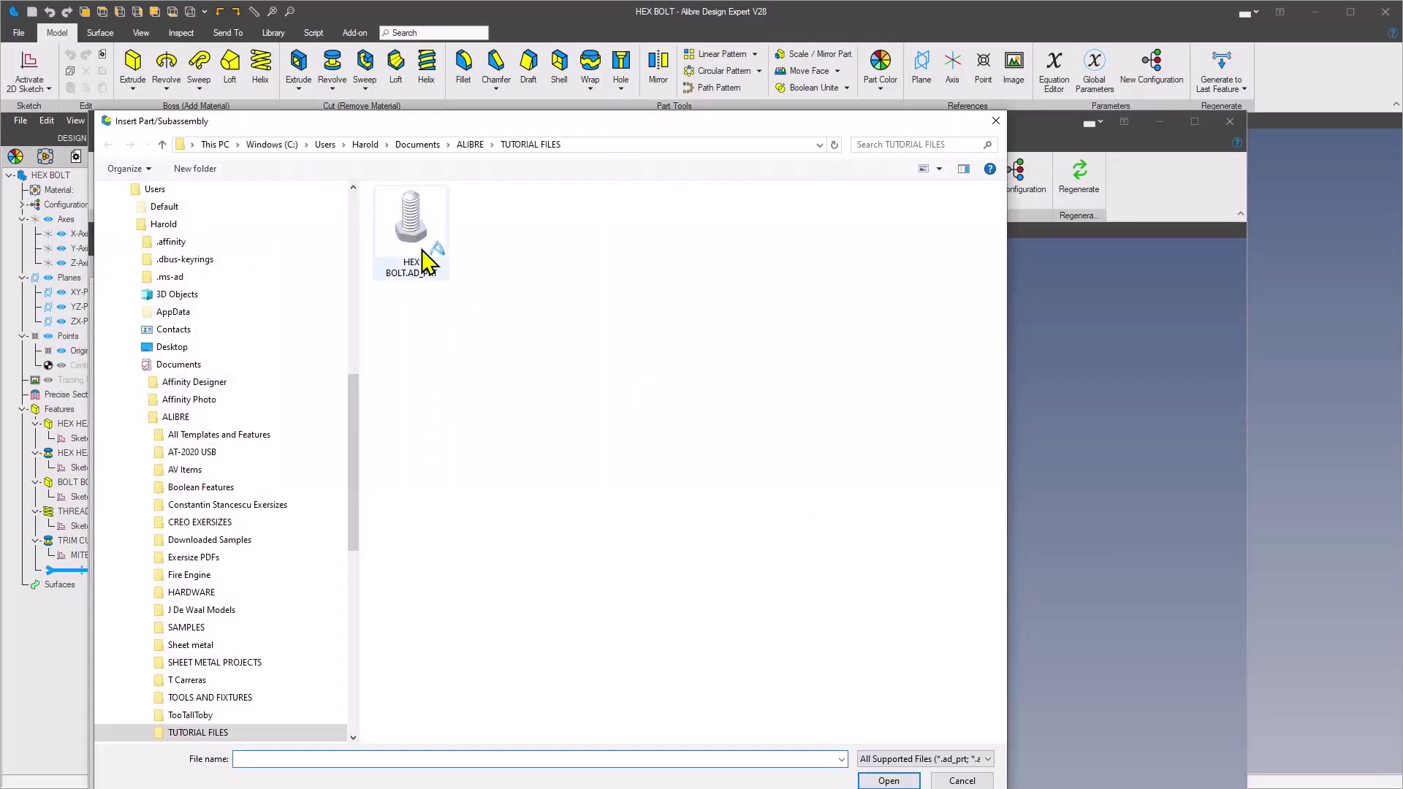
- Insert one copy of HEX BOLT.AD_PRT into the new assembly and resize the assembly window to the 16:9 Snagit Resolution preset
click(426, 260)
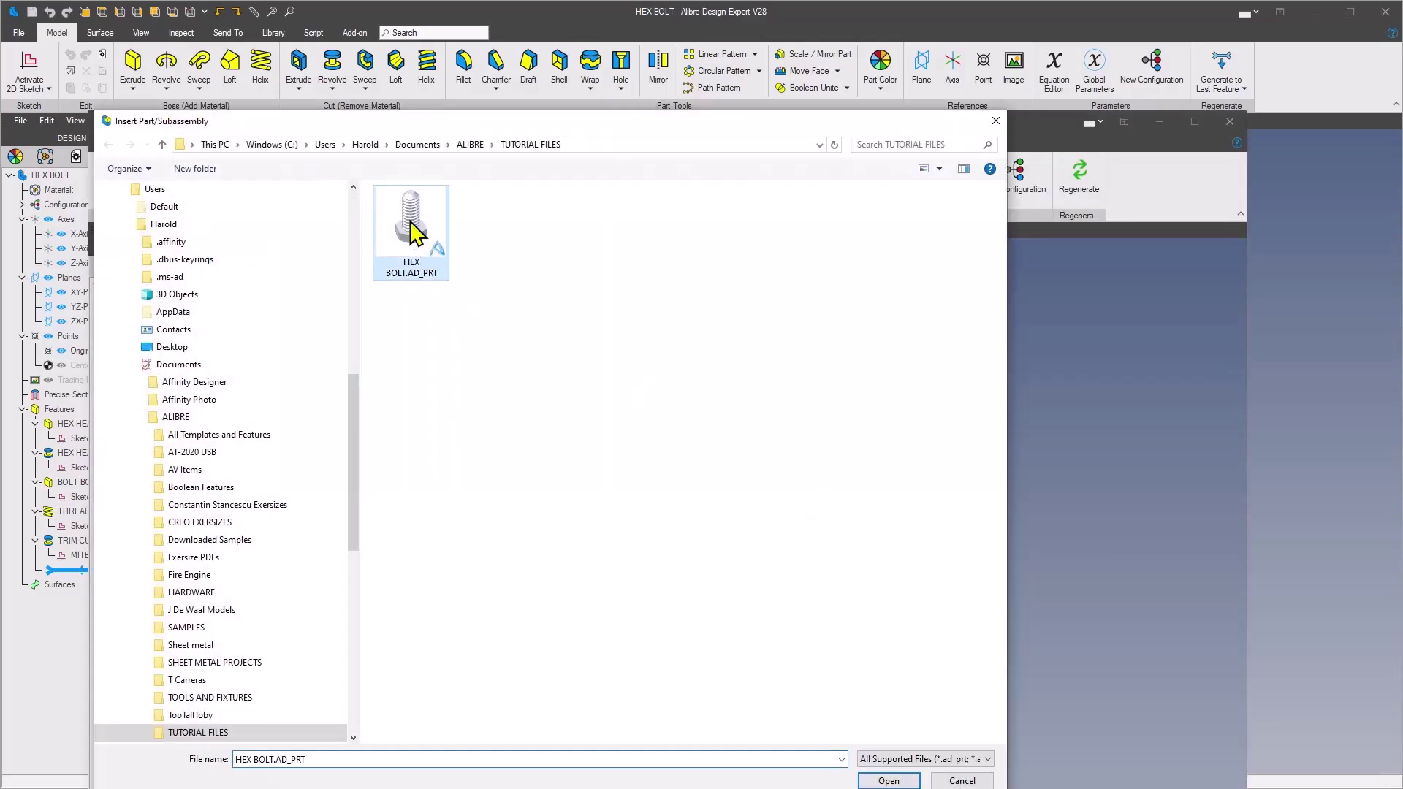
click(889, 781)
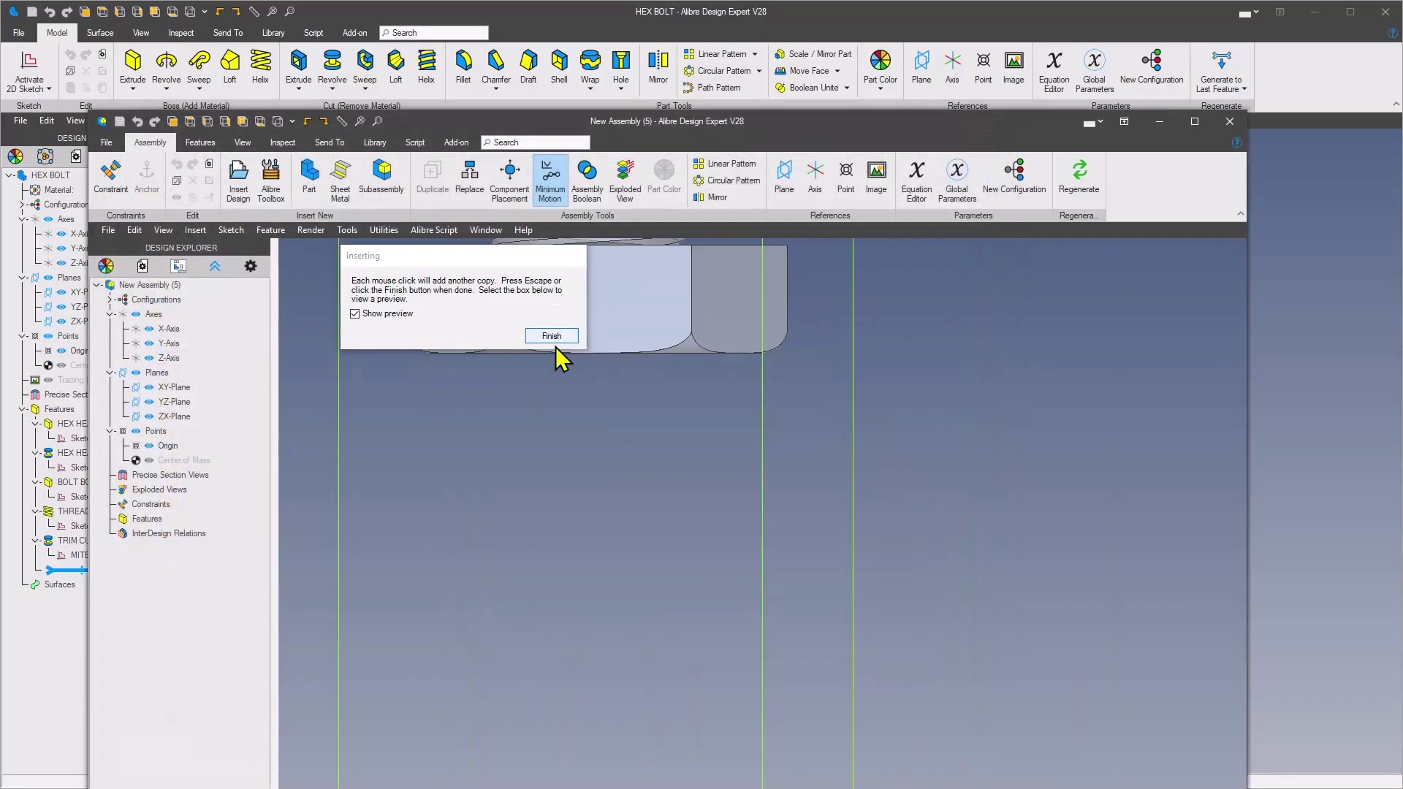
scroll(710, 621, down, 2)
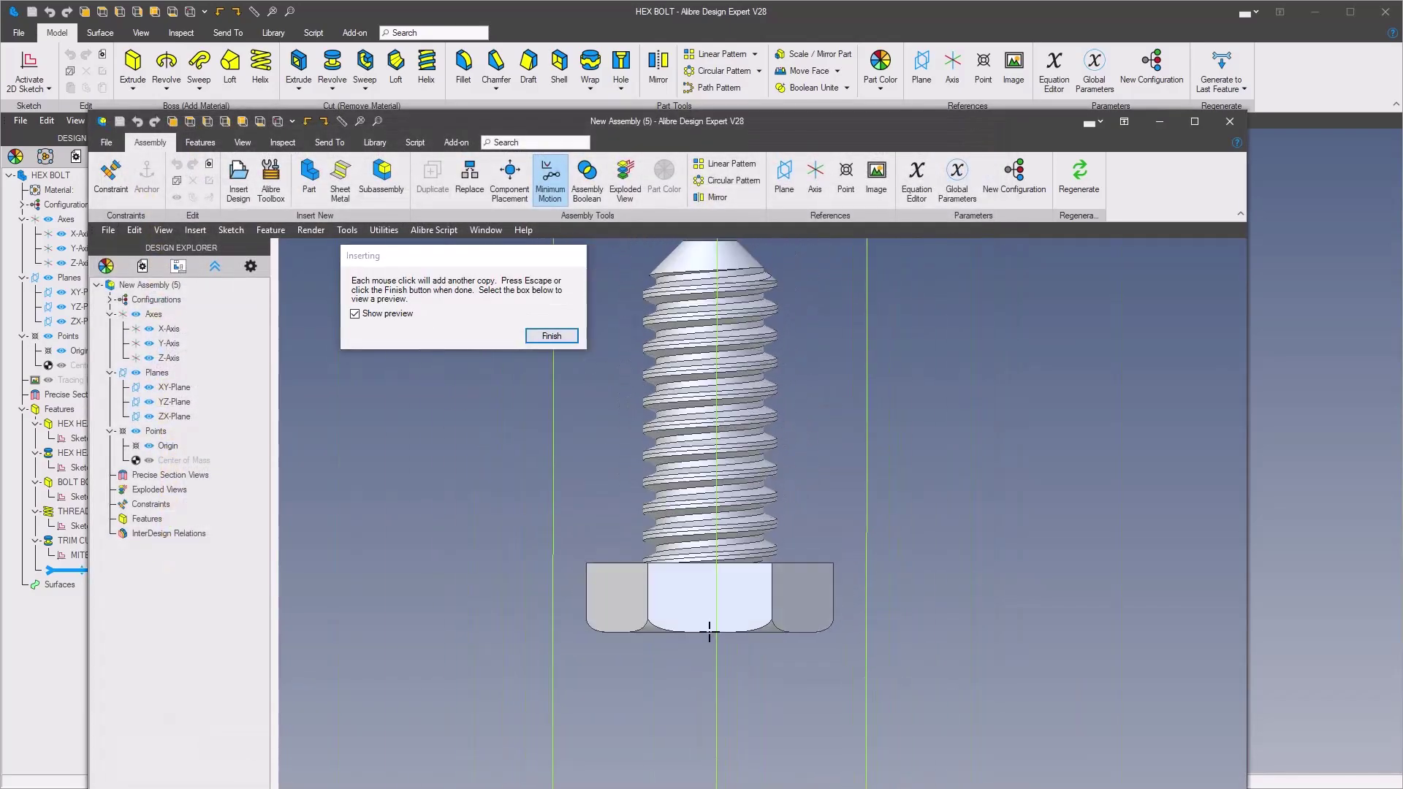
click(559, 338)
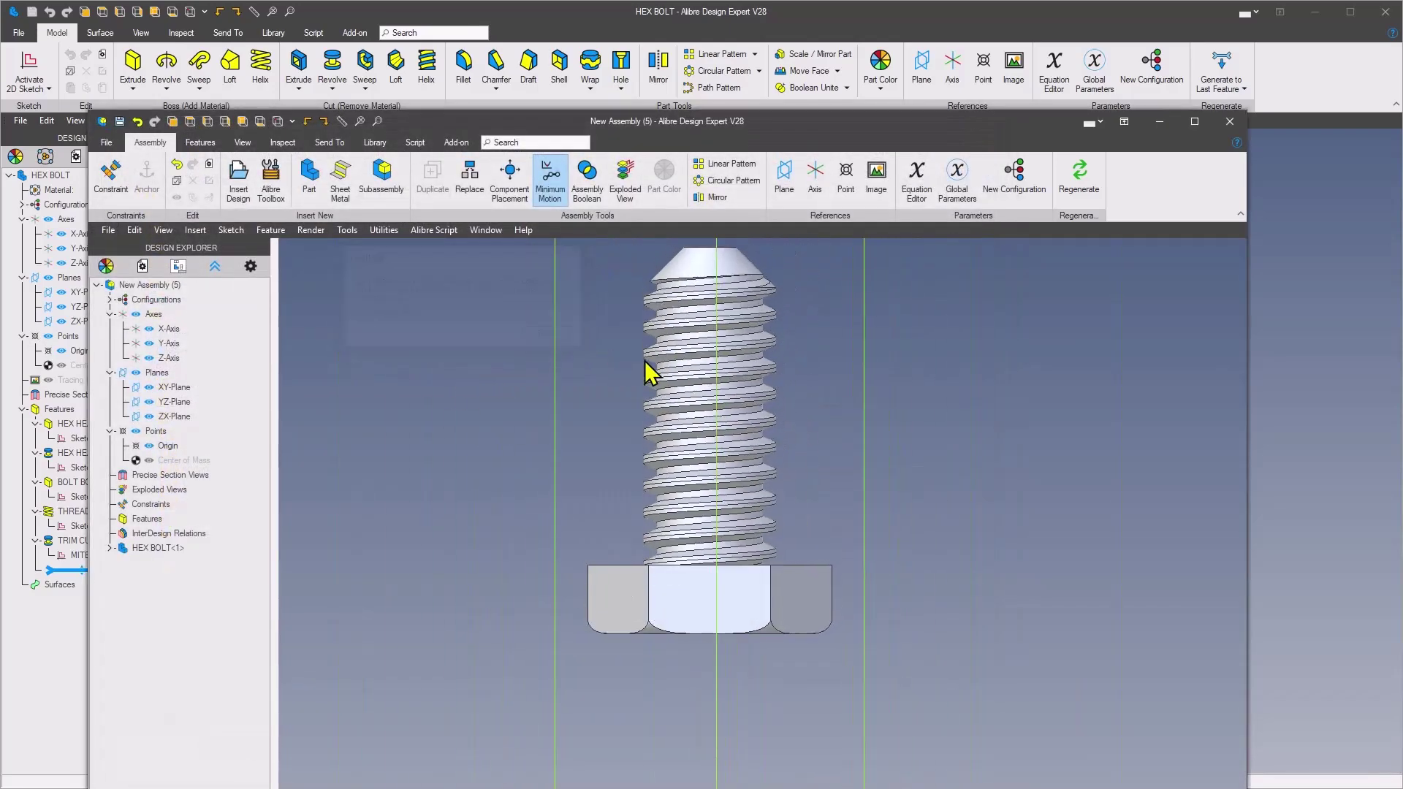
right_click(1249, 320)
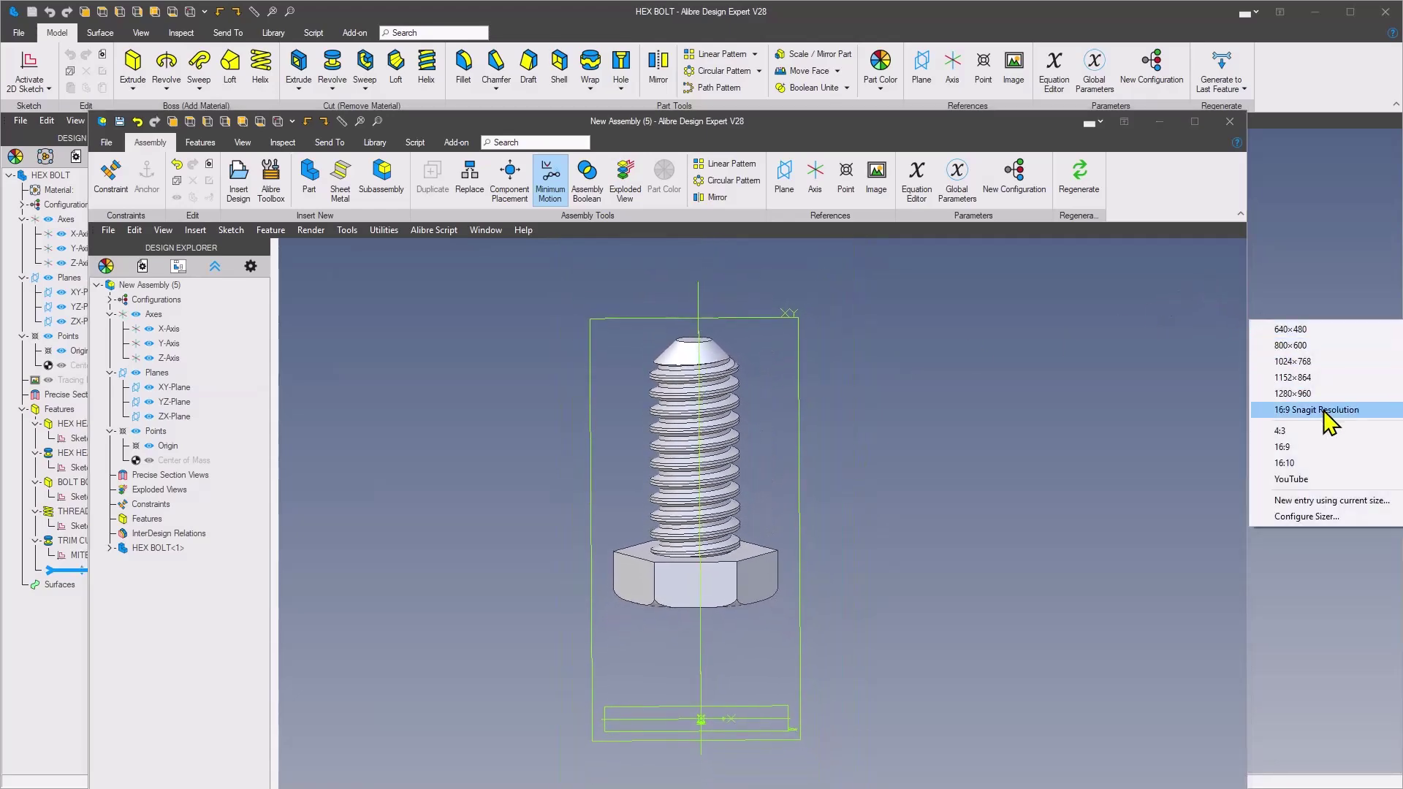
click(1290, 415)
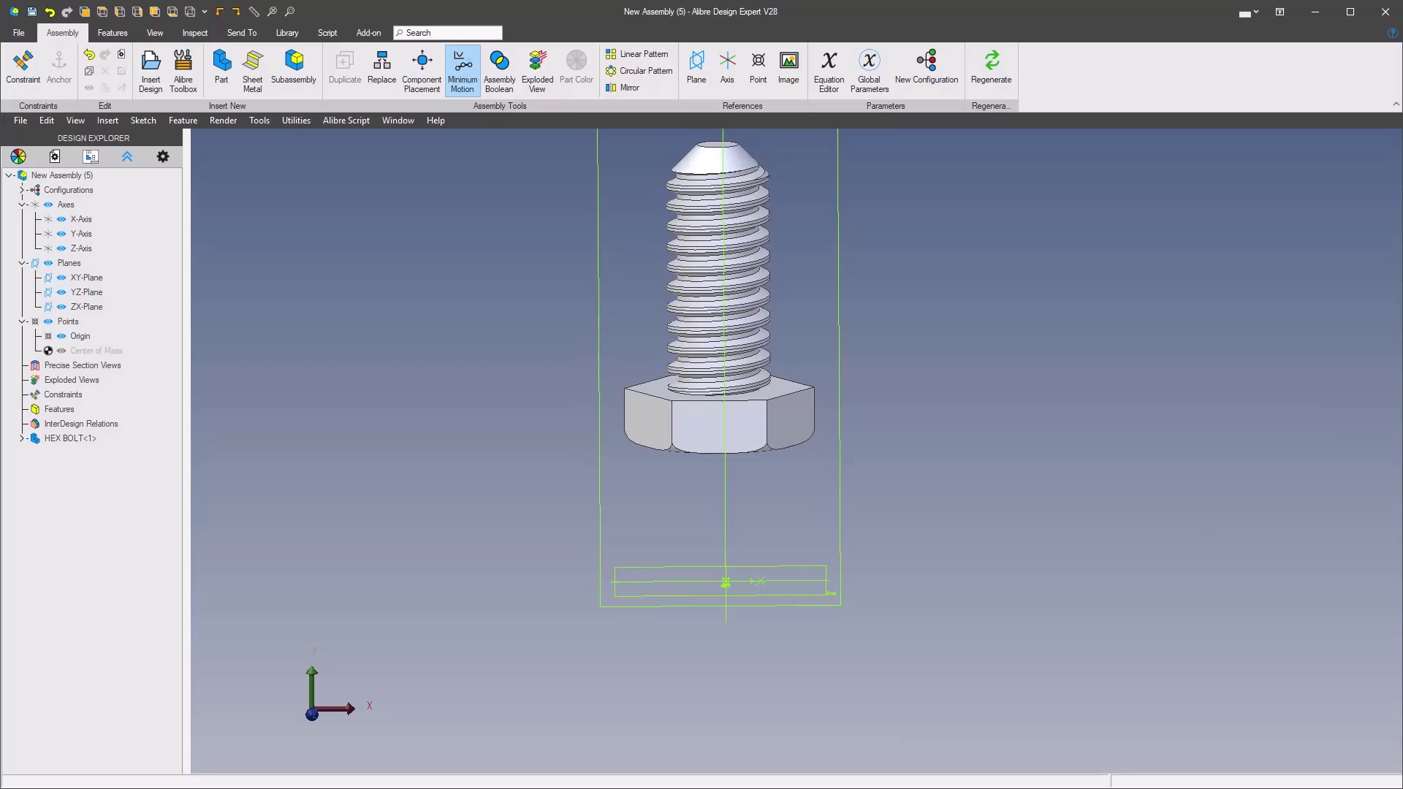
- Show the bolt's reference geometry and constrain its Y-axis coaxial with the assembly's Y-axis at zero offset
right_click(708, 436)
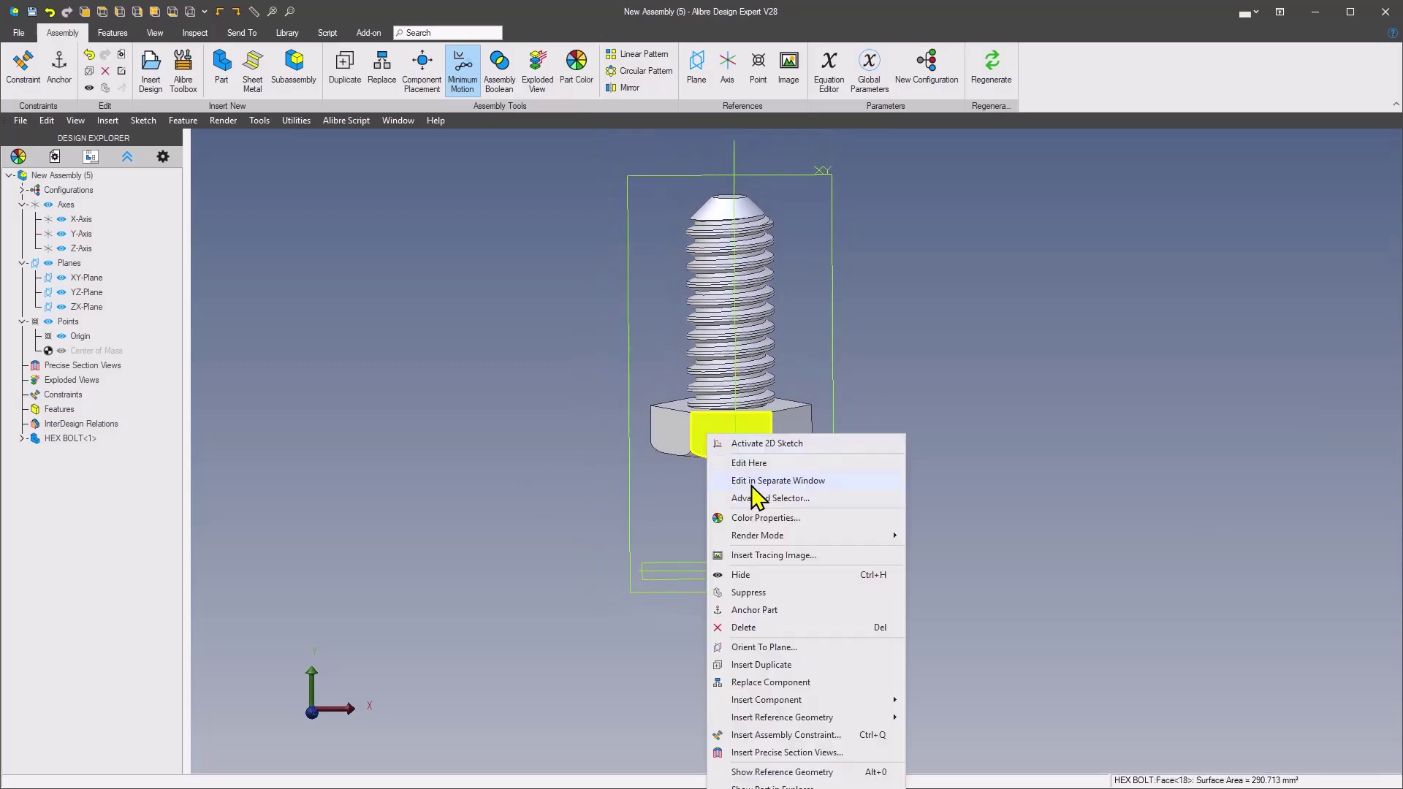
click(811, 773)
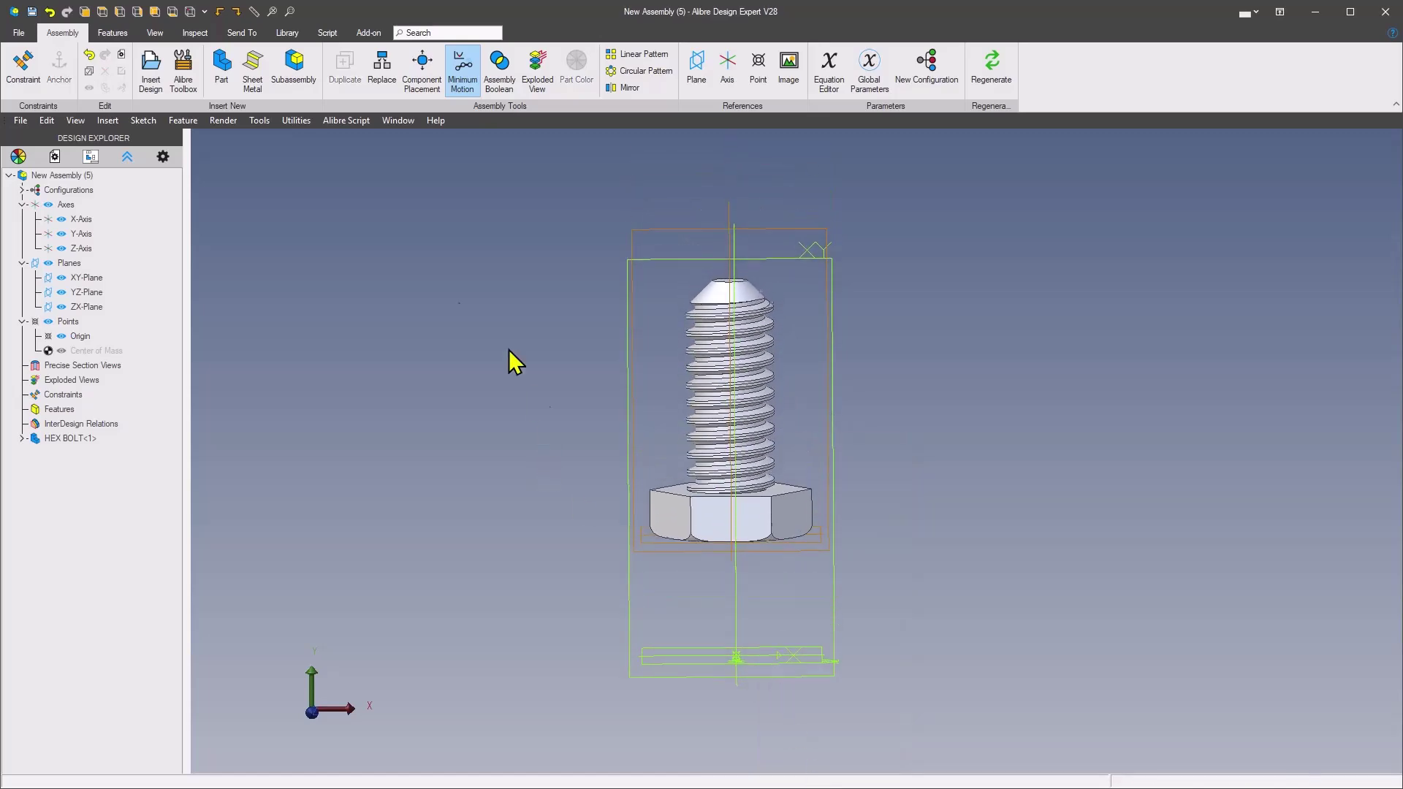
click(25, 64)
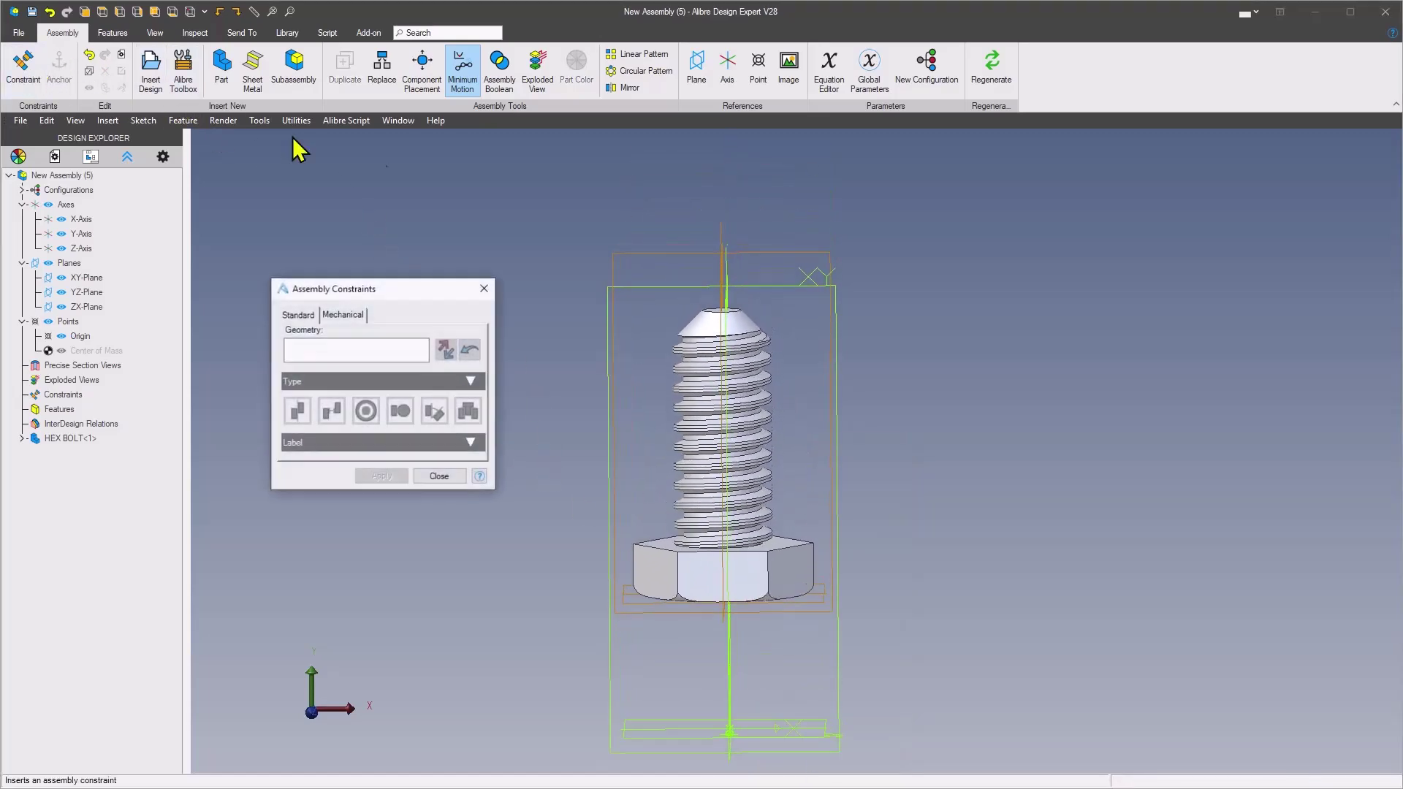
scroll(735, 190, up, 5)
click(708, 233)
middle_drag(705, 234, 712, 296)
click(699, 290)
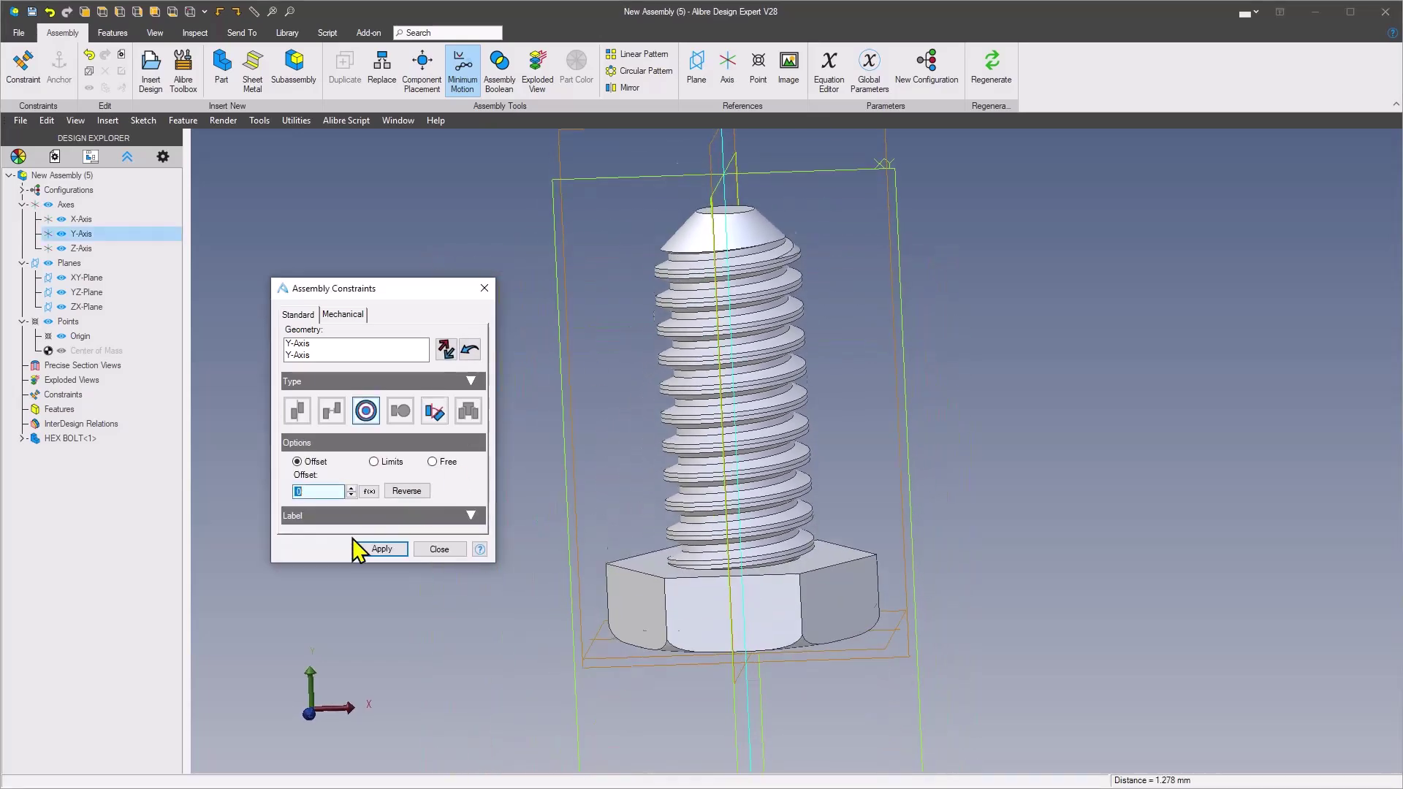
click(365, 555)
- Add a second coaxial constraint between the bolt's X-axis and the assembly's X-axis
scroll(771, 607, up, 5)
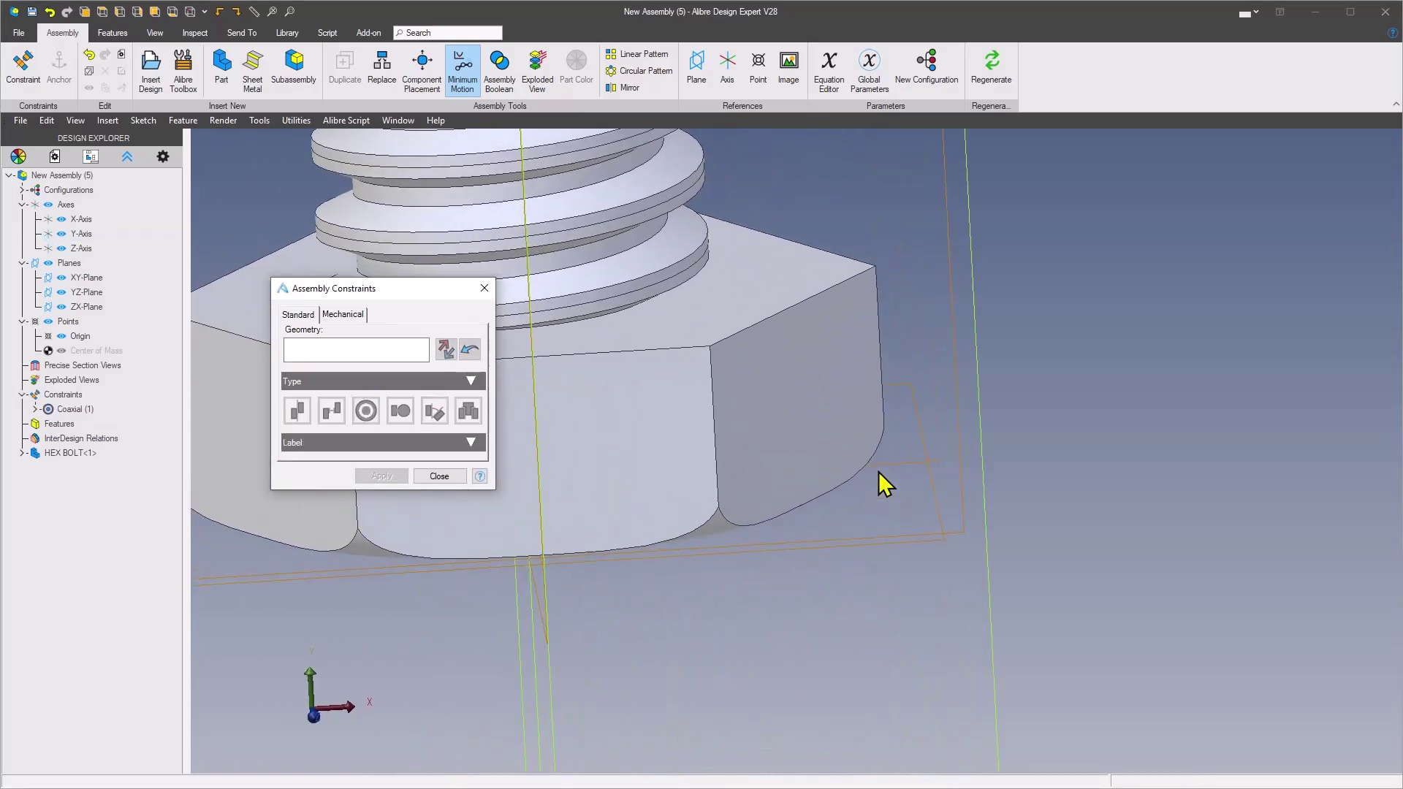
click(882, 466)
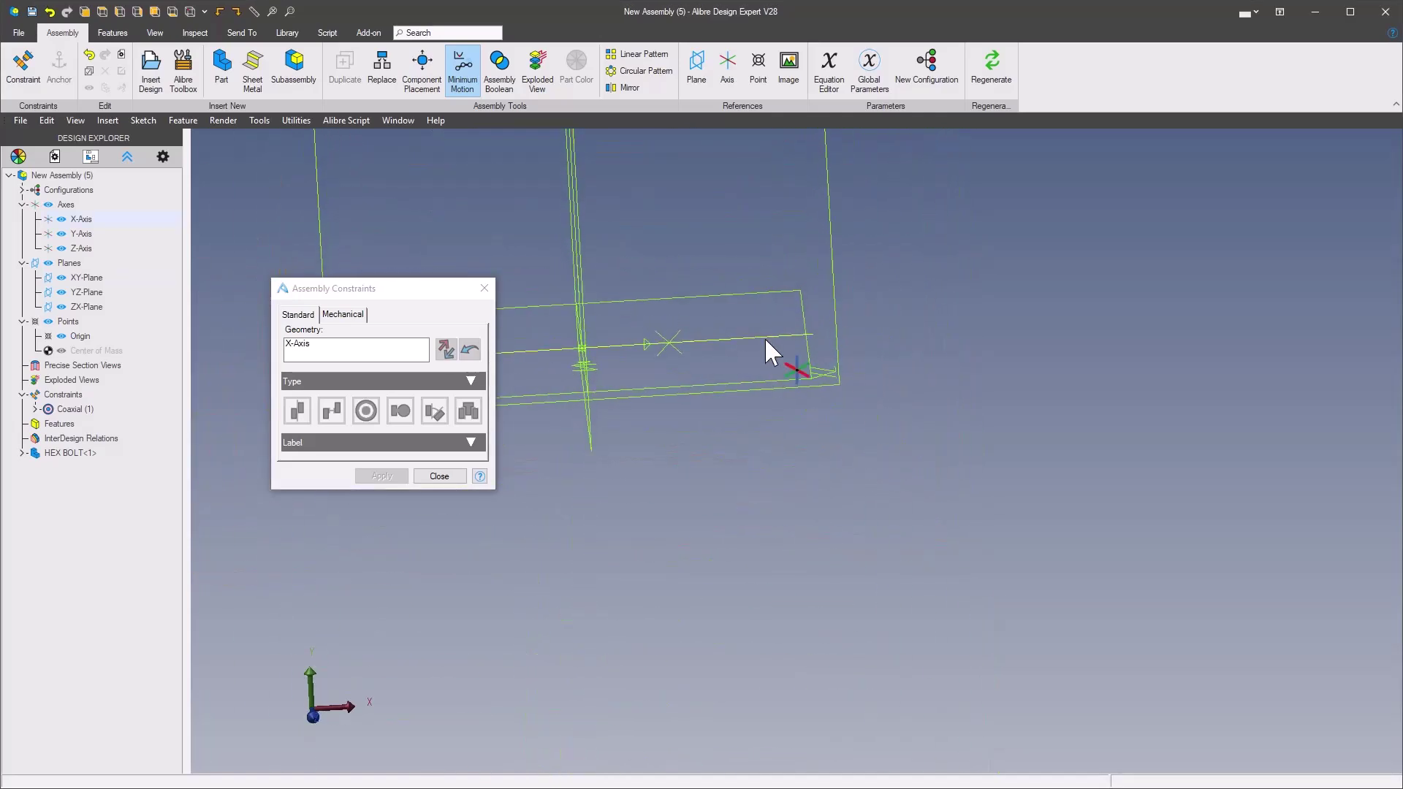
click(764, 335)
click(370, 555)
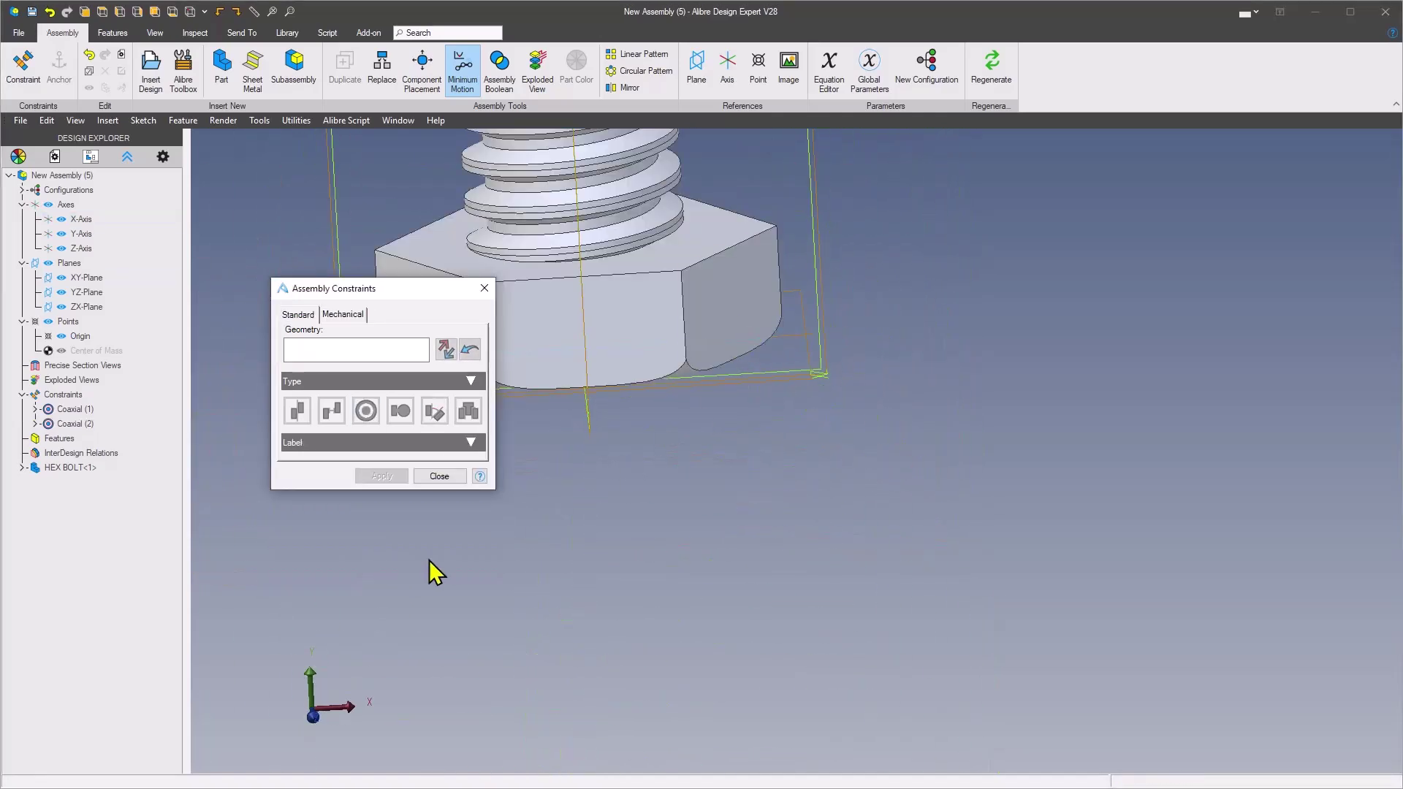
click(440, 475)
scroll(643, 501, down, 4)
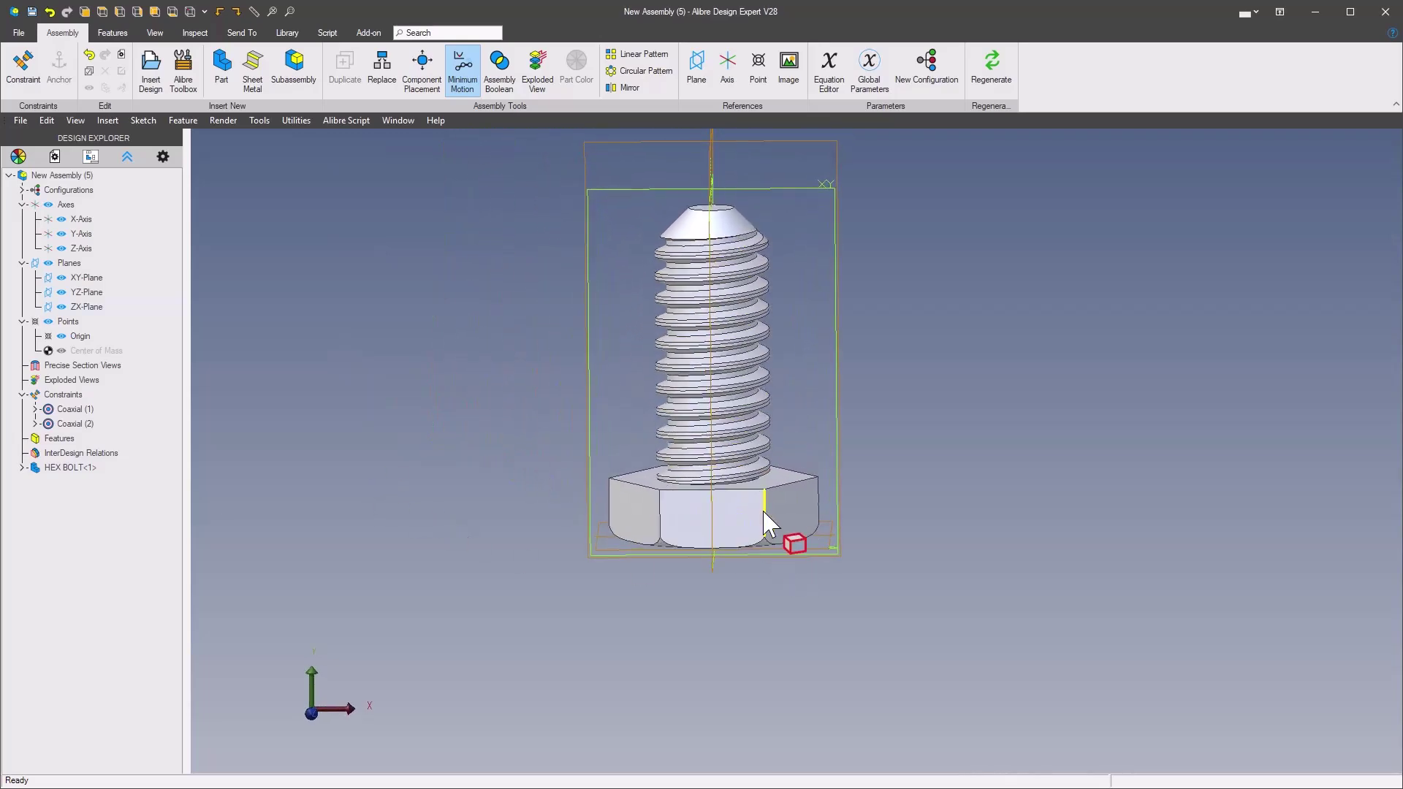
- Close the separate HEX BOLT part window, leaving the assembly window open
middle_drag(703, 467, 704, 510)
scroll(705, 511, down, 1)
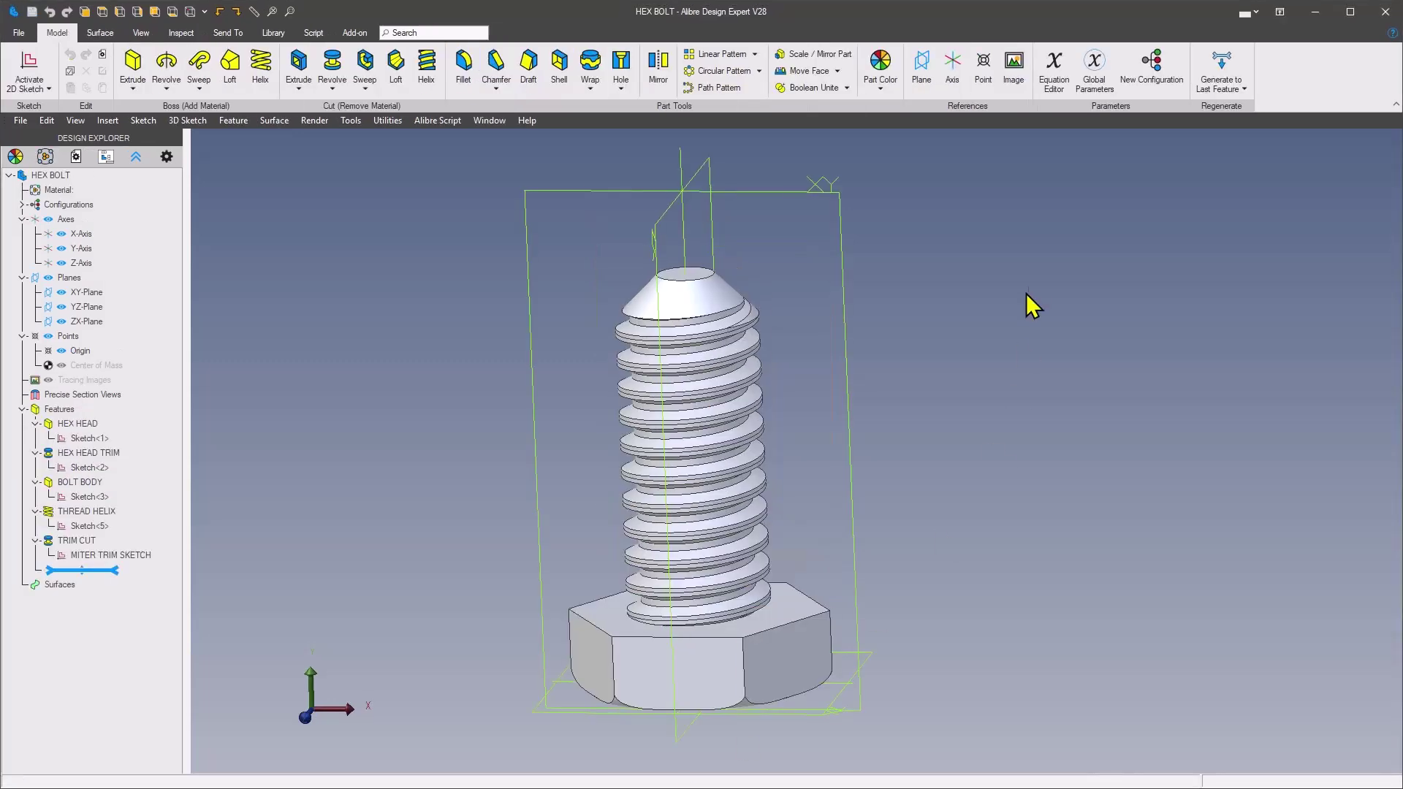
click(1384, 12)
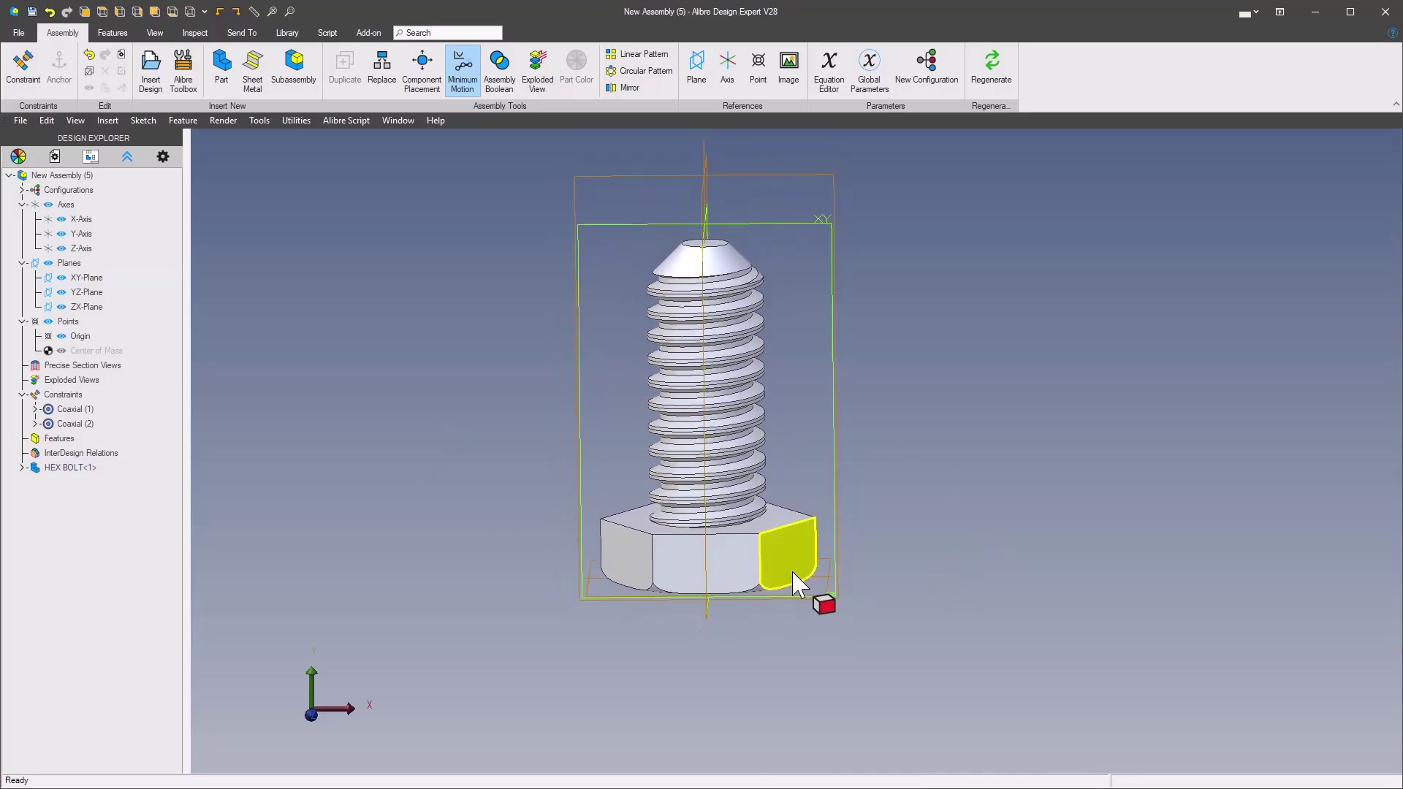
drag(743, 574, 776, 558)
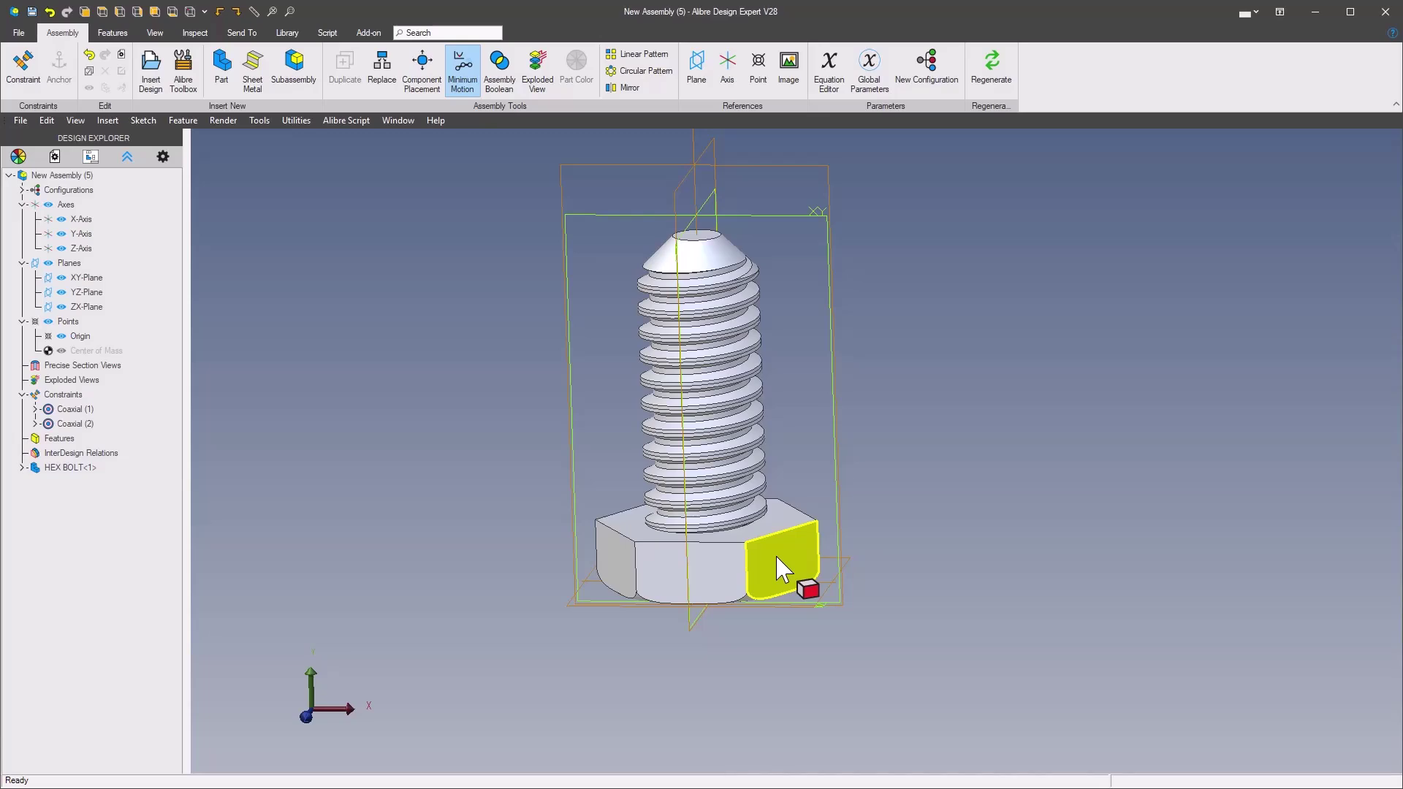
mouse_move(780, 570)
mouse_down()
mouse_move(883, 523)
mouse_move(783, 563)
mouse_move(789, 574)
mouse_move(764, 567)
mouse_up()
right_click(760, 567)
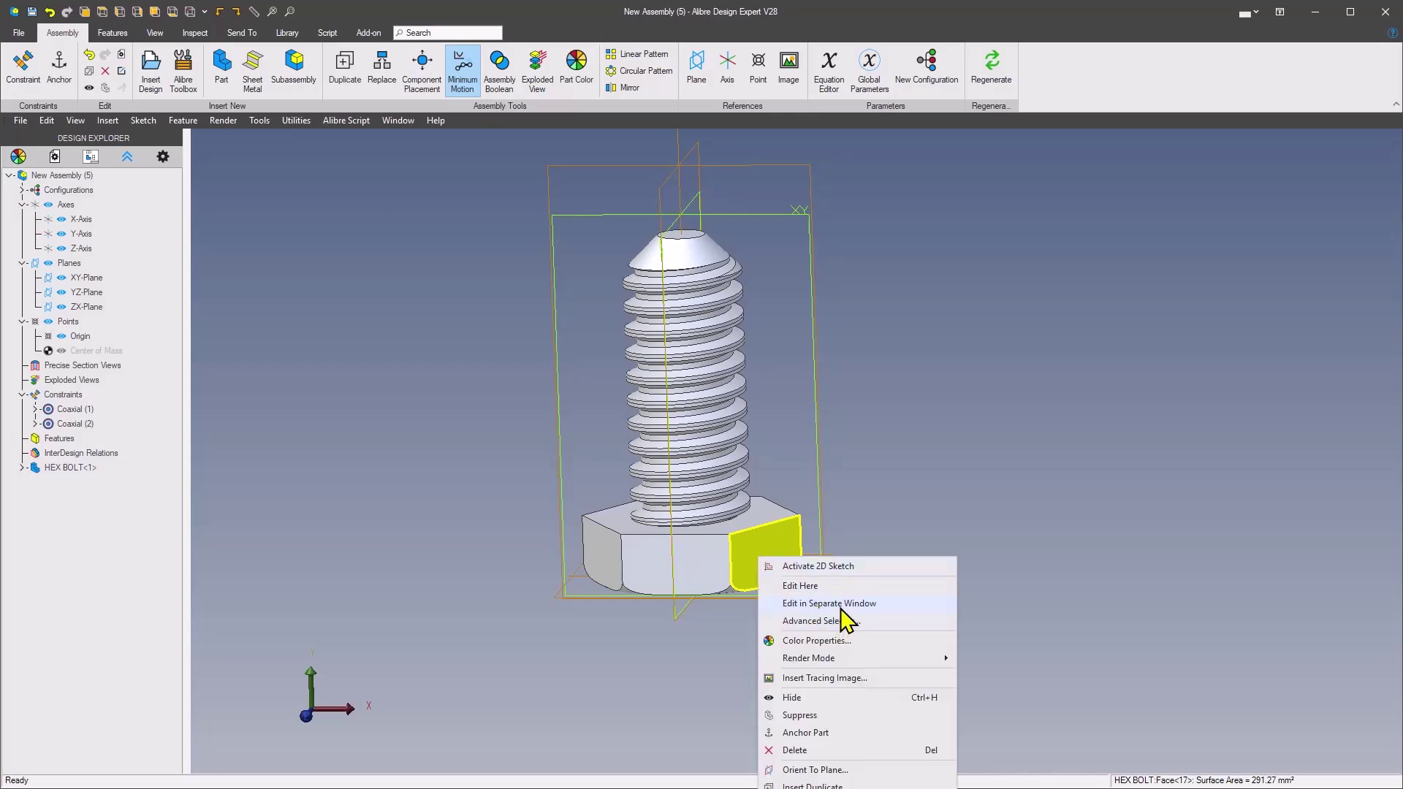
click(1024, 547)
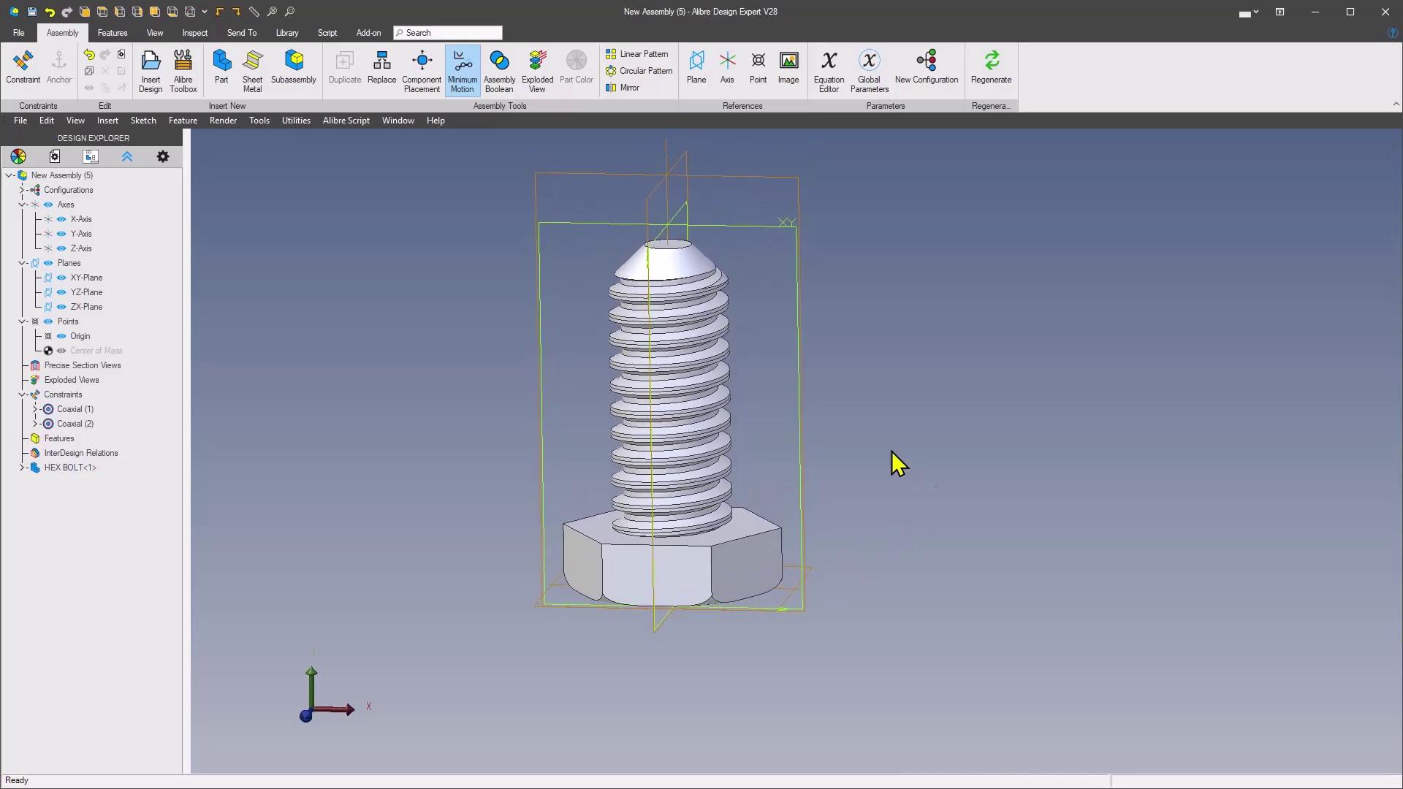
click(744, 556)
right_click(749, 569)
click(845, 401)
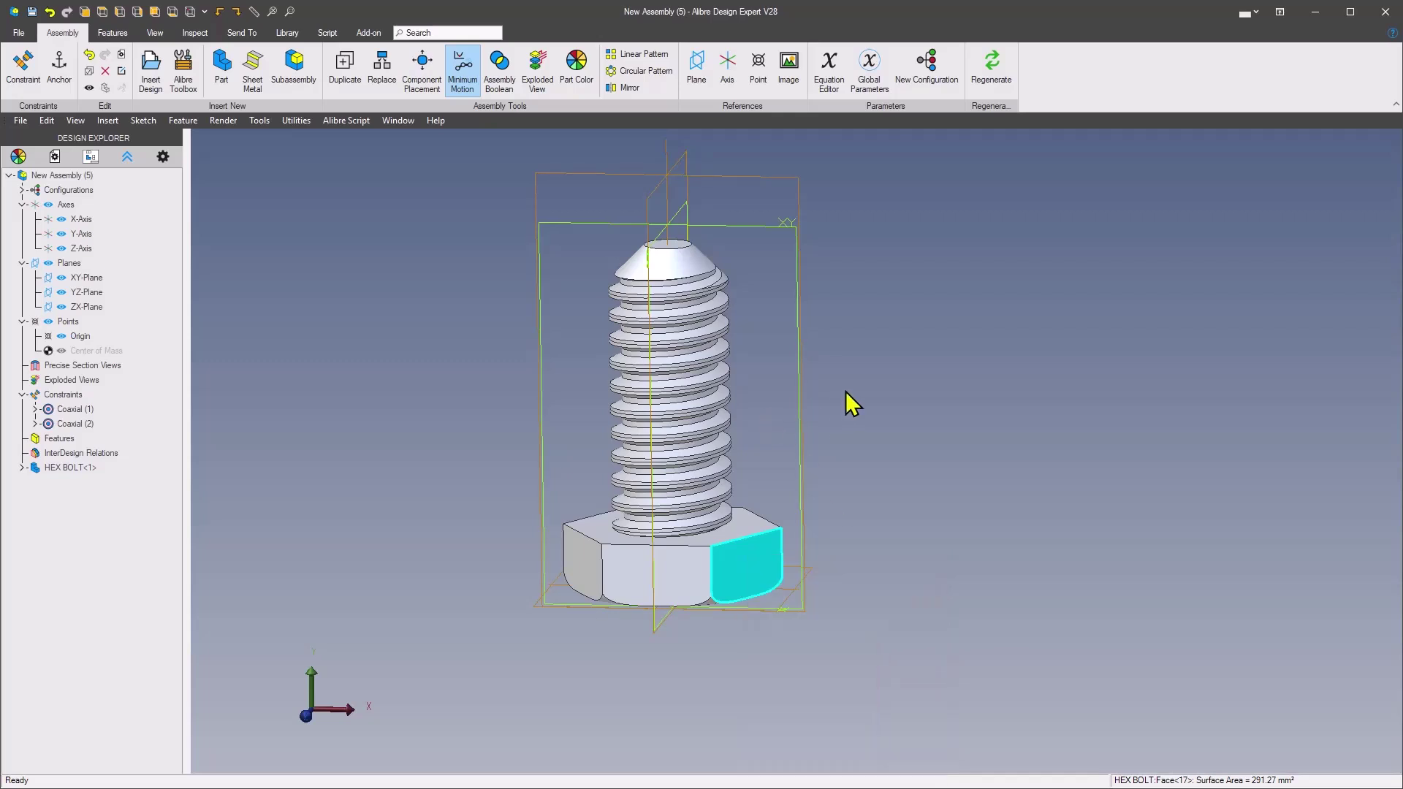
- Hide the bolt's reference geometry in the assembly, keeping the assembly's own planes and axes shown
right_click(673, 292)
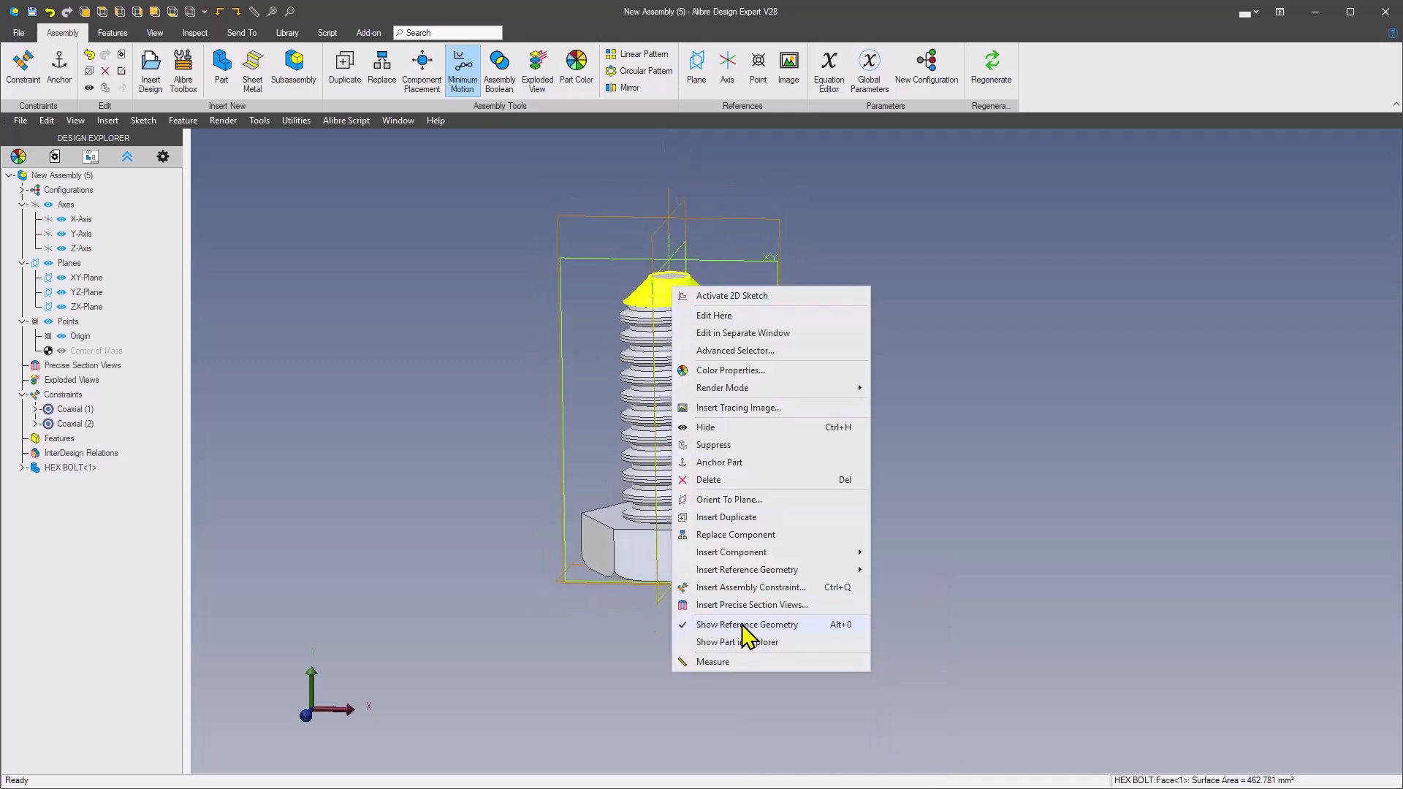
key(Escape)
click(429, 429)
middle_drag(353, 356, 445, 300)
middle_drag(482, 243, 441, 272)
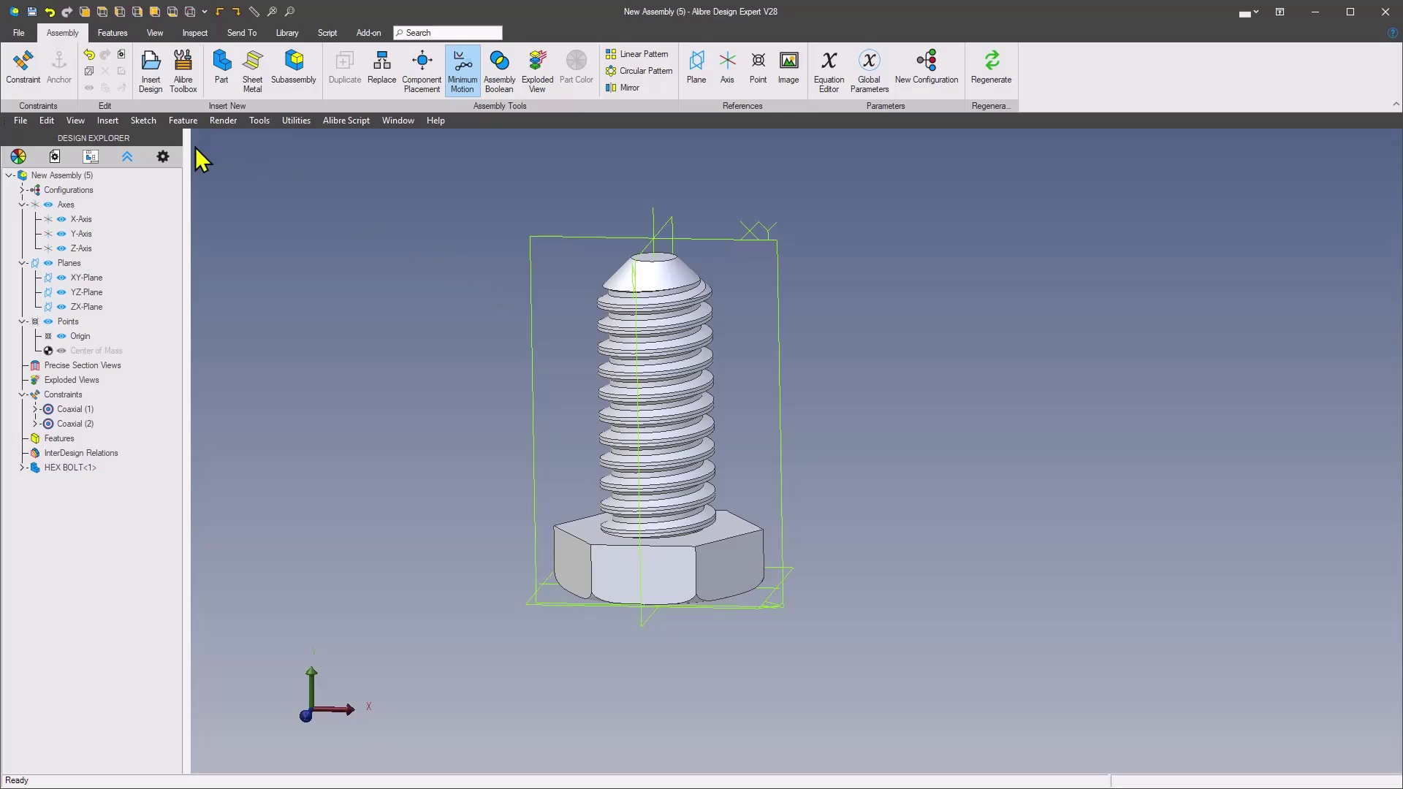
- Insert a new part directly inside the assembly for editing in place around the bolt
click(108, 121)
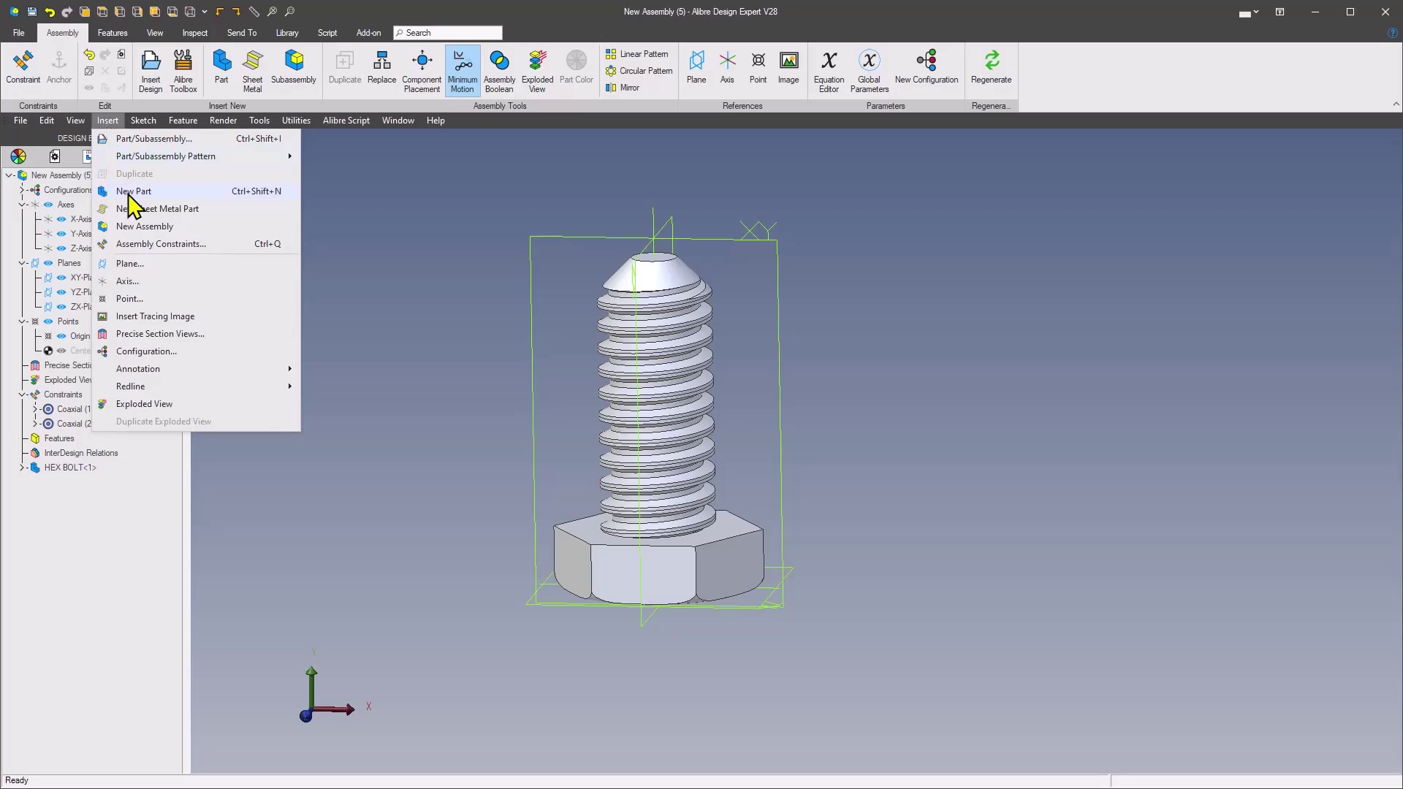
click(130, 193)
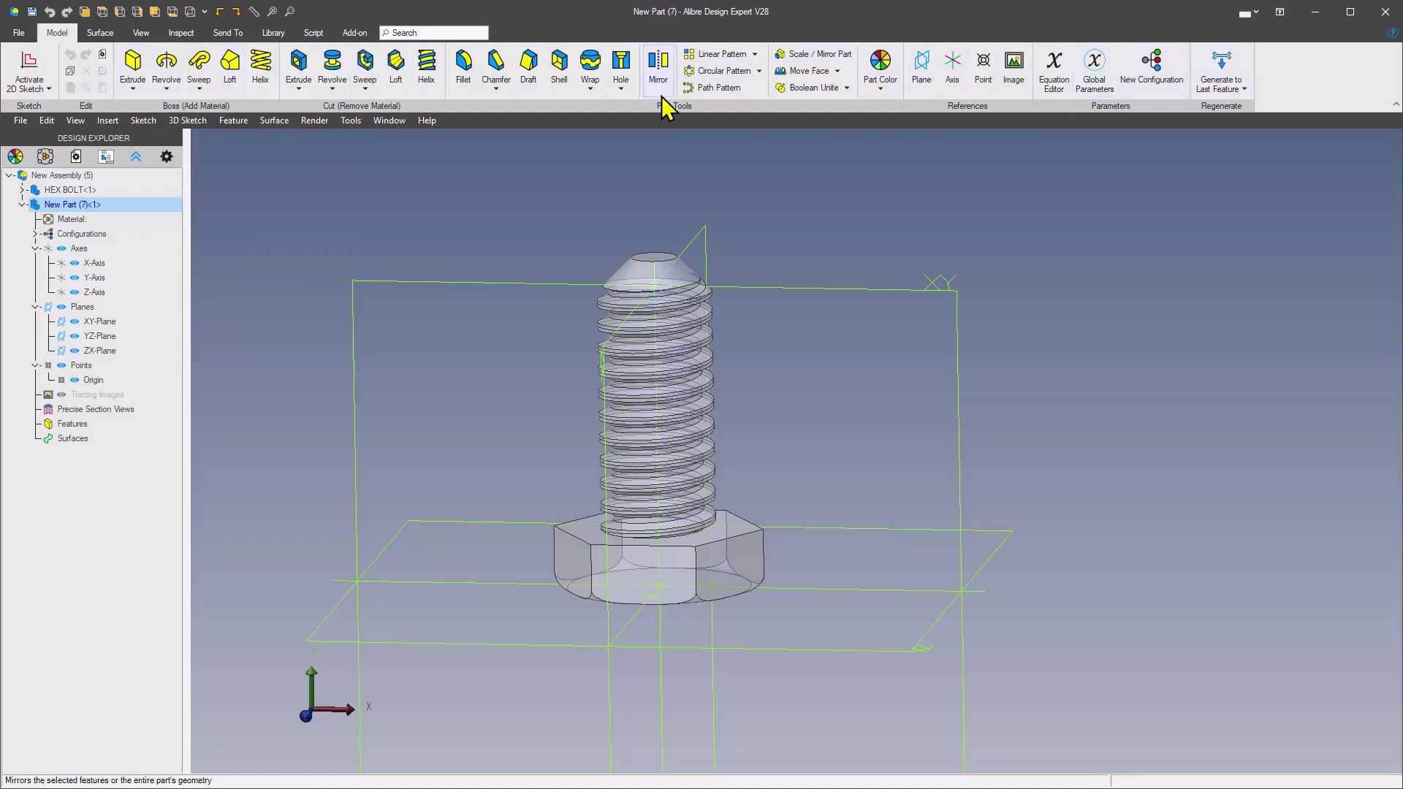
click(57, 207)
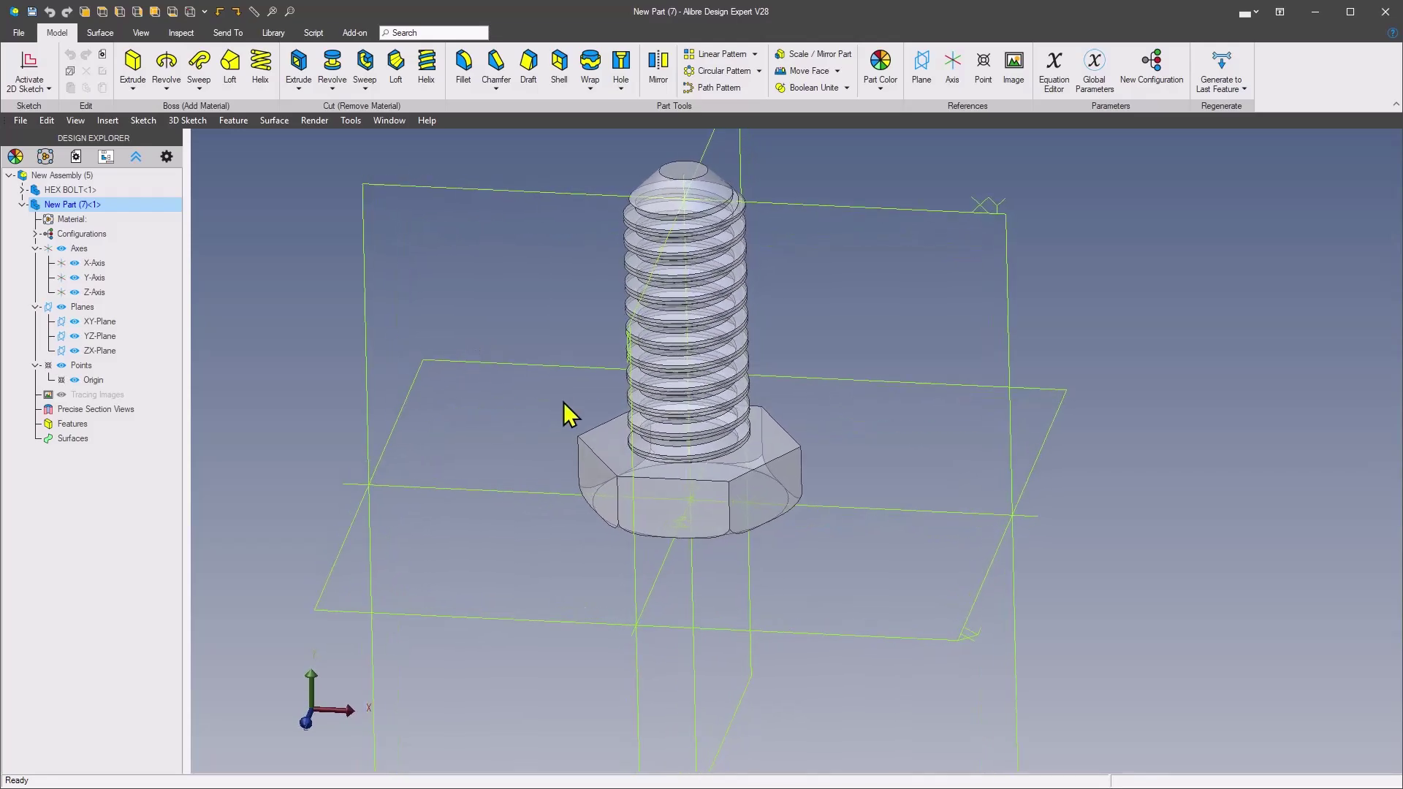
- Insert a reference plane in the new part, offset 25 mm from the hex head's upper face
right_click(624, 445)
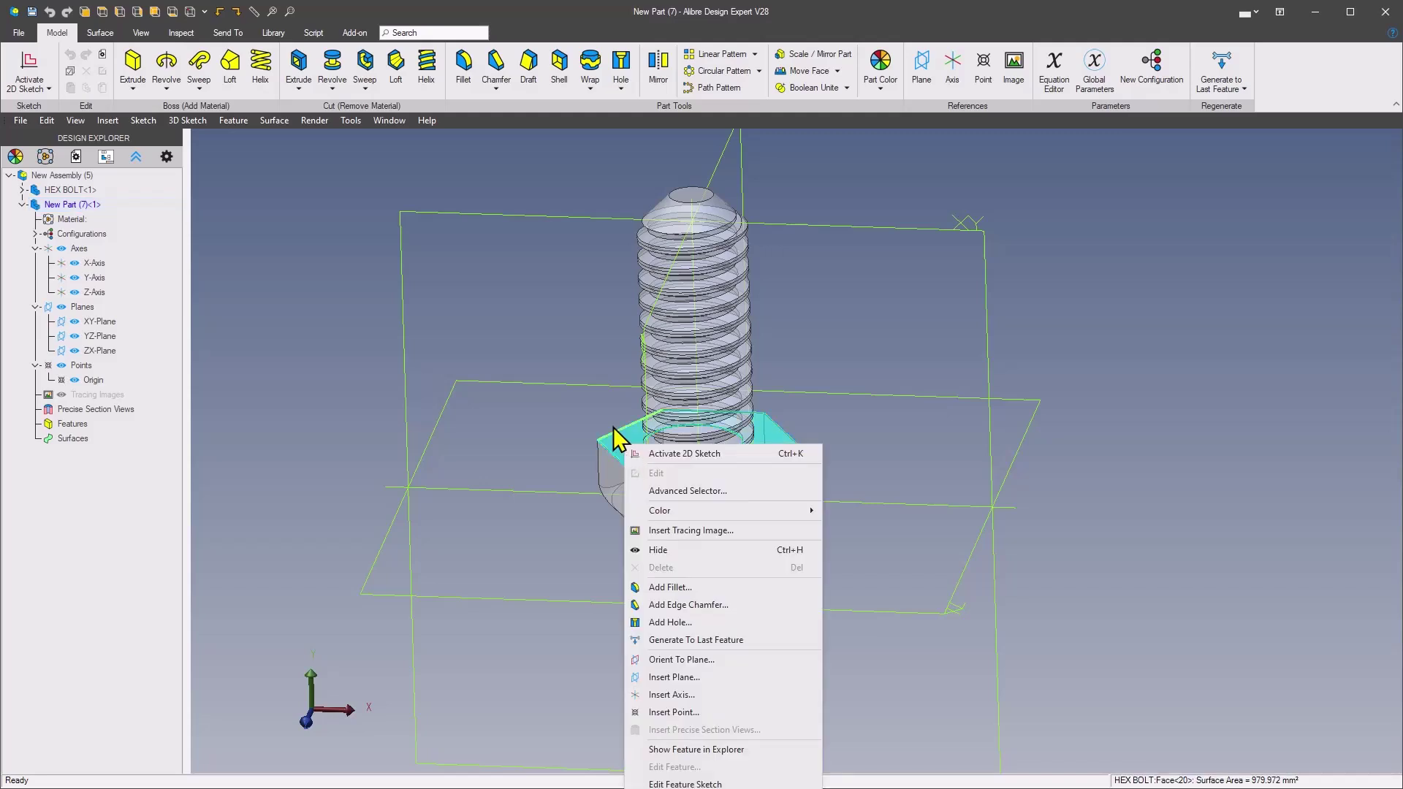
click(673, 677)
text(25)
key(Tab)
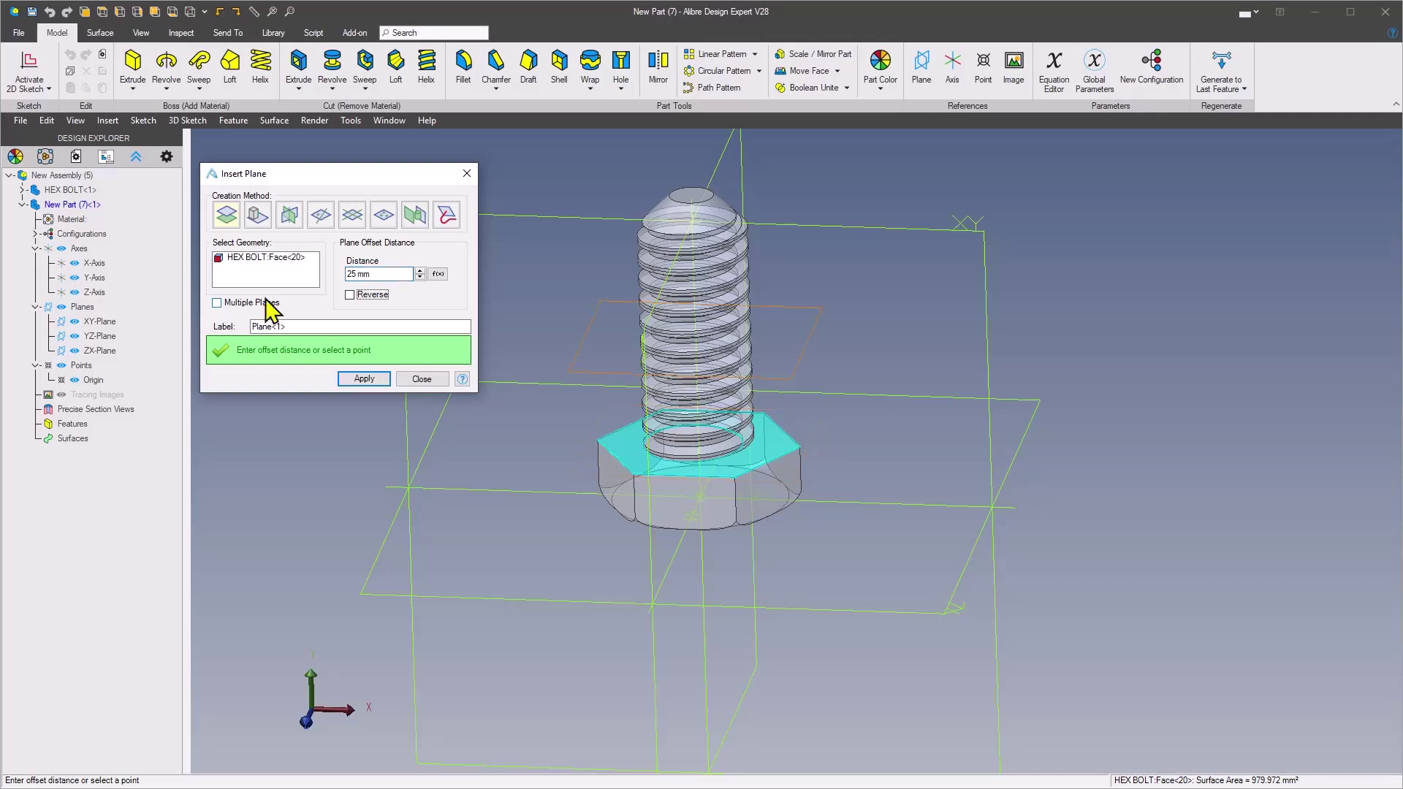
click(363, 378)
click(420, 380)
- Start a 2D sketch on the new part's offset plane around the bolt's thread
scroll(541, 390, up, 3)
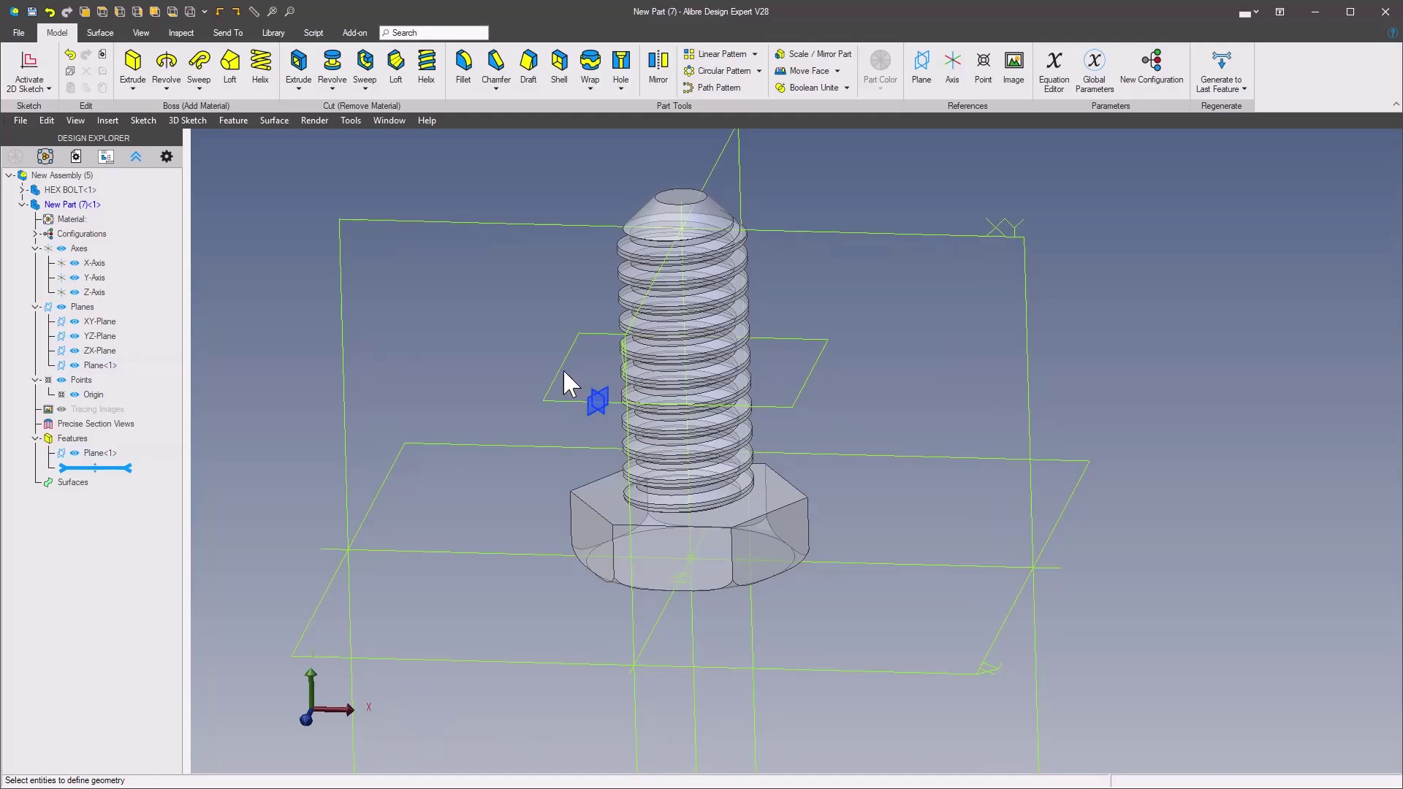
scroll(559, 369, down, 1)
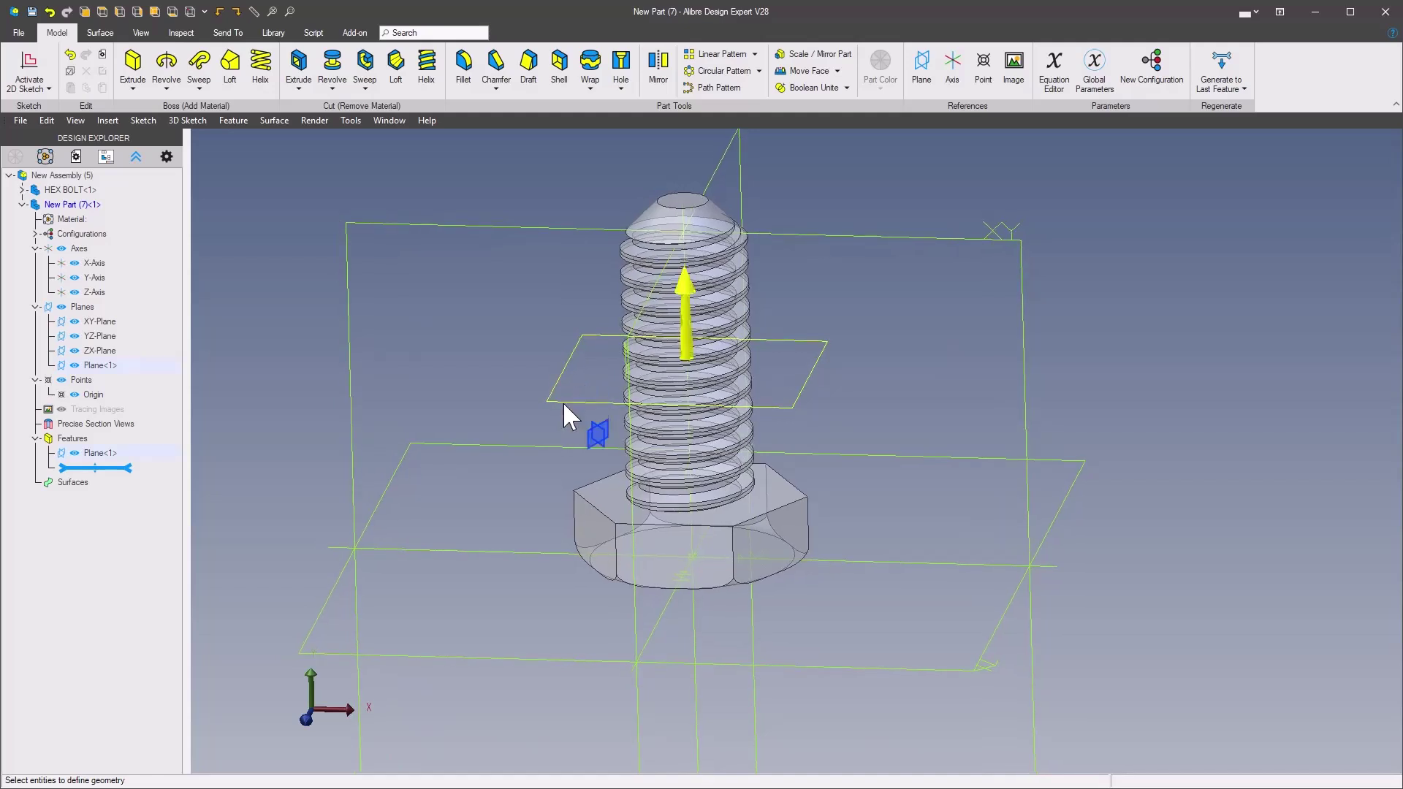
right_click(564, 402)
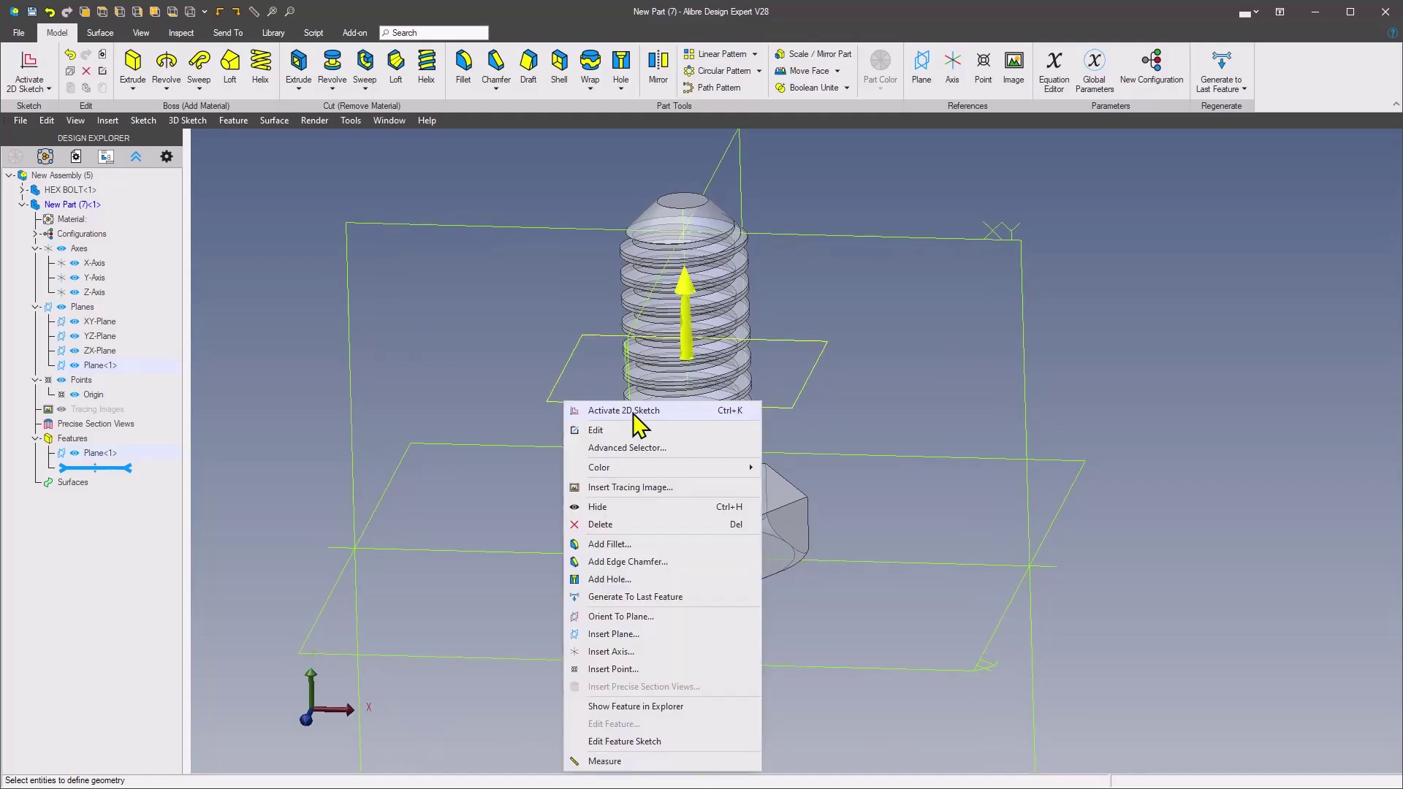
click(572, 410)
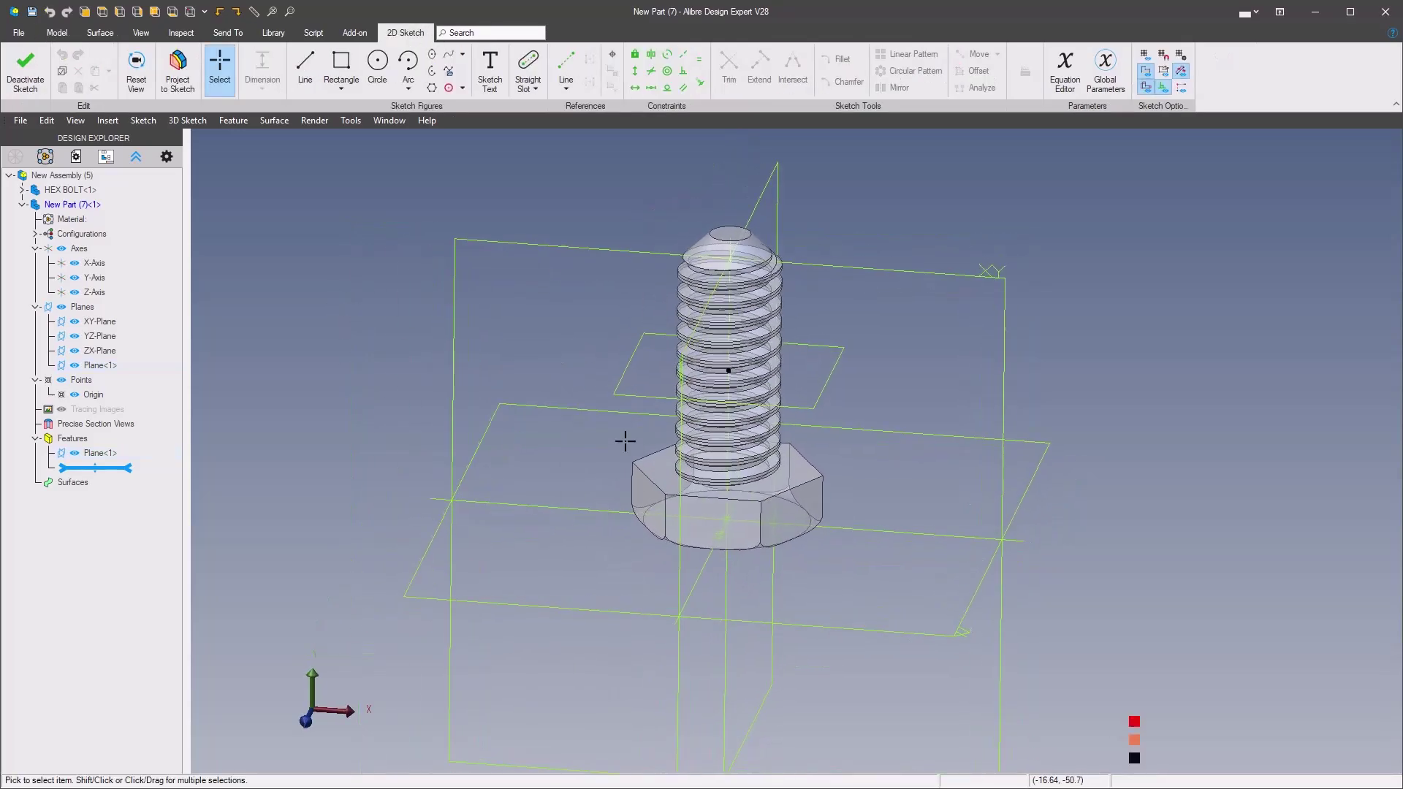
- Project the hex head's upper face into the sketch as sketch figures, maintaining association to the source entity
scroll(653, 479, up, 1)
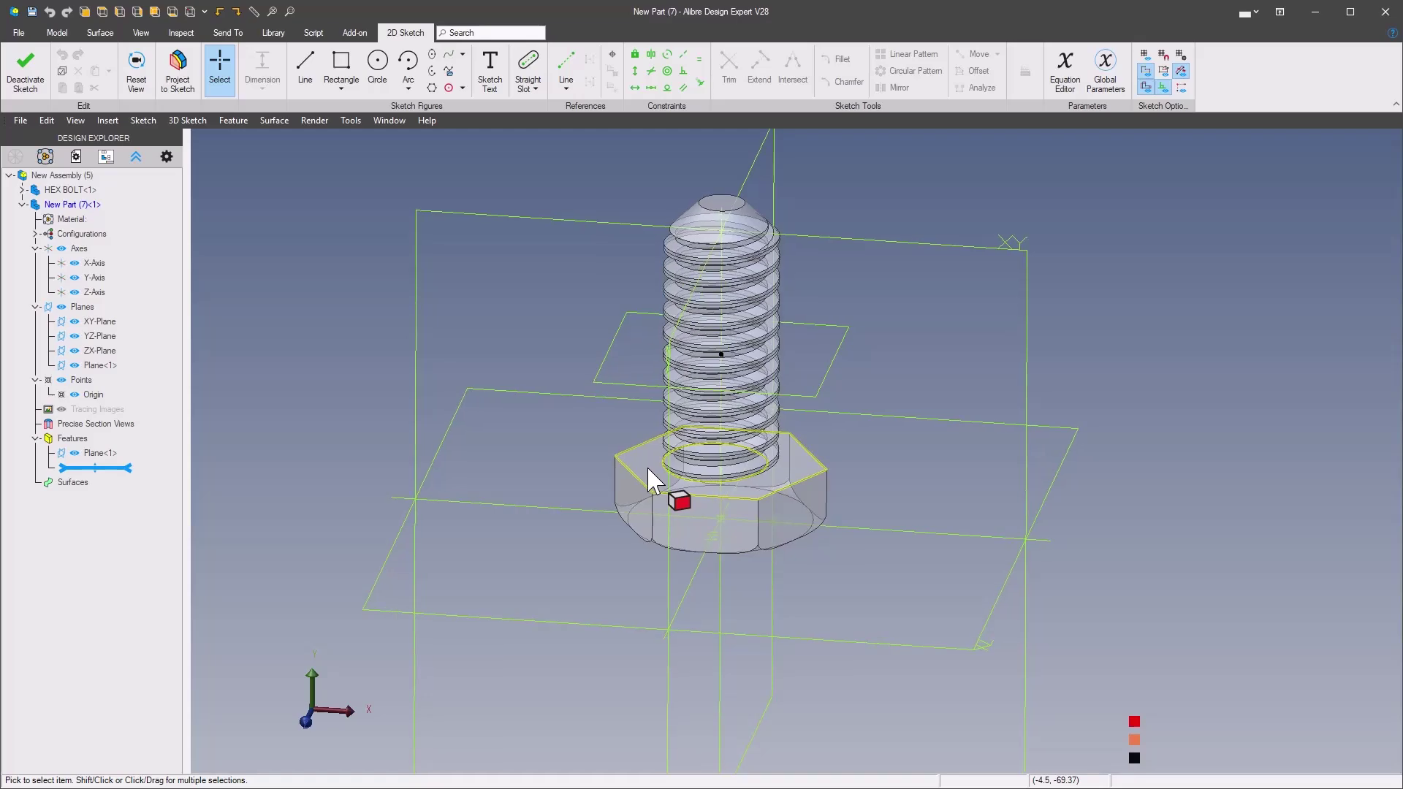
scroll(650, 472, down, 1)
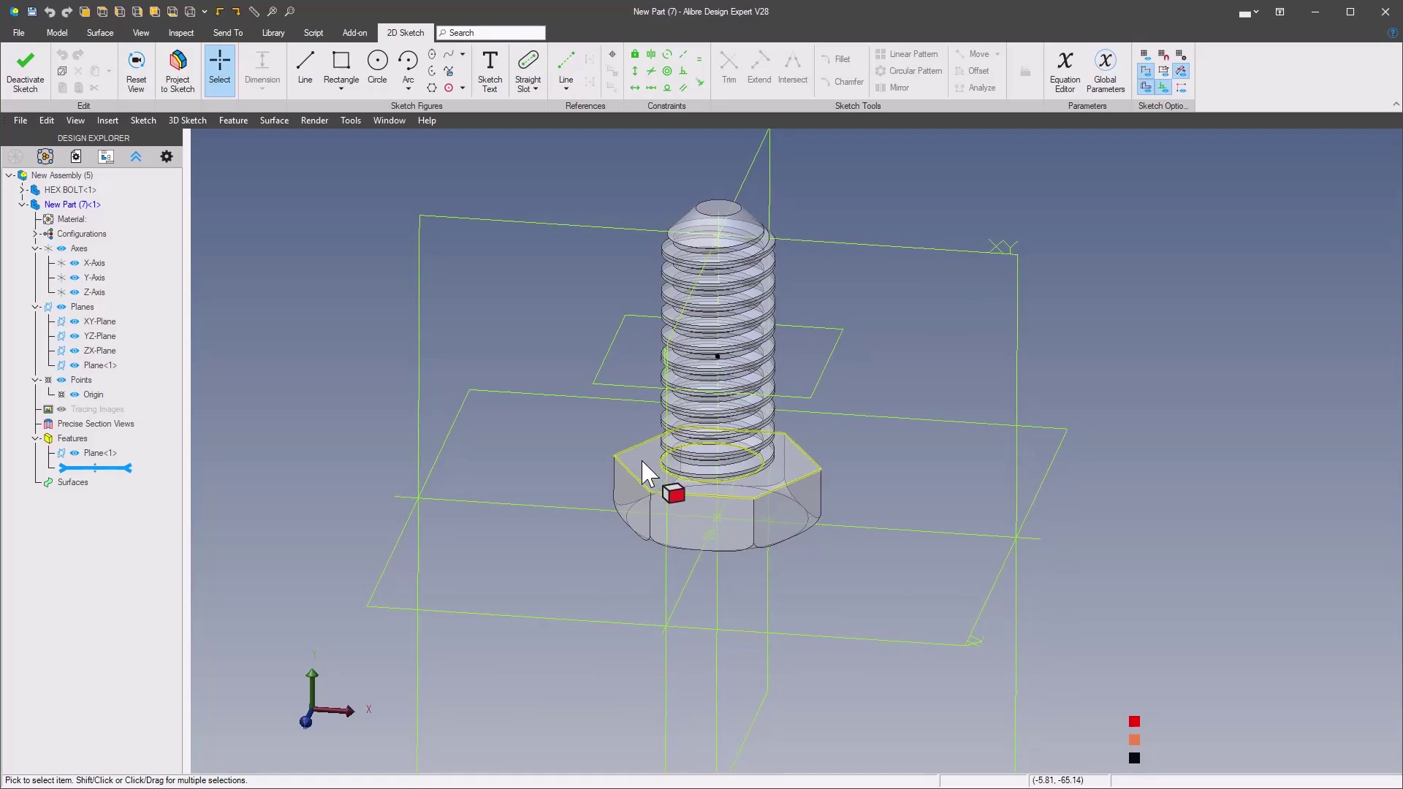
click(178, 65)
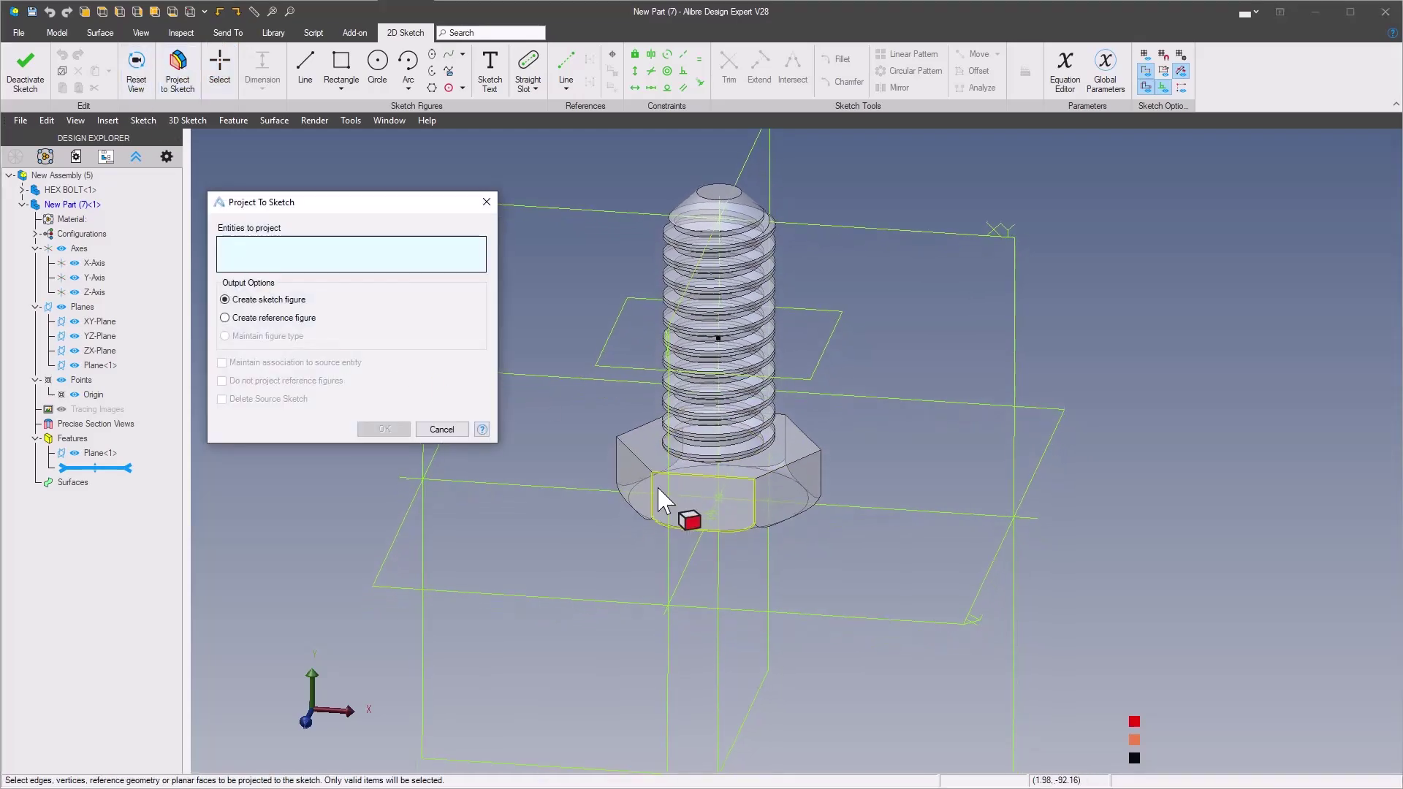
click(644, 447)
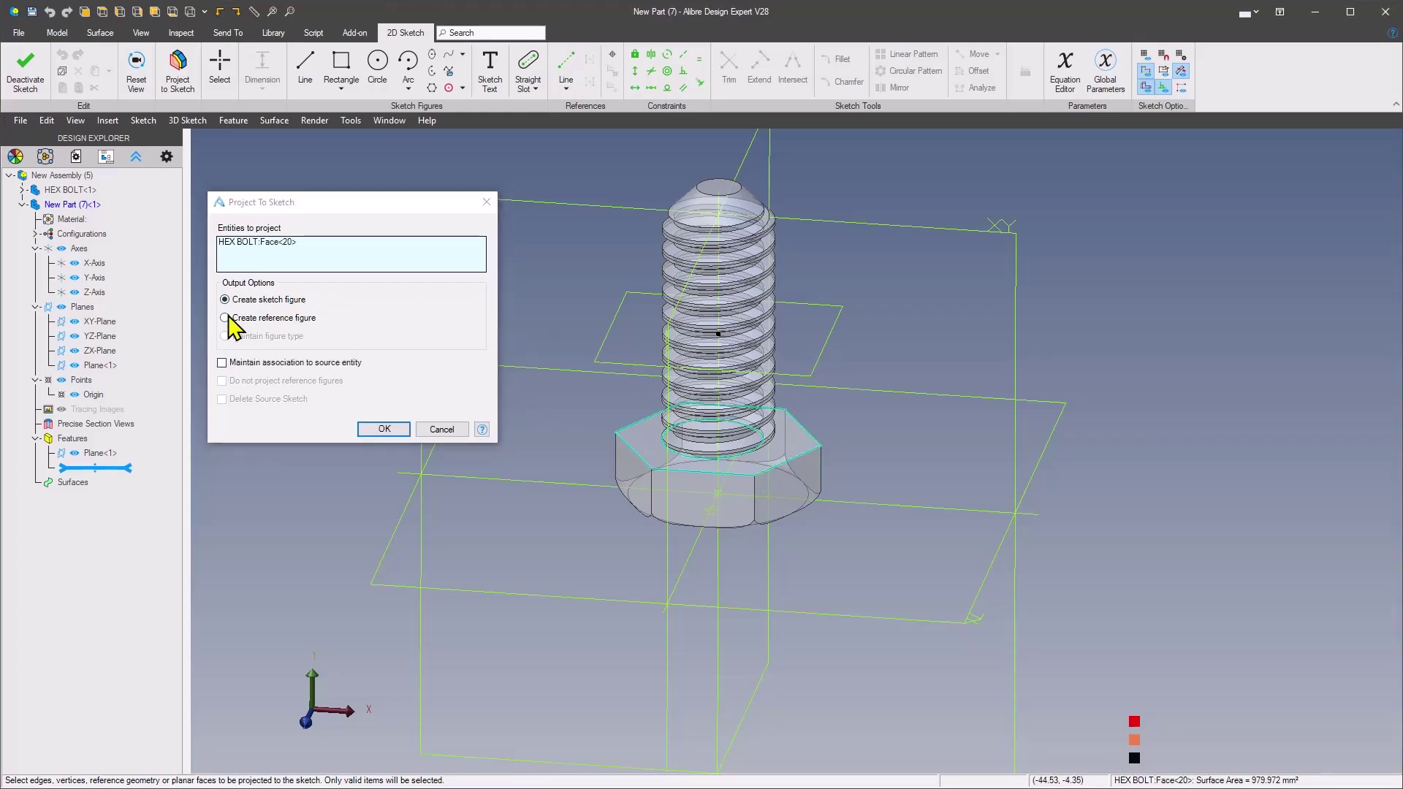
click(222, 363)
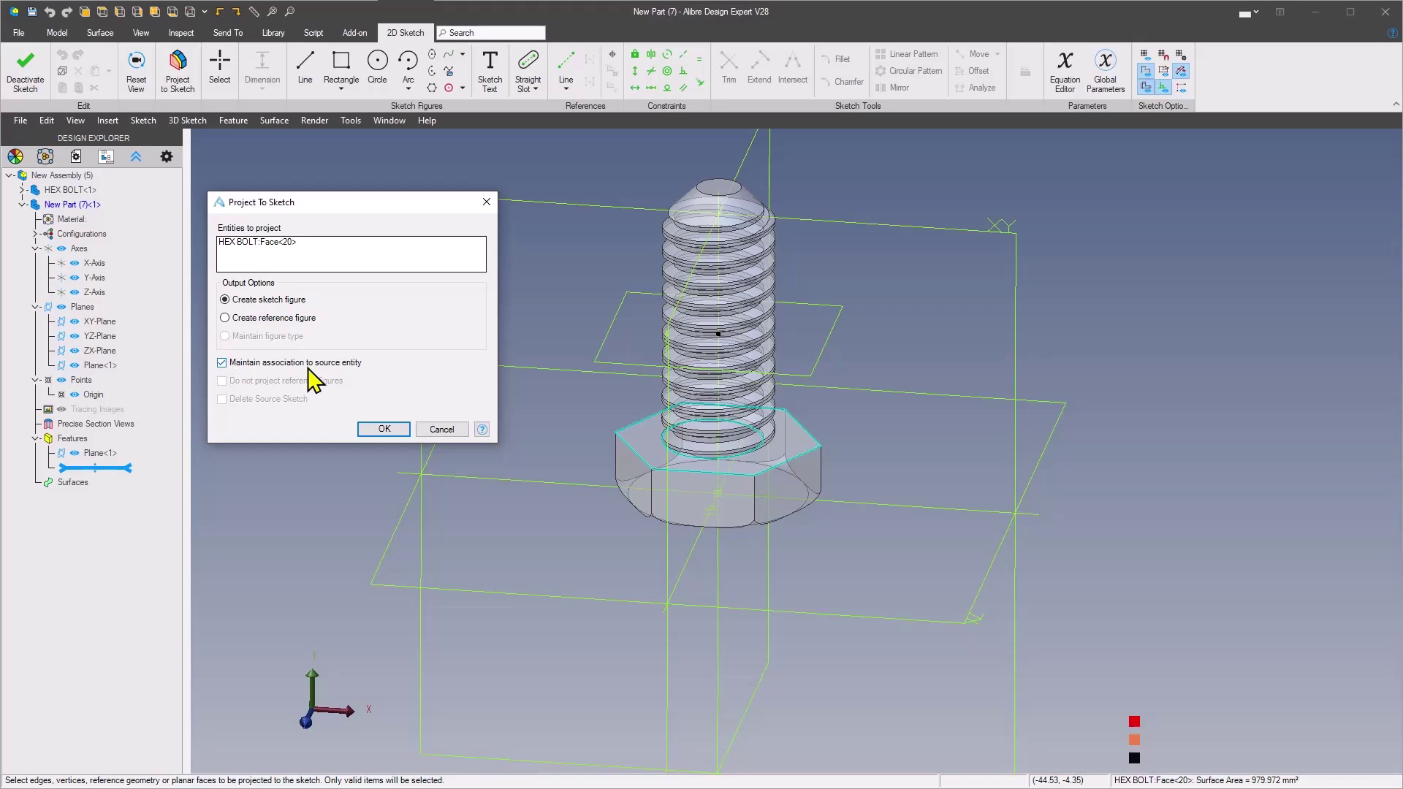
click(384, 429)
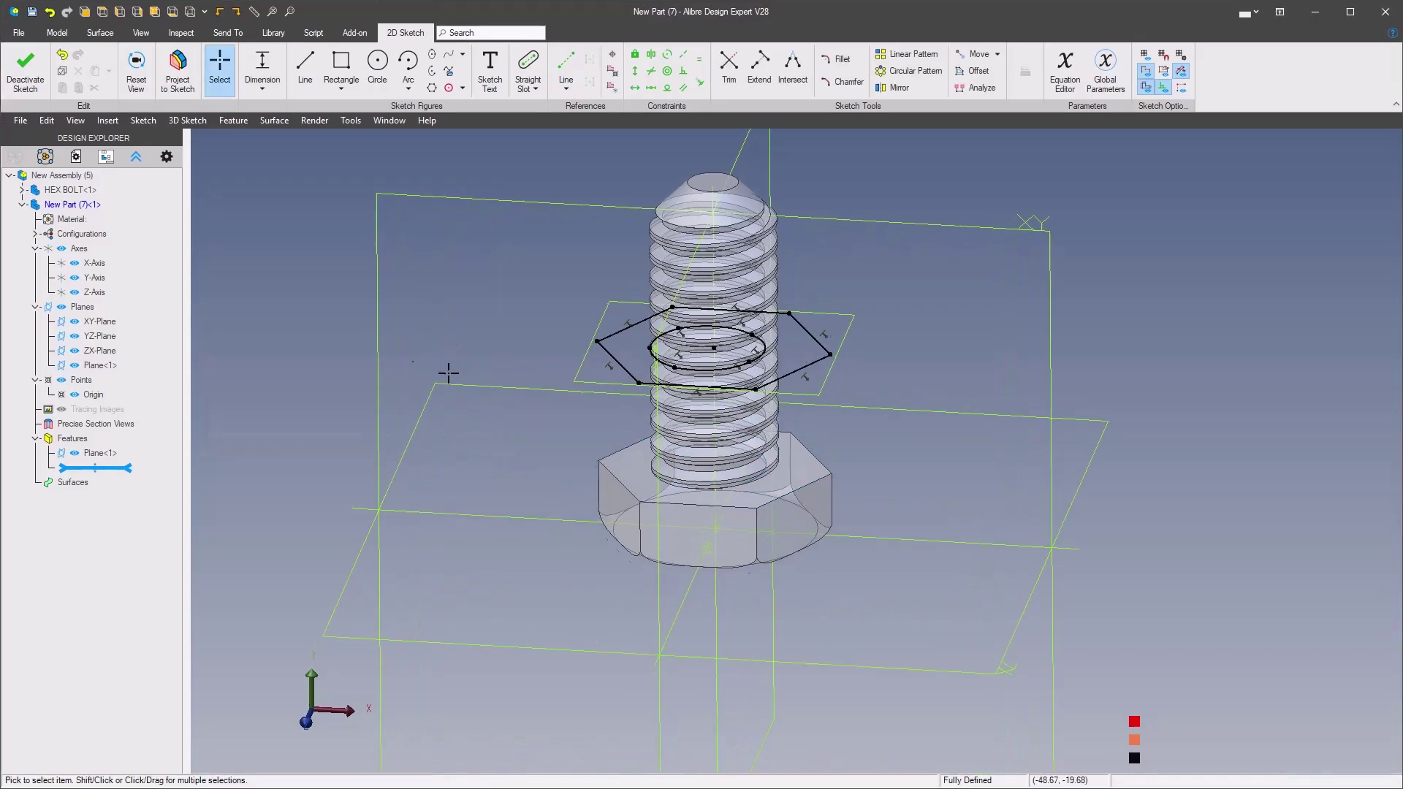
- Chain-select the projected inner circle's arcs and delete them, keeping the hexagon outline
right_click(402, 373)
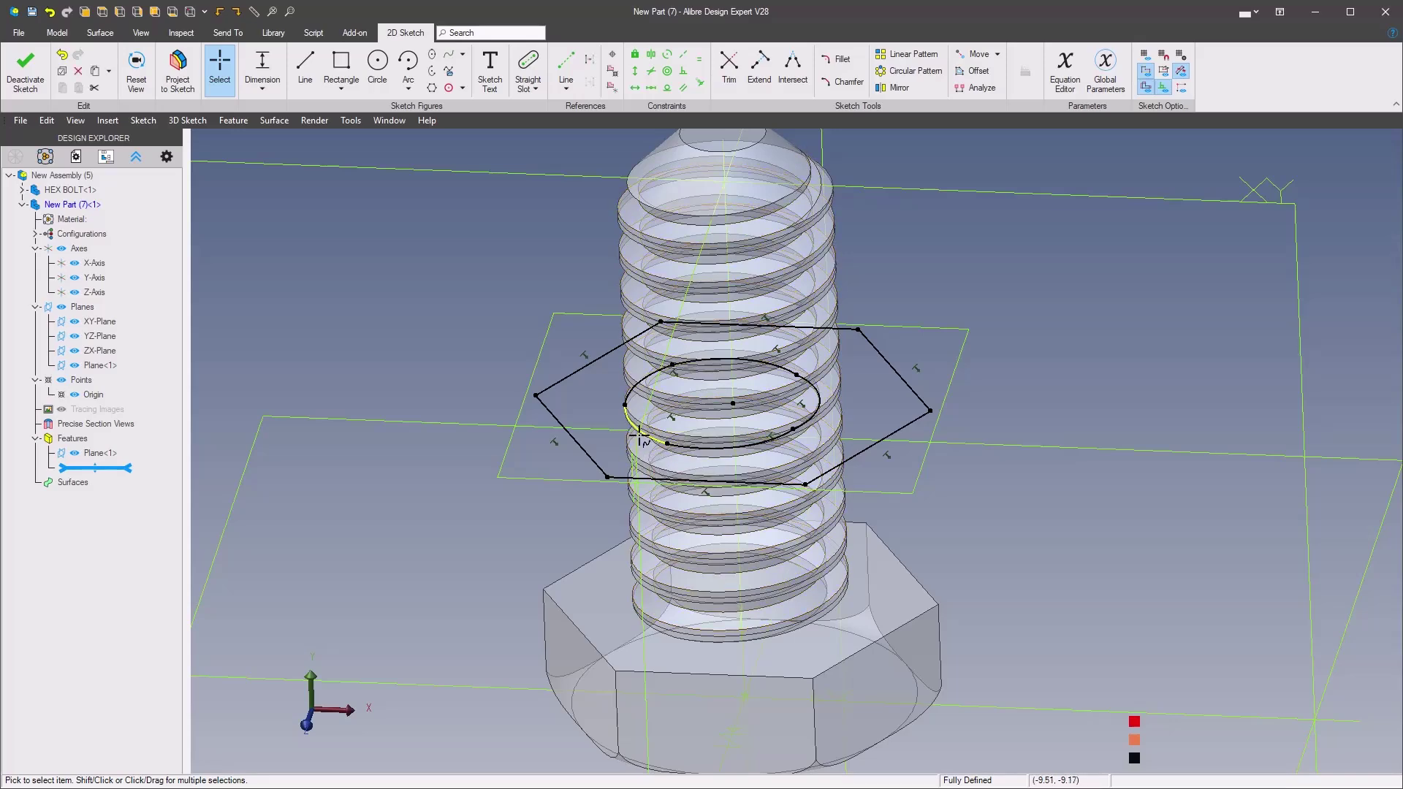
right_click(639, 437)
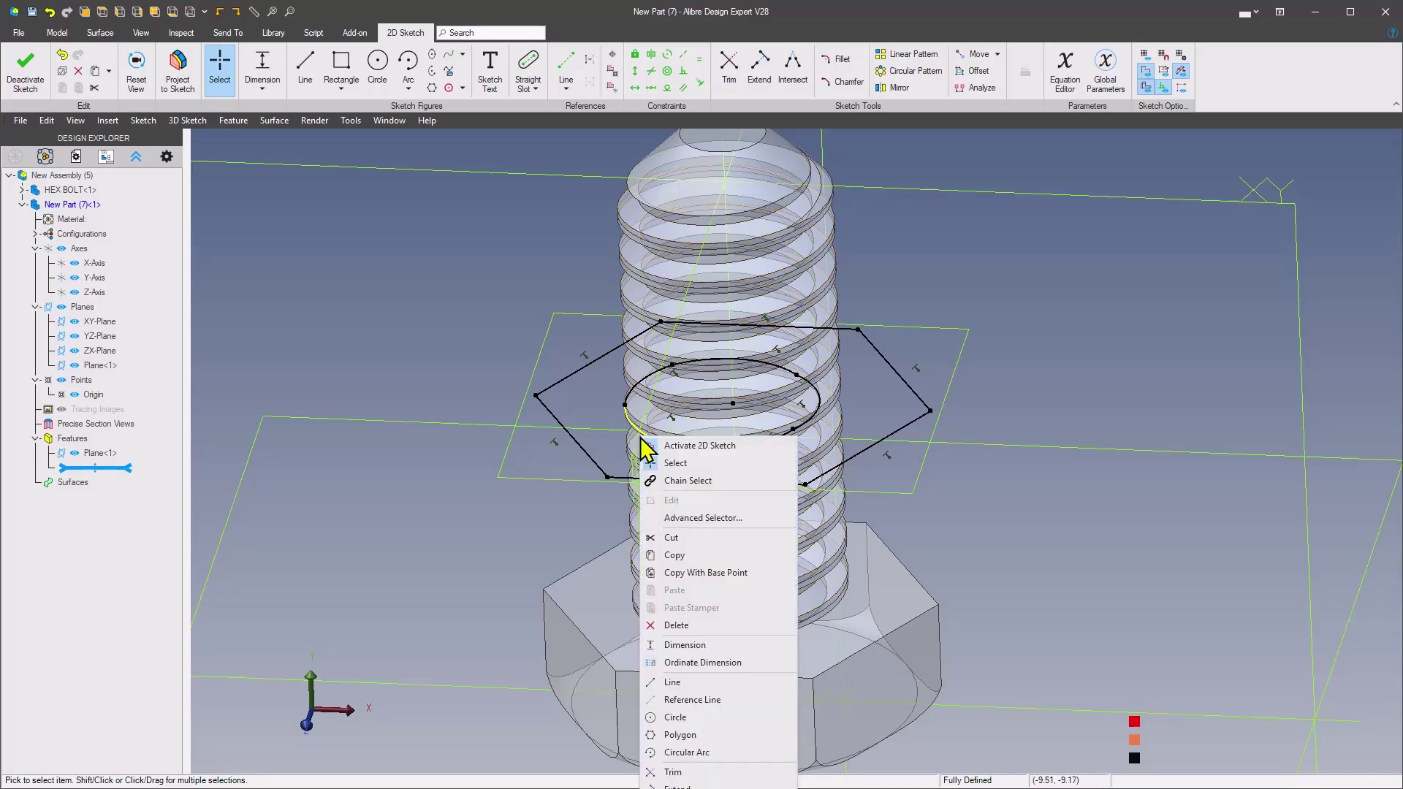
click(687, 481)
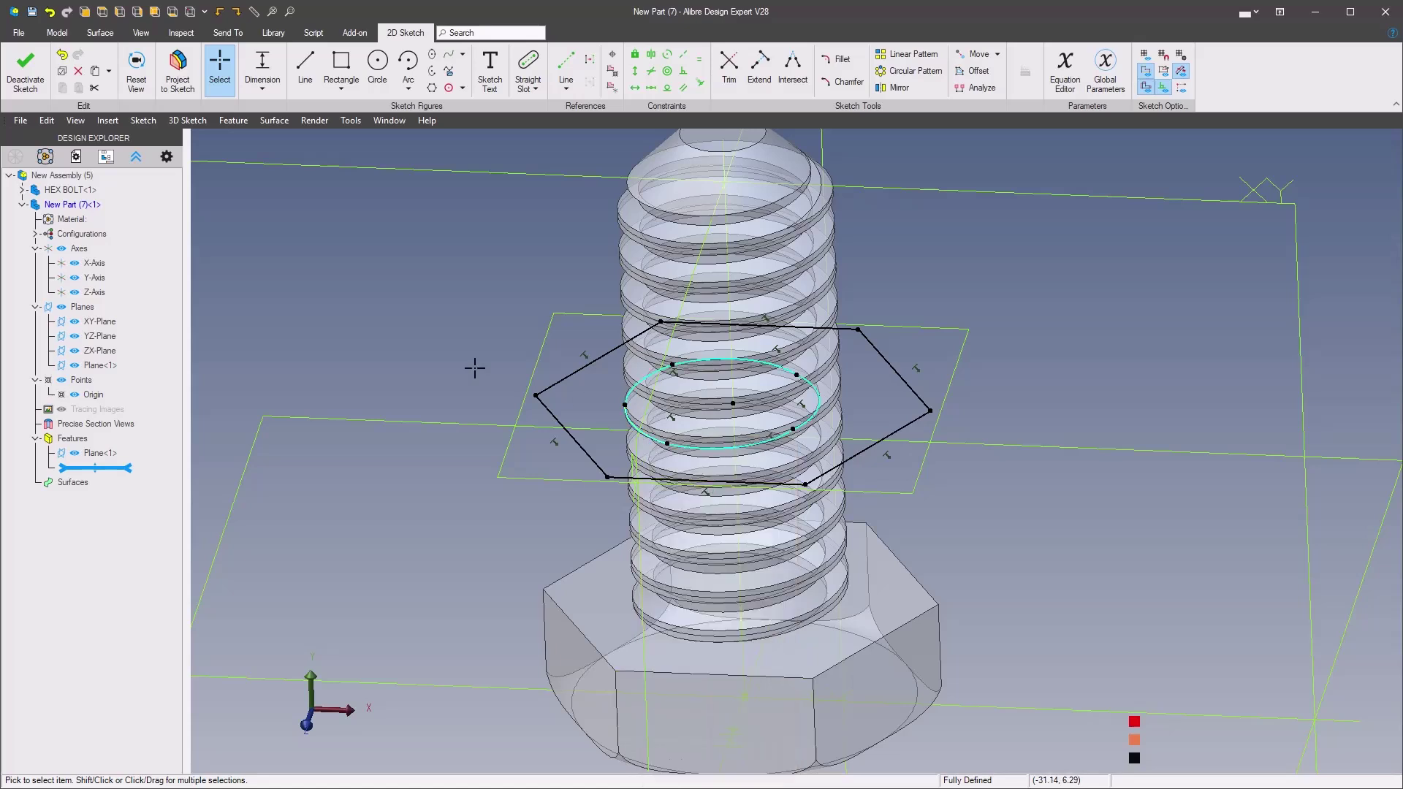
key(Delete)
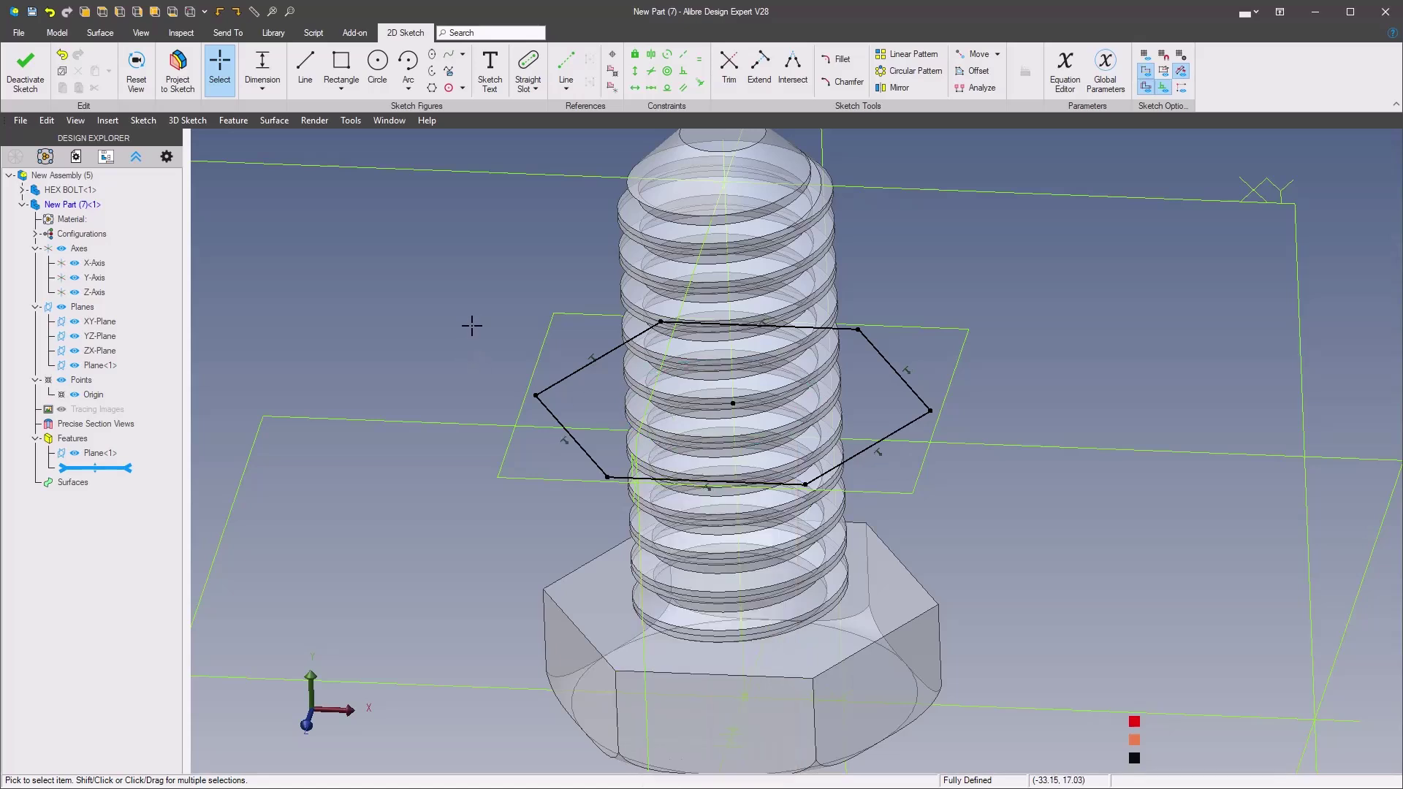
- Sketch an 18 mm diameter circle centred in the projected hexagon
right_click(385, 293)
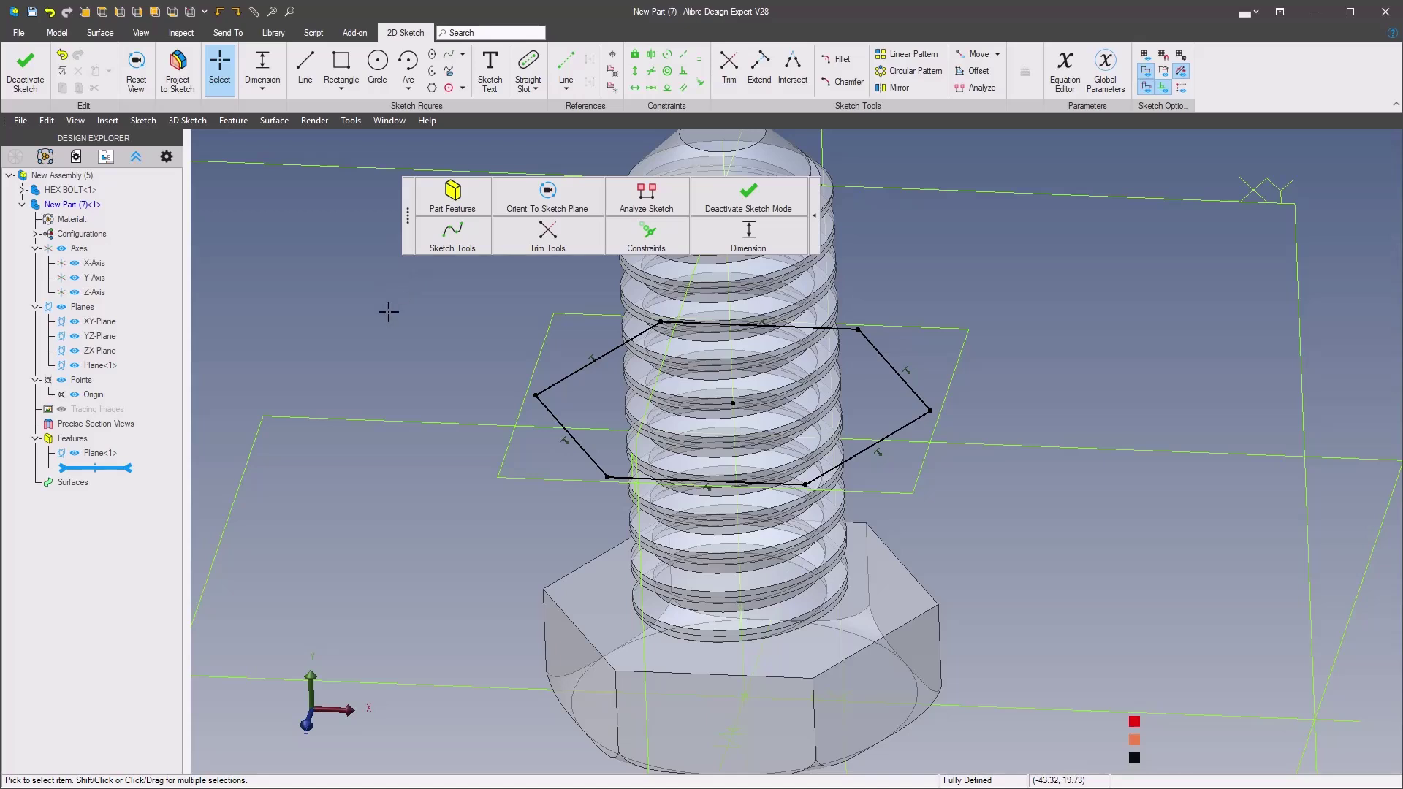
click(454, 241)
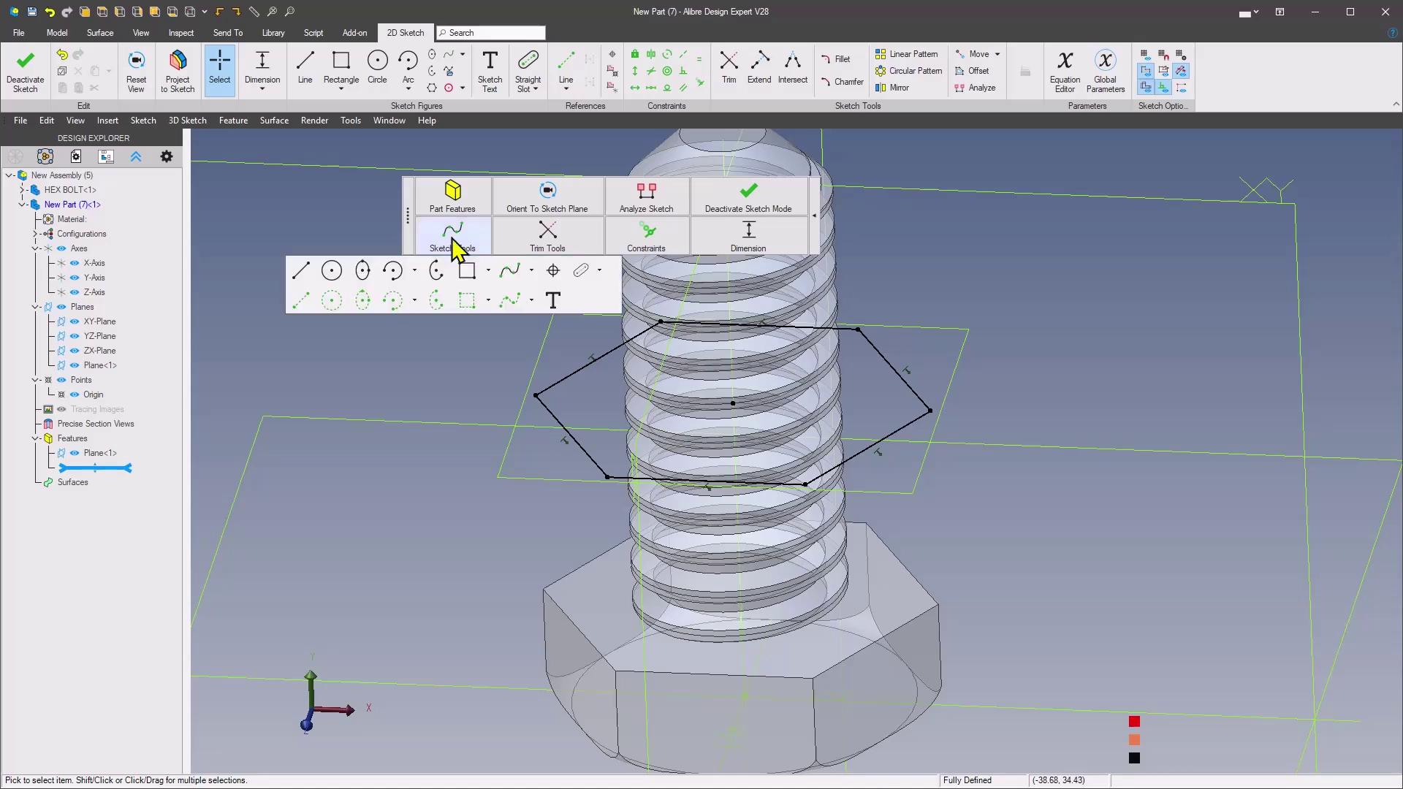
click(332, 270)
click(732, 402)
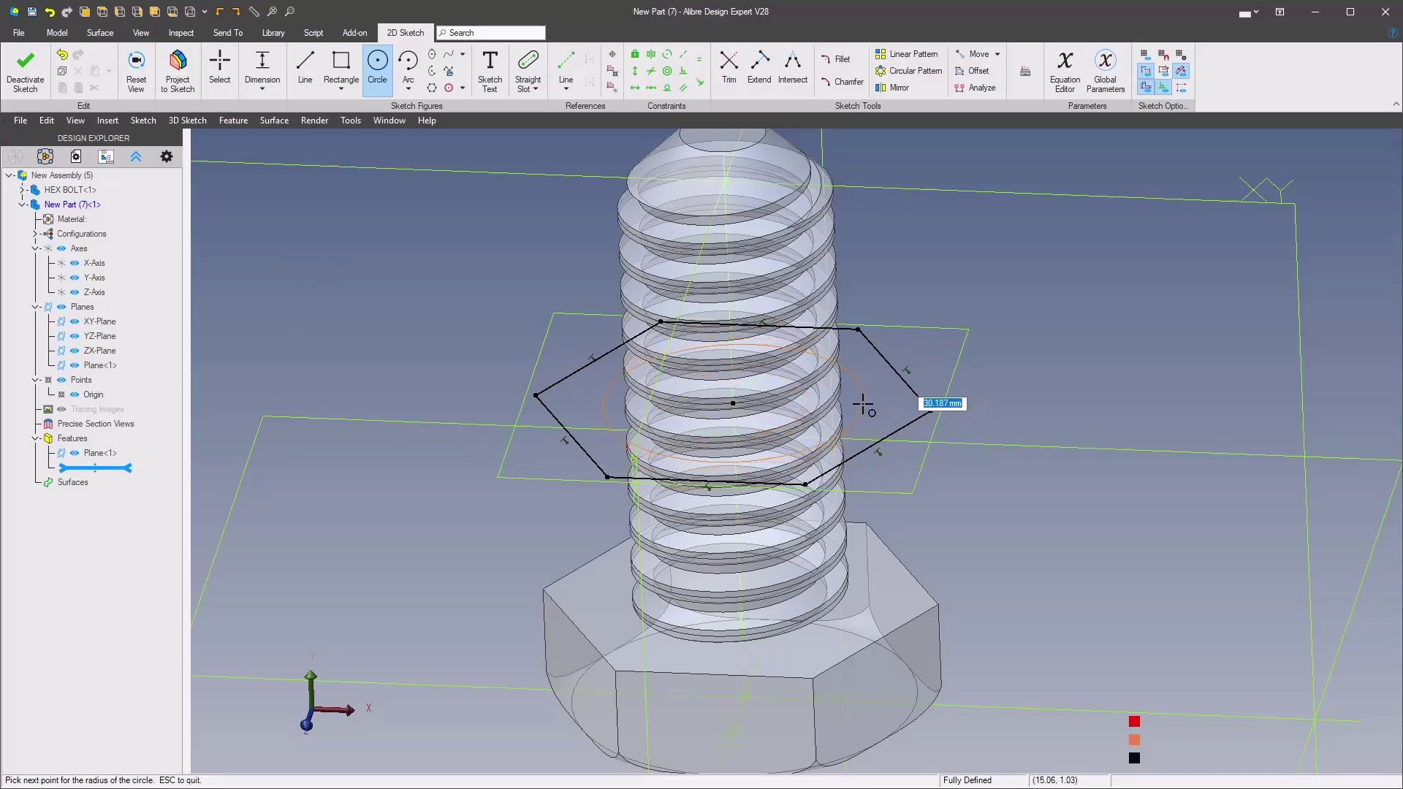
key(Return)
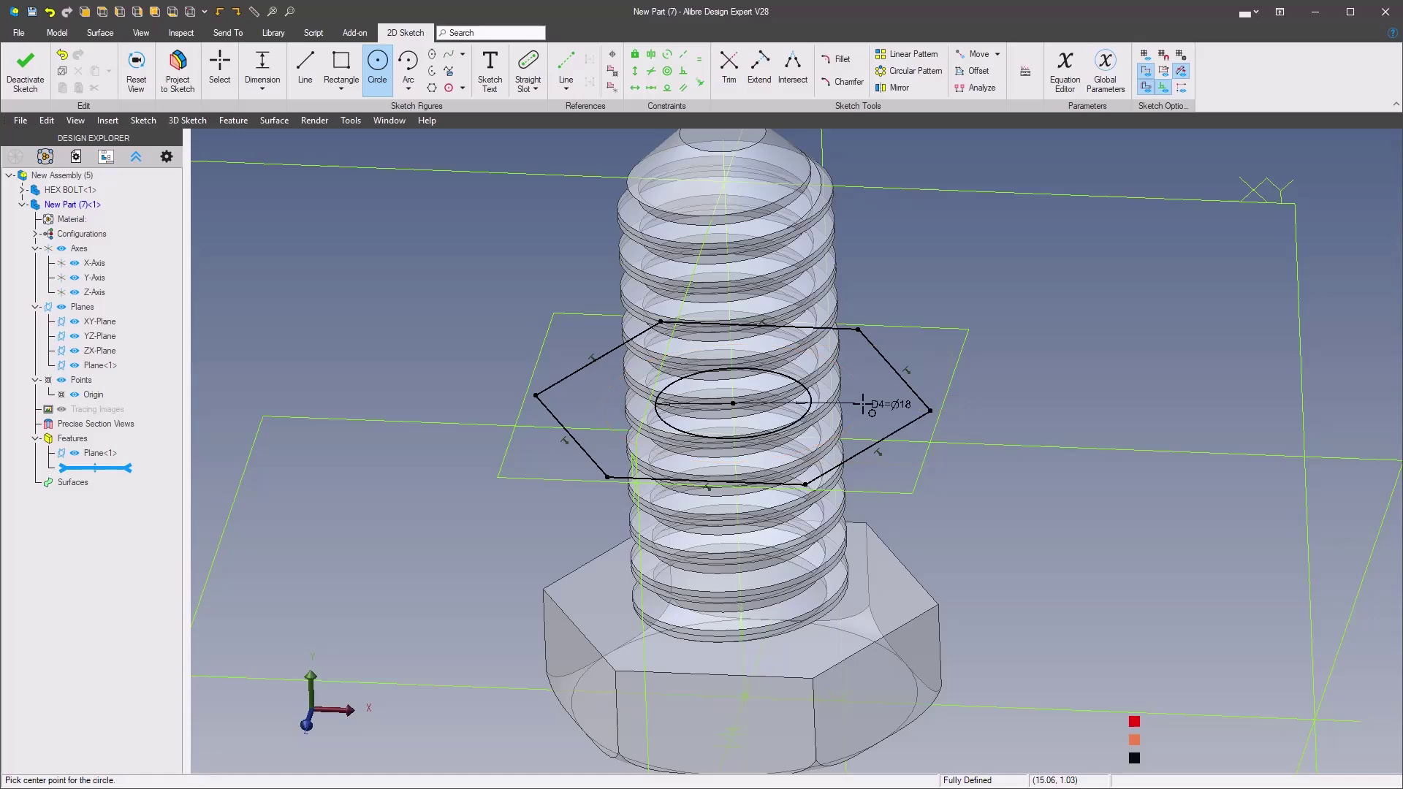
- Add a reference circle centred in the hexagon and reaching the midpoint of one side, inscribed in the outline
scroll(426, 310, down, 3)
scroll(405, 346, down, 2)
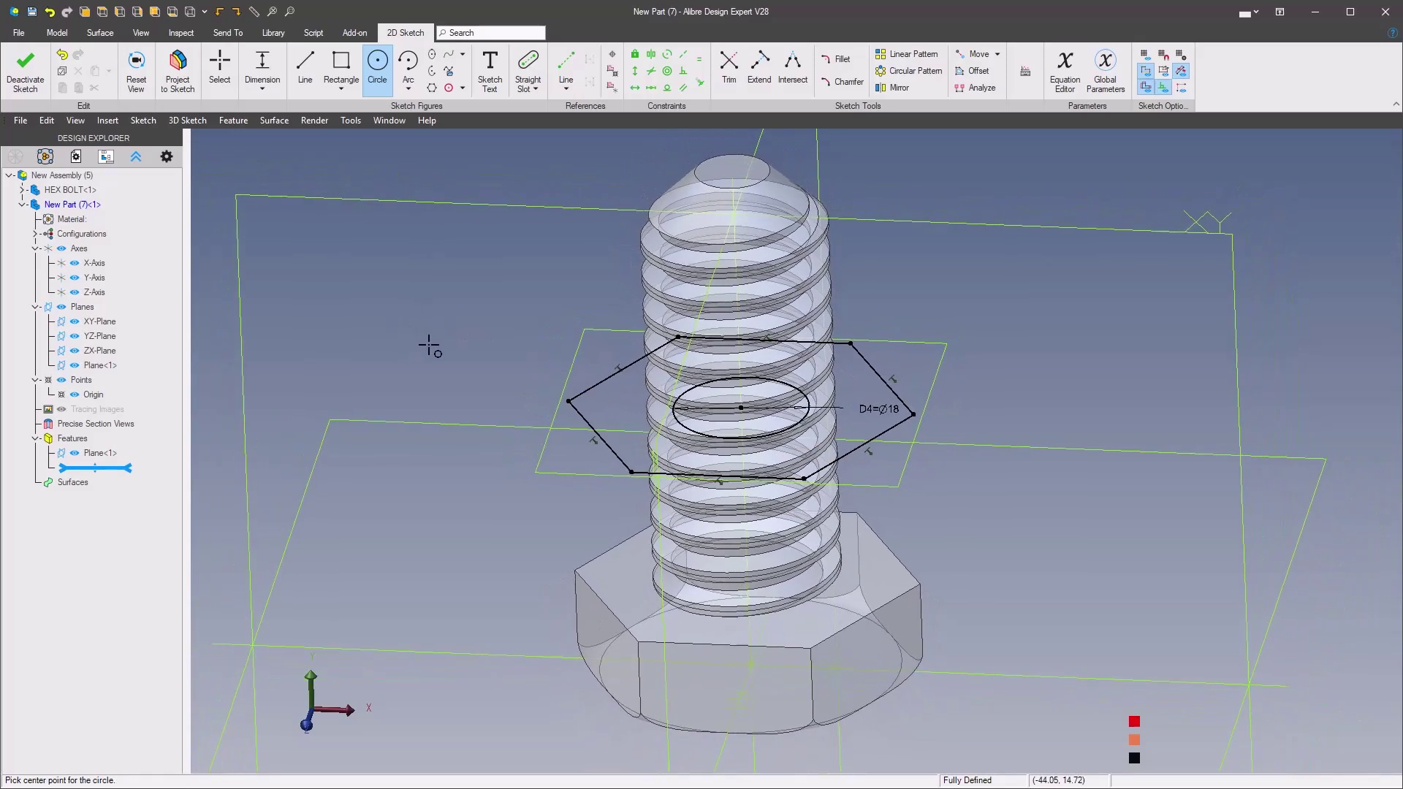
right_click(429, 347)
click(585, 300)
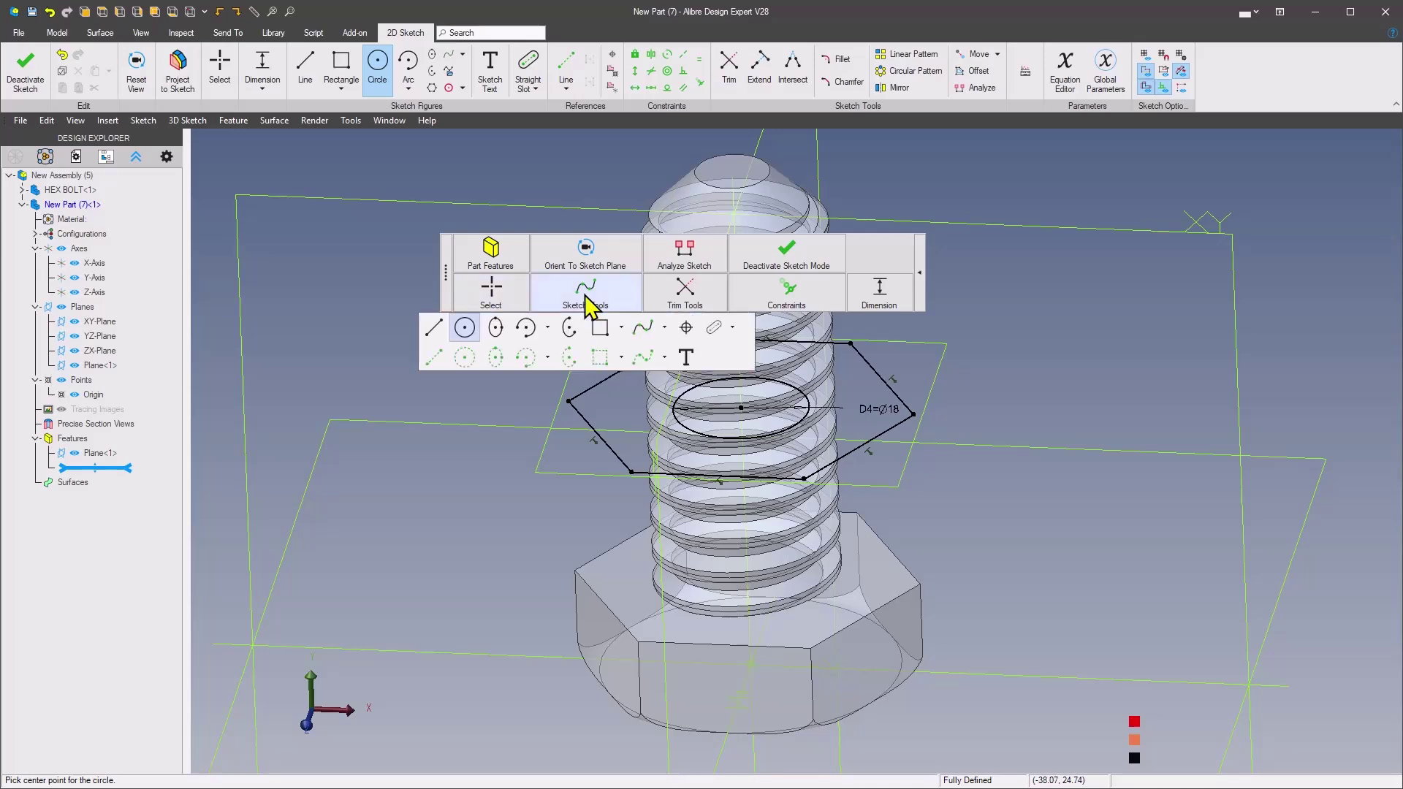
click(465, 358)
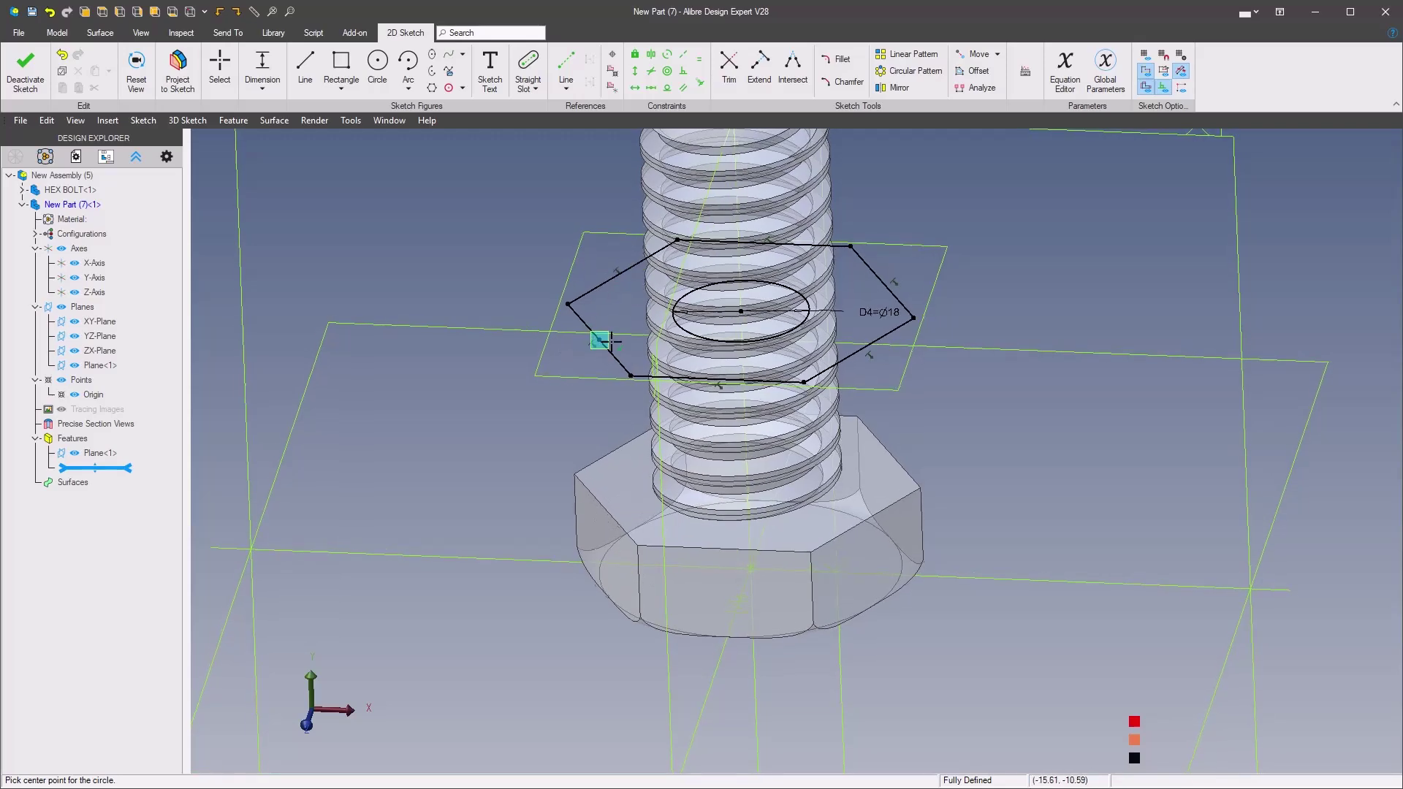
scroll(628, 372, up, 2)
click(731, 333)
scroll(577, 380, up, 2)
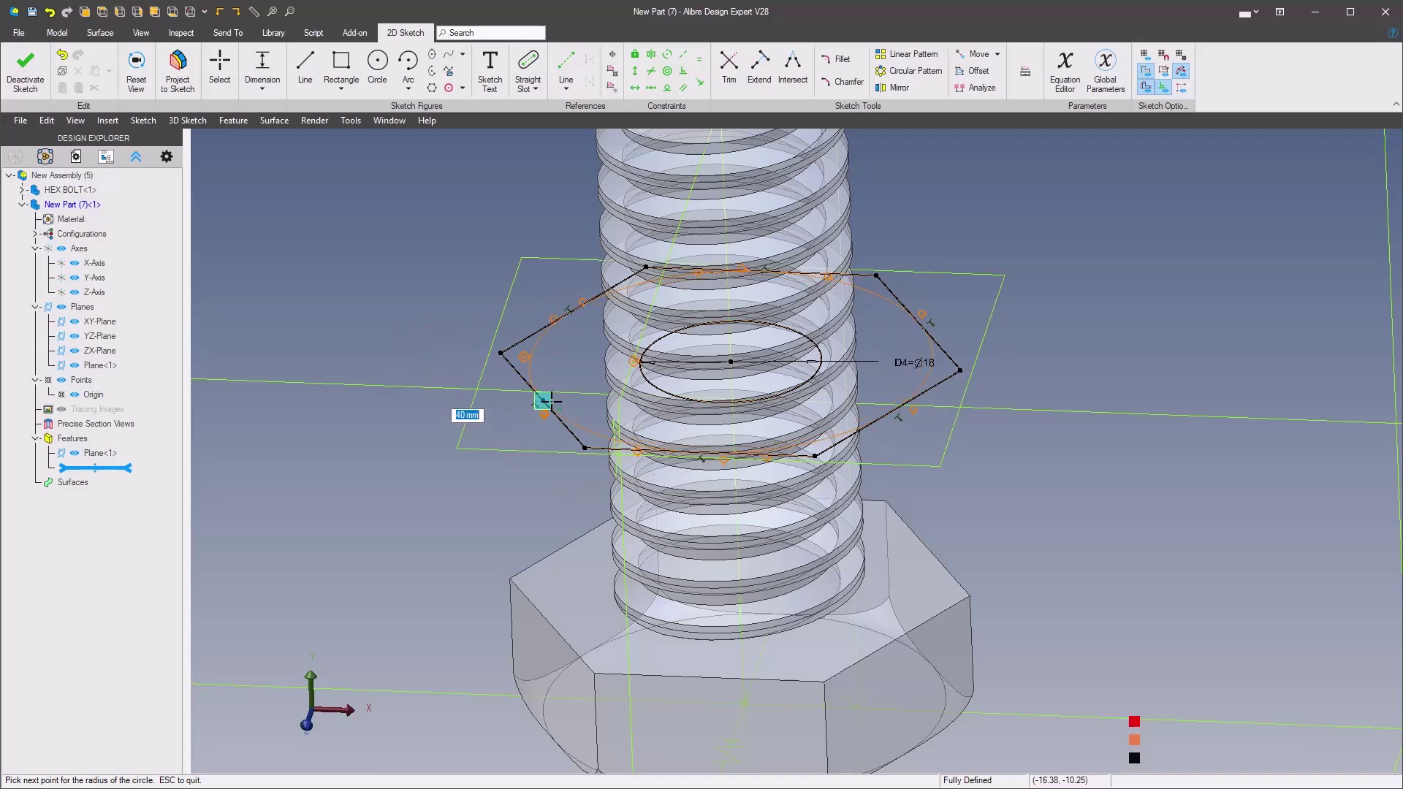
click(549, 400)
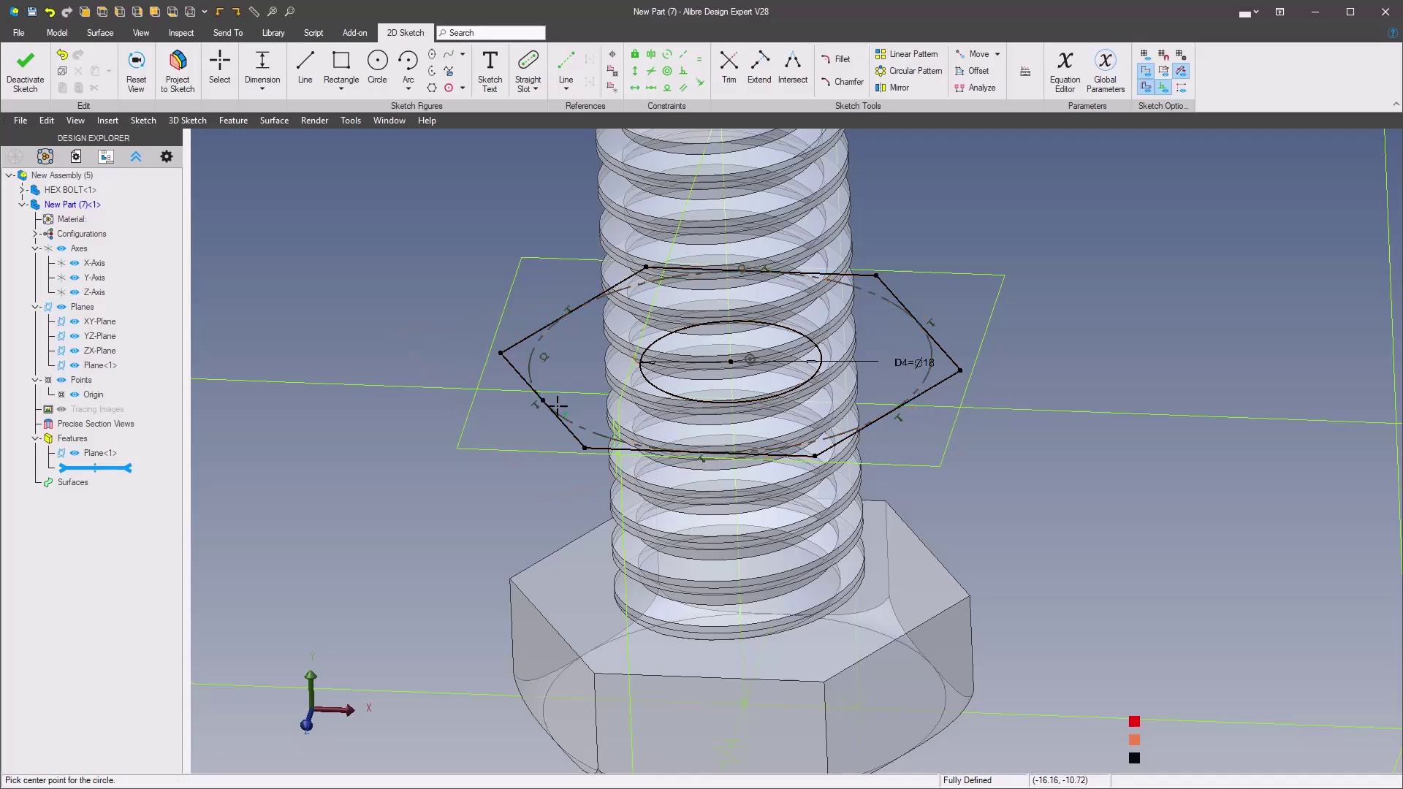
- Extrude the hexagon sketch with its circular hole as a boss, using the Mid Plane type with 20 mm depth
scroll(354, 401, down, 4)
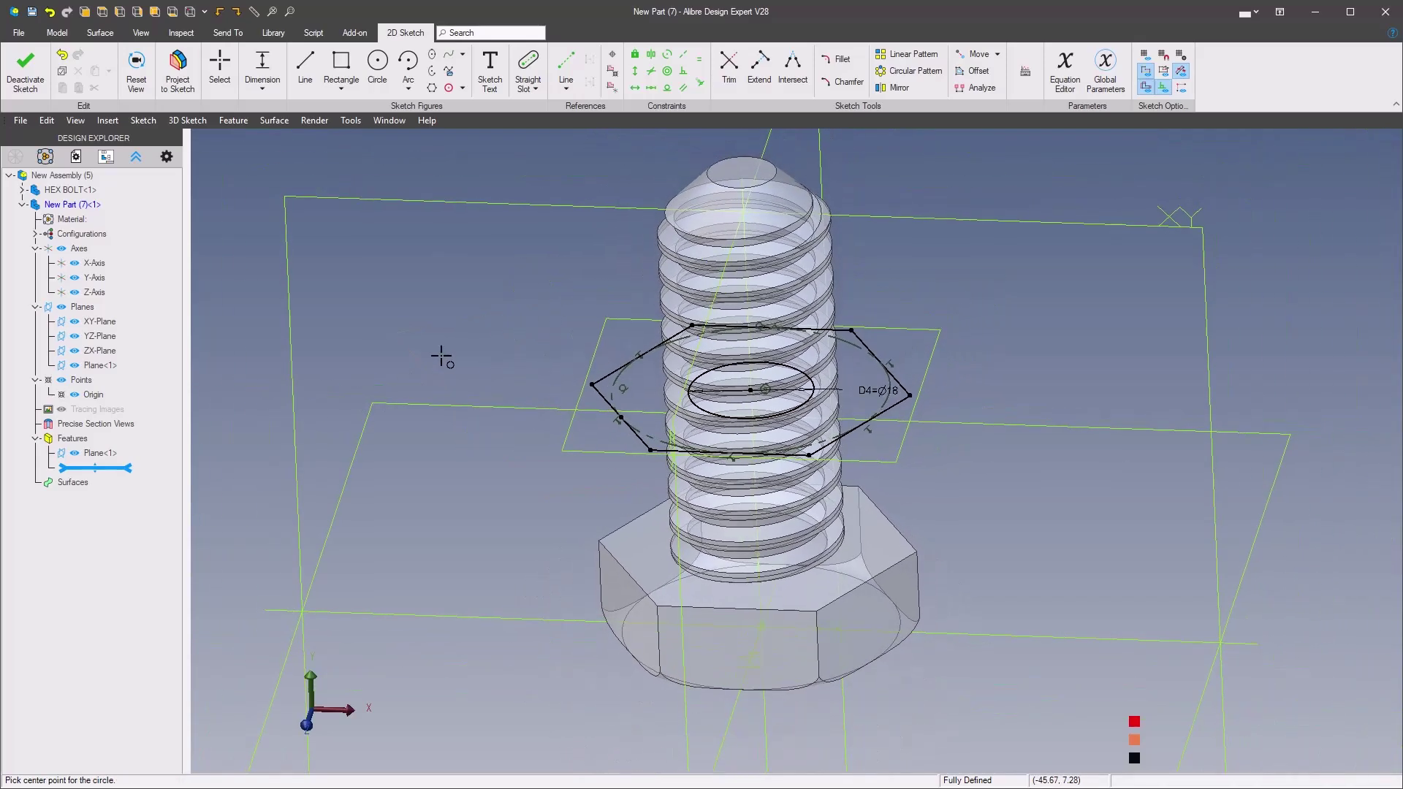
middle_drag(539, 455, 867, 314)
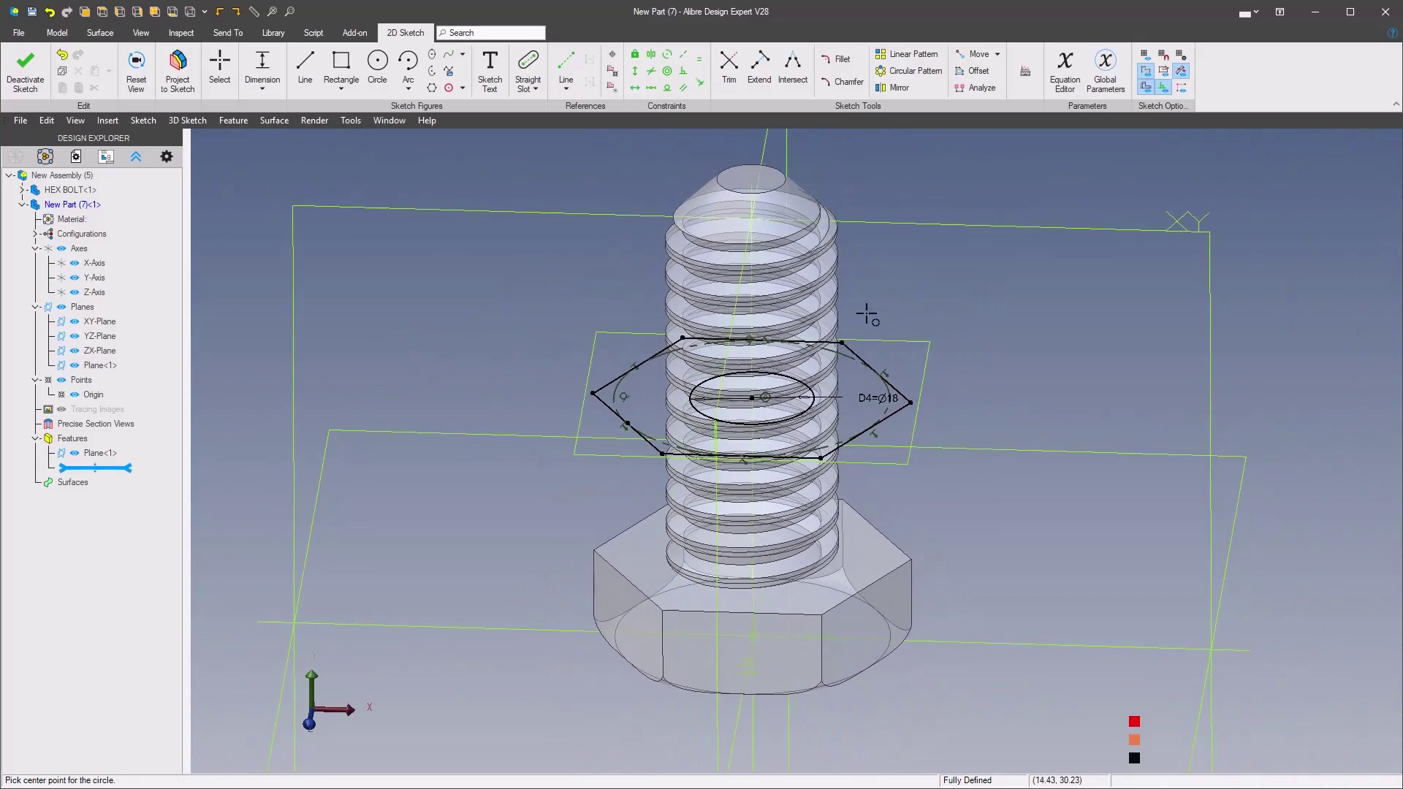
right_click(388, 366)
mouse_move(413, 274)
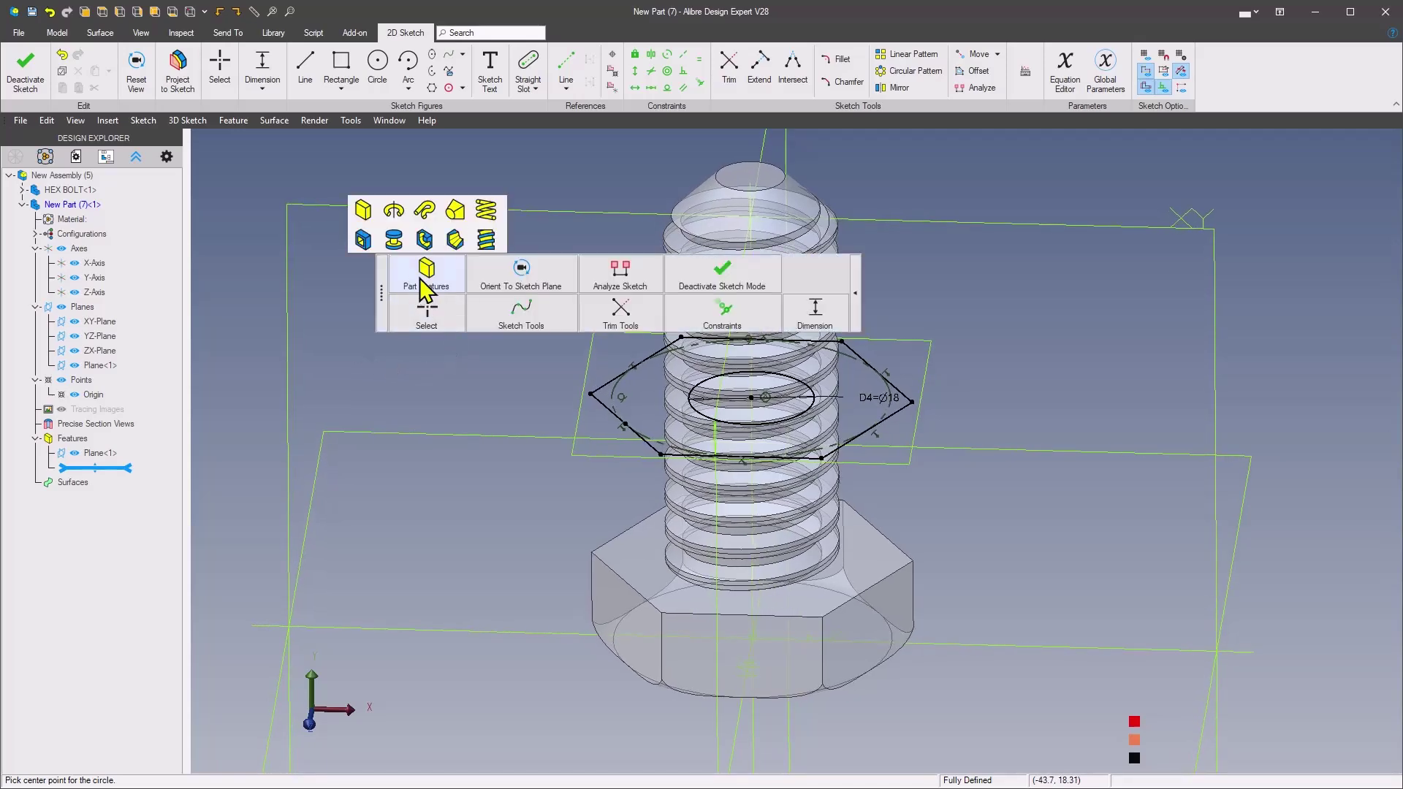
click(363, 214)
click(450, 251)
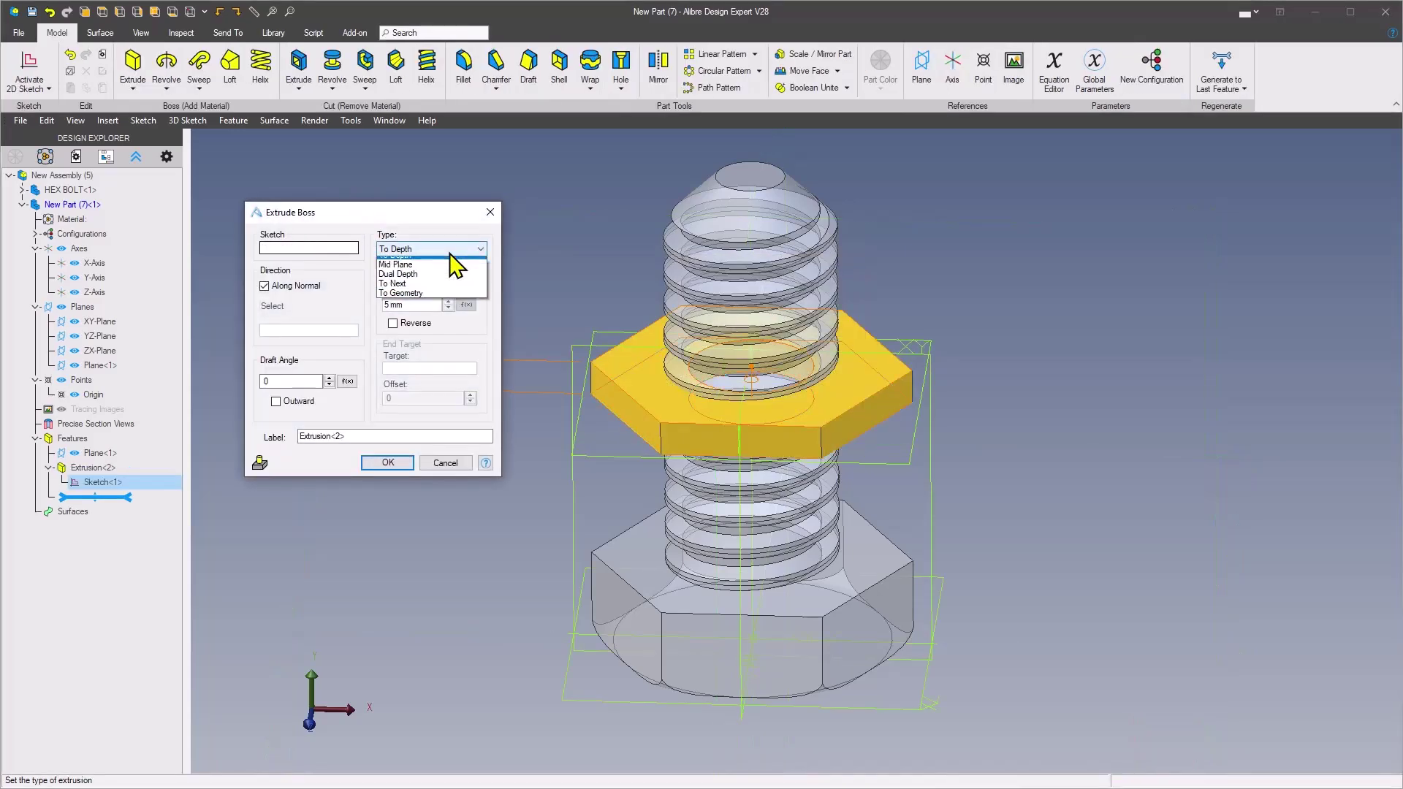
click(448, 266)
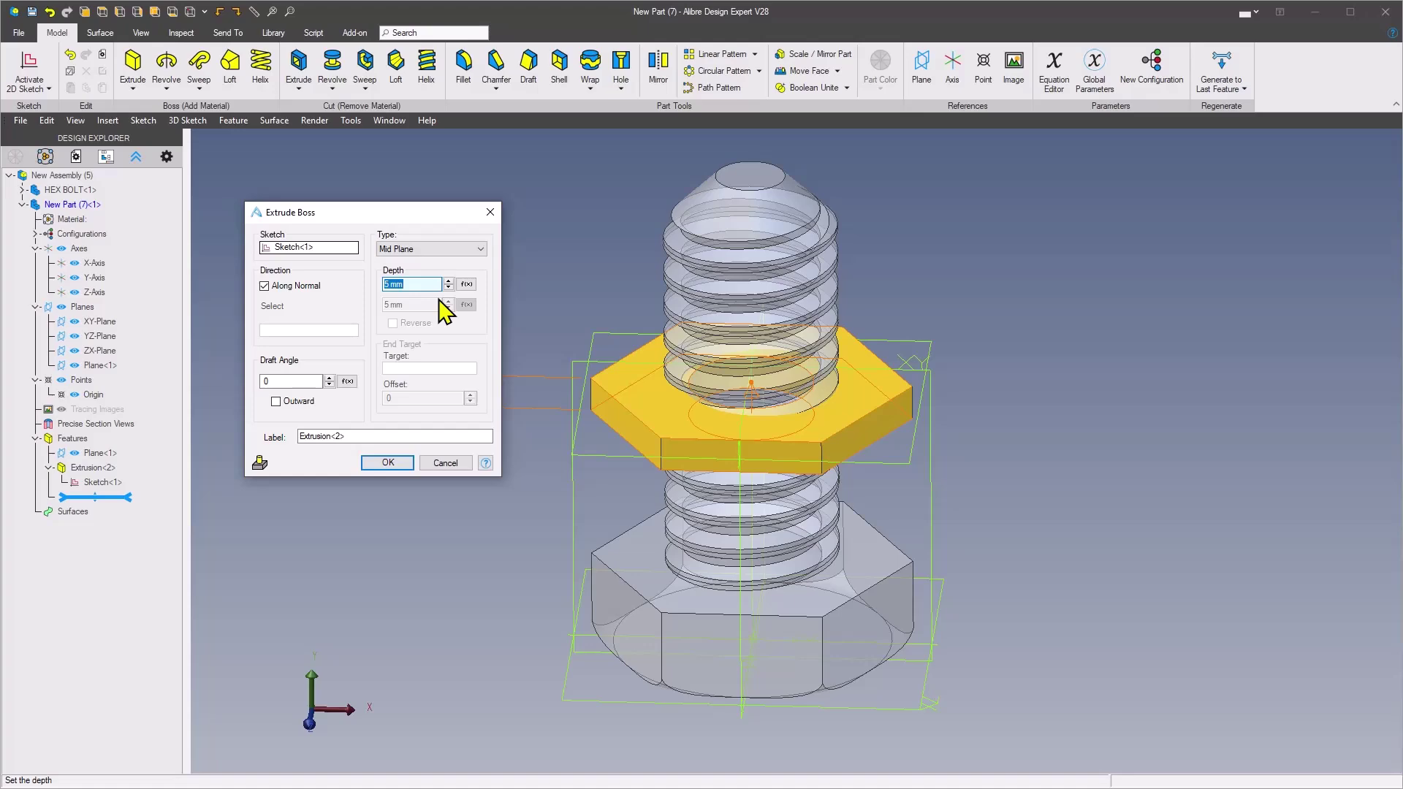
key(Tab)
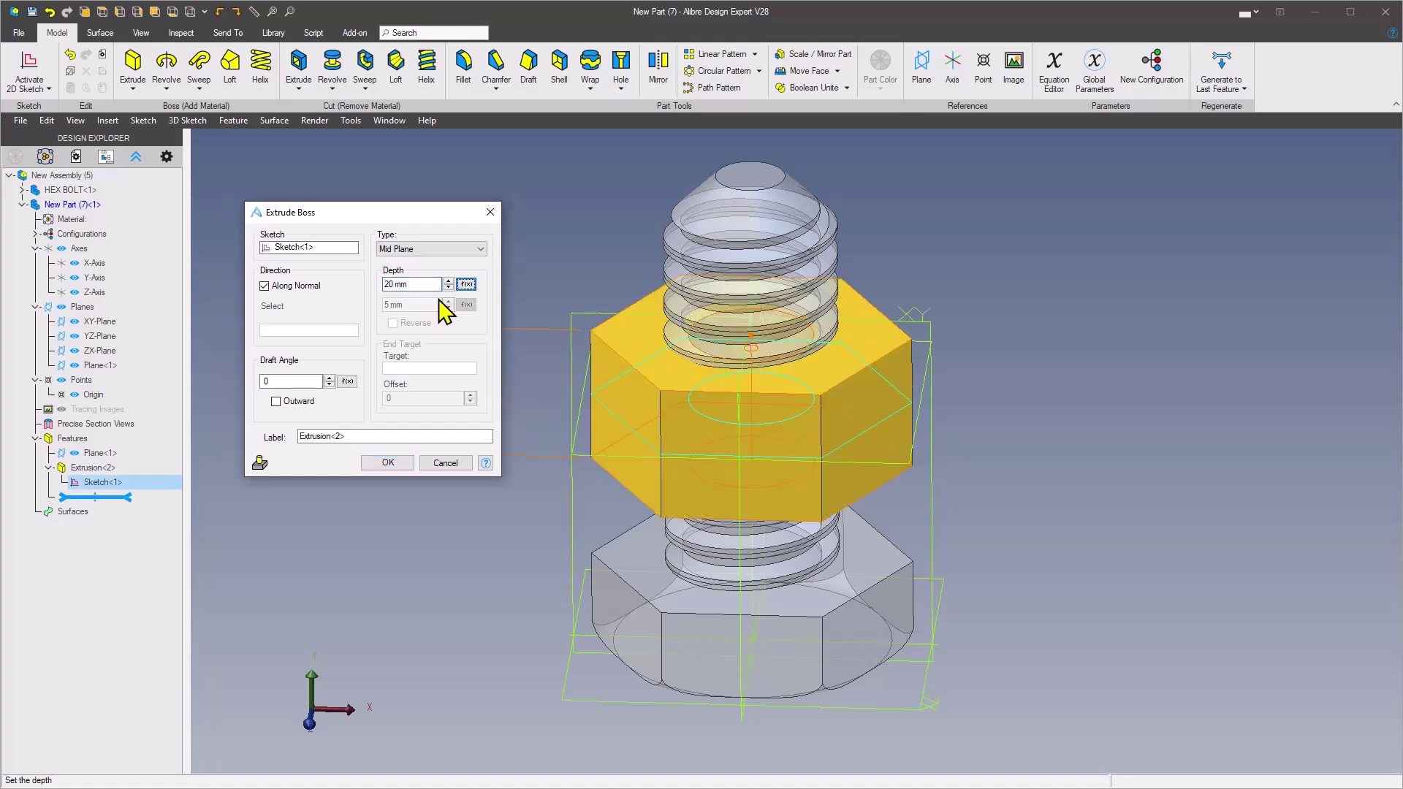
click(384, 465)
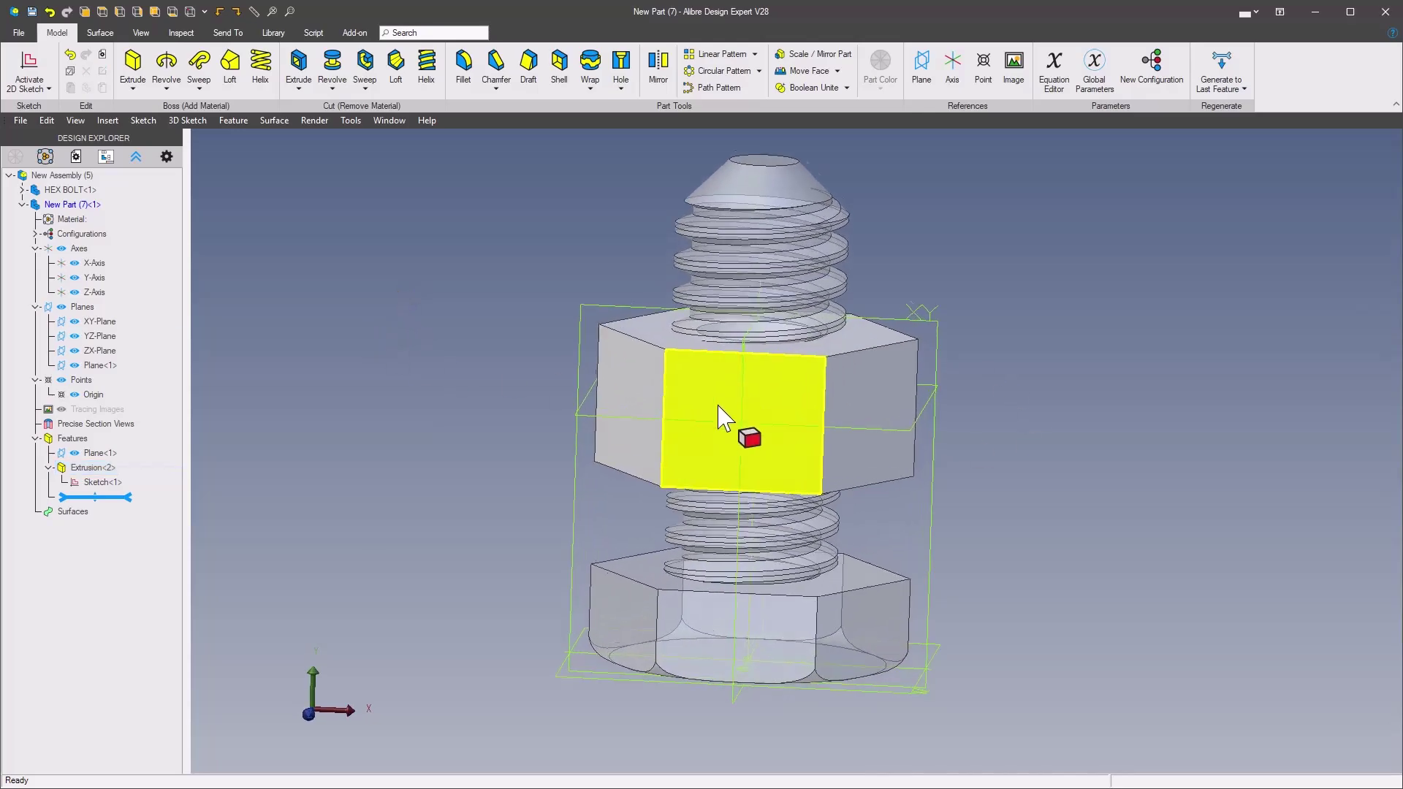
- Hide the HEX BOLT component so that only the new nut body is shown
scroll(752, 407, up, 3)
middle_drag(562, 417, 581, 430)
middle_drag(488, 401, 537, 401)
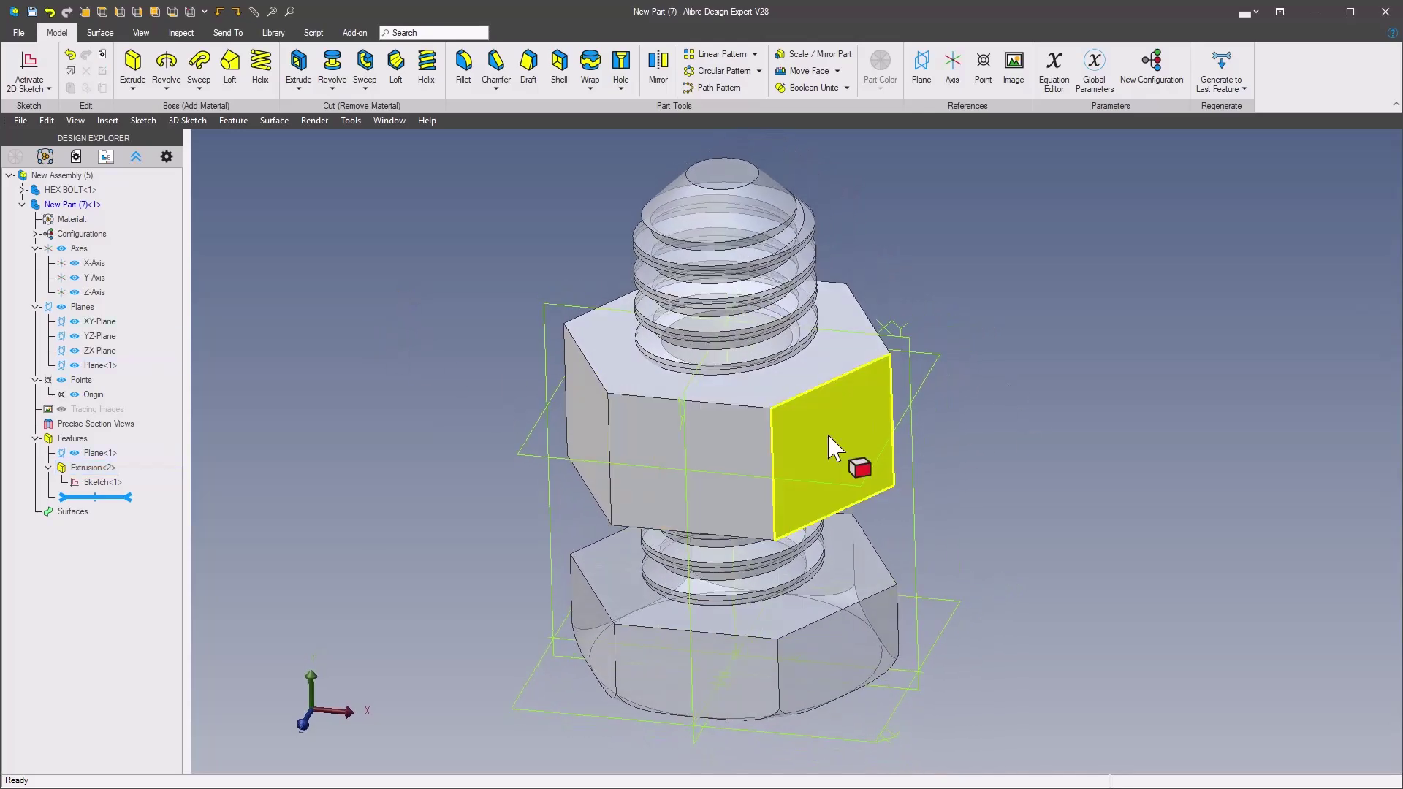
scroll(628, 395, down, 2)
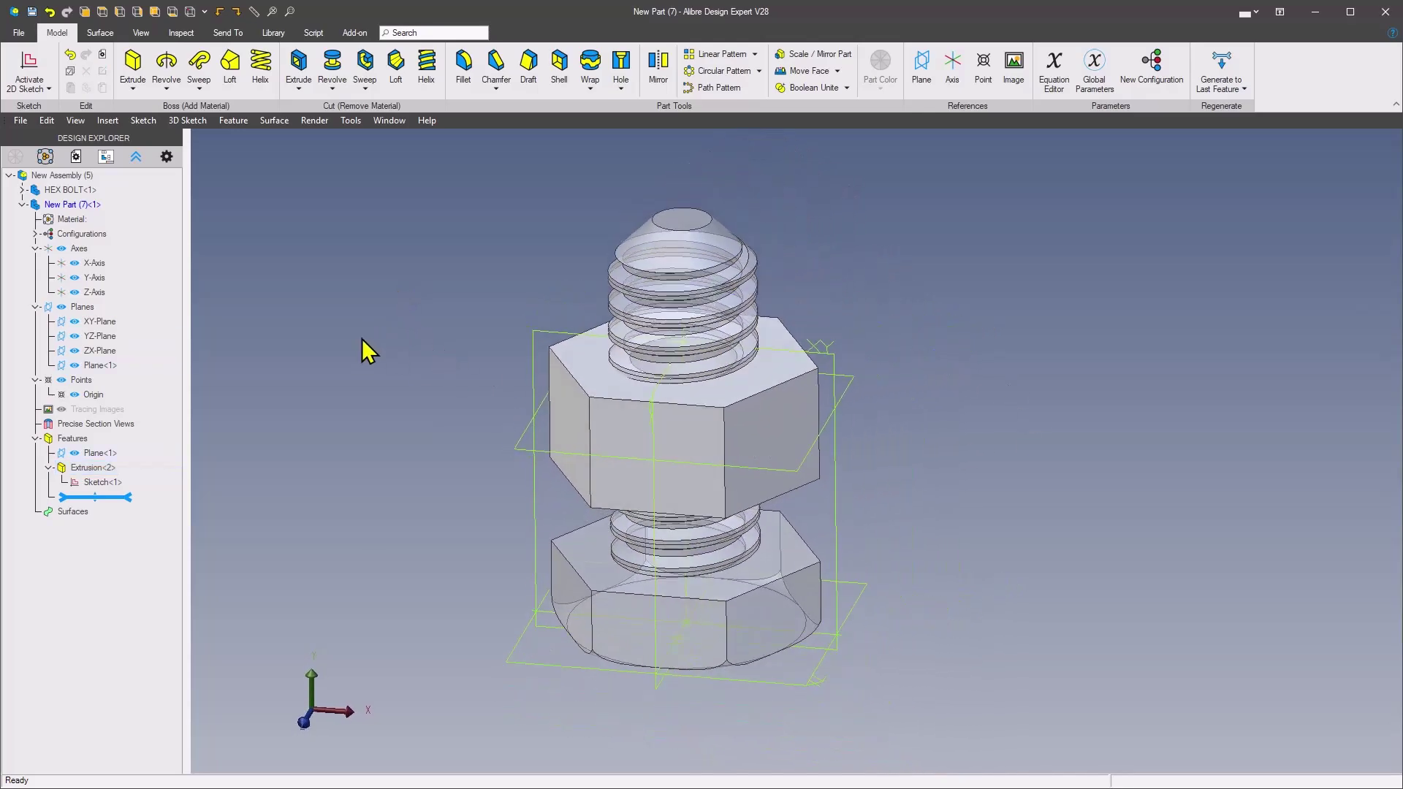
right_click(62, 190)
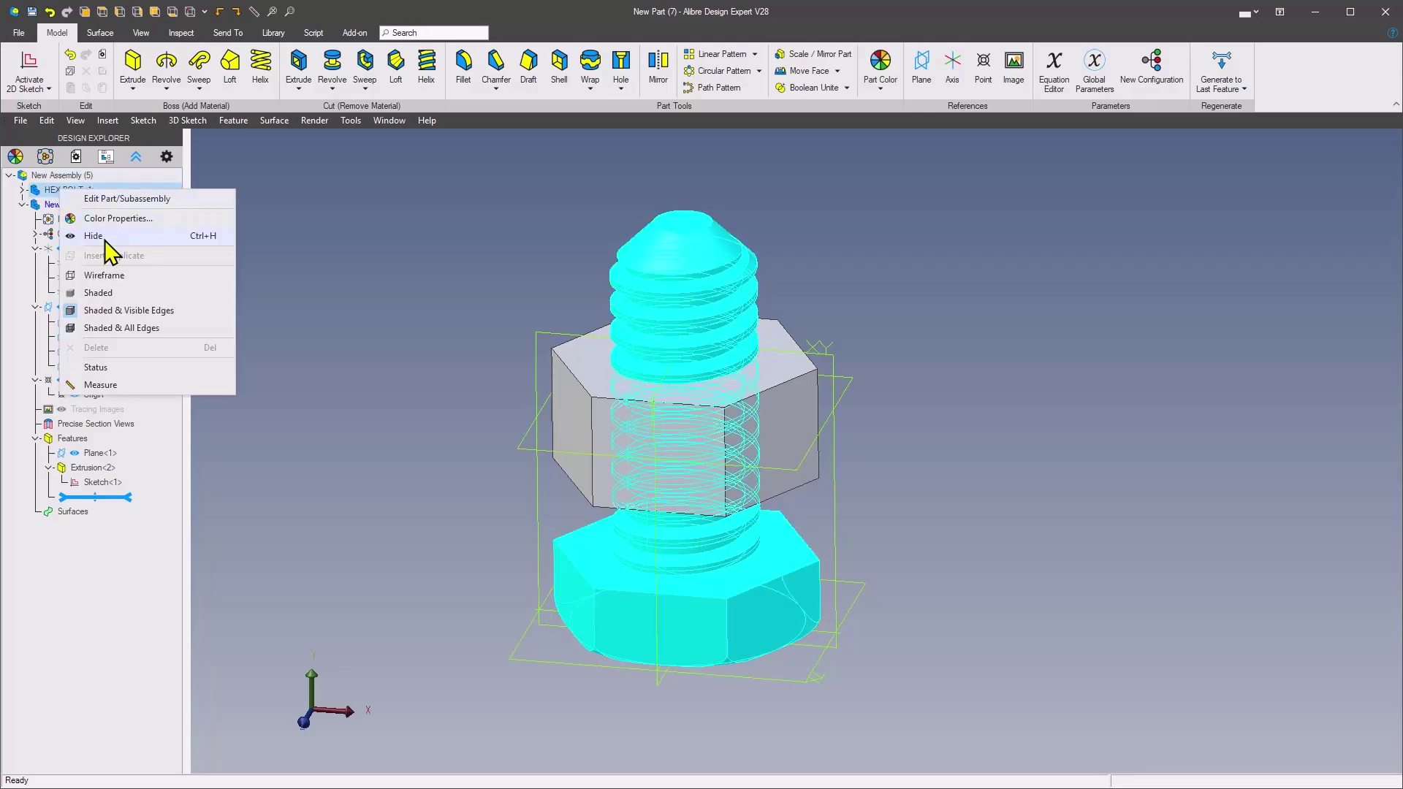
click(95, 235)
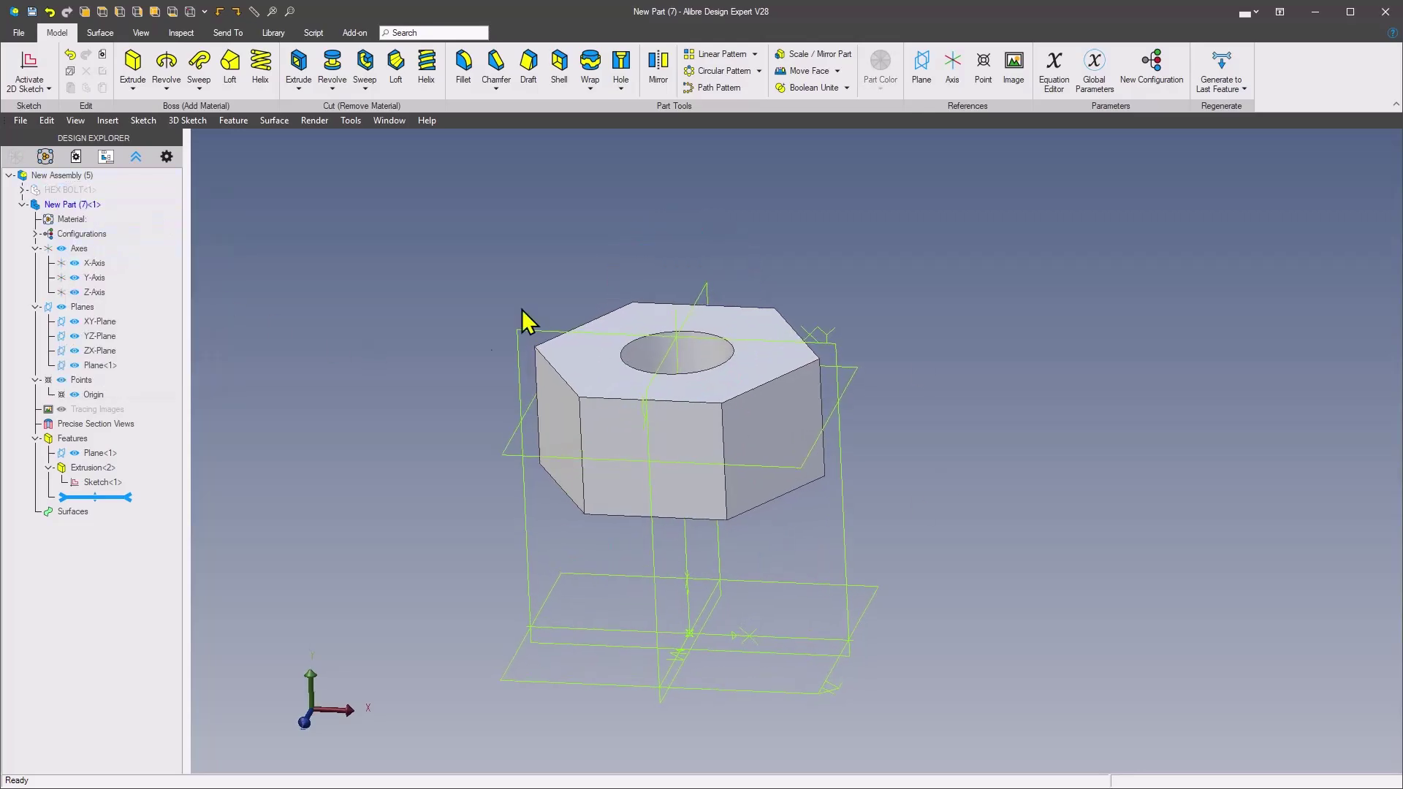
middle_drag(496, 435, 357, 402)
middle_drag(441, 435, 267, 401)
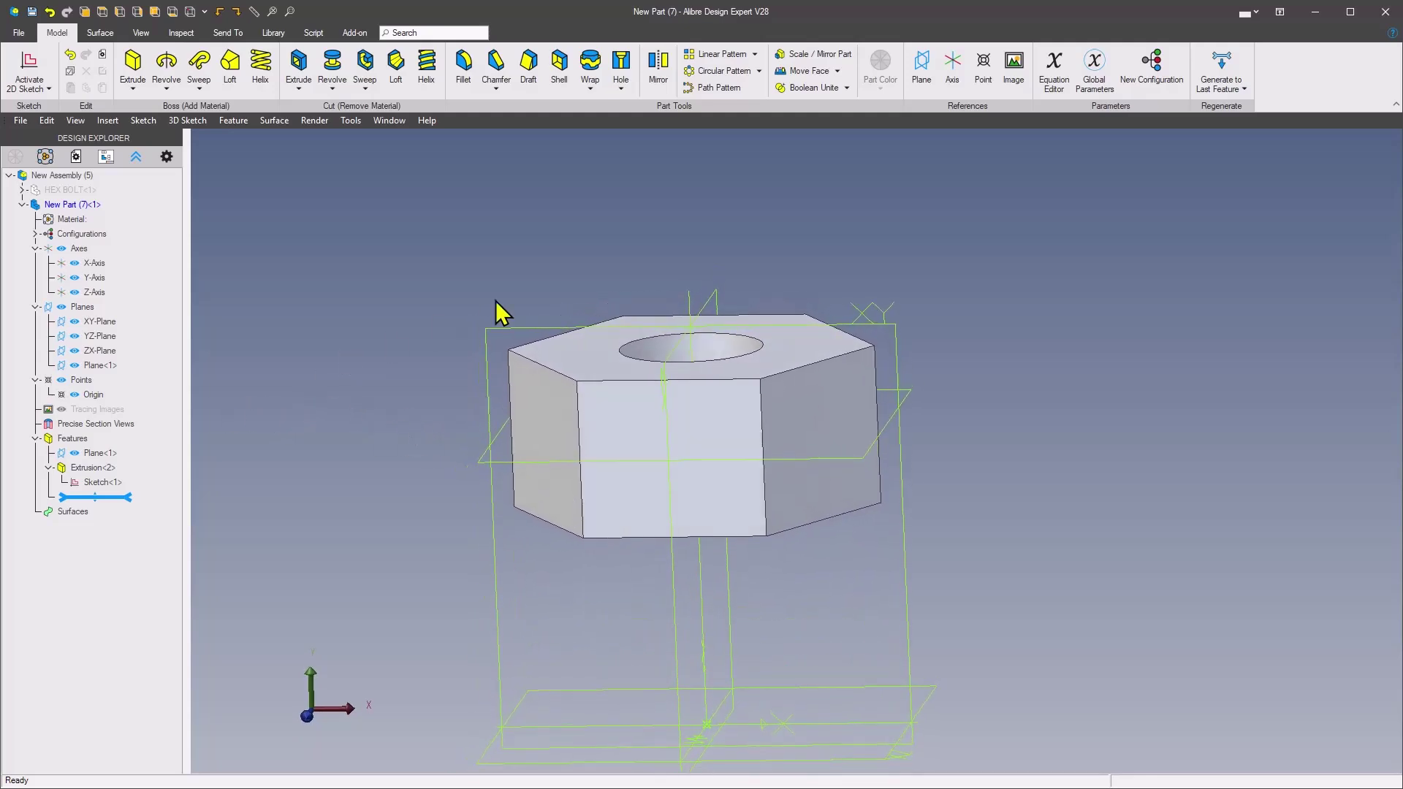
- Start a sketch on the XY-Plane and draw connected horizontal and vertical lines forming a corner outside the nut's upper edge
right_click(505, 341)
click(558, 341)
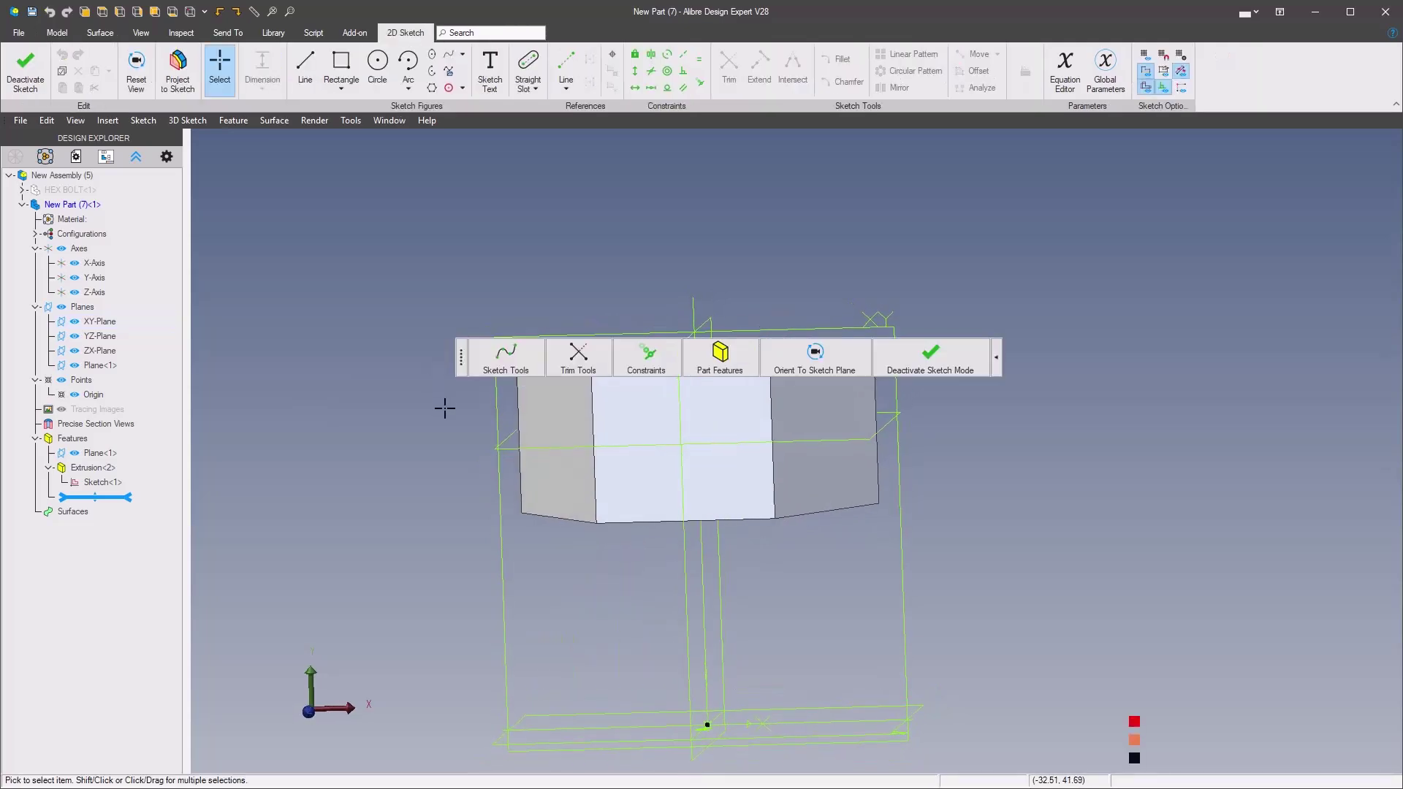
click(504, 356)
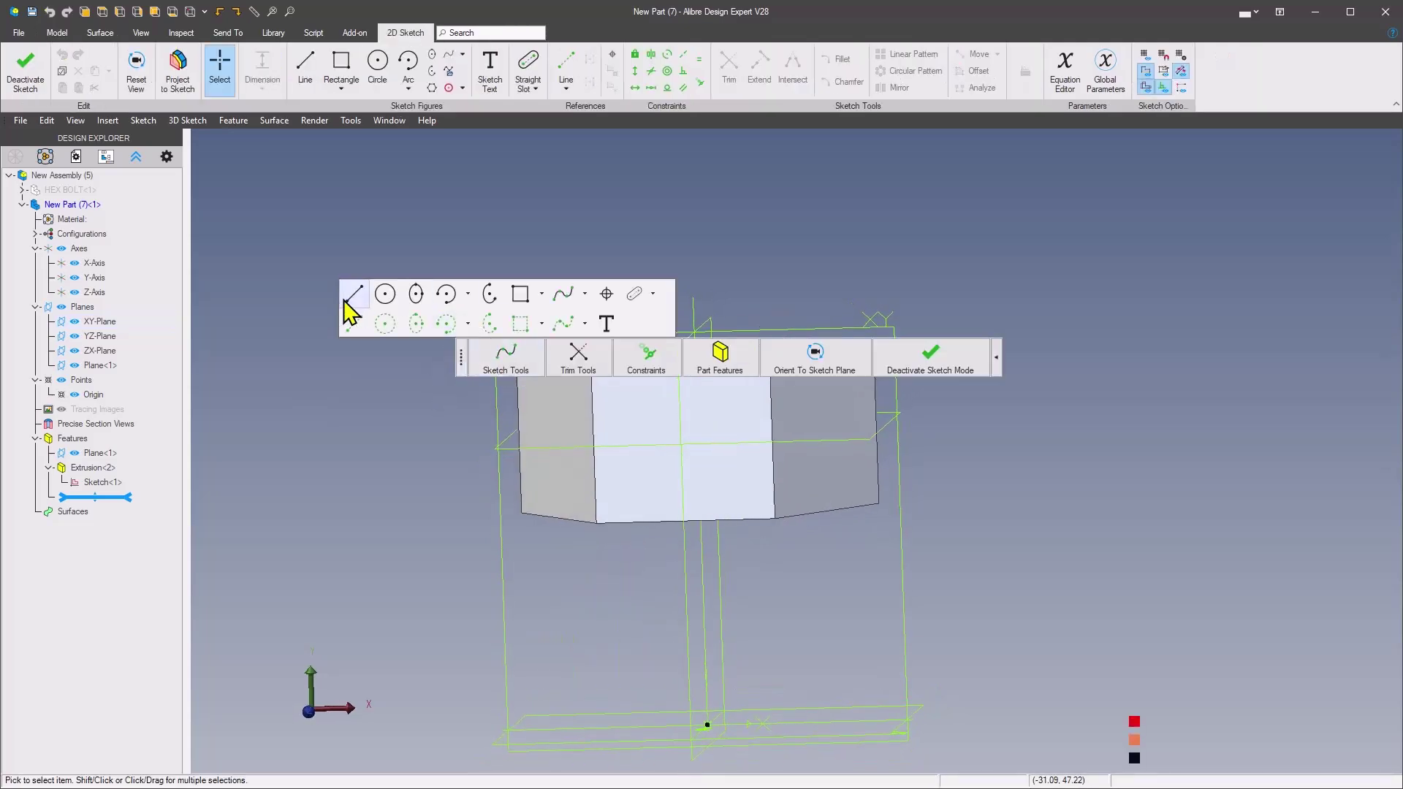
click(353, 295)
click(515, 333)
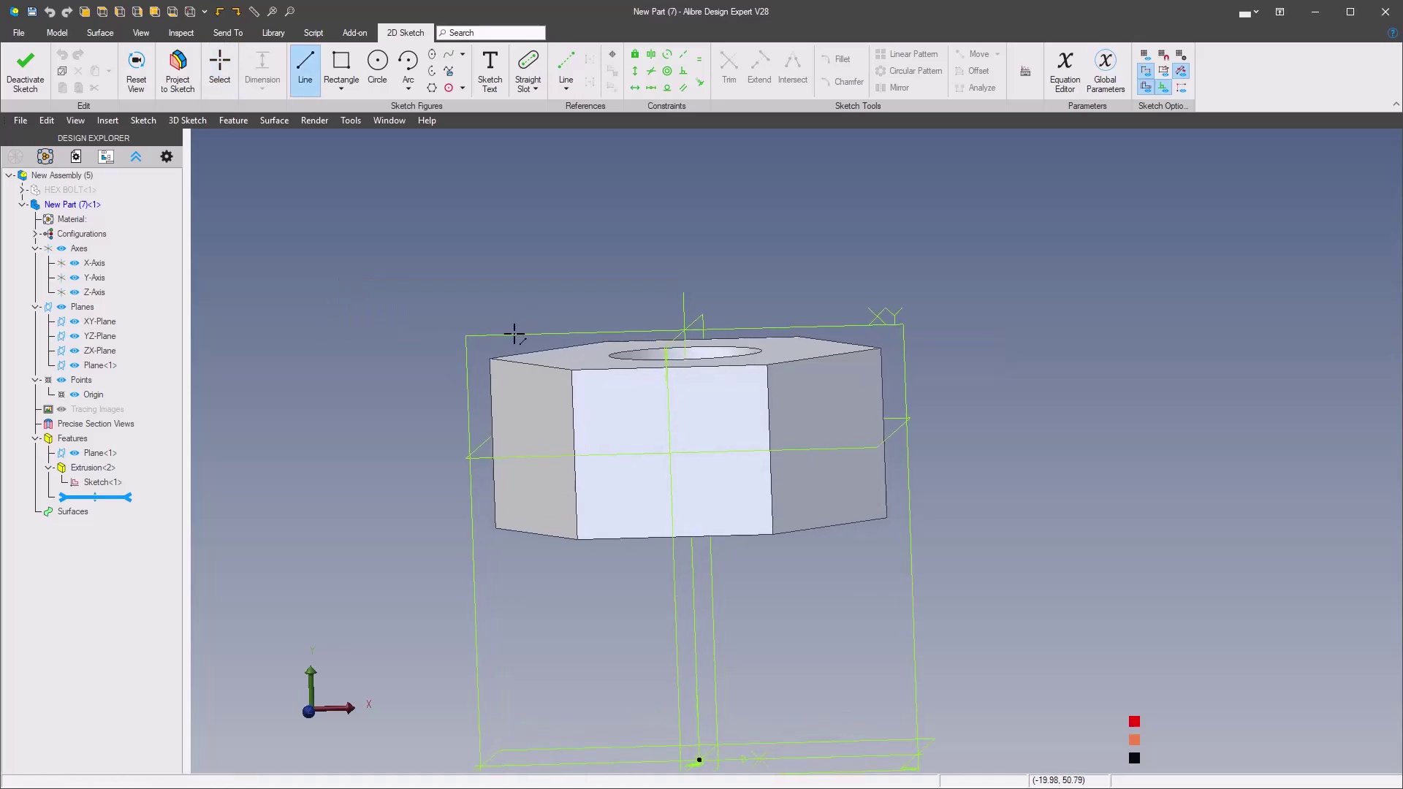
click(454, 335)
click(457, 389)
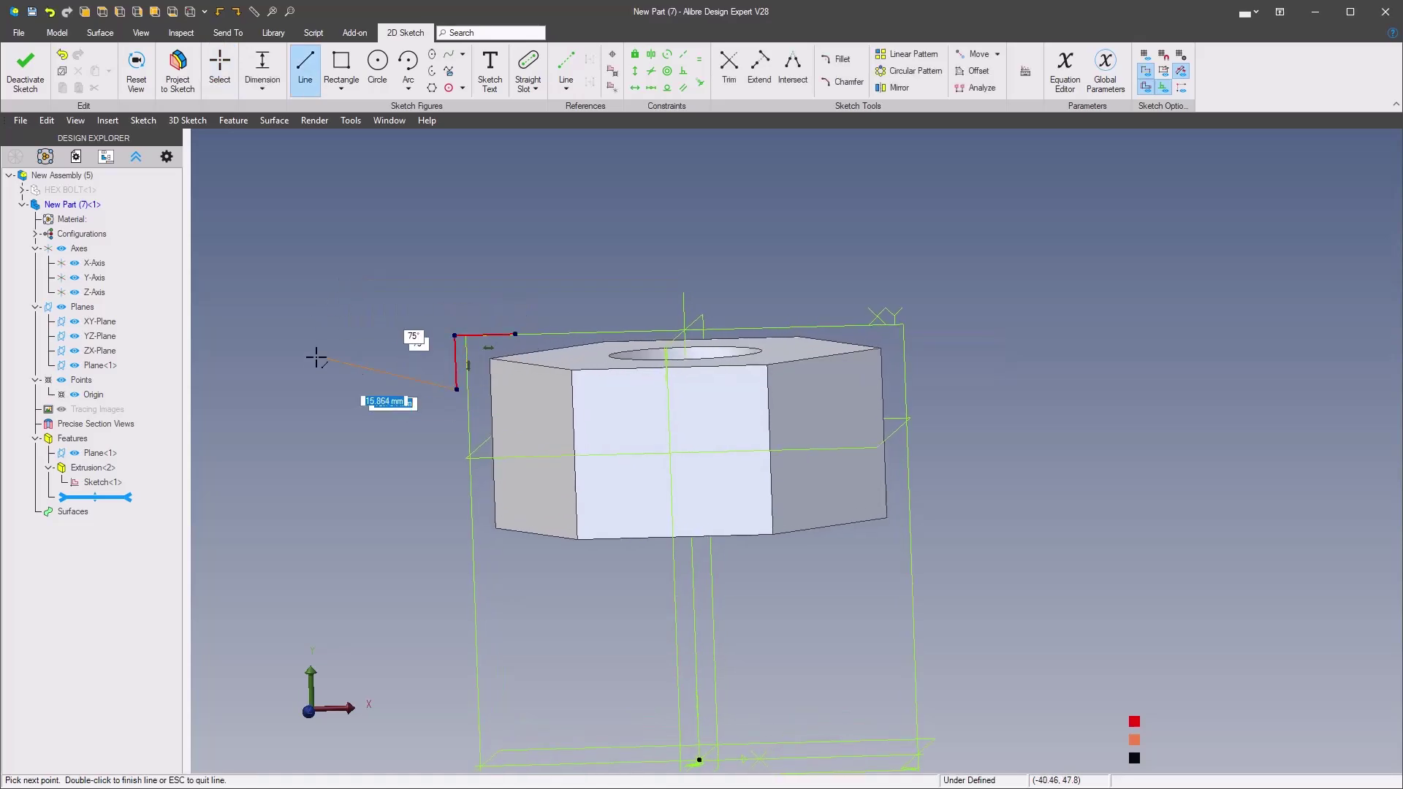
right_click(380, 318)
click(375, 299)
scroll(336, 338, up, 4)
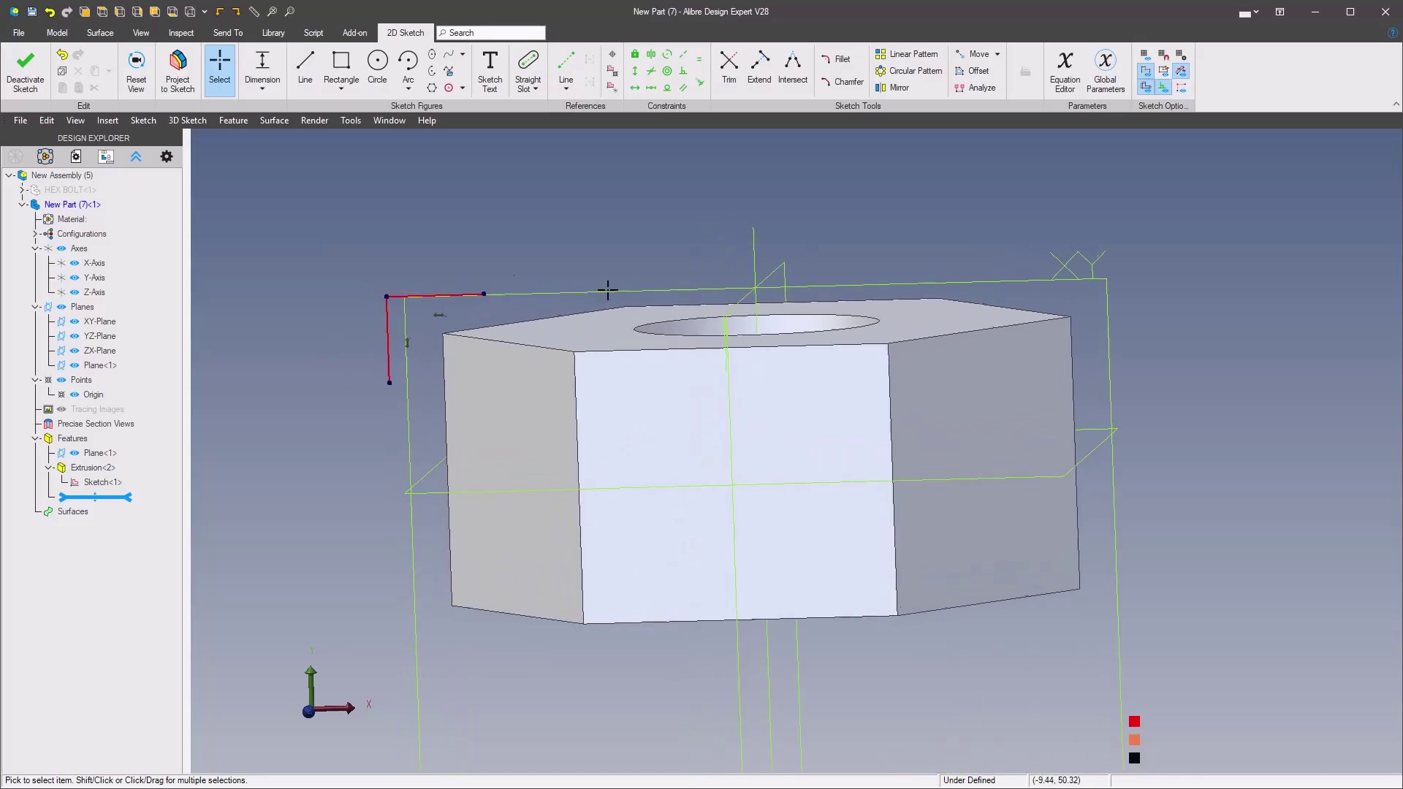
- Close the corner profile with a tangent arc from the horizontal line's free end to the vertical line's lower end
right_click(343, 300)
mouse_move(526, 245)
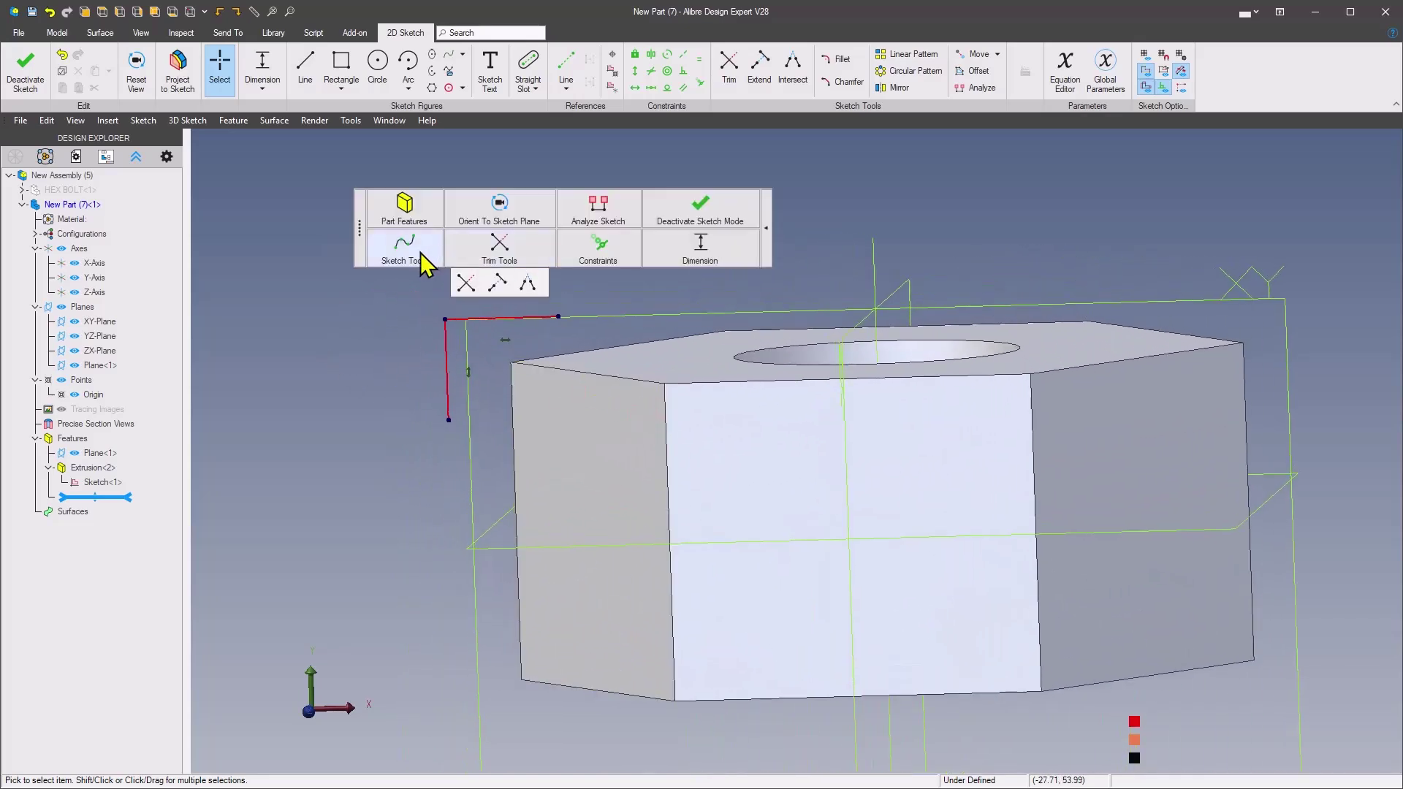
mouse_move(428, 265)
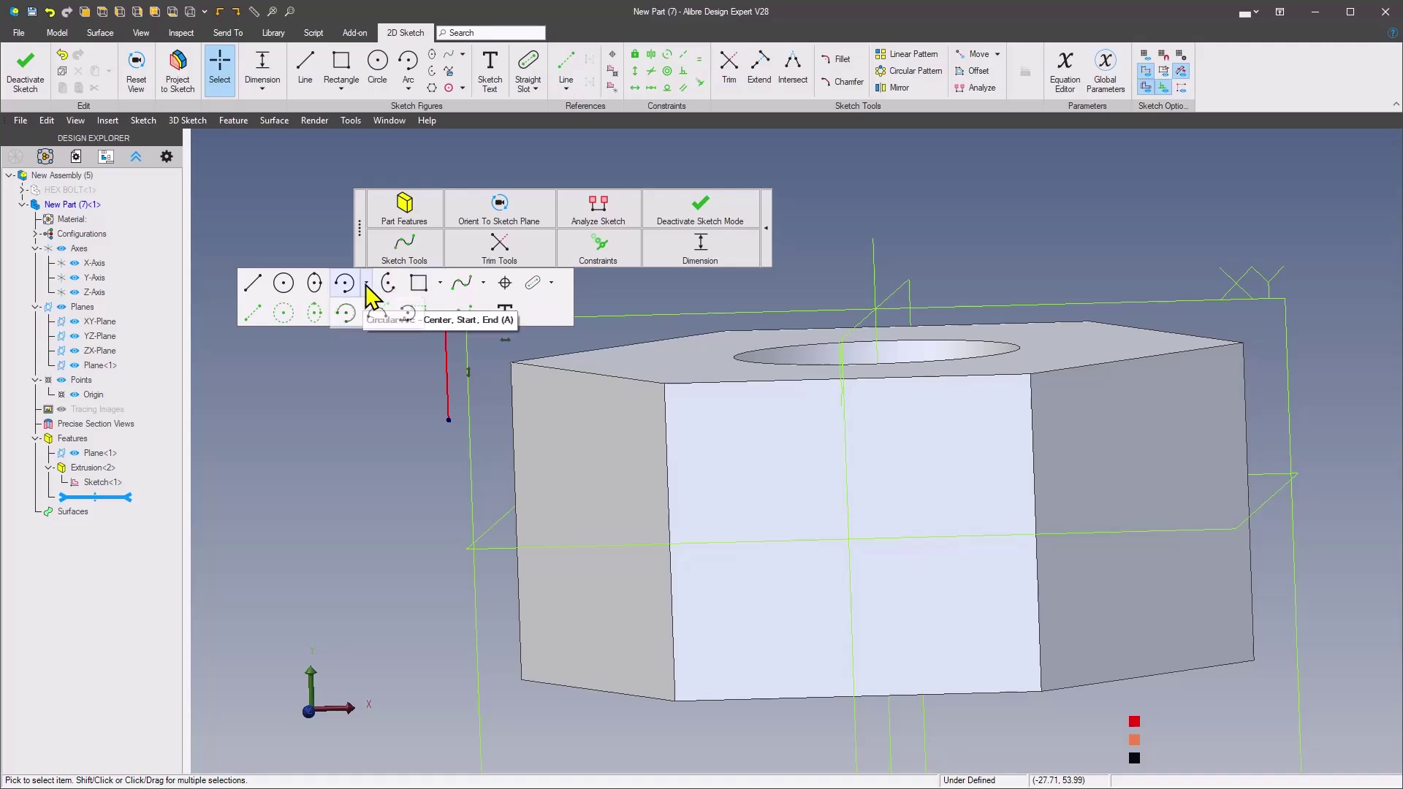
click(399, 313)
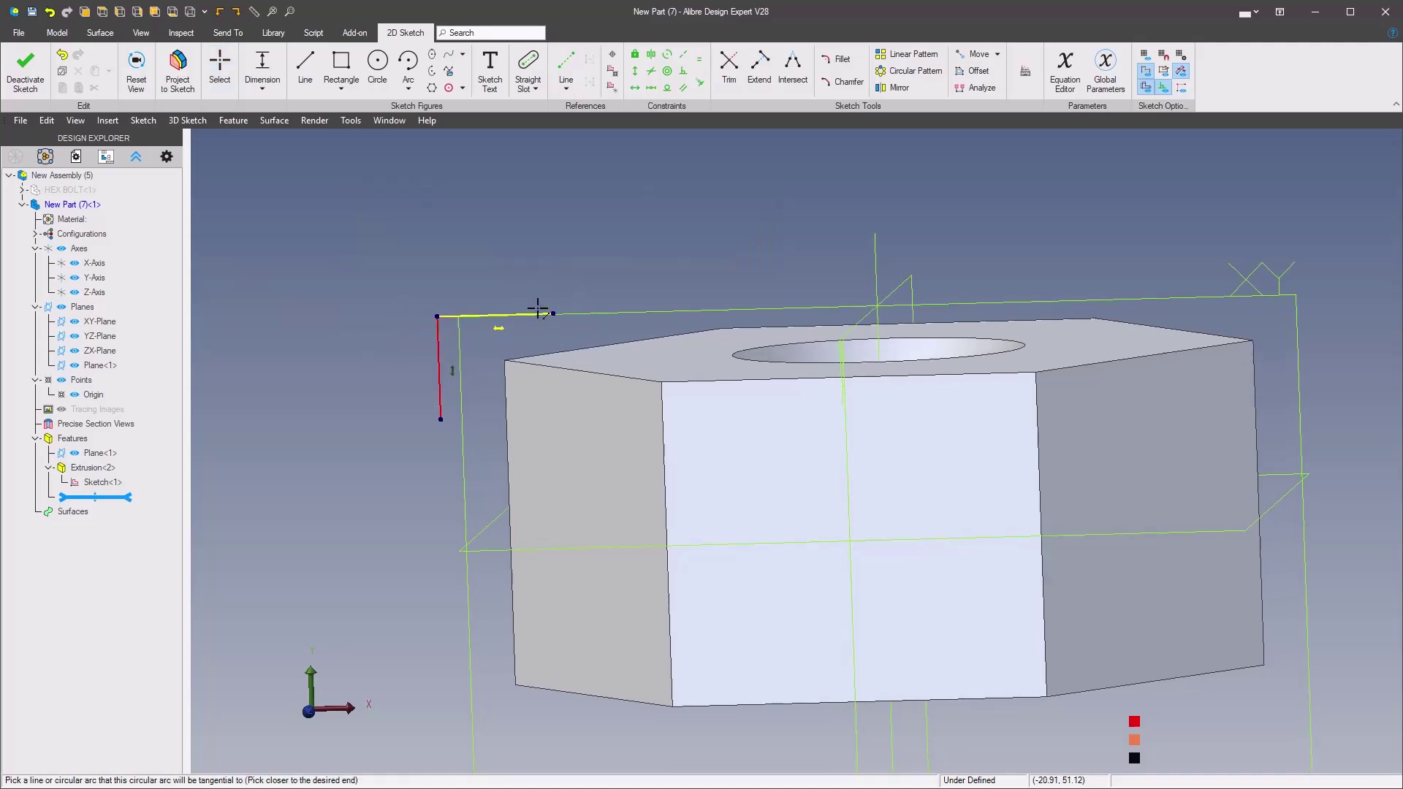
click(537, 310)
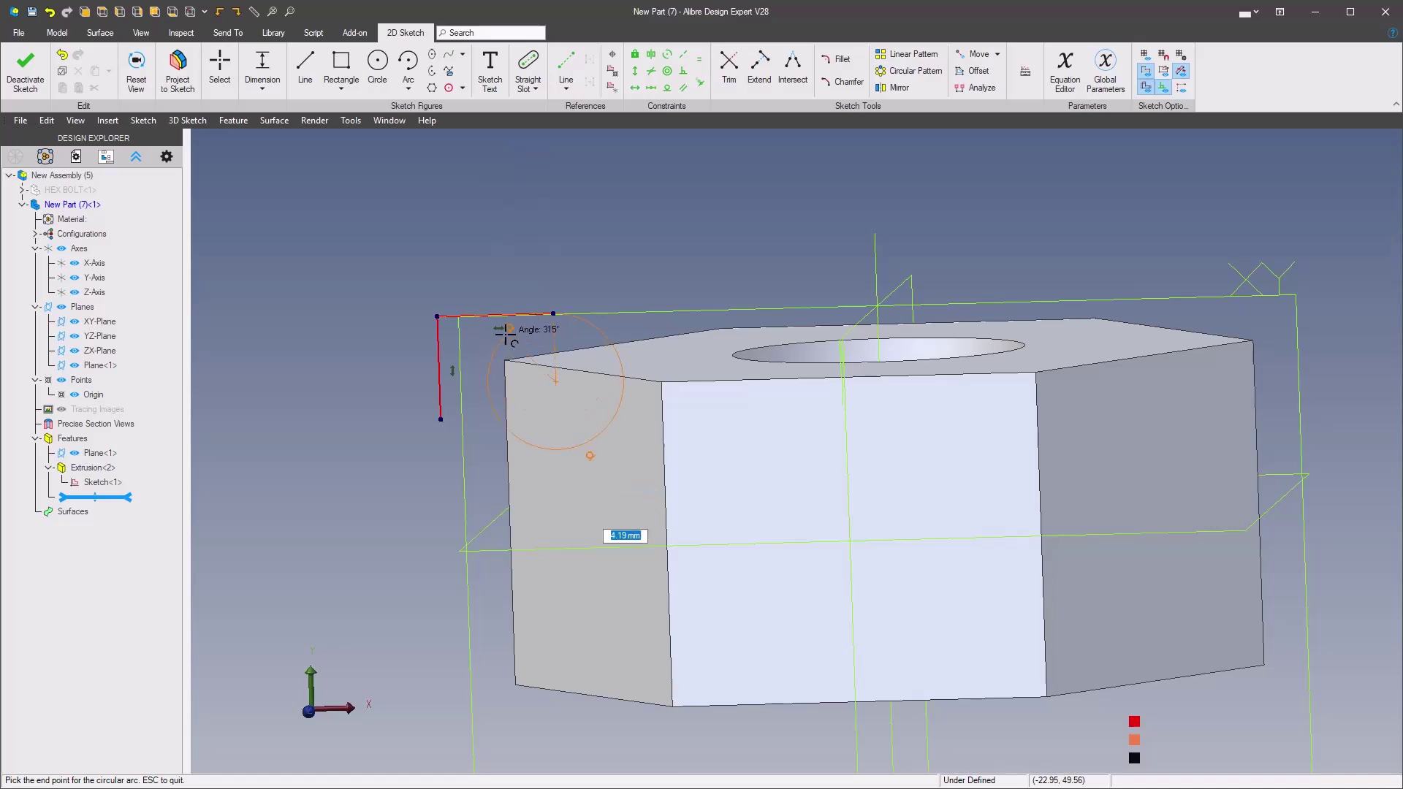
click(440, 420)
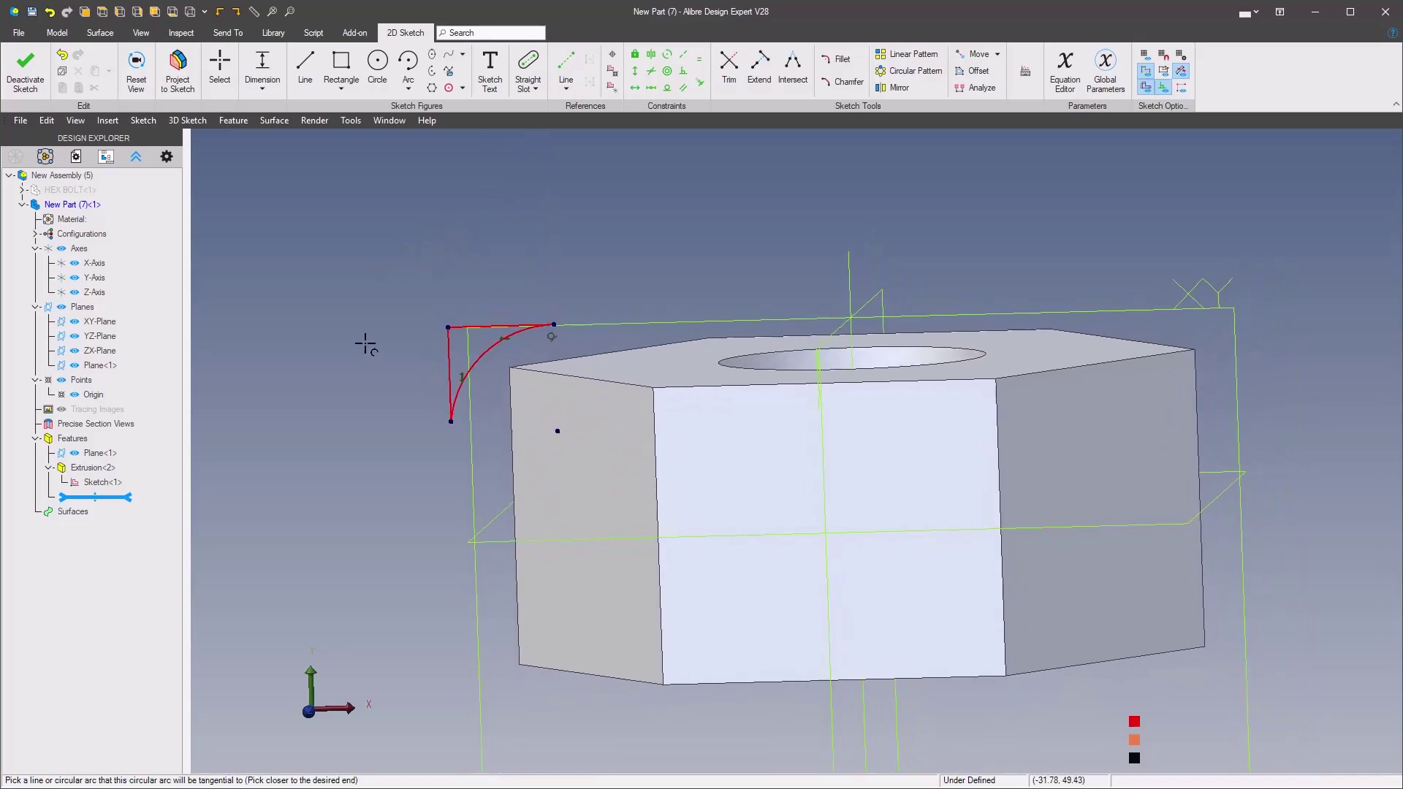
right_click(365, 344)
click(424, 292)
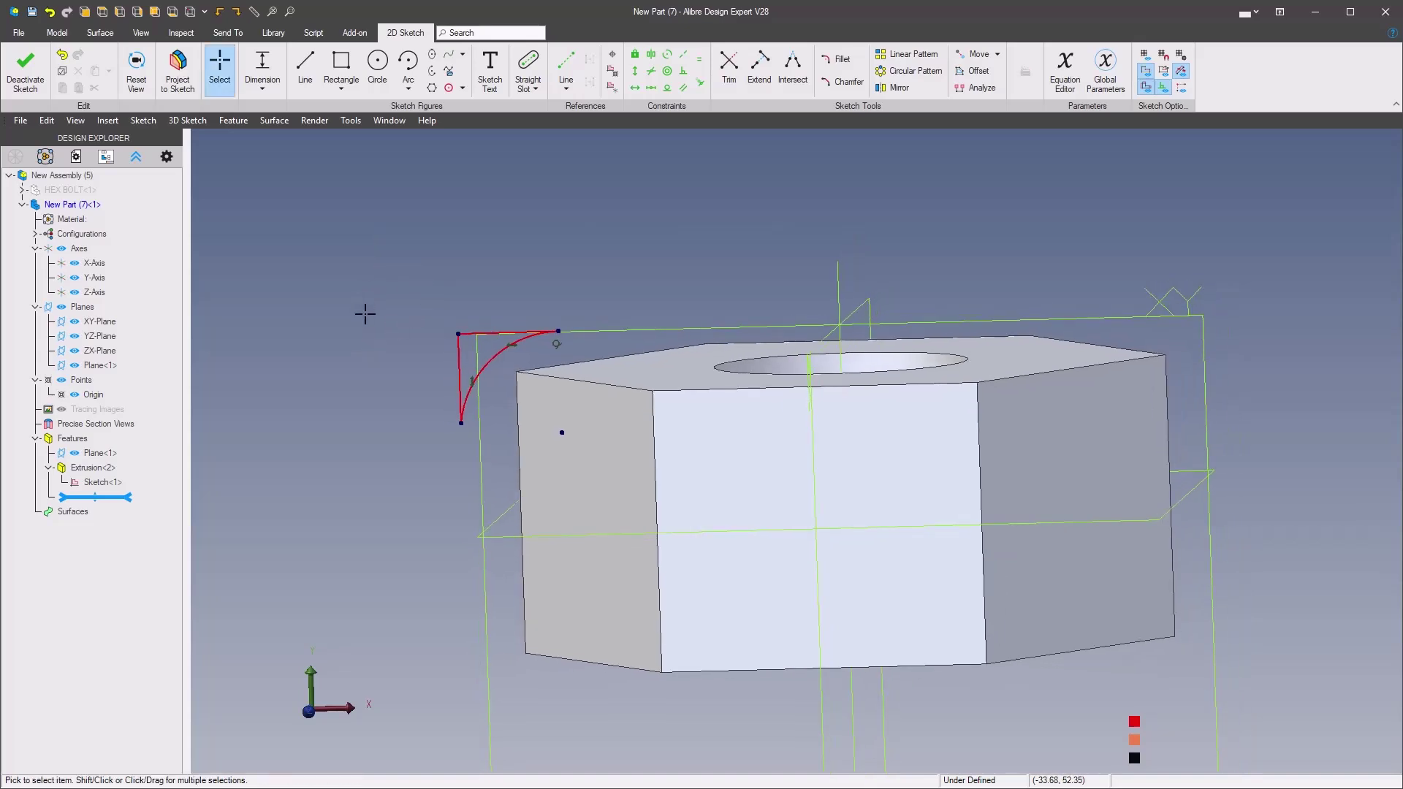
- Project the extrusion's hexagon sketch into the current sketch as reference figures, maintaining association to the source entity
right_click(360, 316)
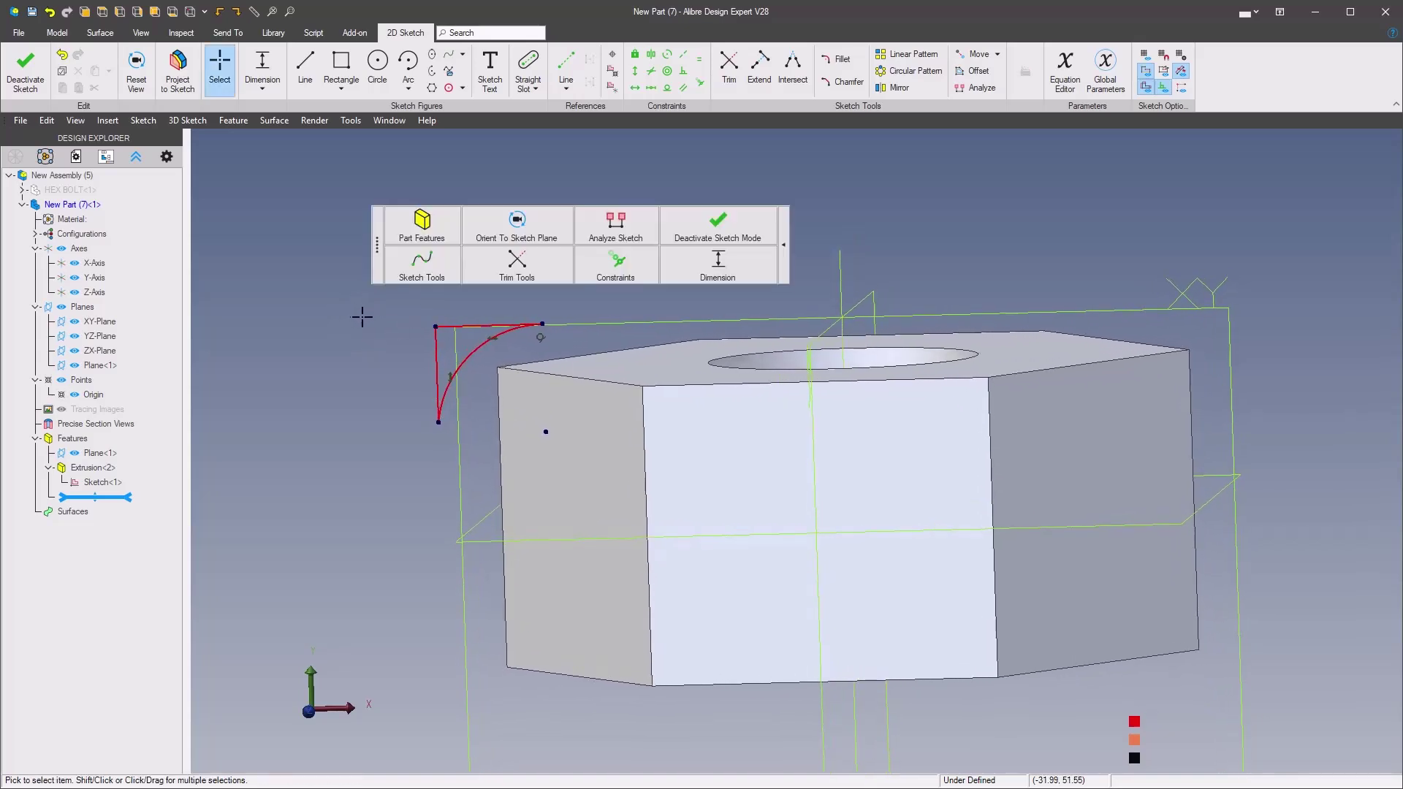
scroll(369, 294, down, 1)
click(178, 69)
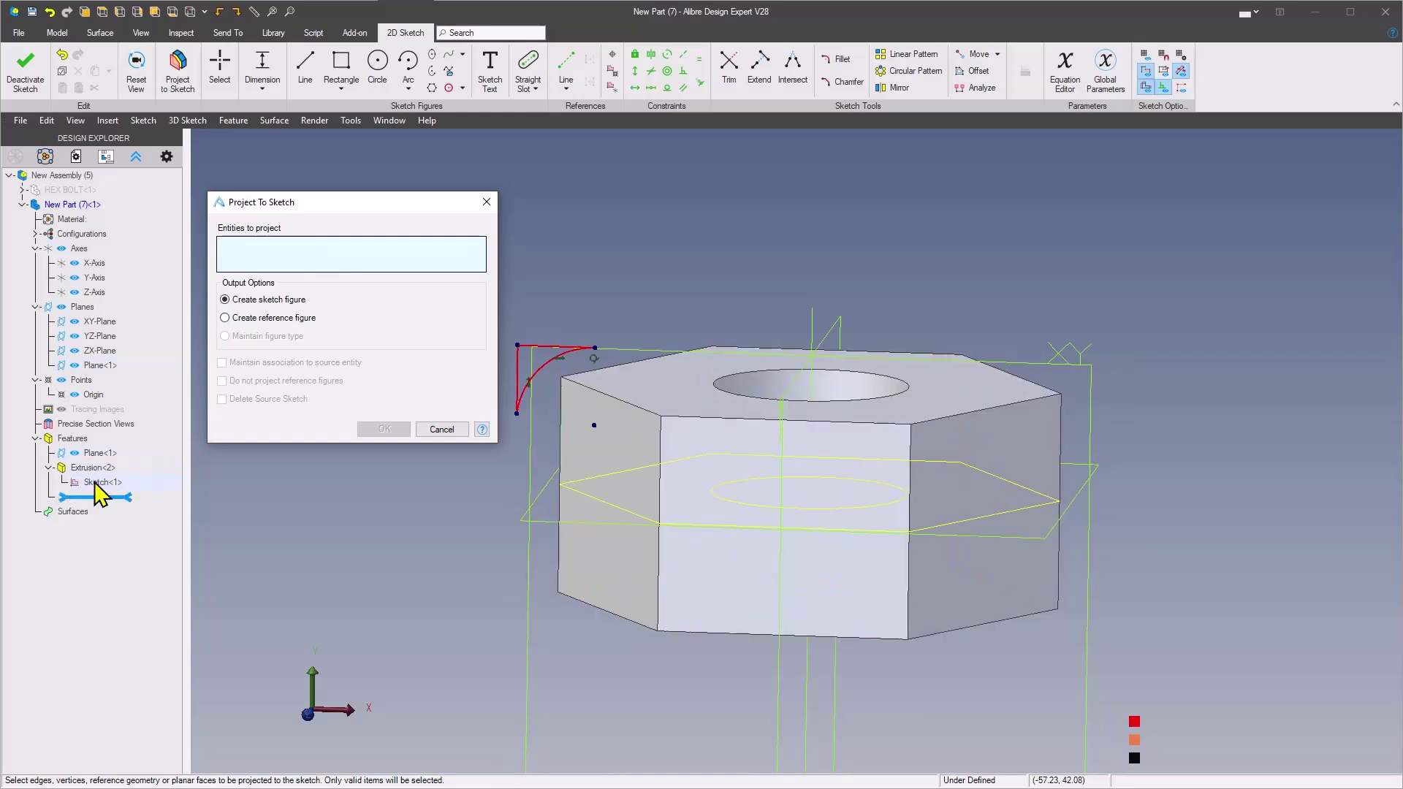
click(94, 482)
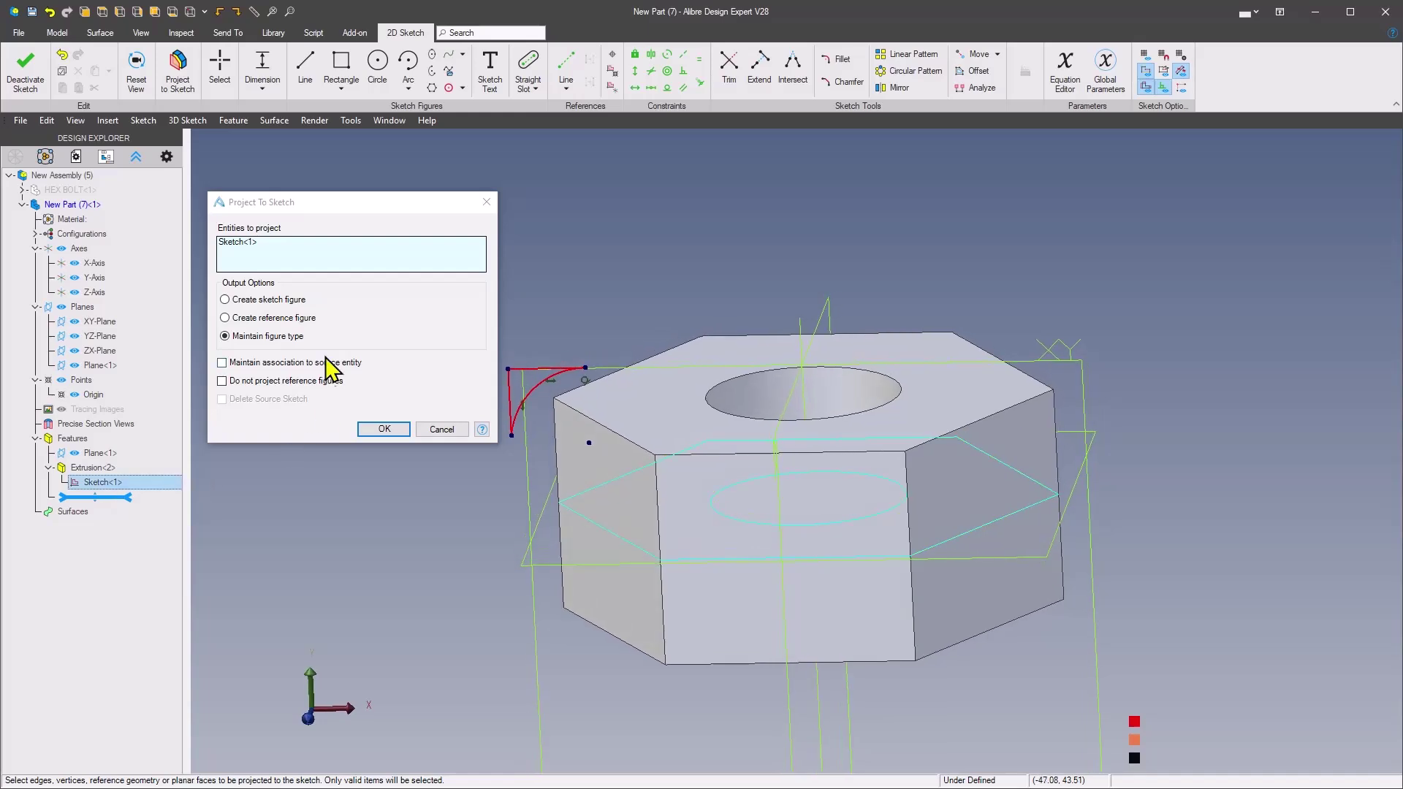
click(225, 319)
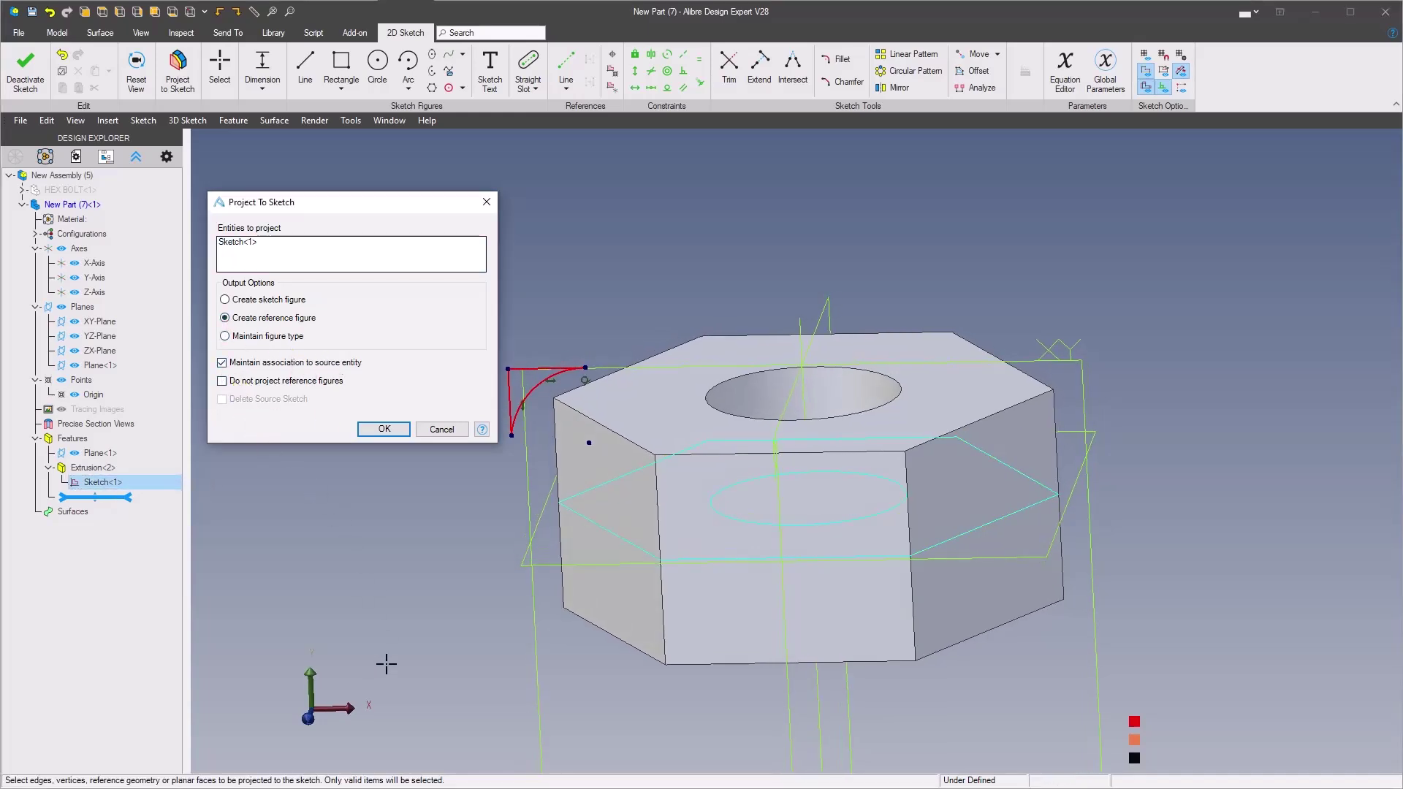
click(383, 431)
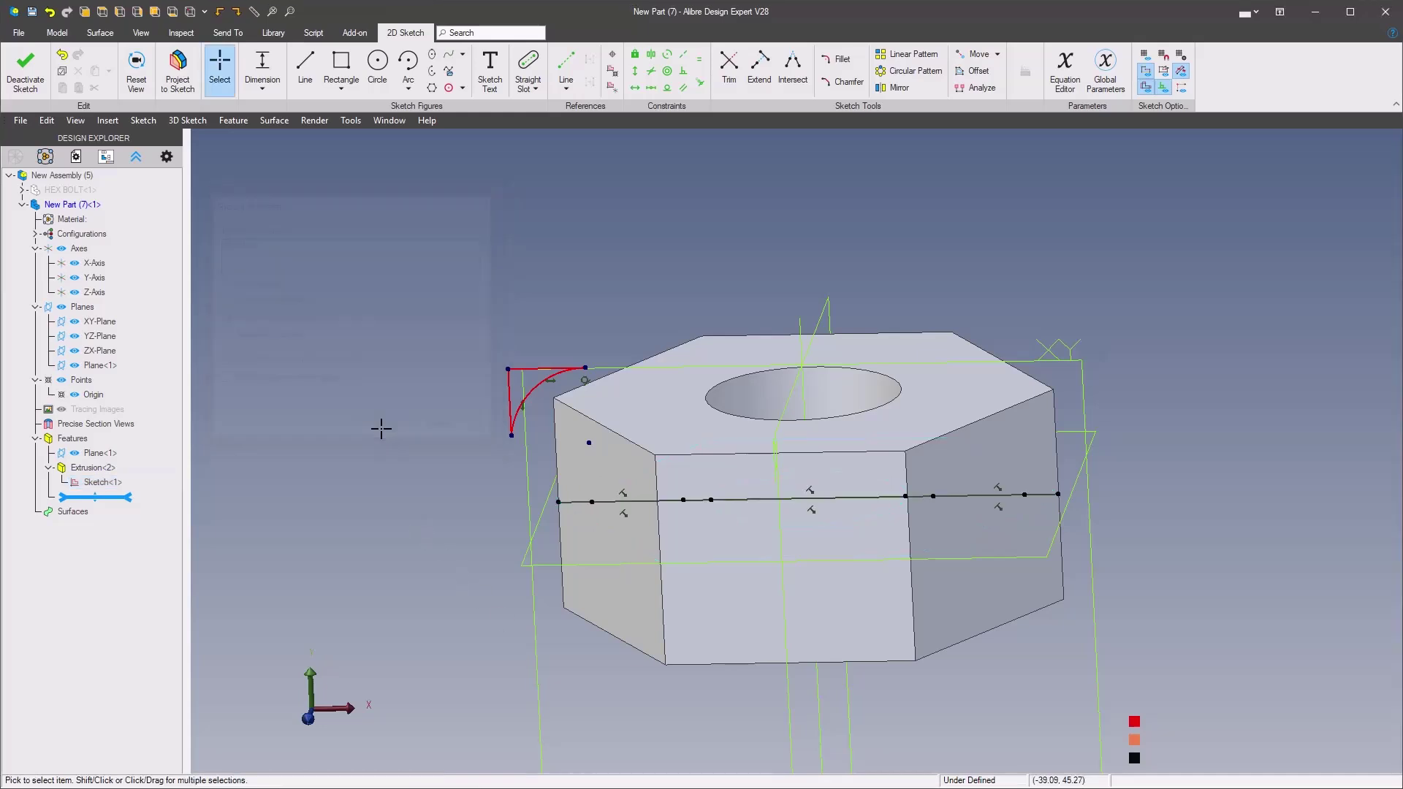
- Apply a vertical constraint between the arc's upper endpoint and the projected end point of the inscribed reference circle
right_click(406, 474)
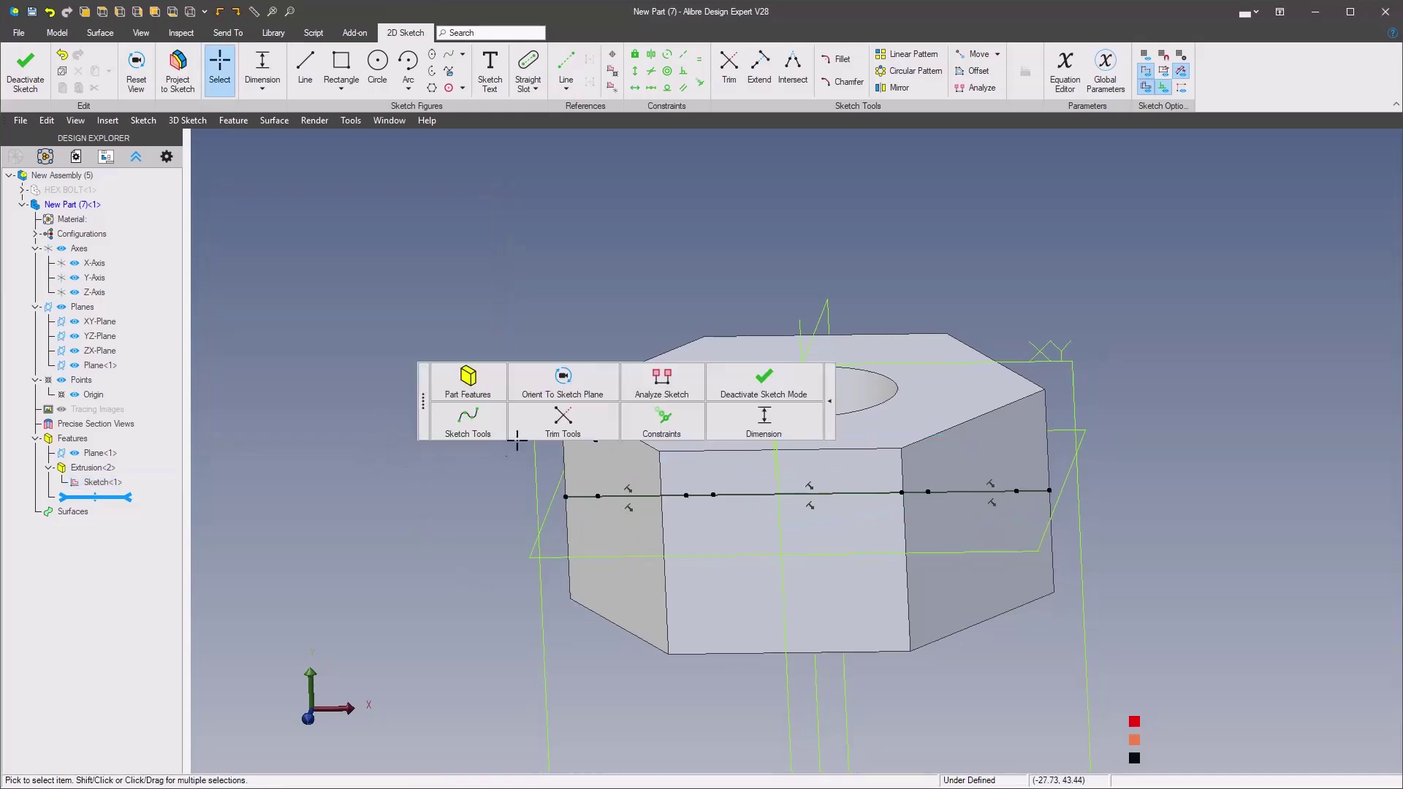
click(661, 423)
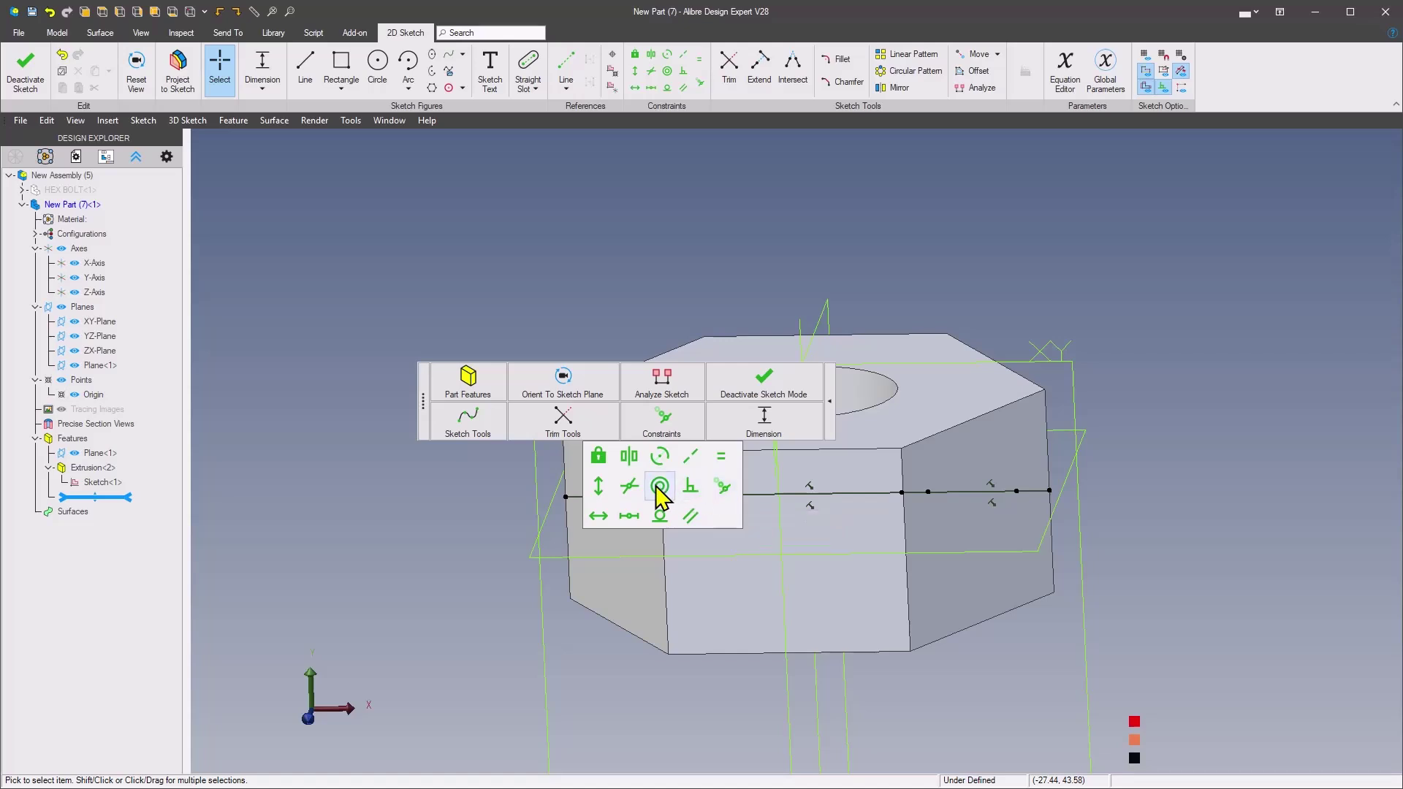
click(598, 486)
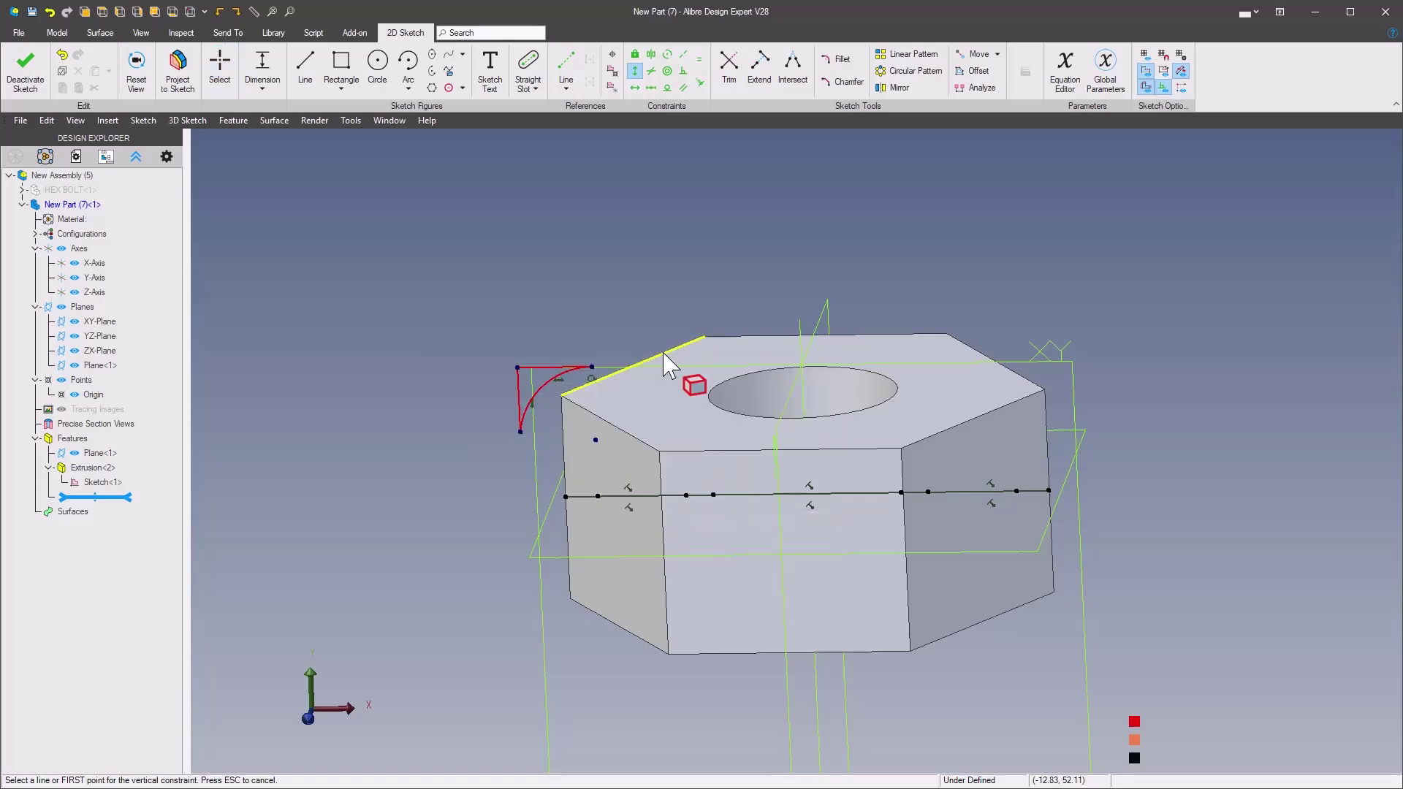
click(591, 366)
scroll(517, 485, up, 1)
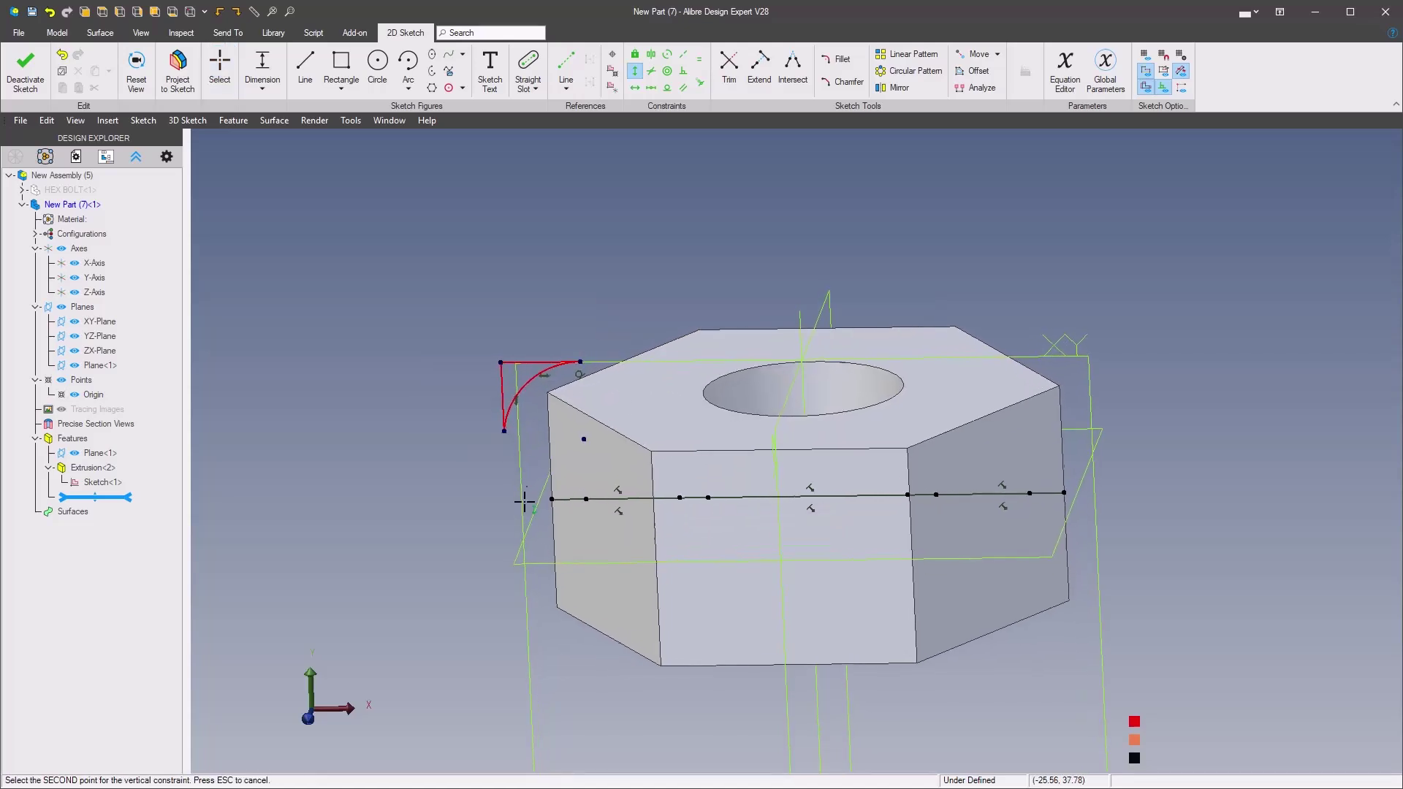
click(577, 501)
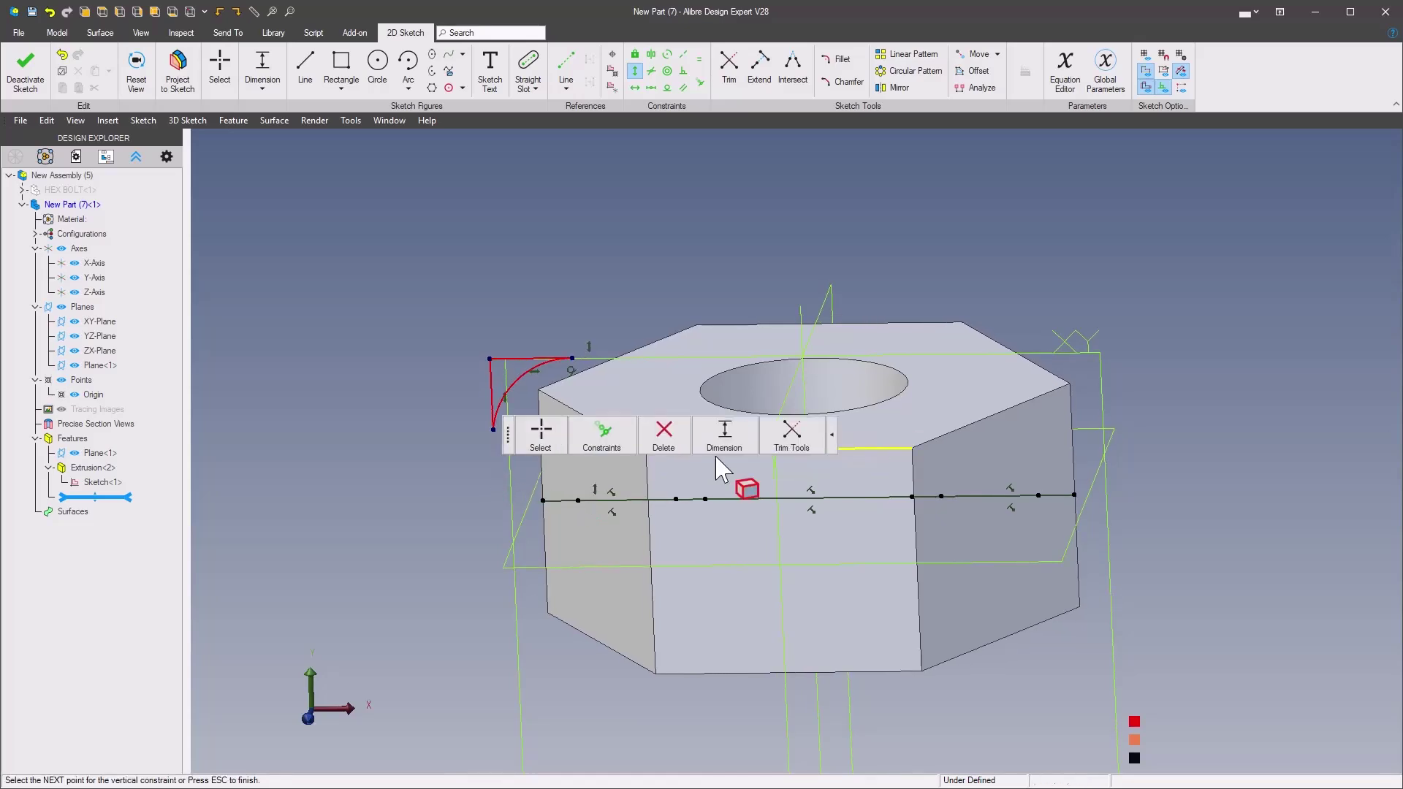
key(Escape)
- Make the profile's horizontal line collinear with the nut's top edge
right_click(411, 463)
click(804, 412)
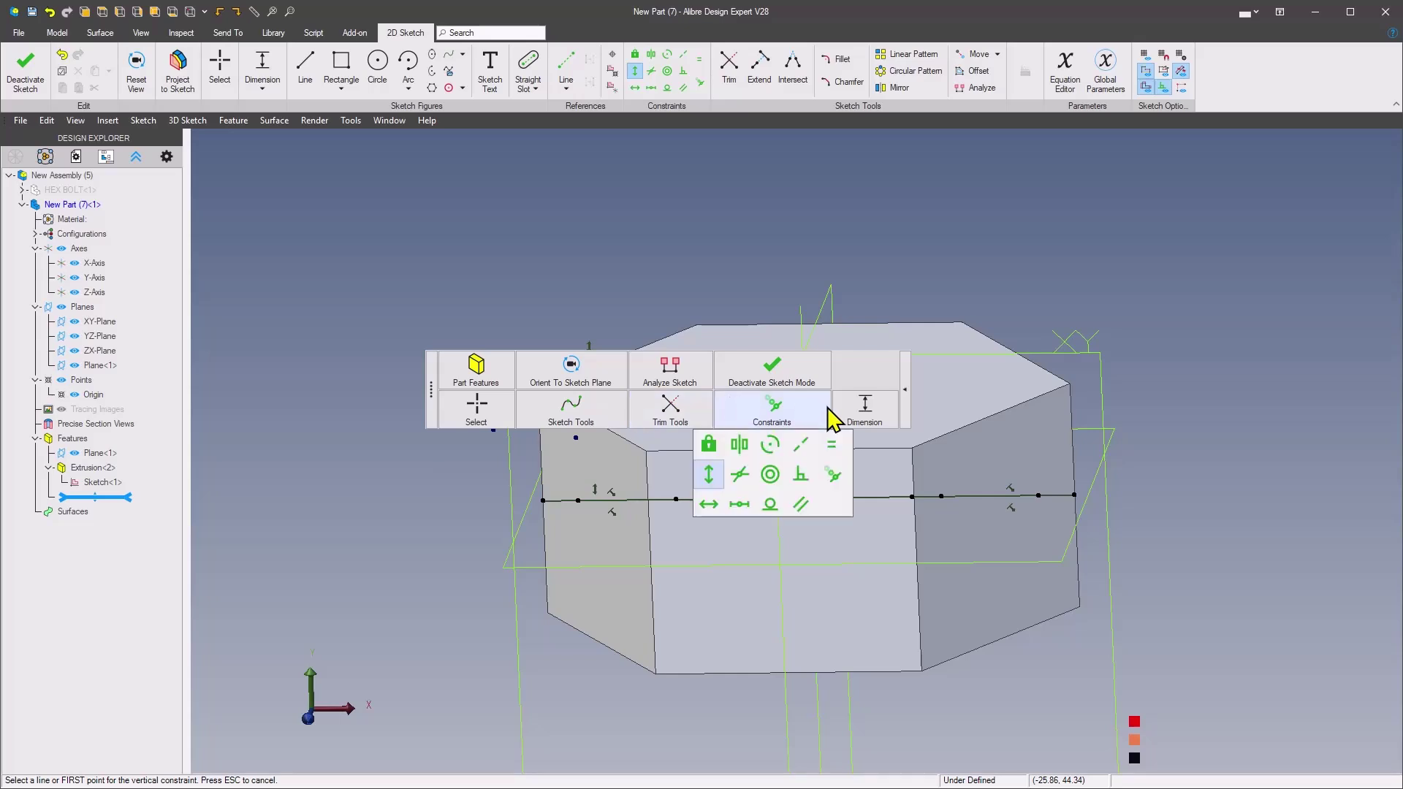
click(803, 446)
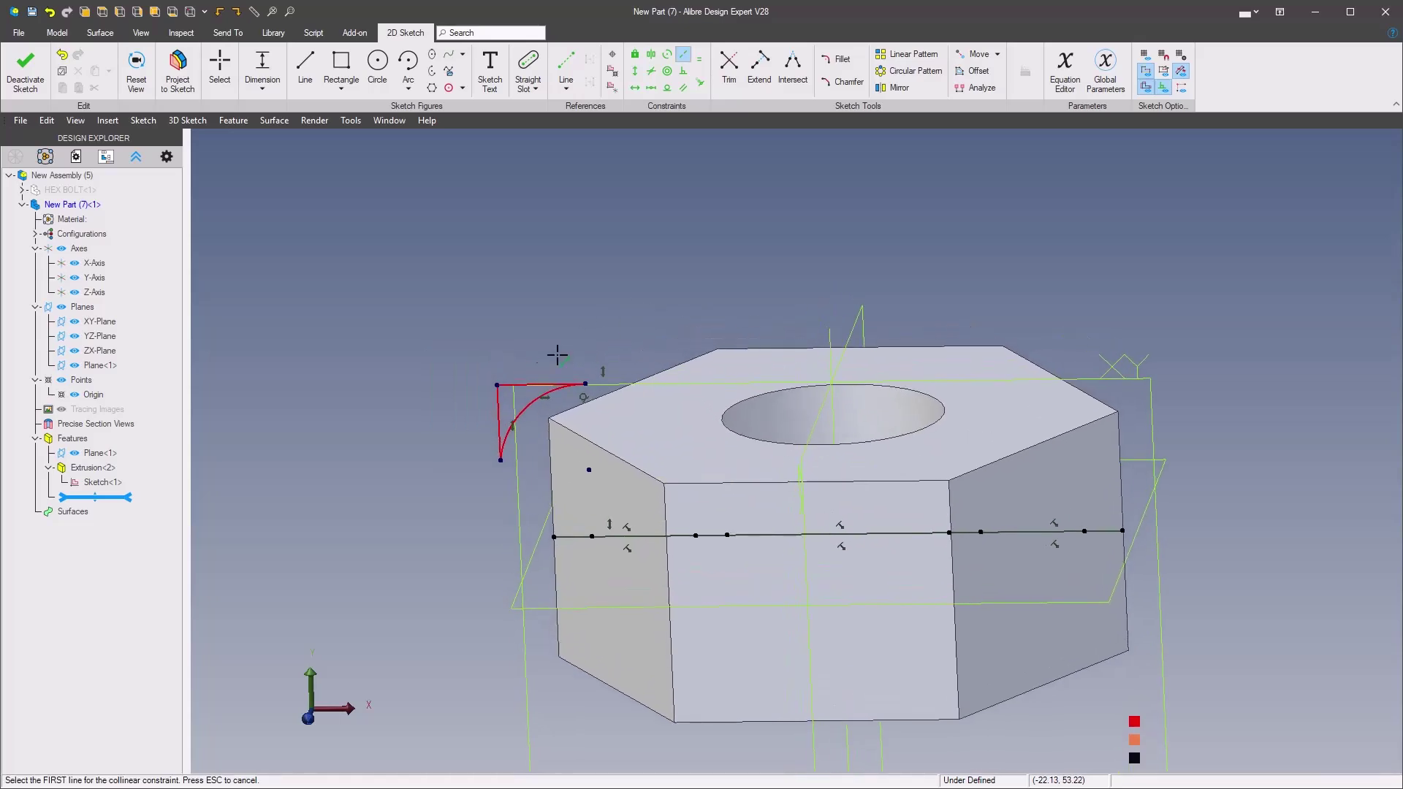
click(523, 382)
click(562, 426)
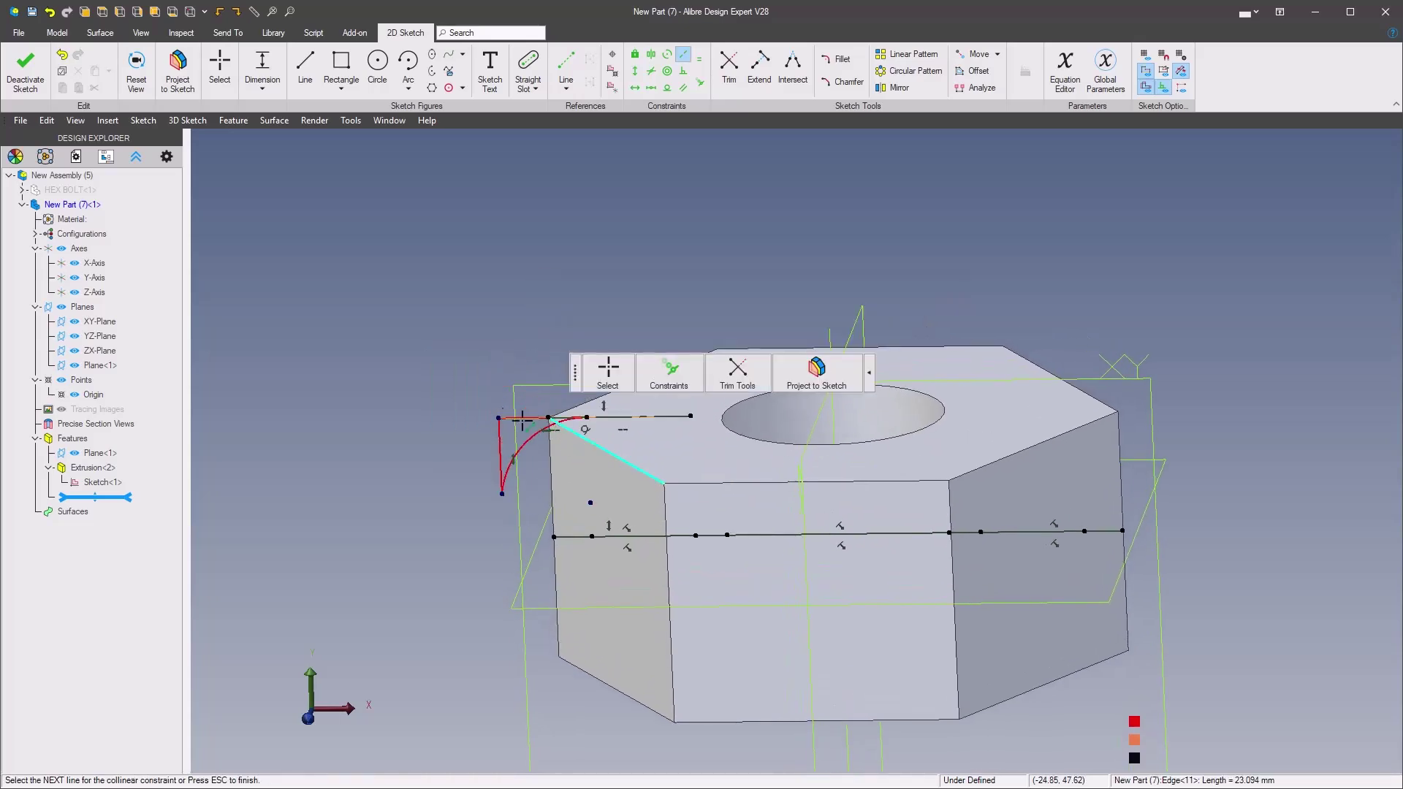
right_click(470, 412)
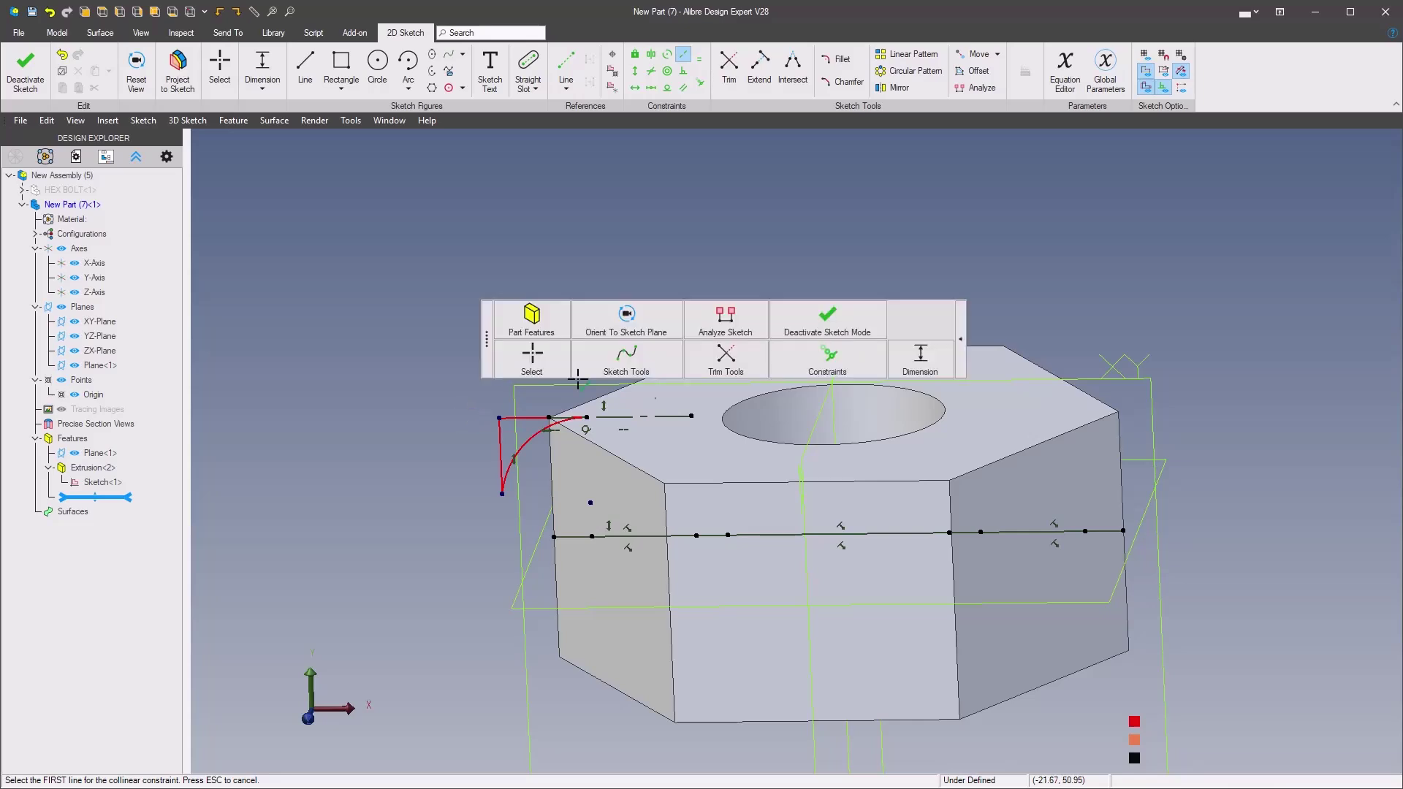
- Make the profile's vertical line collinear with the nut's outer vertical edge
scroll(456, 427, up, 2)
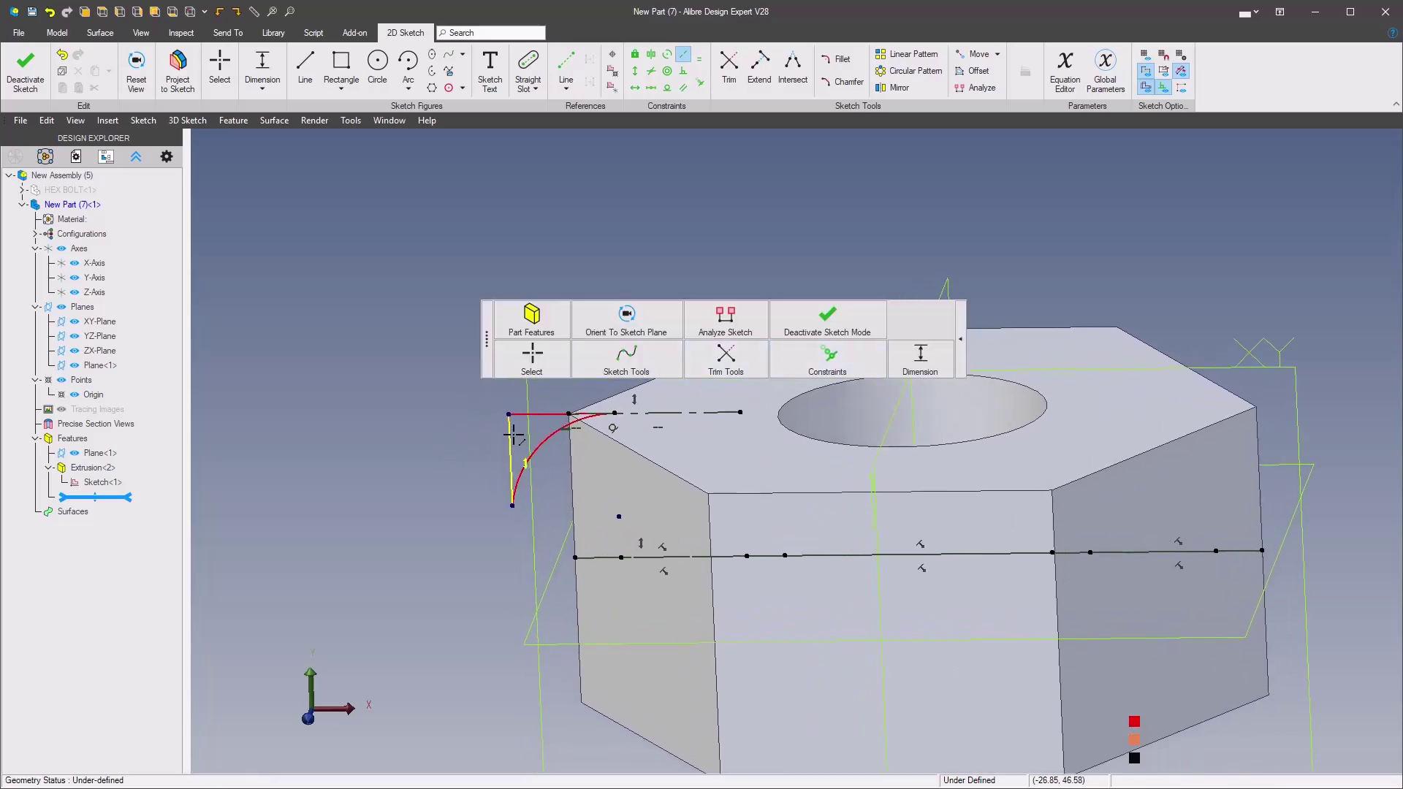
click(512, 445)
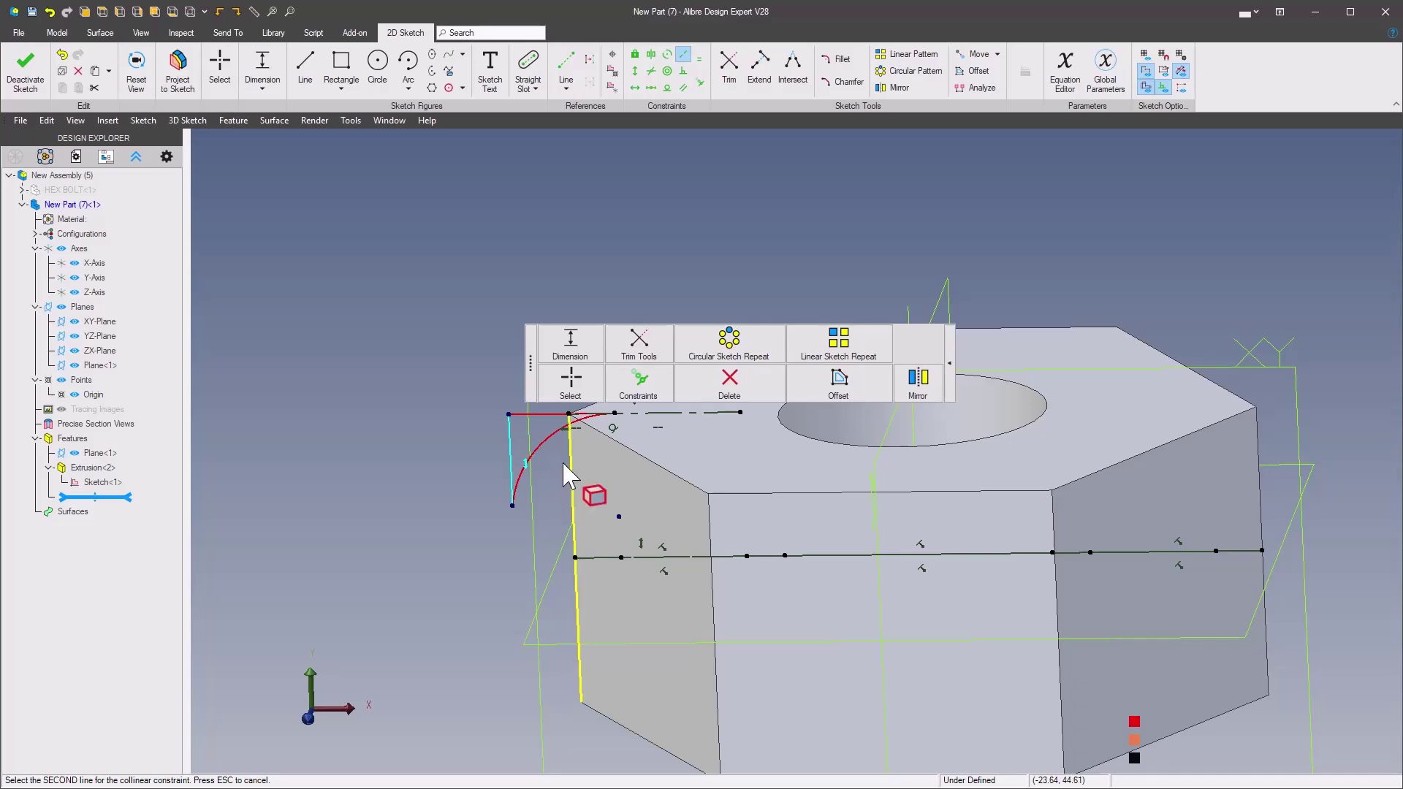
click(572, 485)
scroll(457, 442, up, 2)
right_click(408, 417)
key(Escape)
- Dimension the height of the corner profile's vertical line as 2.5 mm
scroll(398, 426, up, 4)
drag(577, 401, 544, 441)
right_drag(545, 441, 428, 419)
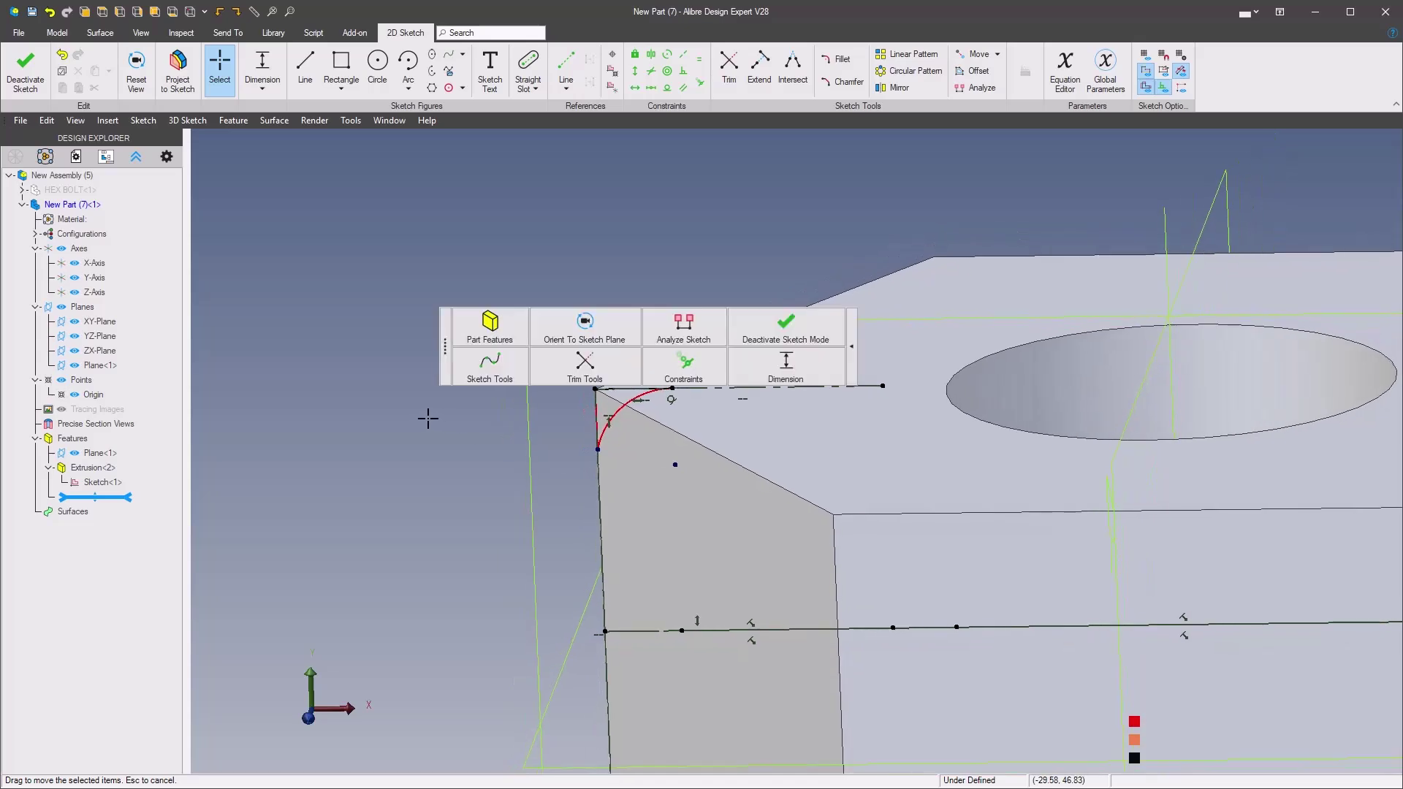
click(785, 365)
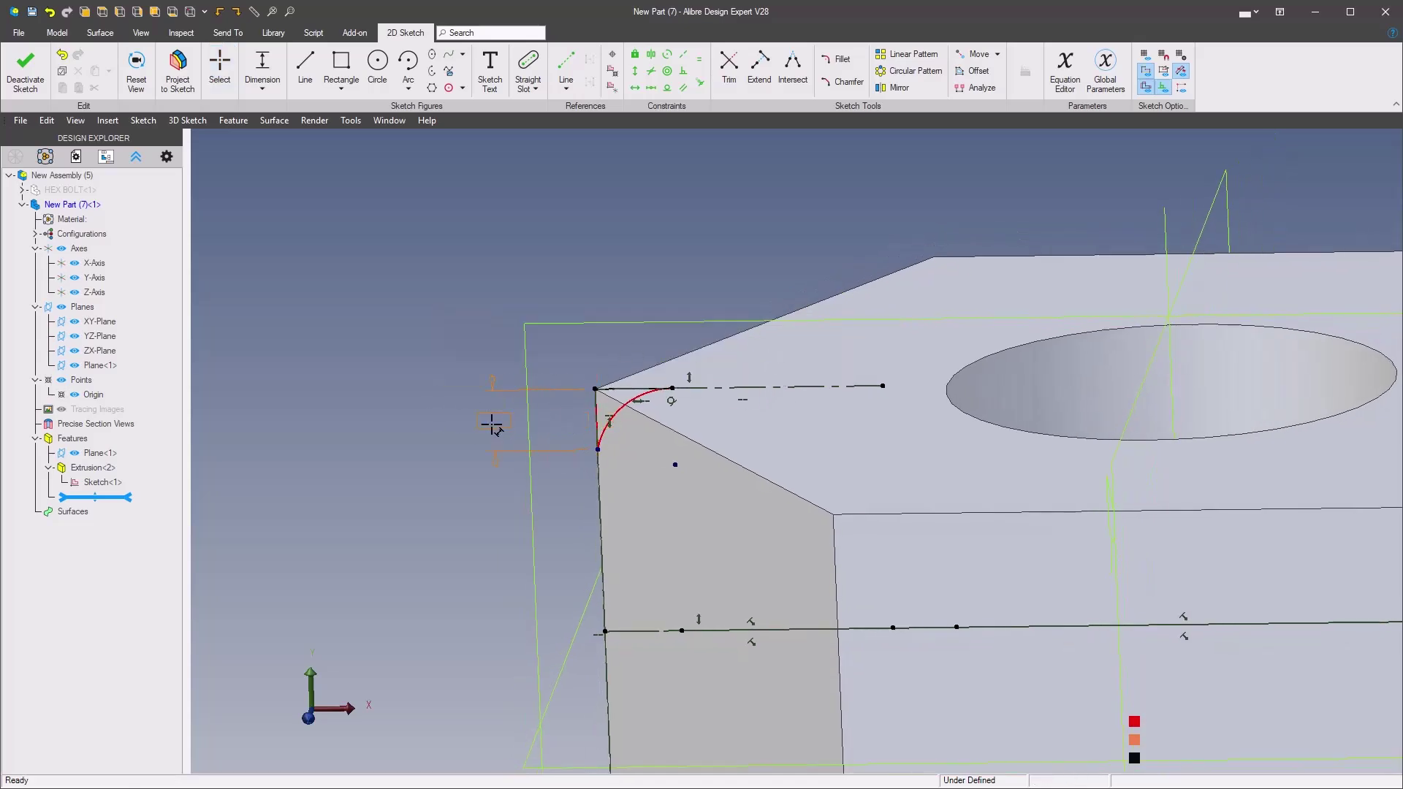
click(491, 425)
text(2.5)
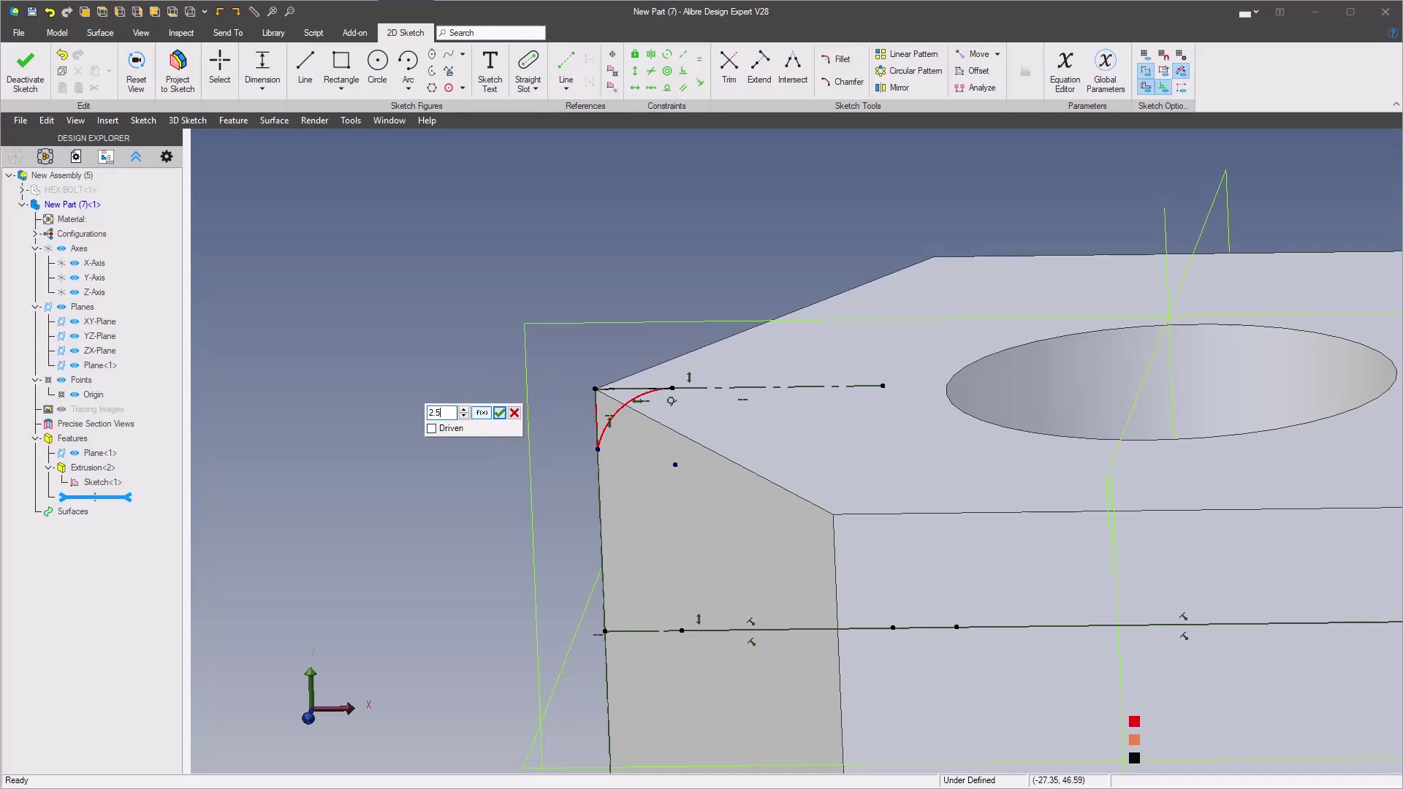
key(Return)
scroll(485, 416, down, 5)
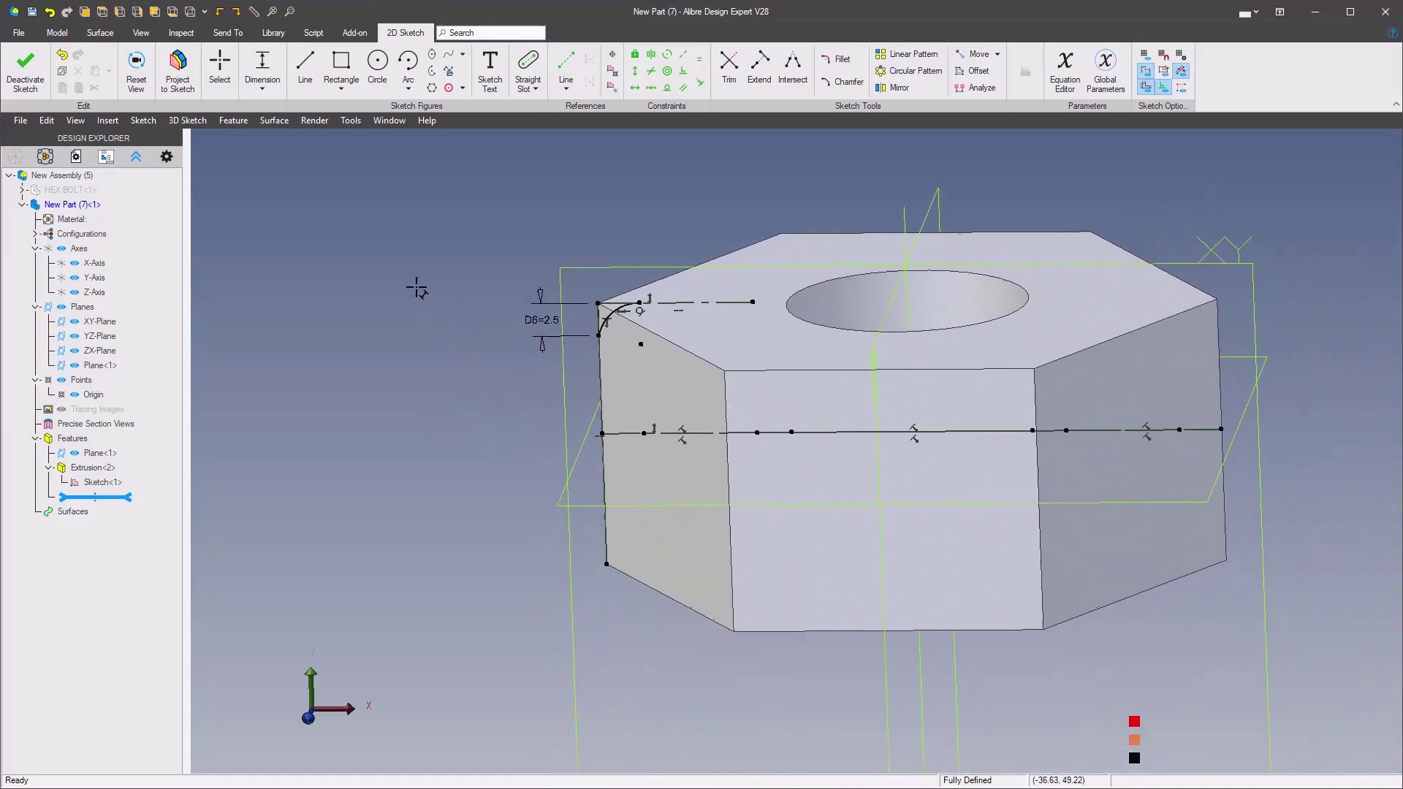
- Revolve-cut the corner profile 360° about the Y-Axis to round off the nut's top corners
right_click(409, 300)
mouse_move(468, 212)
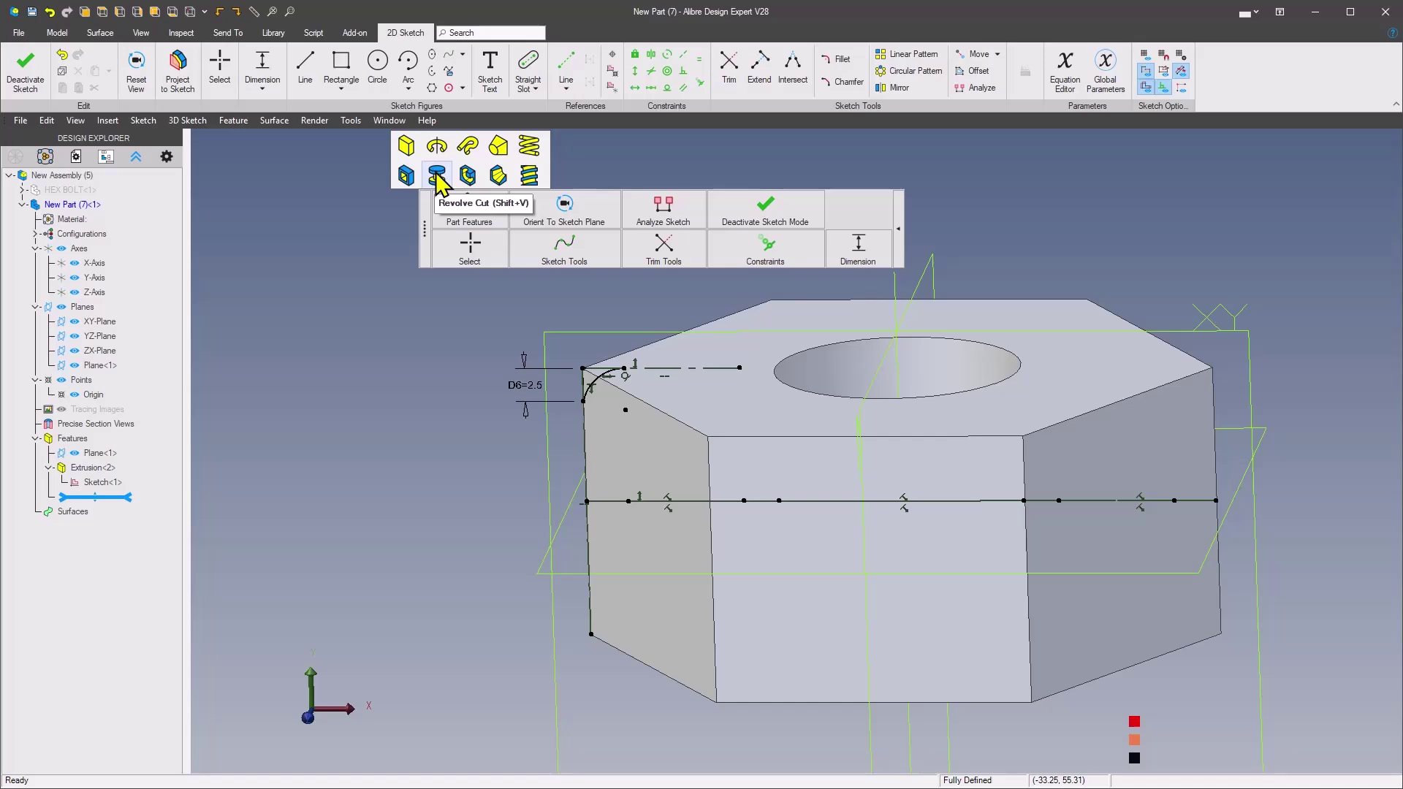
click(437, 176)
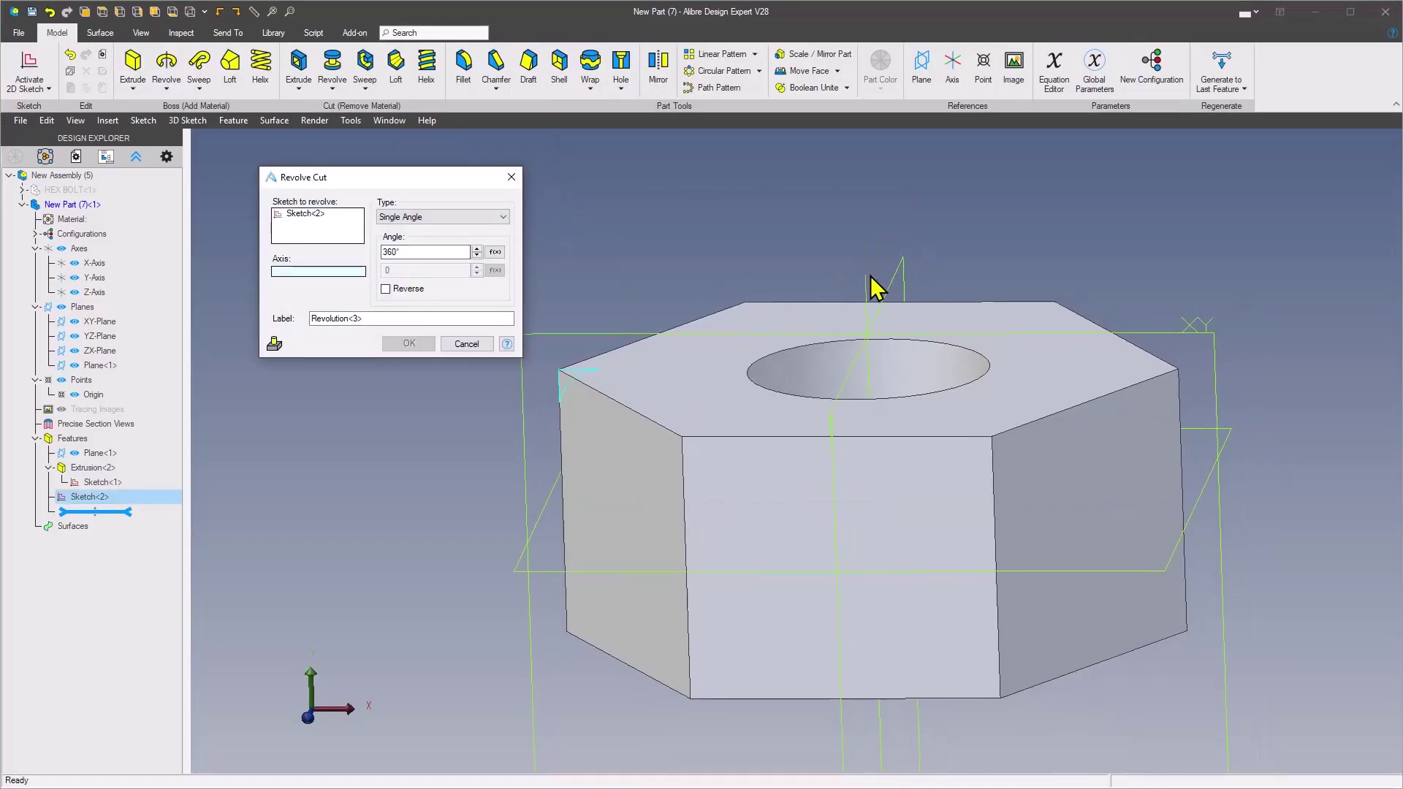
click(865, 278)
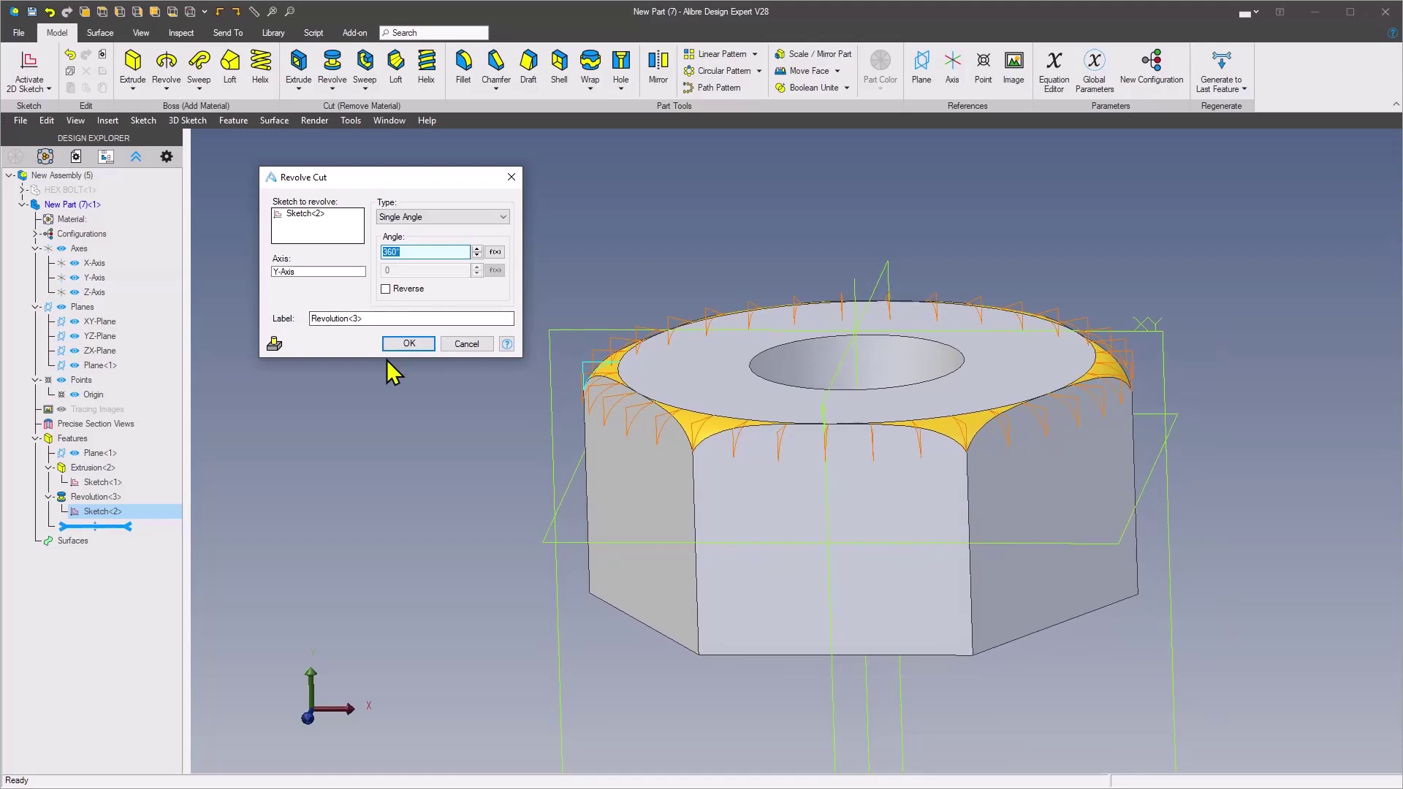
click(402, 348)
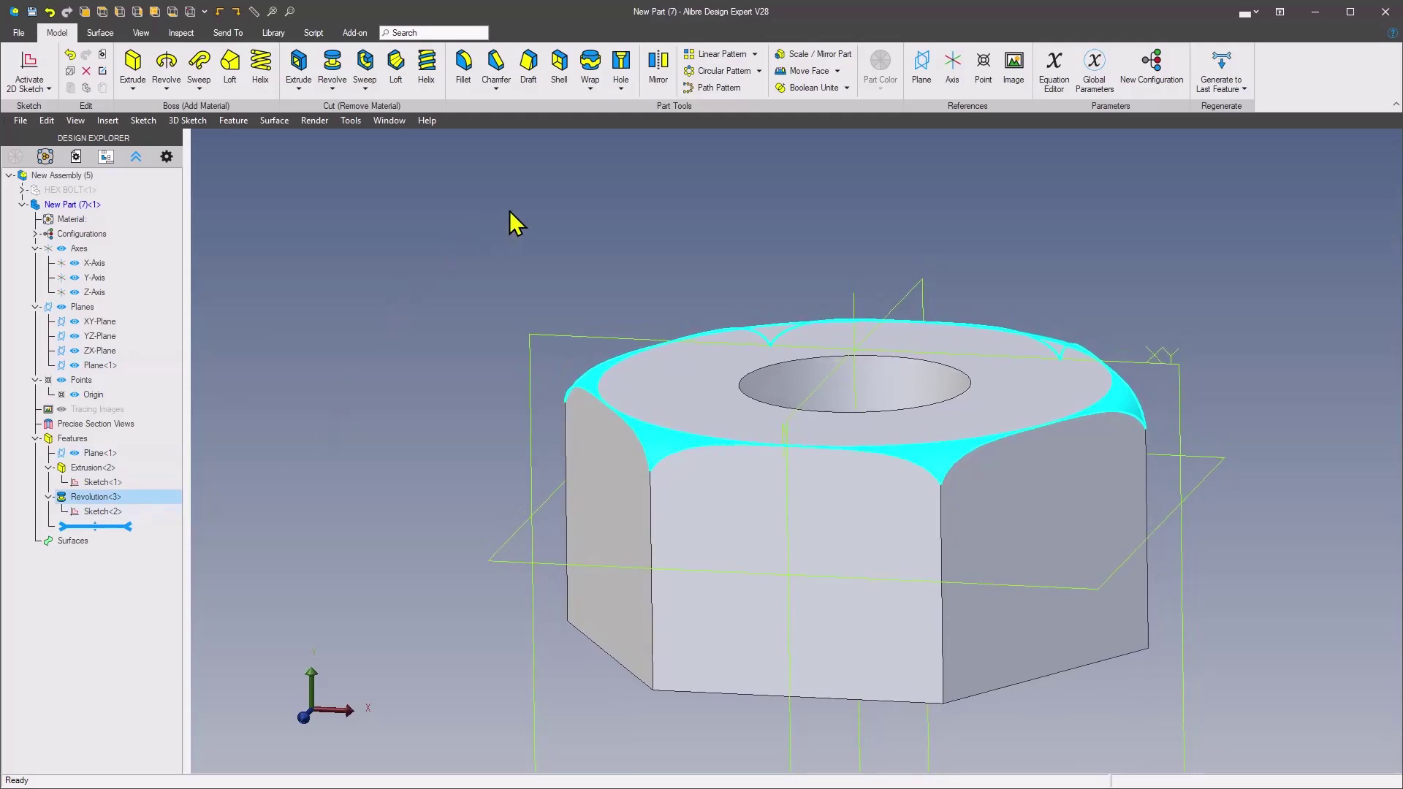
- Mirror the revolved corner cut about Plane<1> to round off the nut's bottom corners as well
click(660, 69)
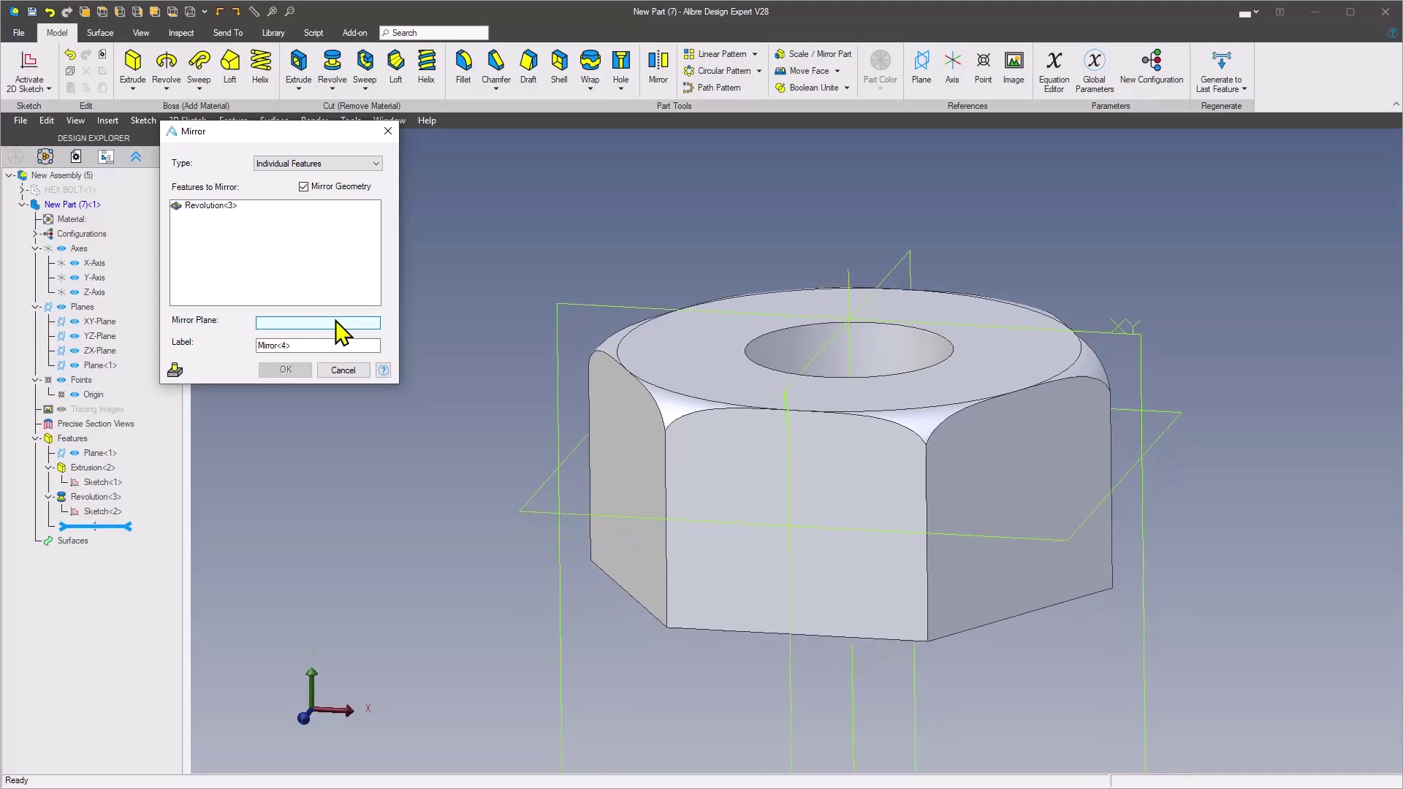
click(574, 451)
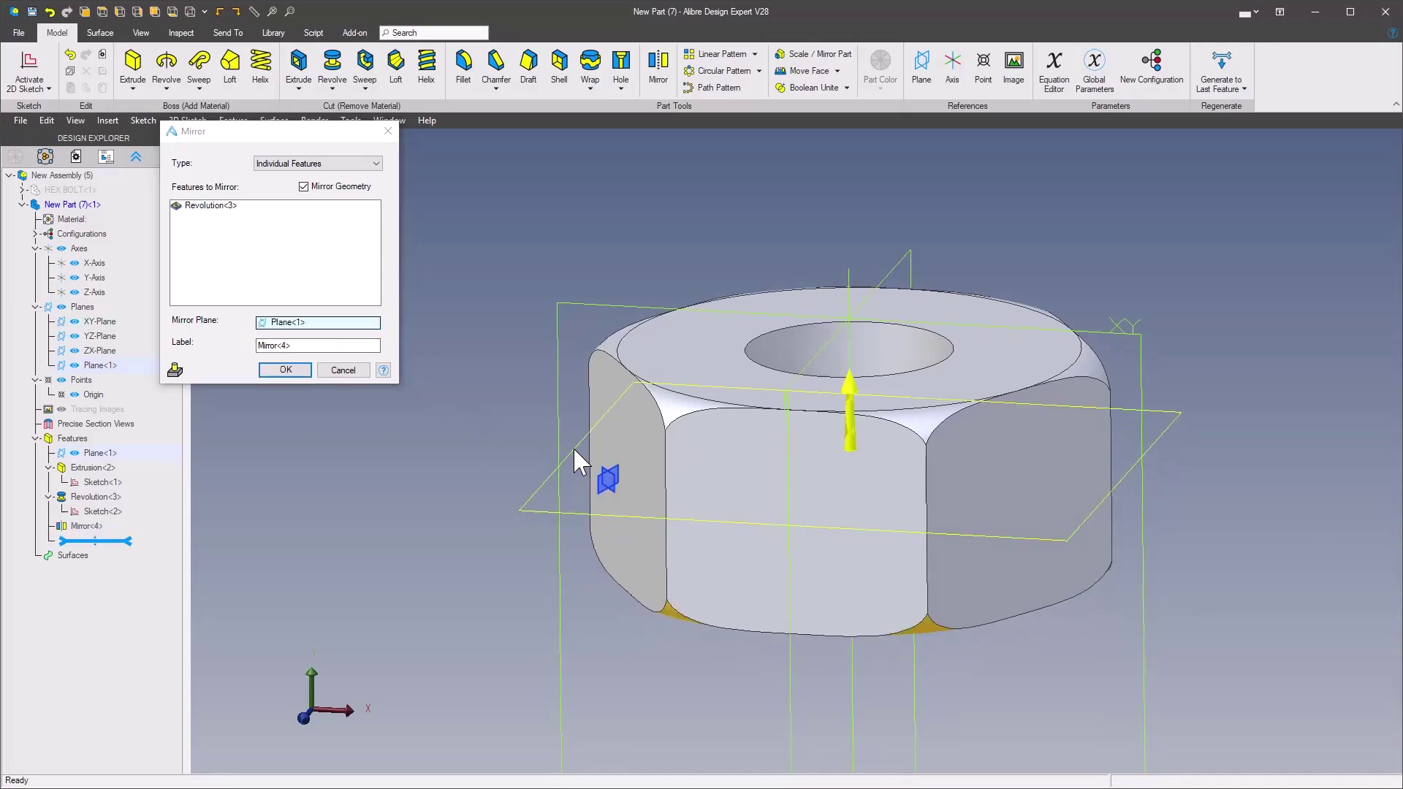
click(283, 369)
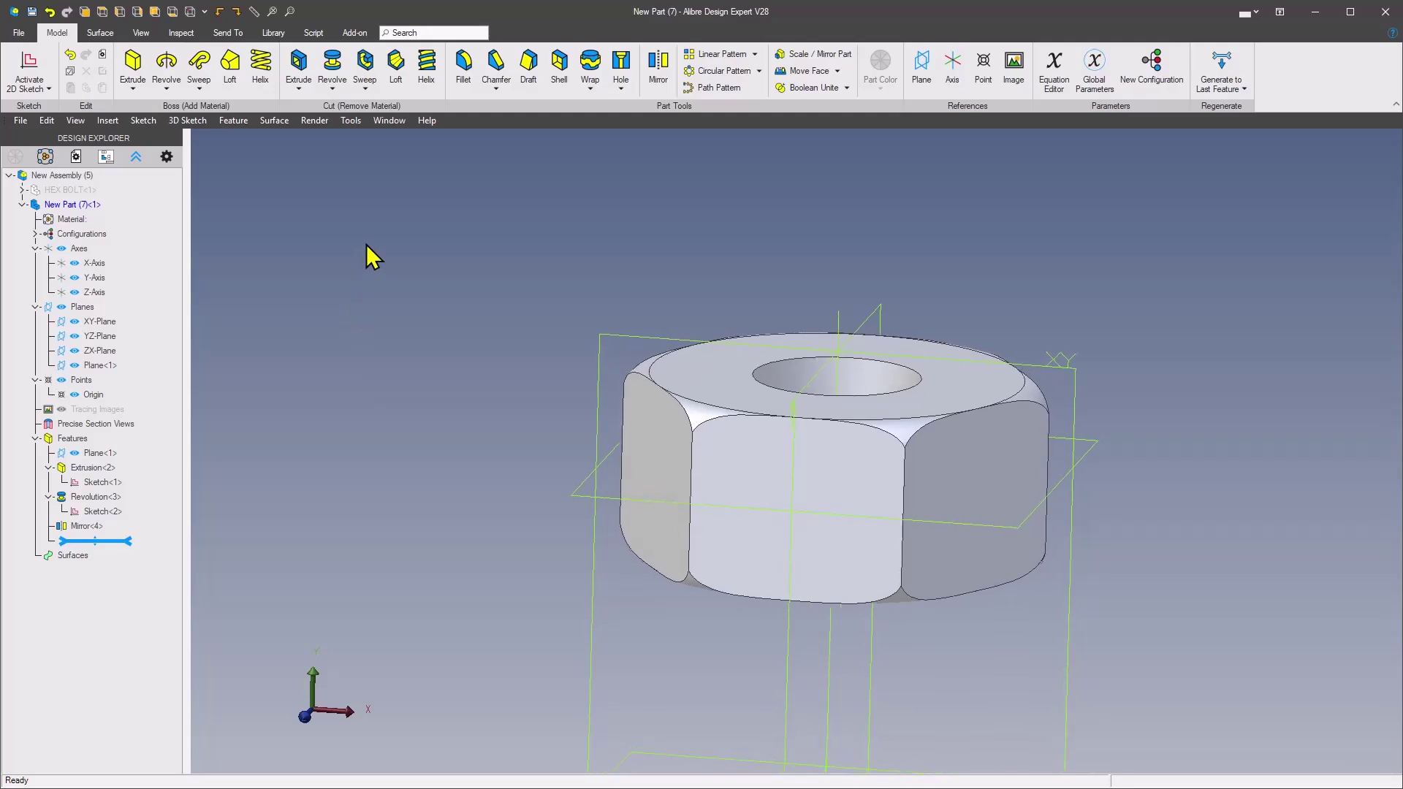
- Chamfer the edges of the nut's hole at both ends by selecting the bore face, with an equal distance of 5 mm
click(498, 67)
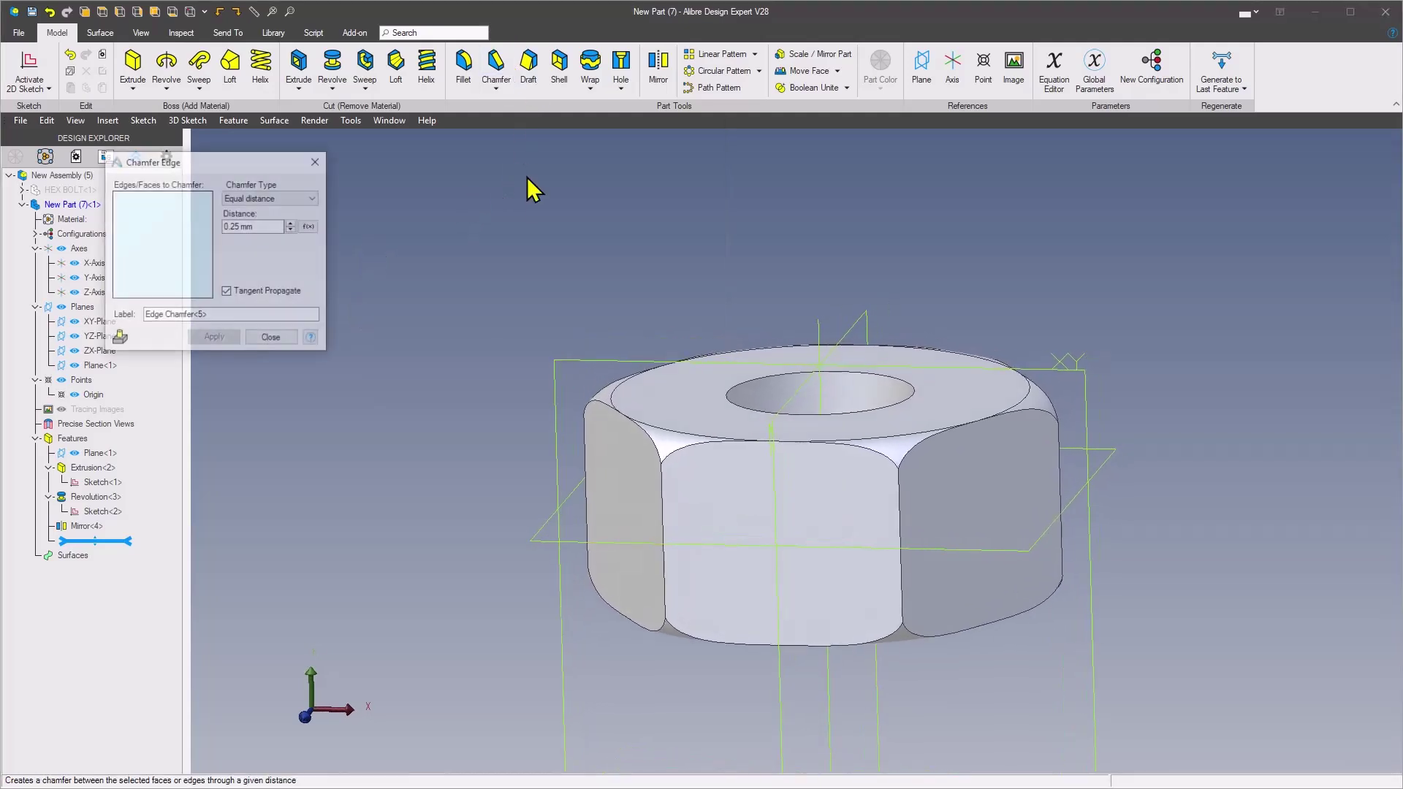
drag(256, 226, 231, 226)
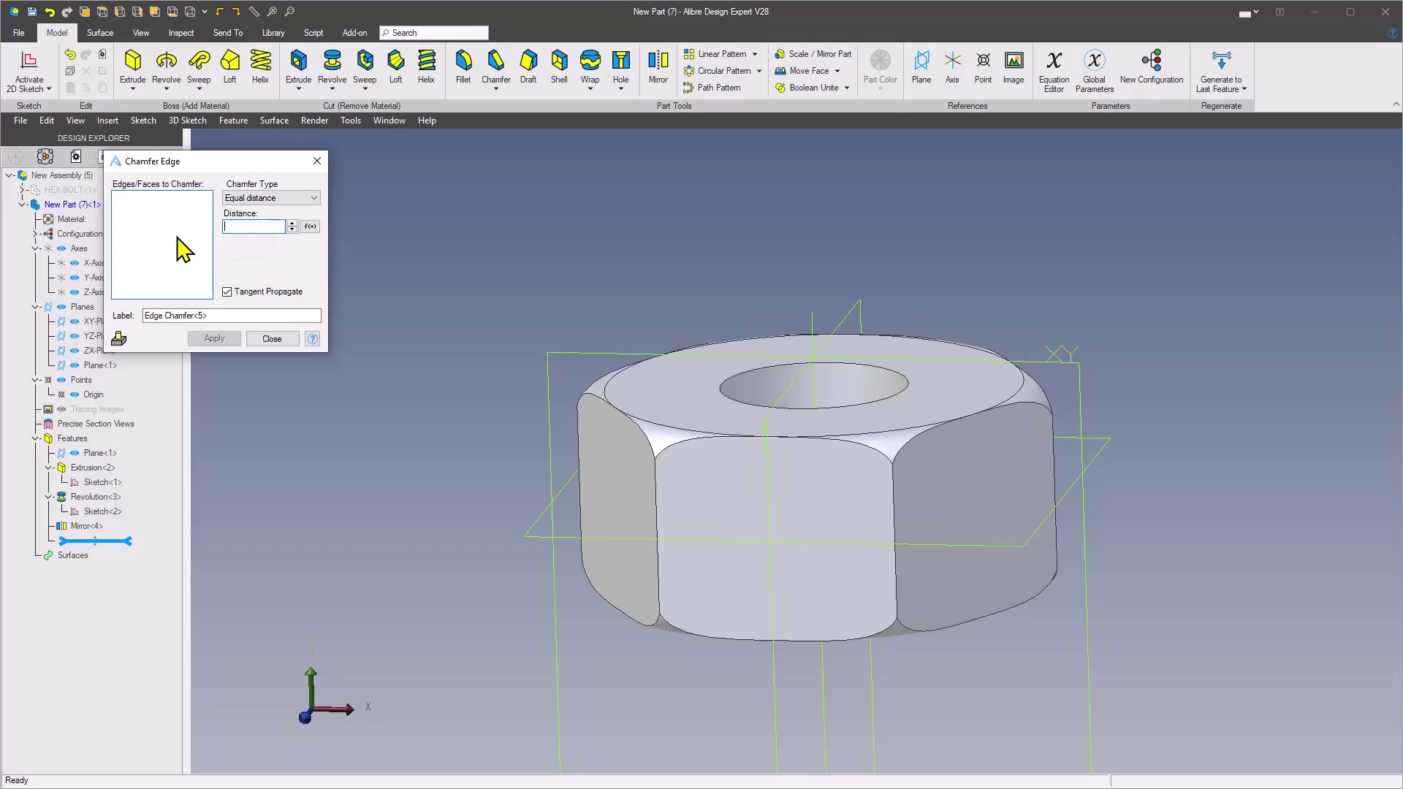
click(124, 232)
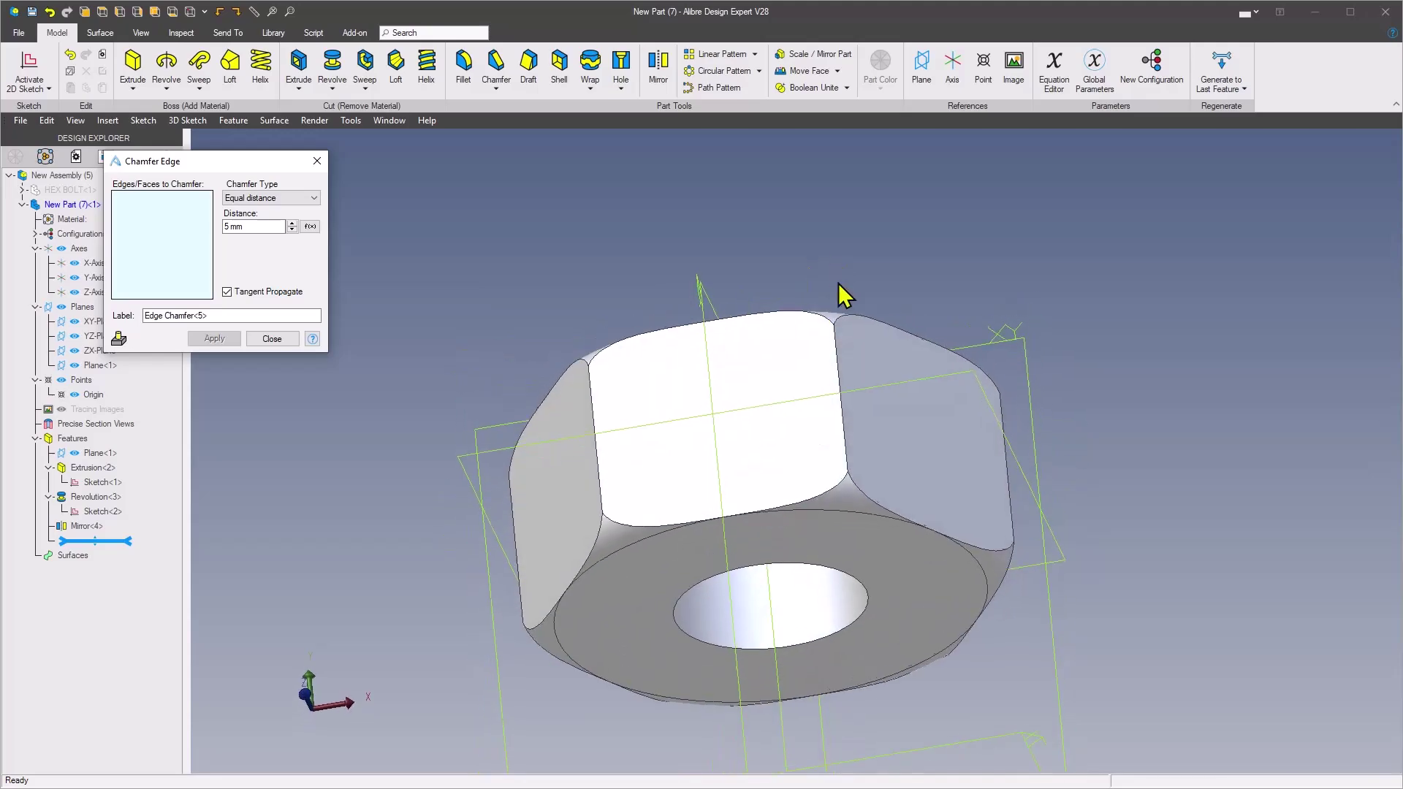
click(832, 583)
click(838, 596)
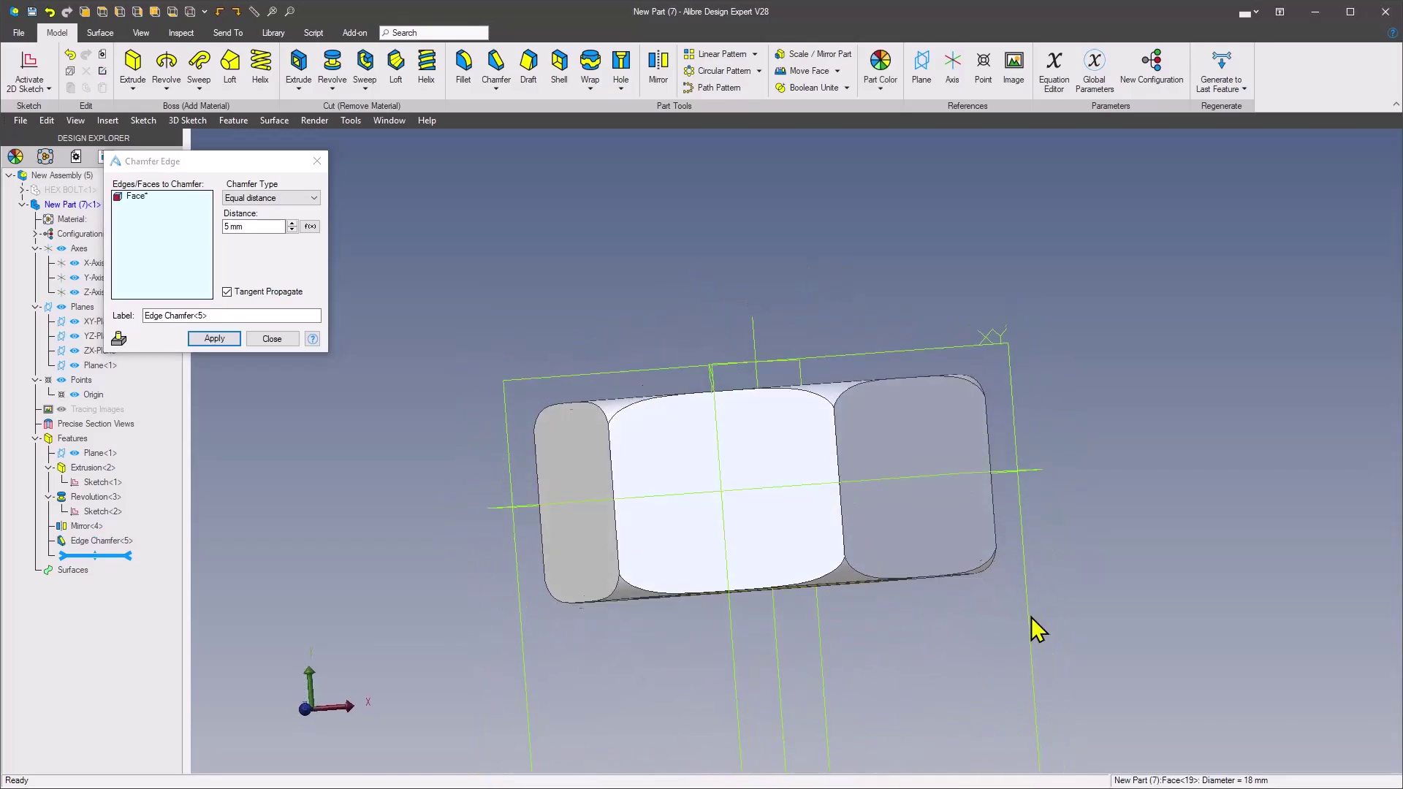
click(217, 341)
click(272, 339)
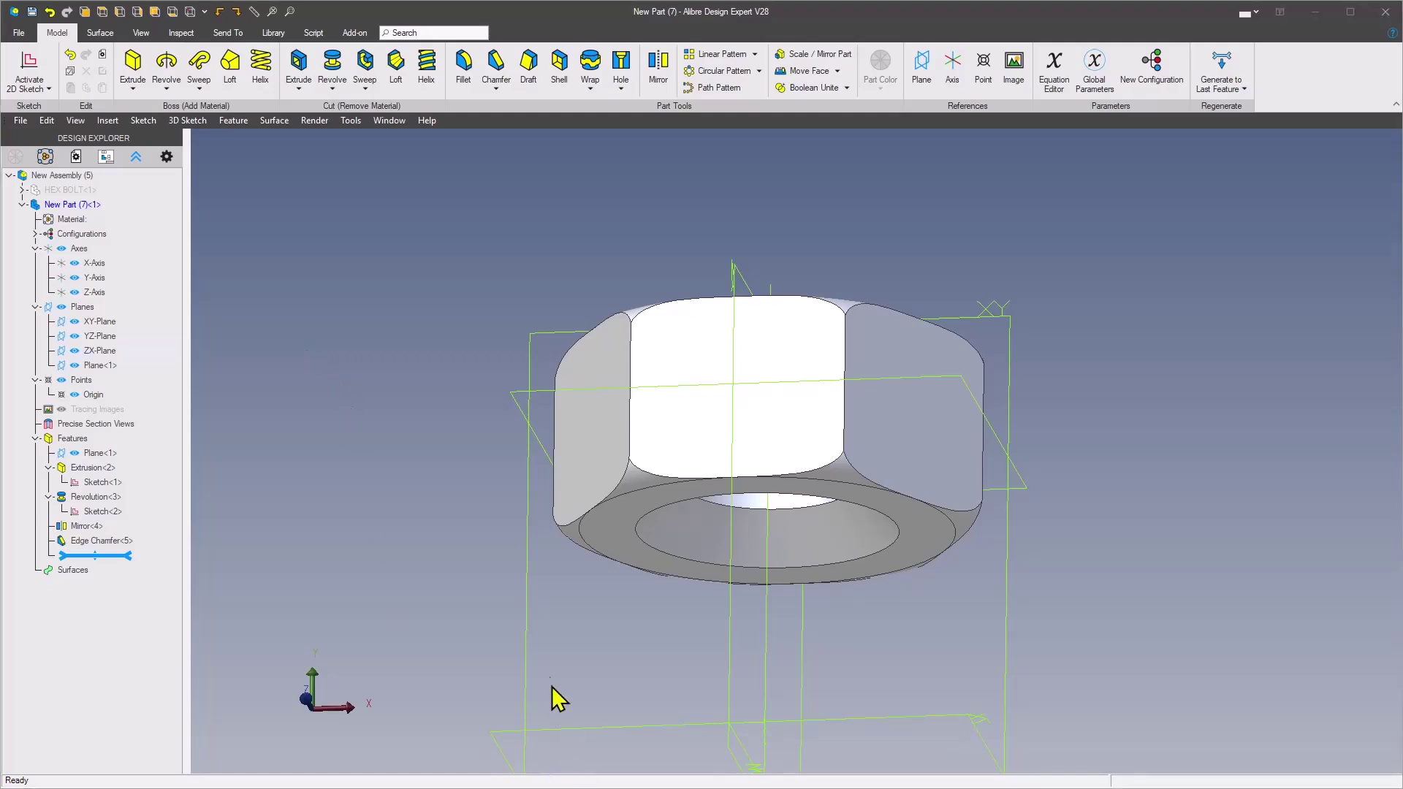
- Unhide the hex bolt in the assembly while still editing the nut
scroll(439, 563, up, 1)
middle_drag(440, 564, 424, 487)
scroll(424, 486, up, 1)
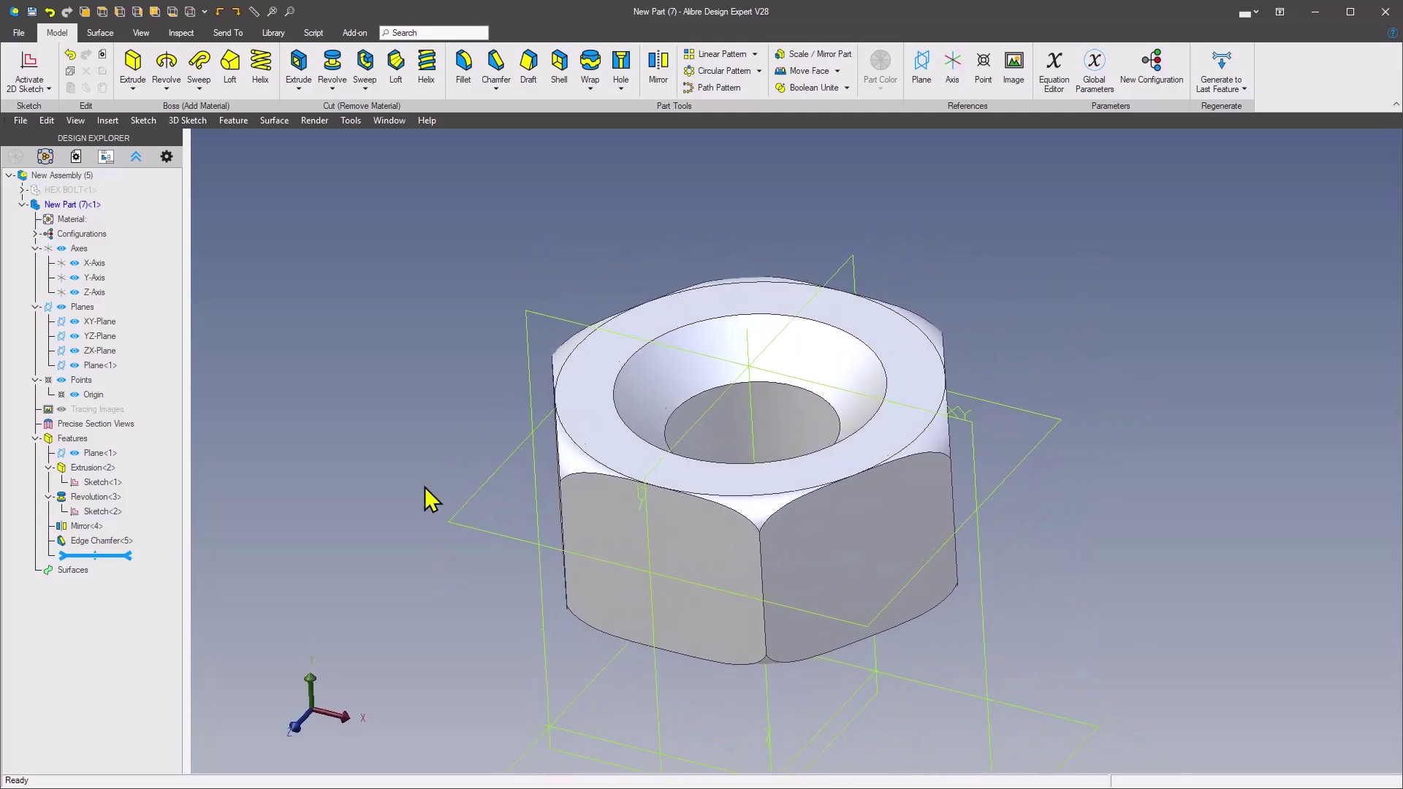
scroll(933, 329, down, 1)
middle_drag(383, 434, 336, 377)
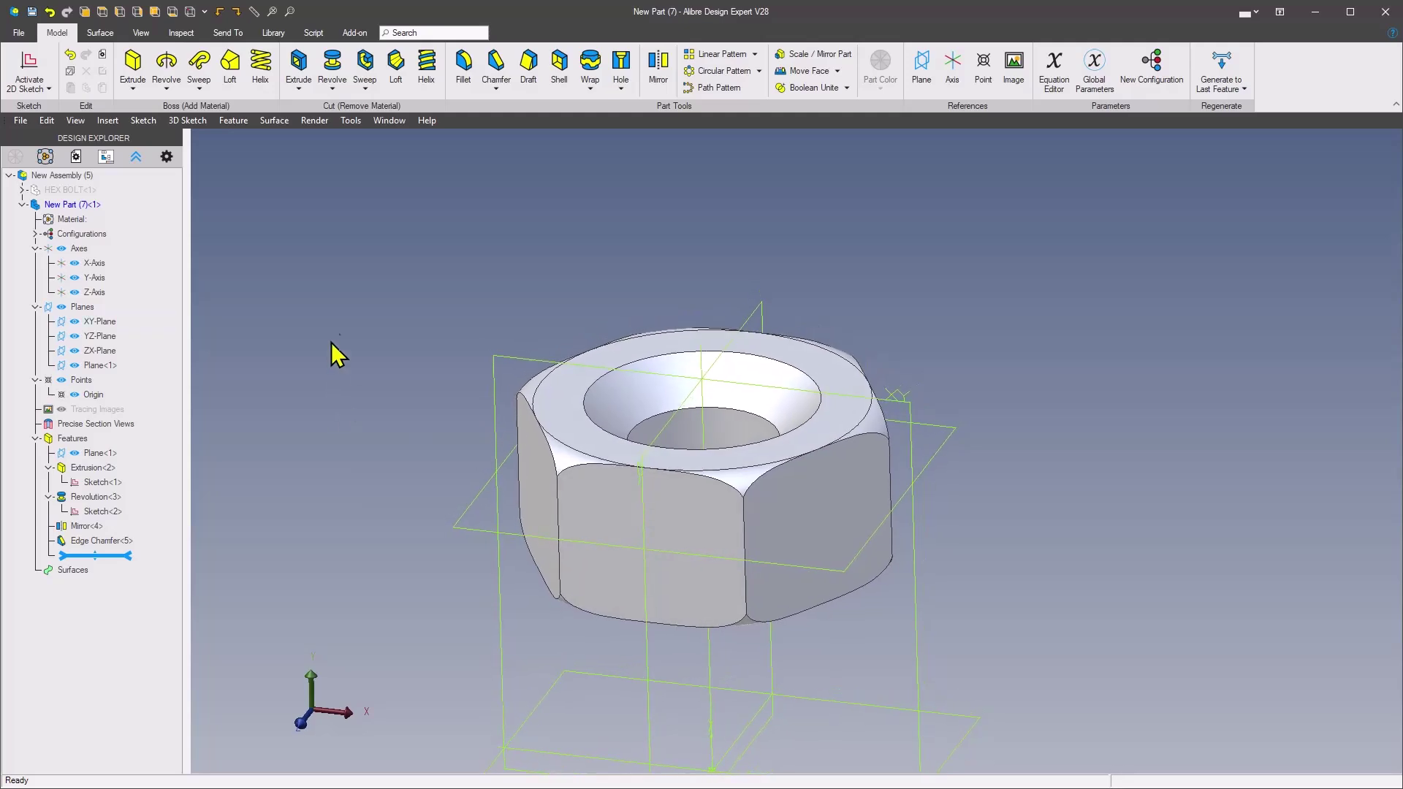
right_click(86, 191)
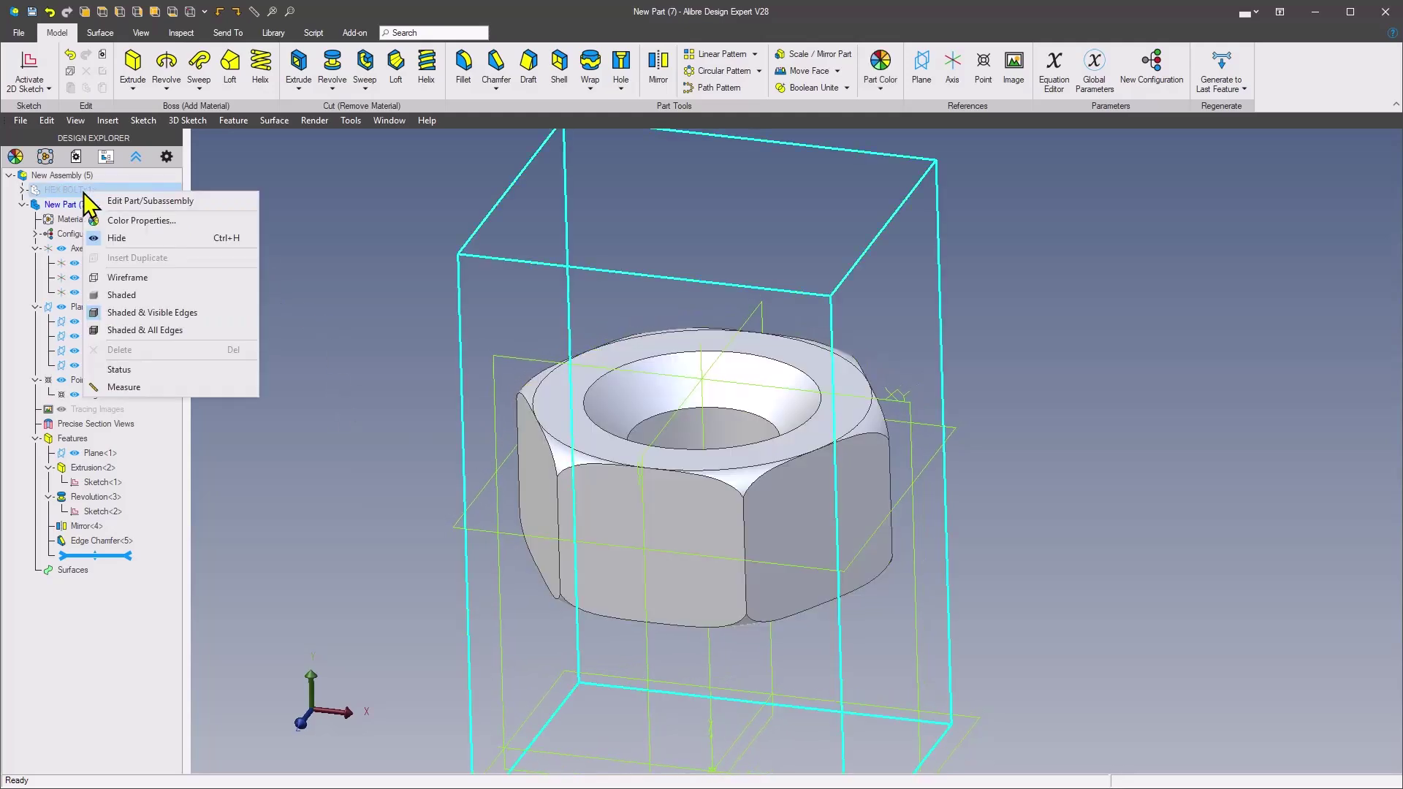
click(117, 238)
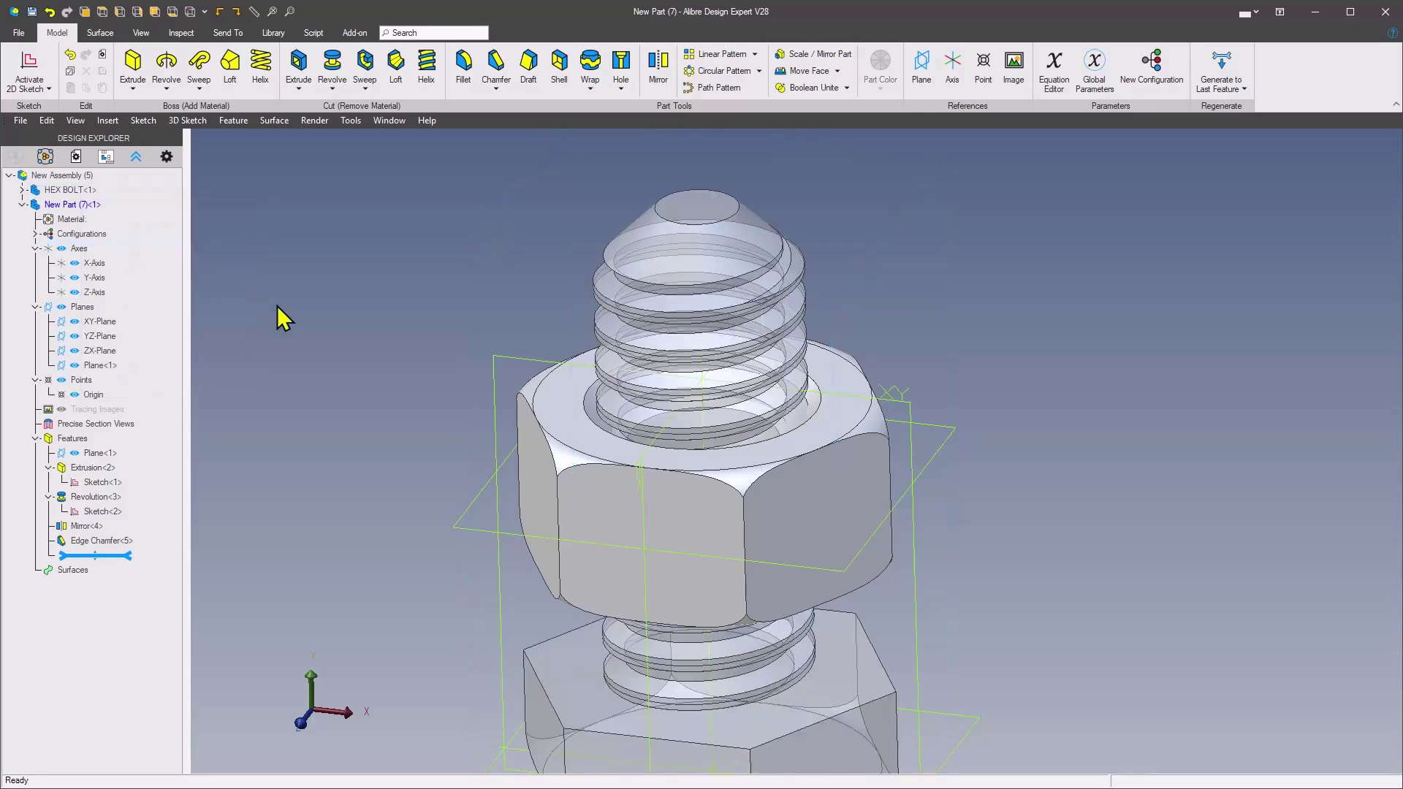
- Finish editing the nut in place and return to the root assembly
scroll(284, 319, down, 3)
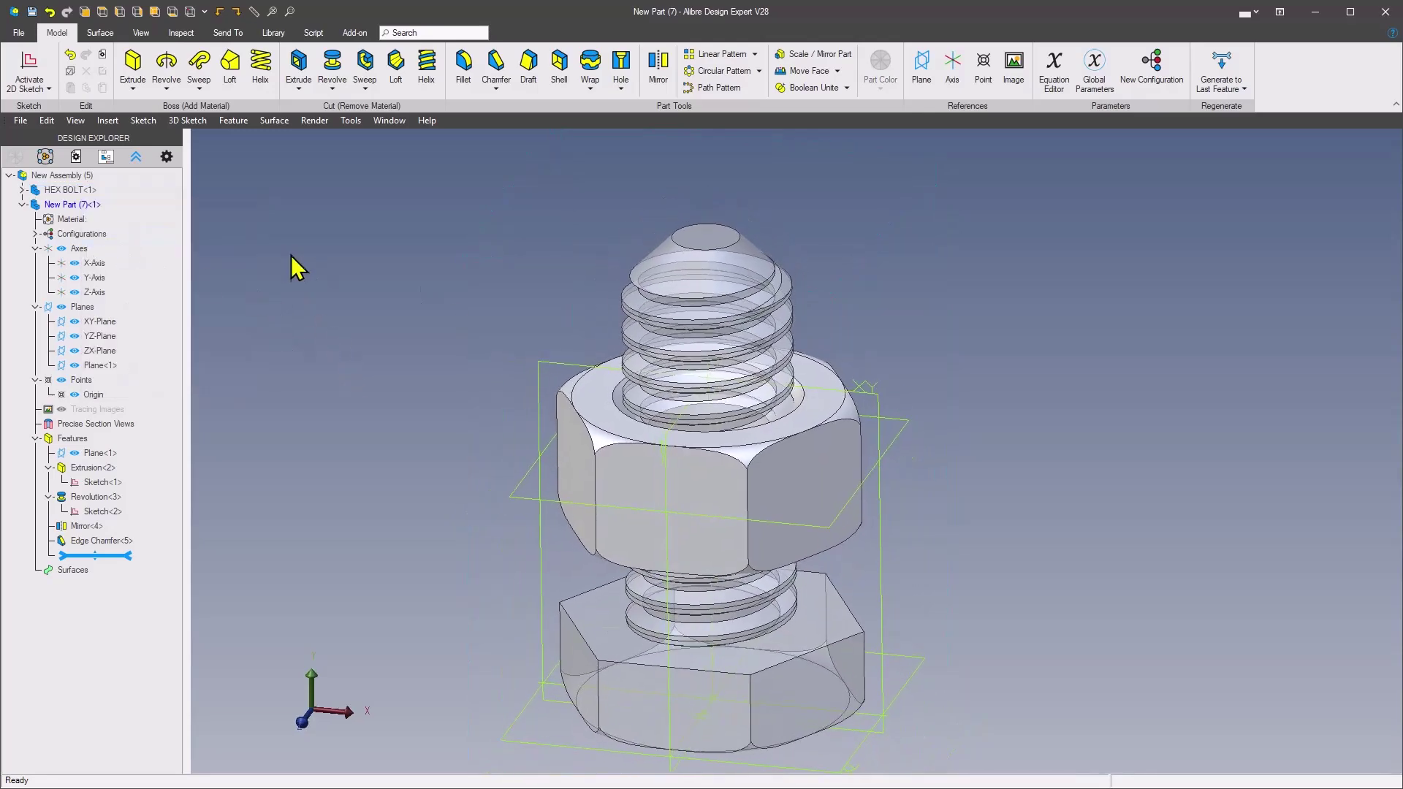
scroll(290, 303, up, 1)
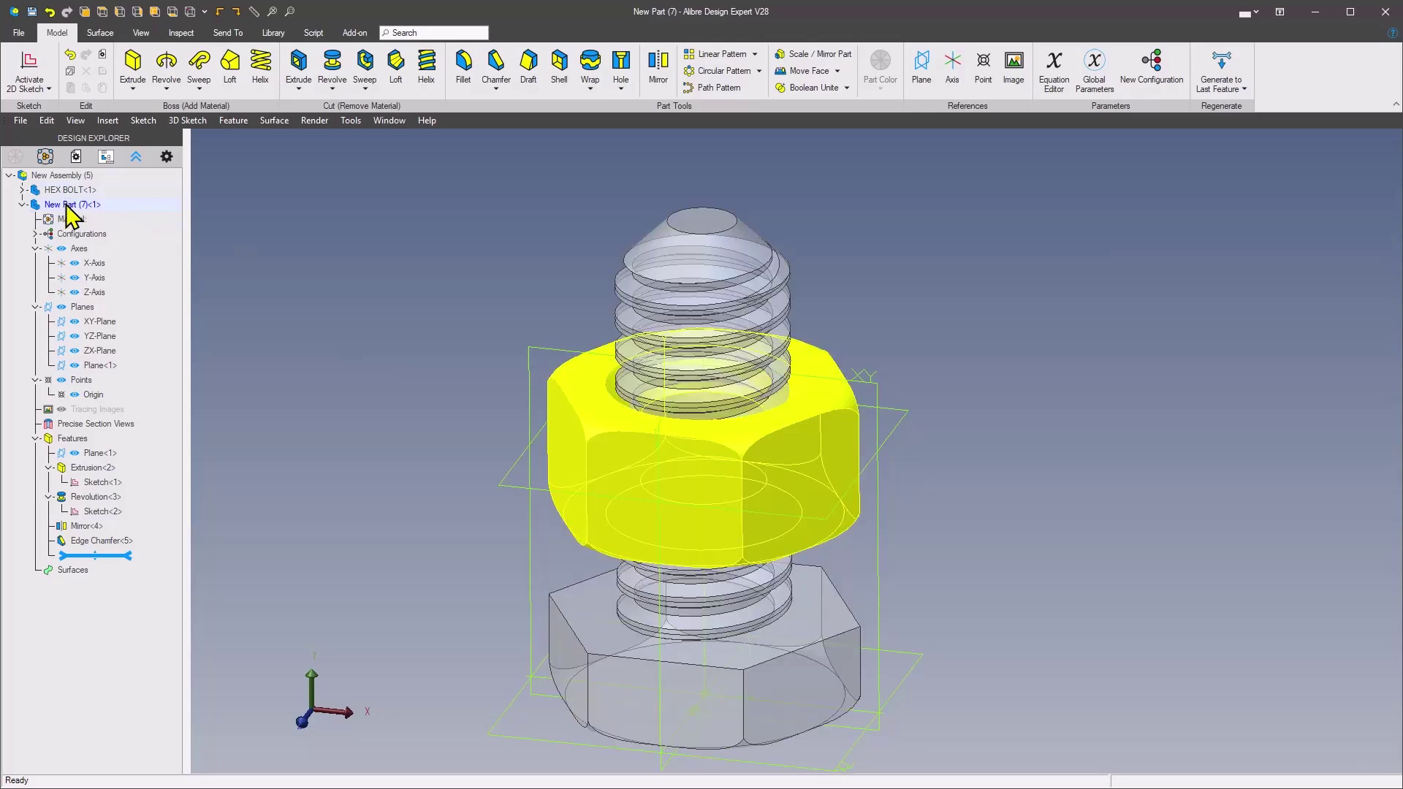
right_click(71, 212)
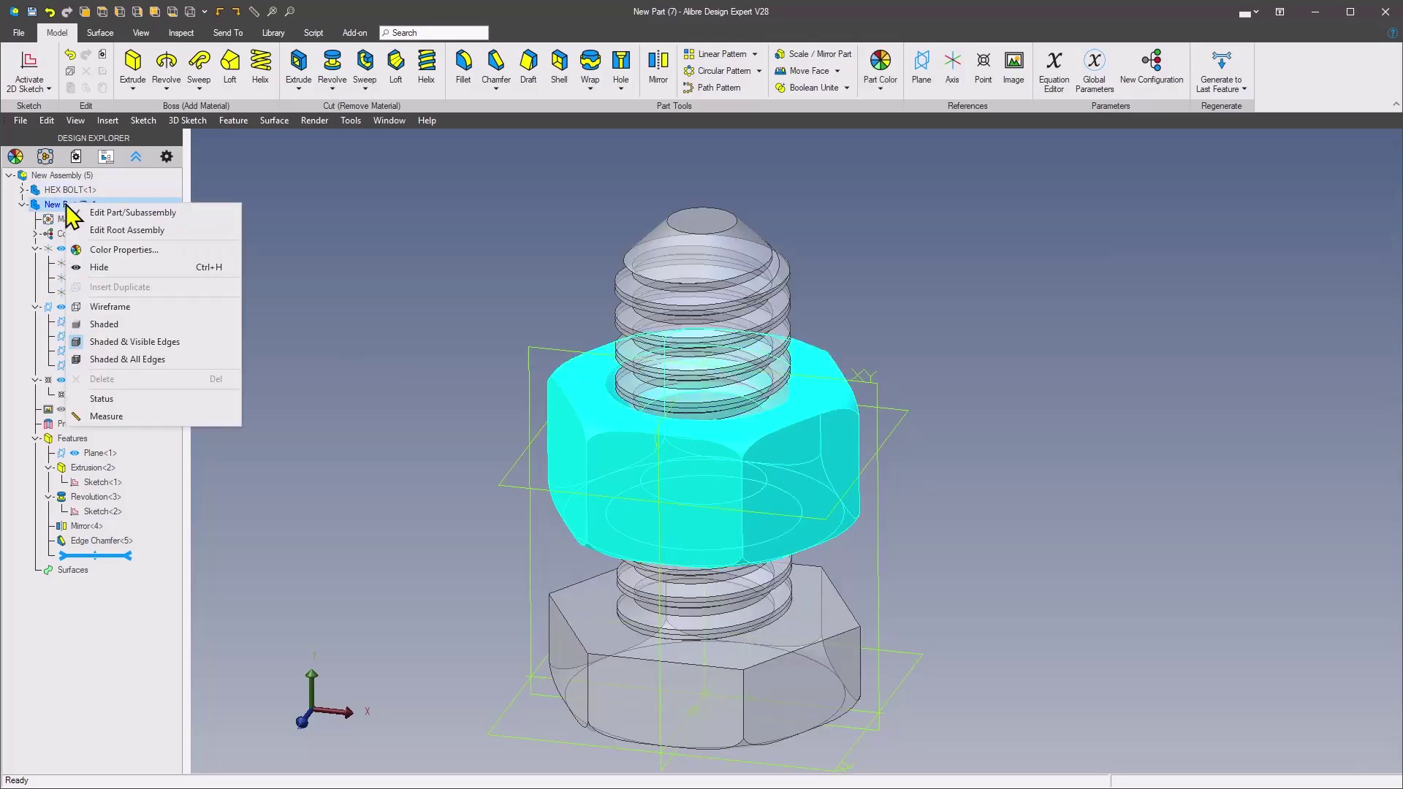
click(134, 231)
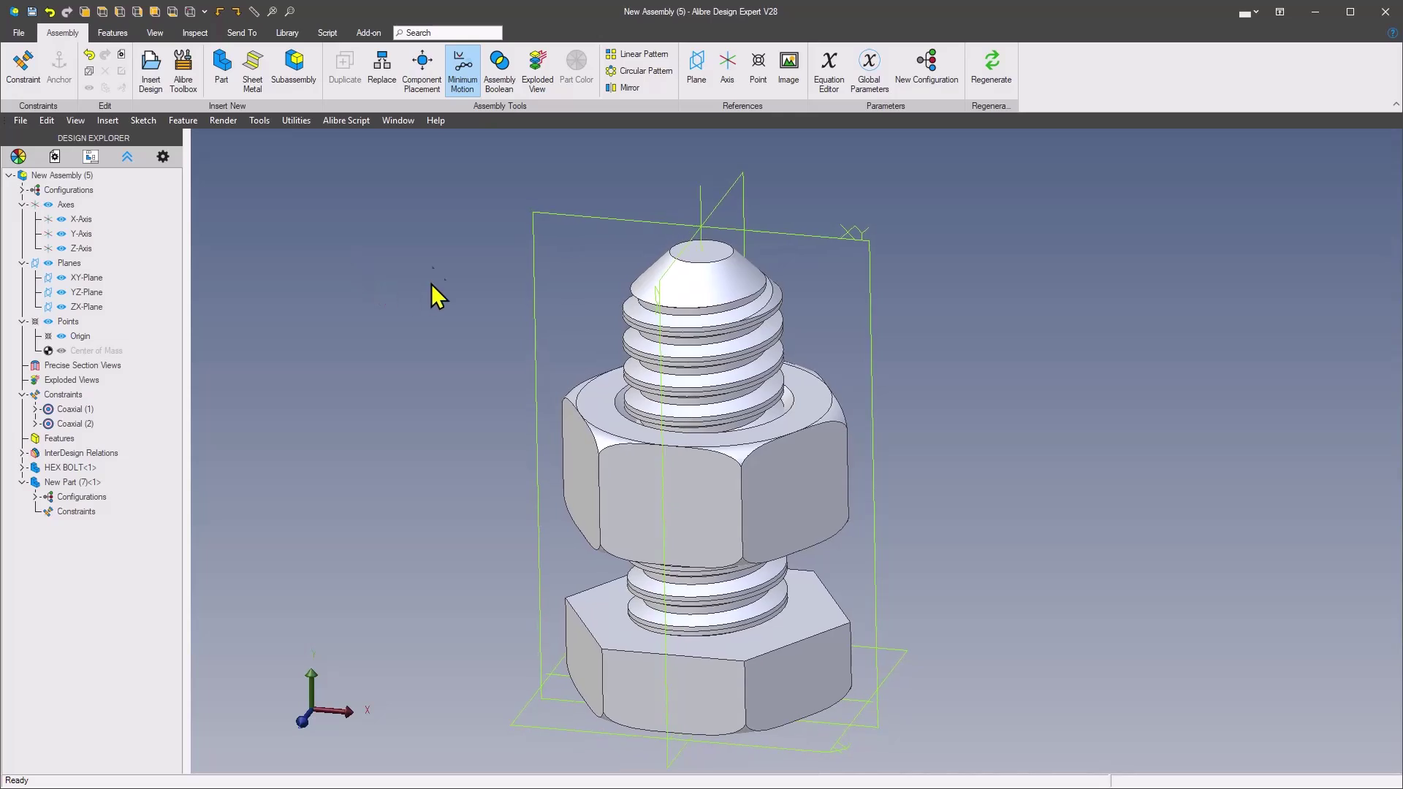
- Save the assembly as BOLT NUT ASSY and the new part as HEX NUT in the TUTORIAL FILES folder
click(33, 13)
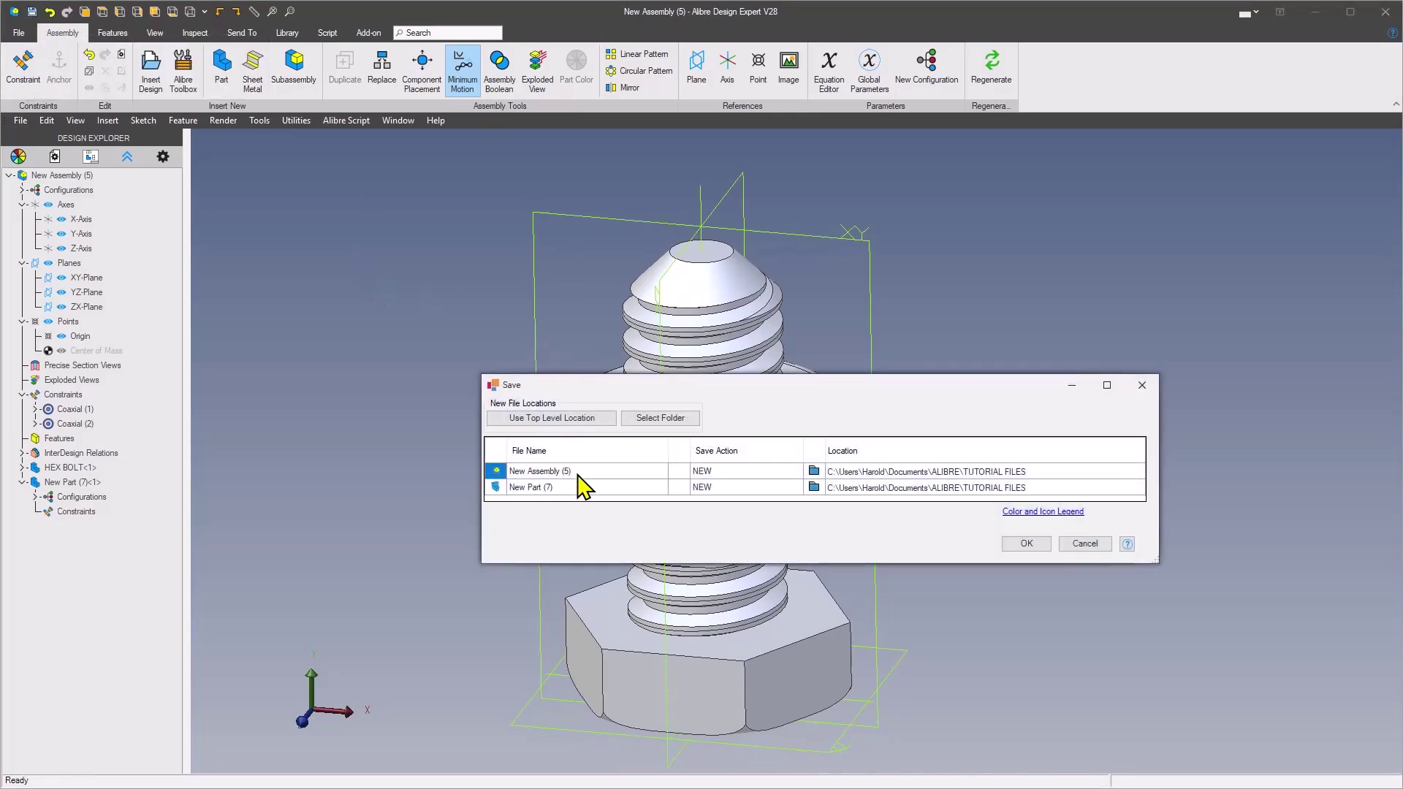
click(578, 472)
click(649, 474)
click(549, 488)
click(548, 488)
key(Tab)
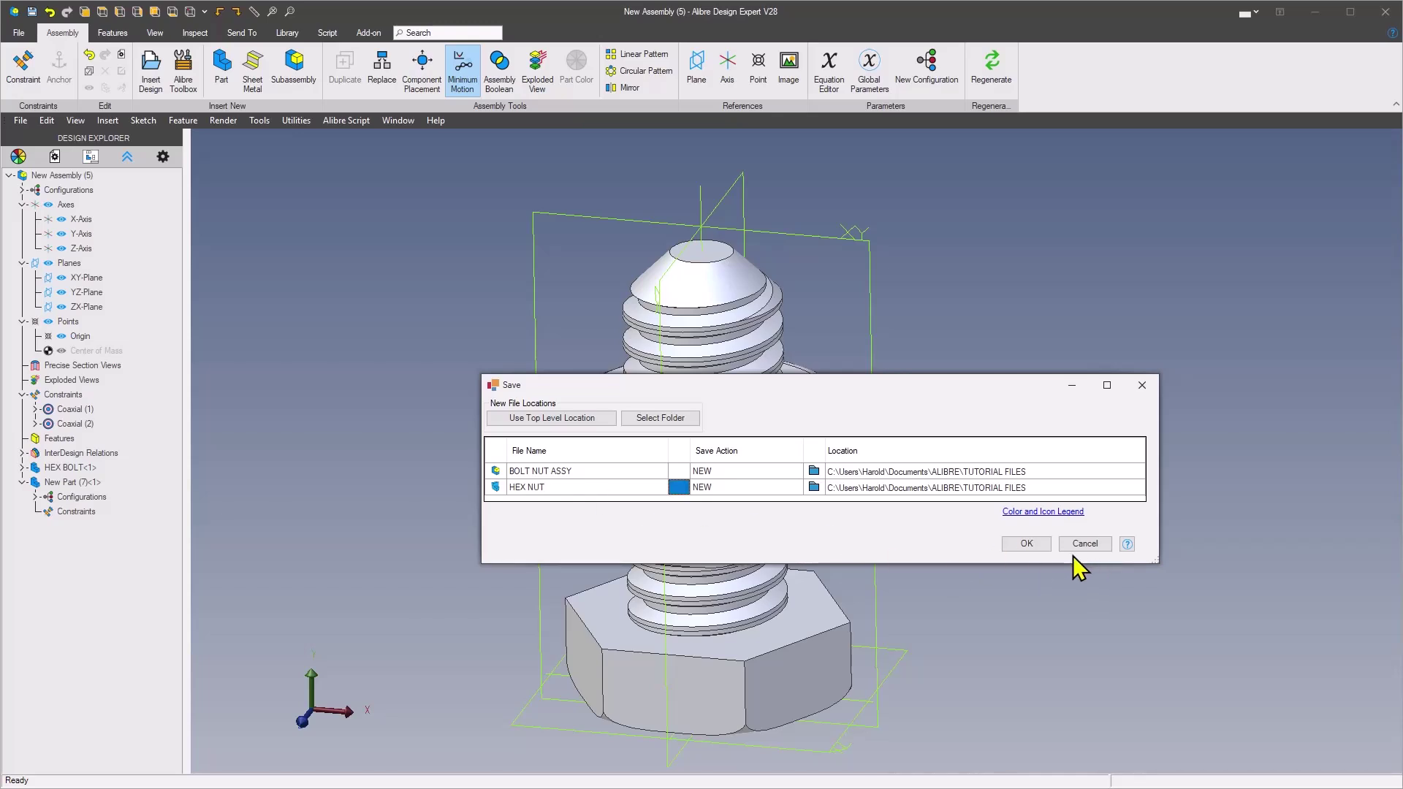
click(1030, 546)
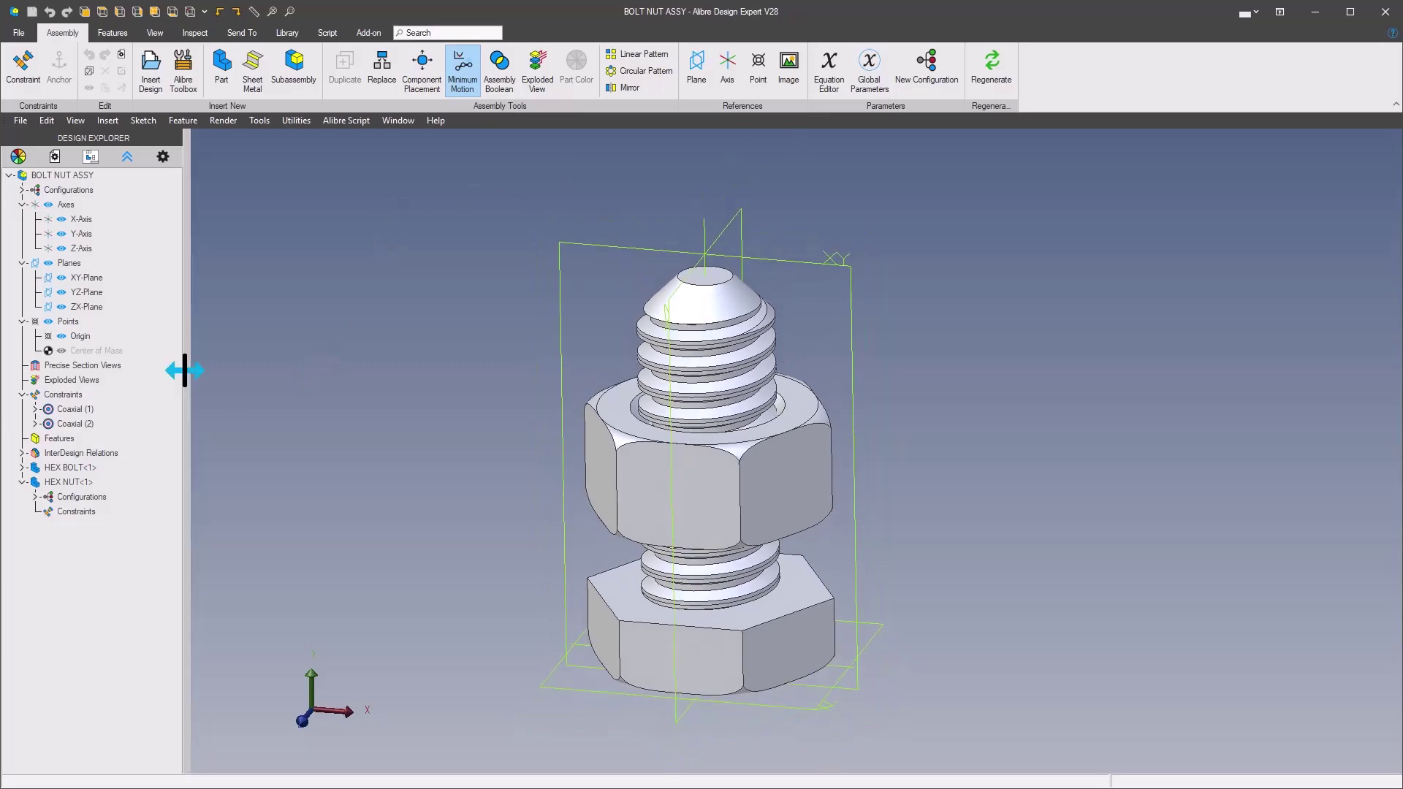
- Open the hex nut for editing in a separate window and resize that window to the 16:9 Snagit Resolution
click(23, 482)
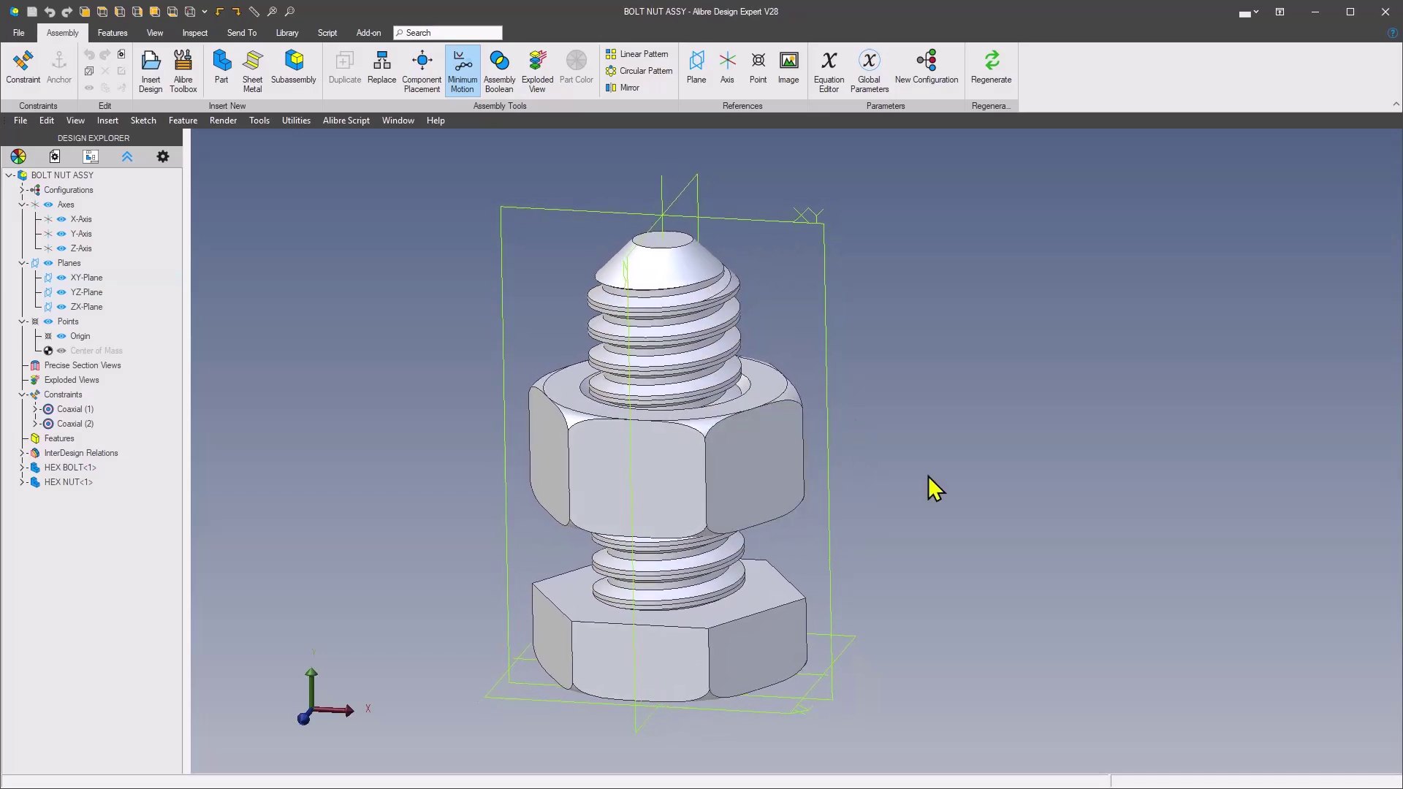
right_click(728, 424)
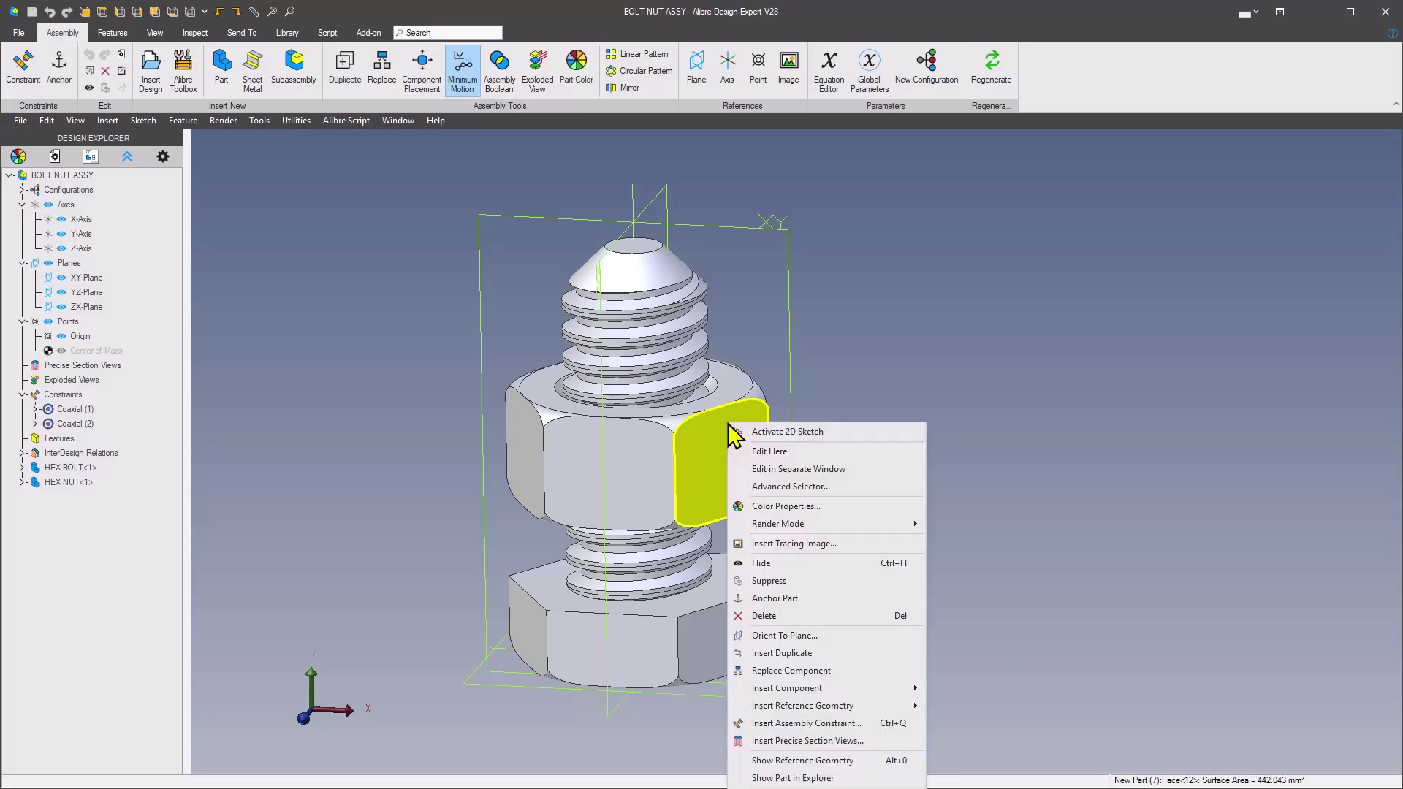
click(796, 469)
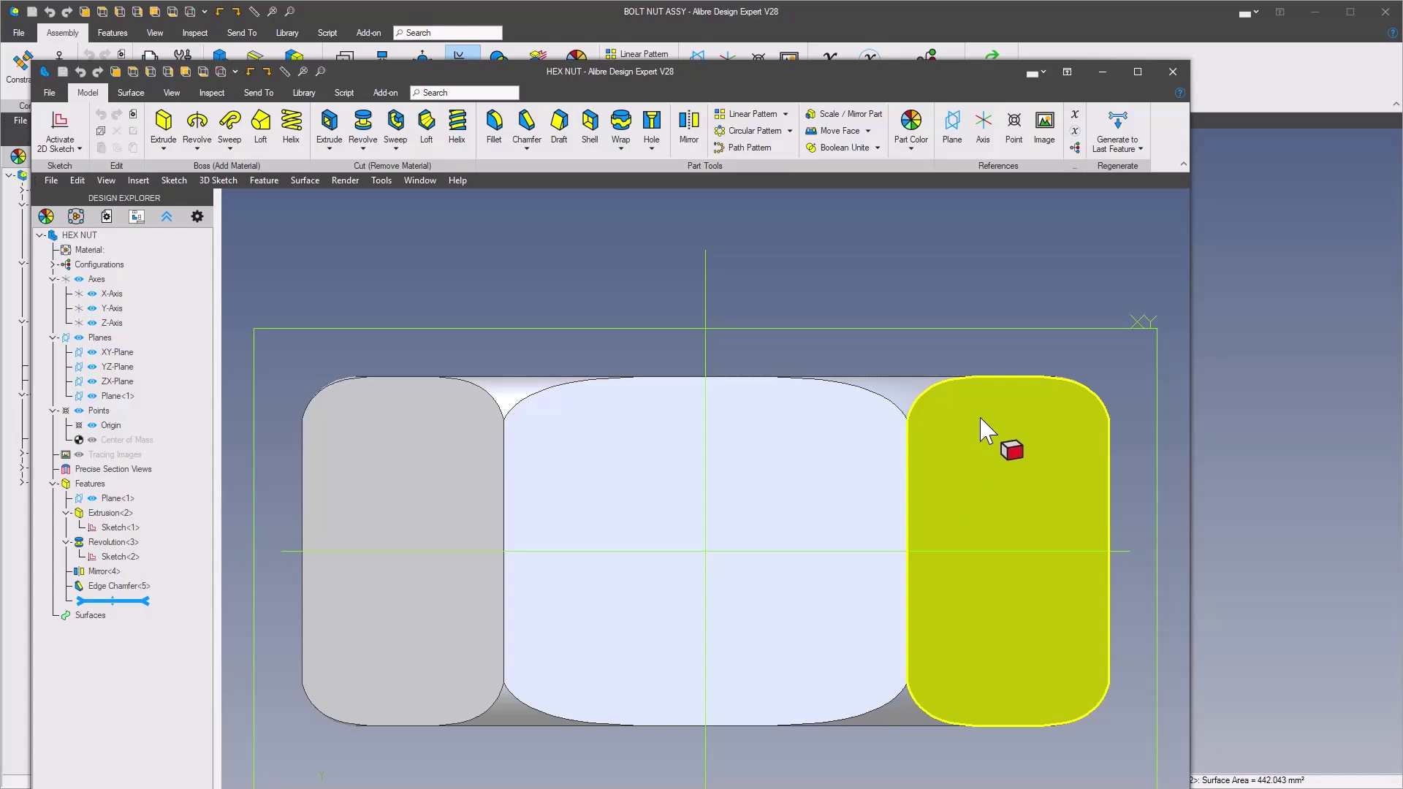
right_click(1191, 273)
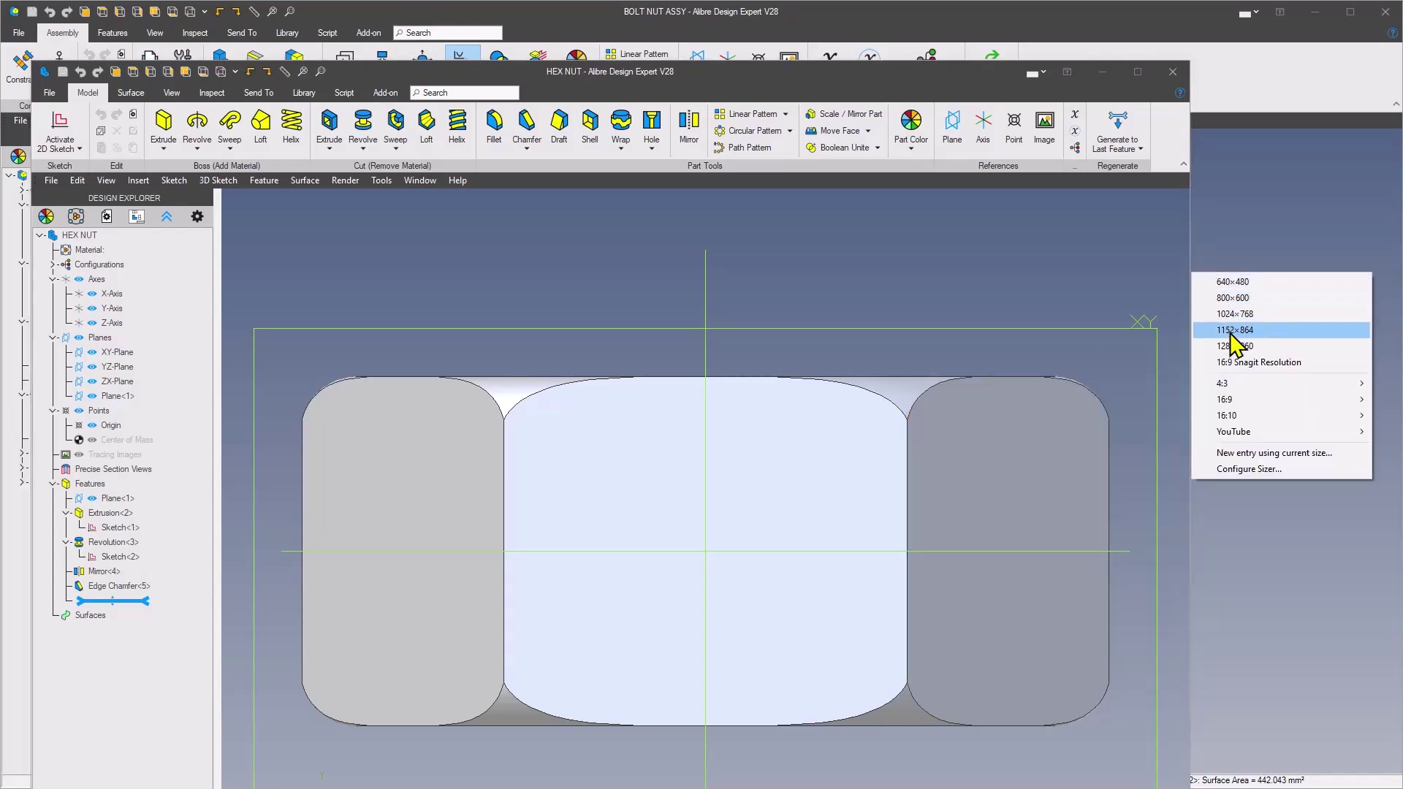
click(1240, 364)
- Start a Boolean Subtract in the nut and insert one copy of HEX BOLT.AD_PRT as the tool part
middle_drag(675, 298, 433, 257)
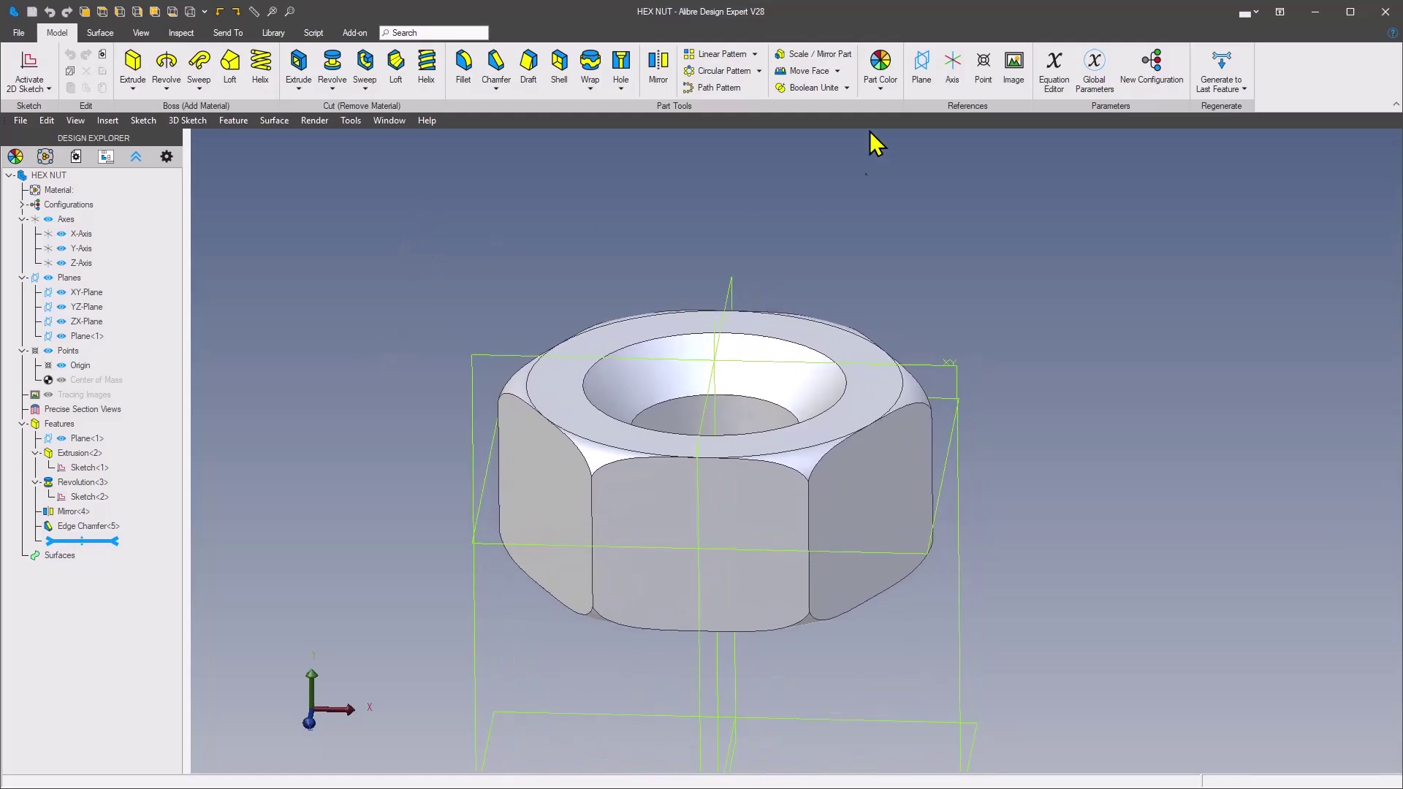
click(846, 88)
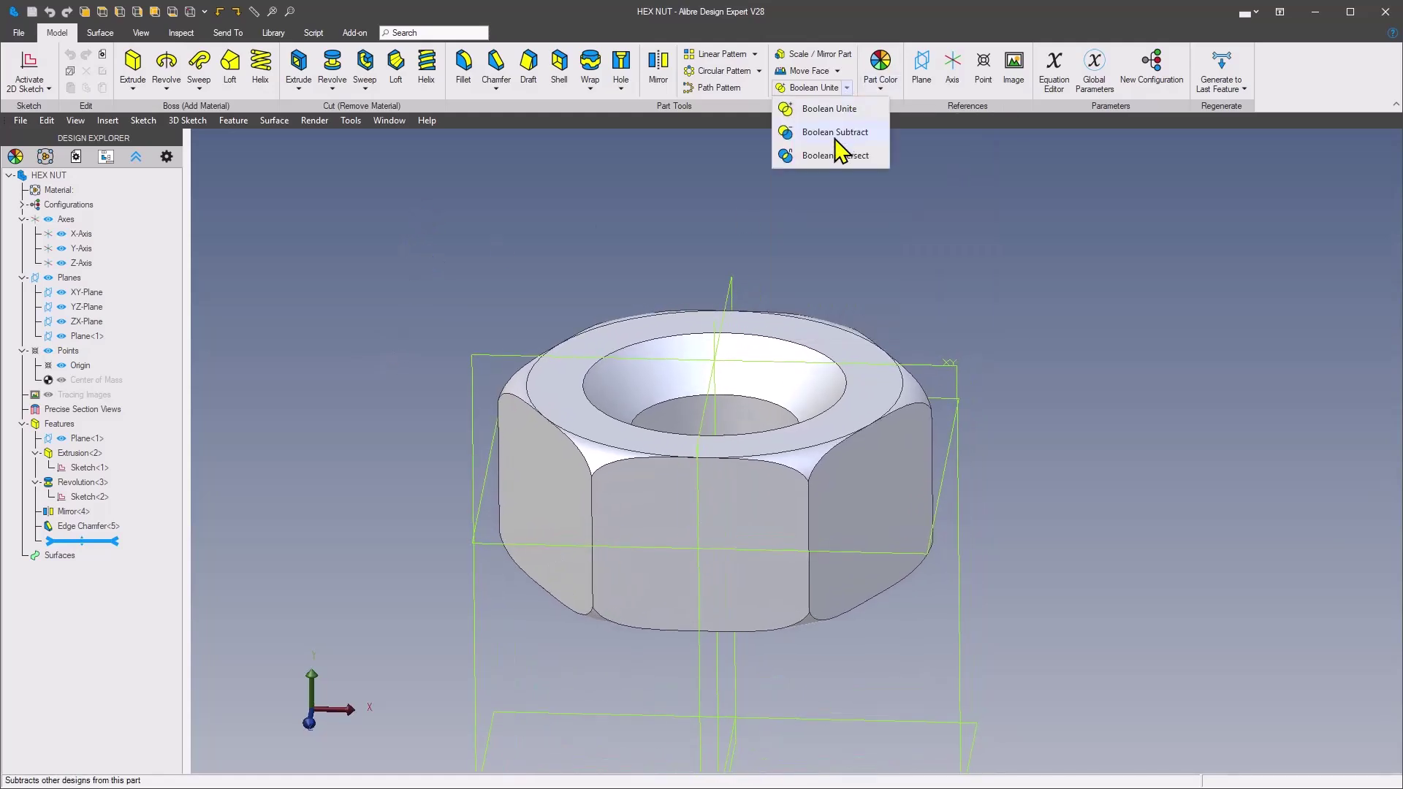
click(840, 139)
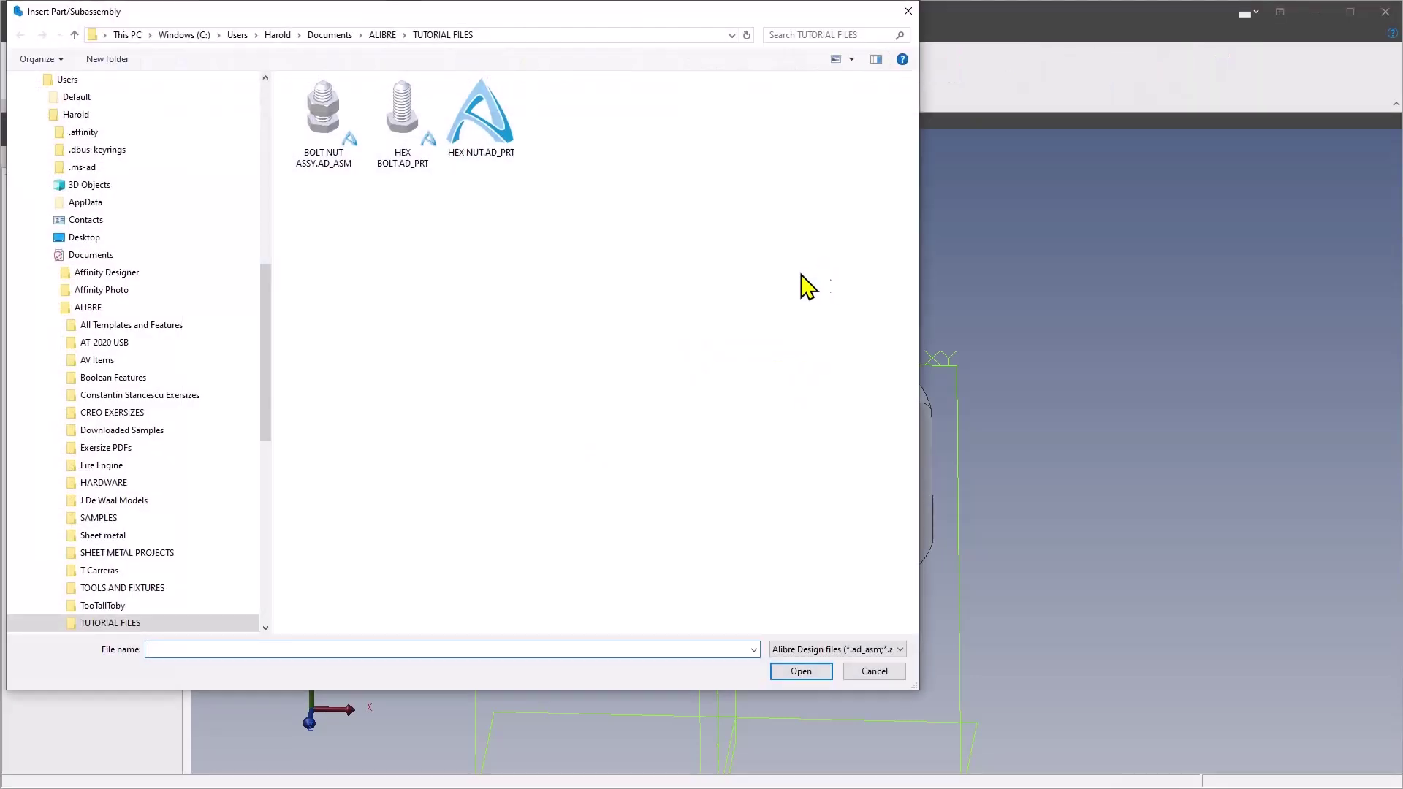
click(404, 124)
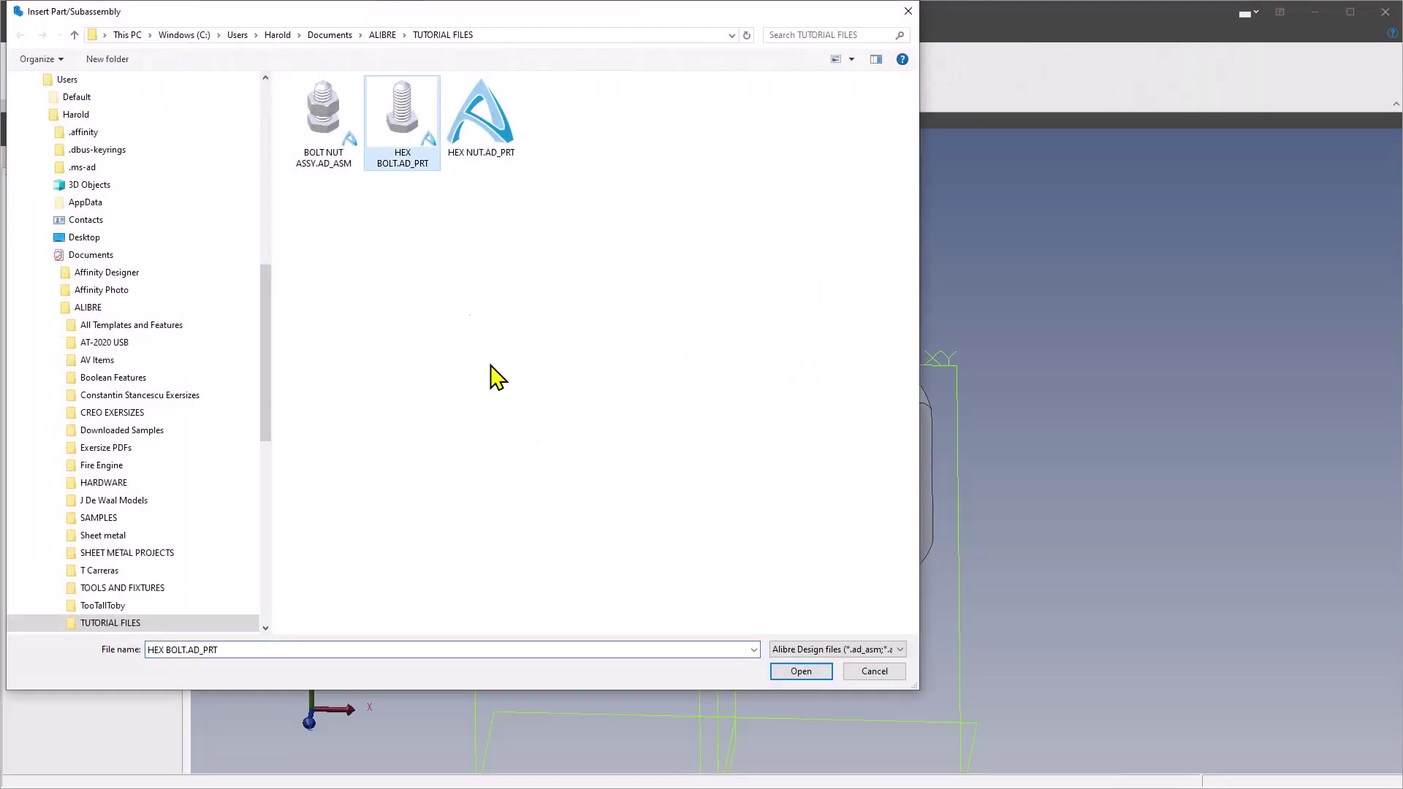
click(803, 674)
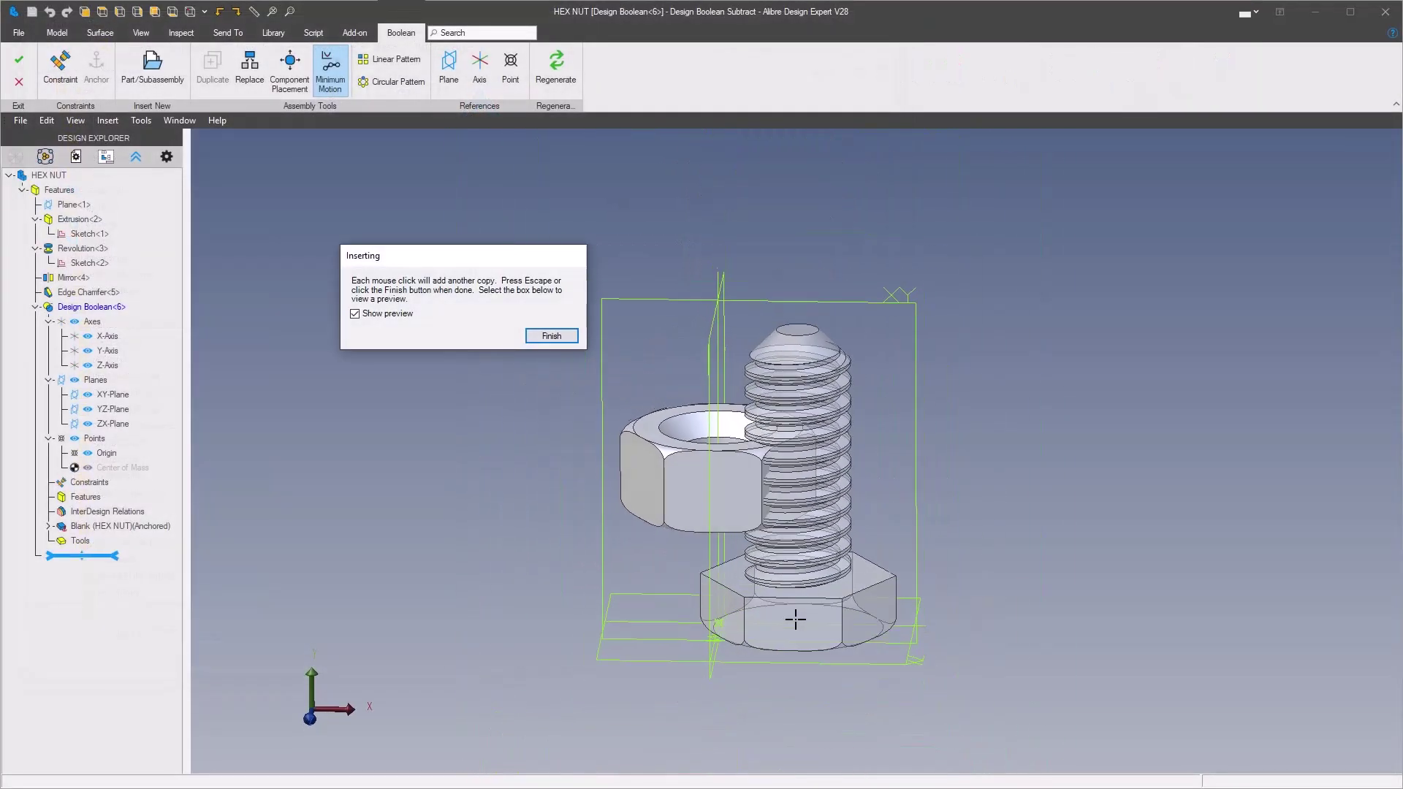
click(689, 564)
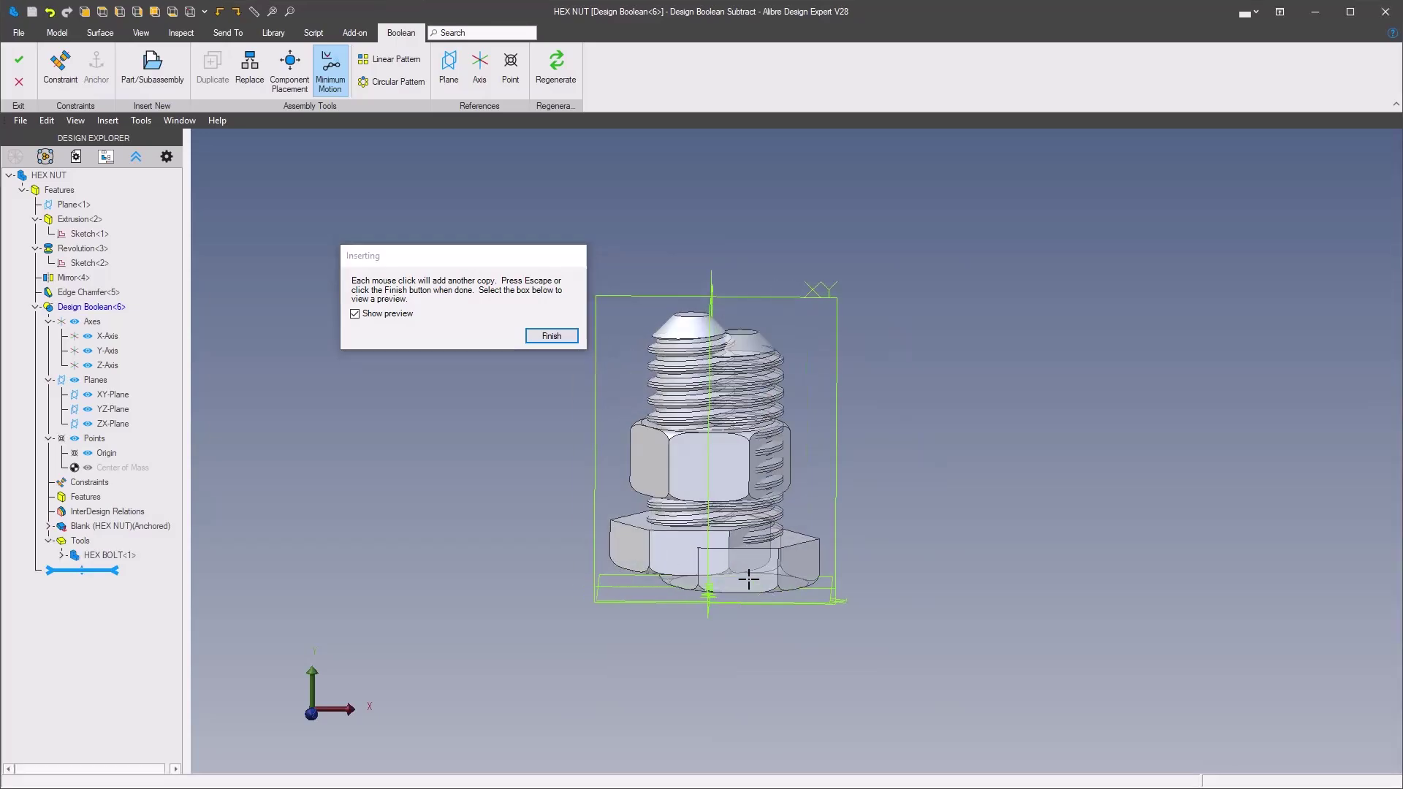
click(549, 336)
- Show the reference geometry of the inserted hex bolt
scroll(412, 423, up, 5)
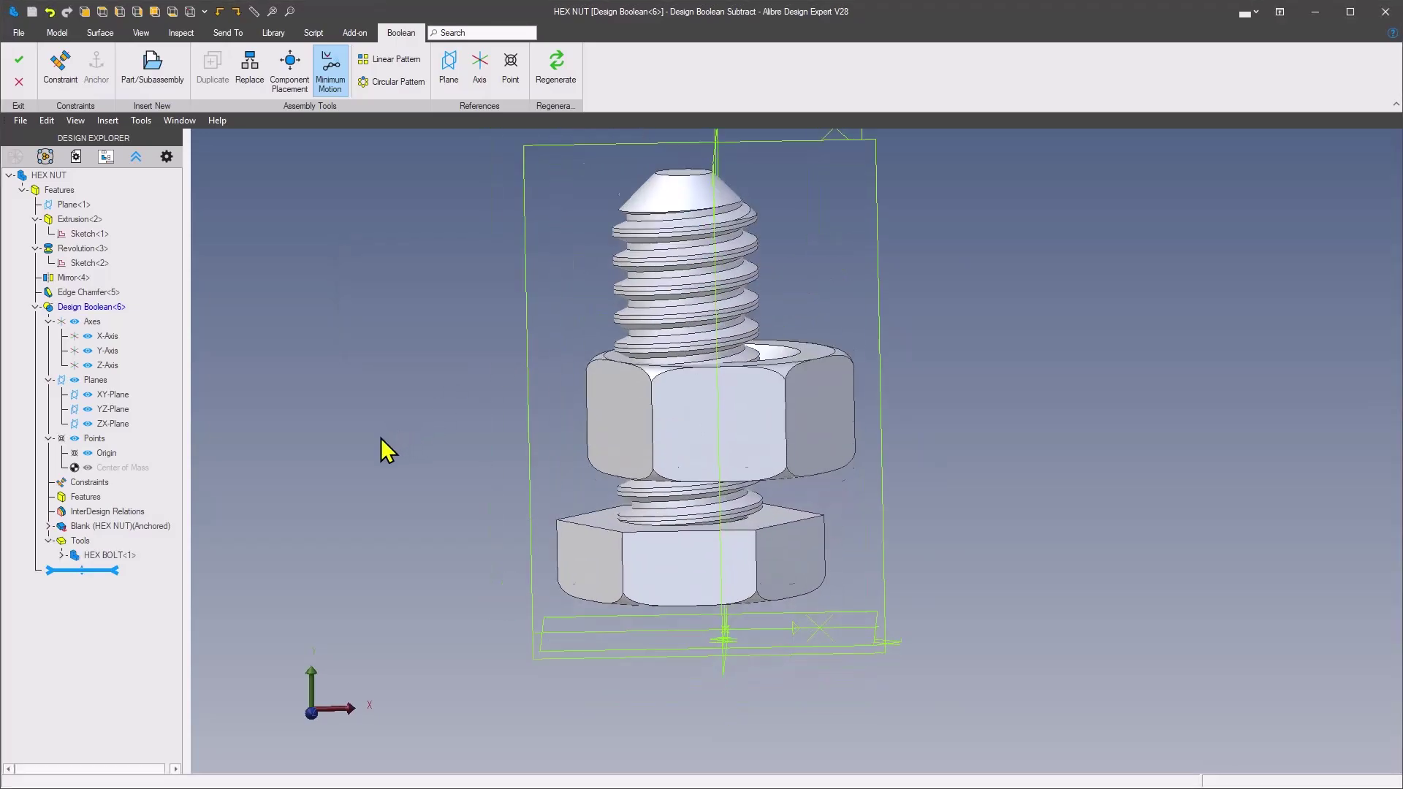
right_click(651, 484)
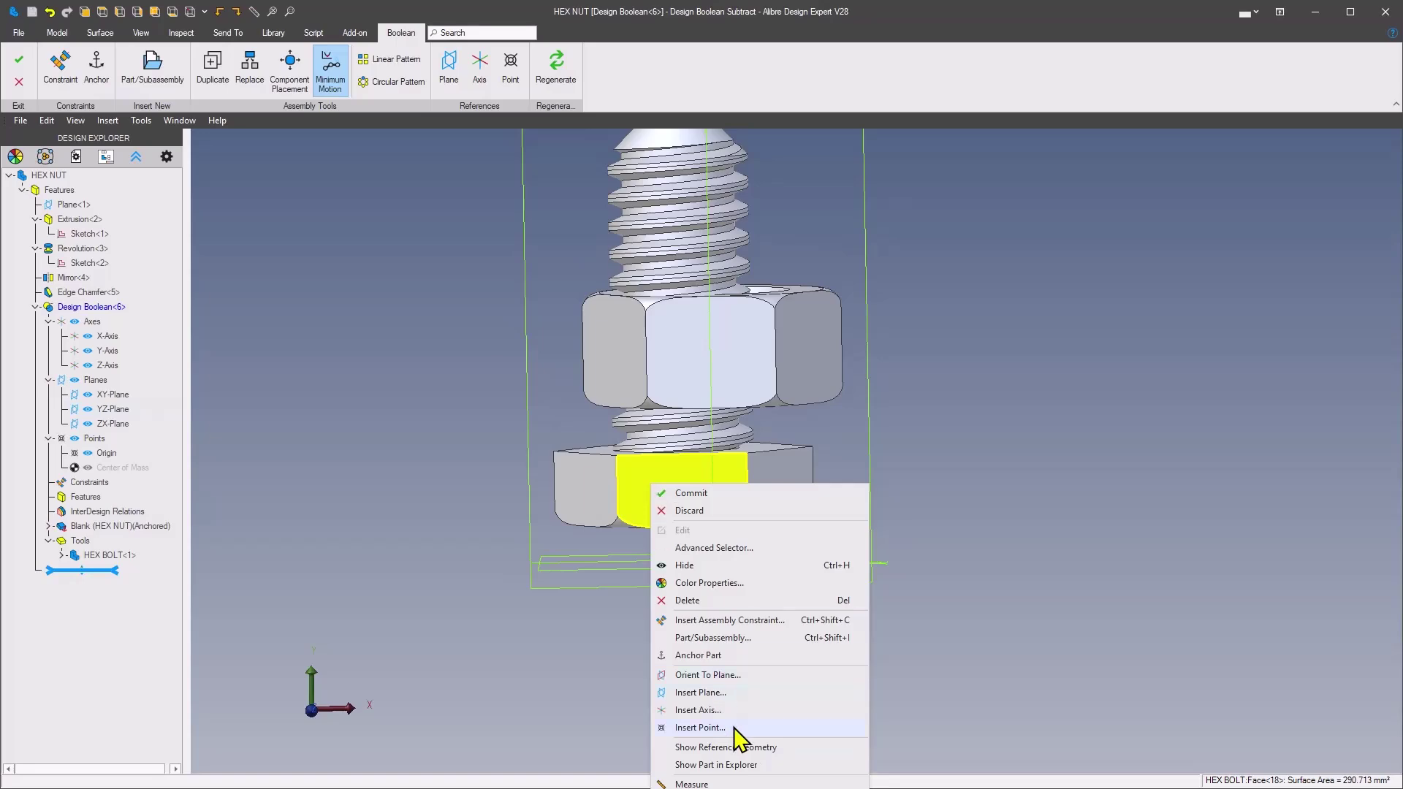
click(743, 753)
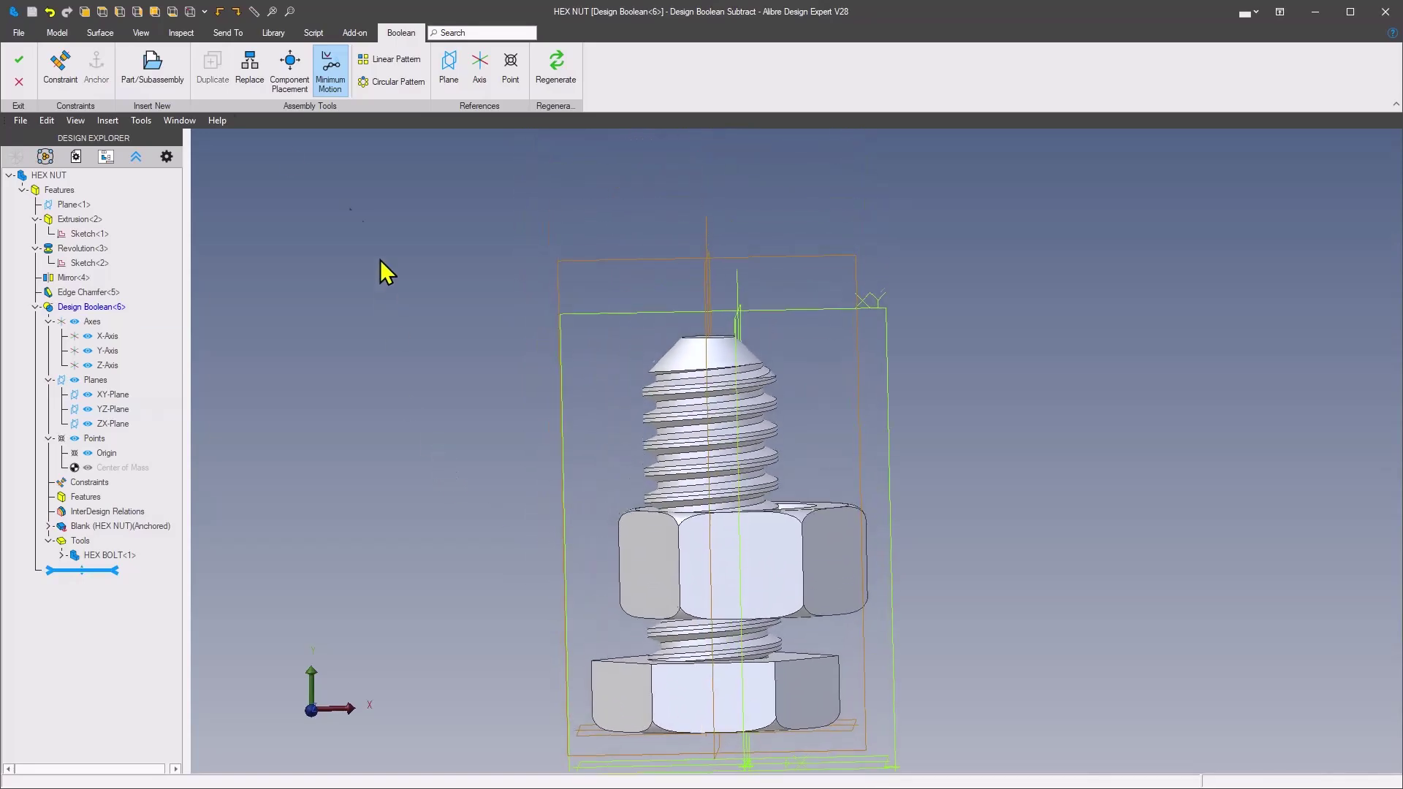
- Add a coaxial constraint between the bolt's Y-Axis and the Boolean feature's Y-Axis
click(58, 71)
scroll(623, 178, up, 5)
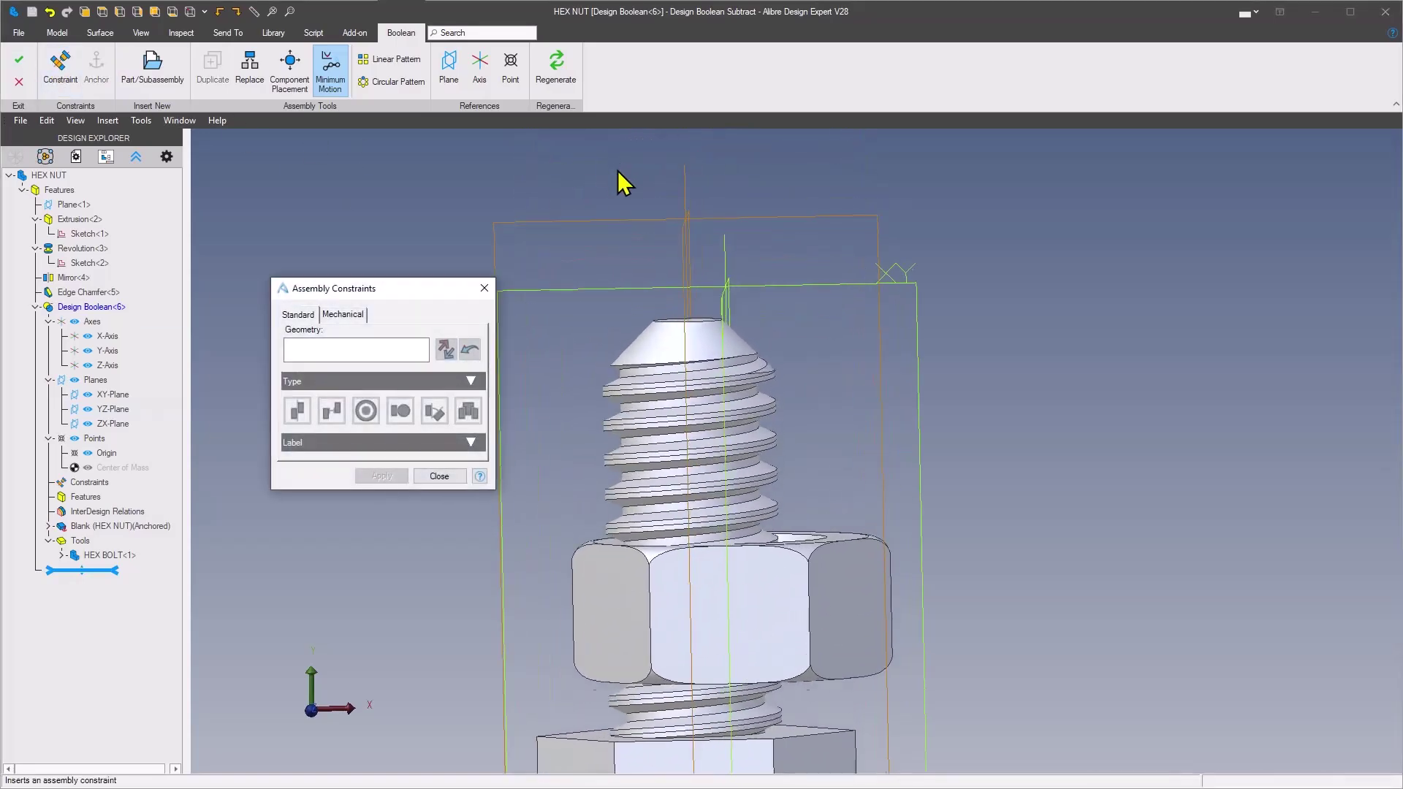
click(681, 209)
click(734, 298)
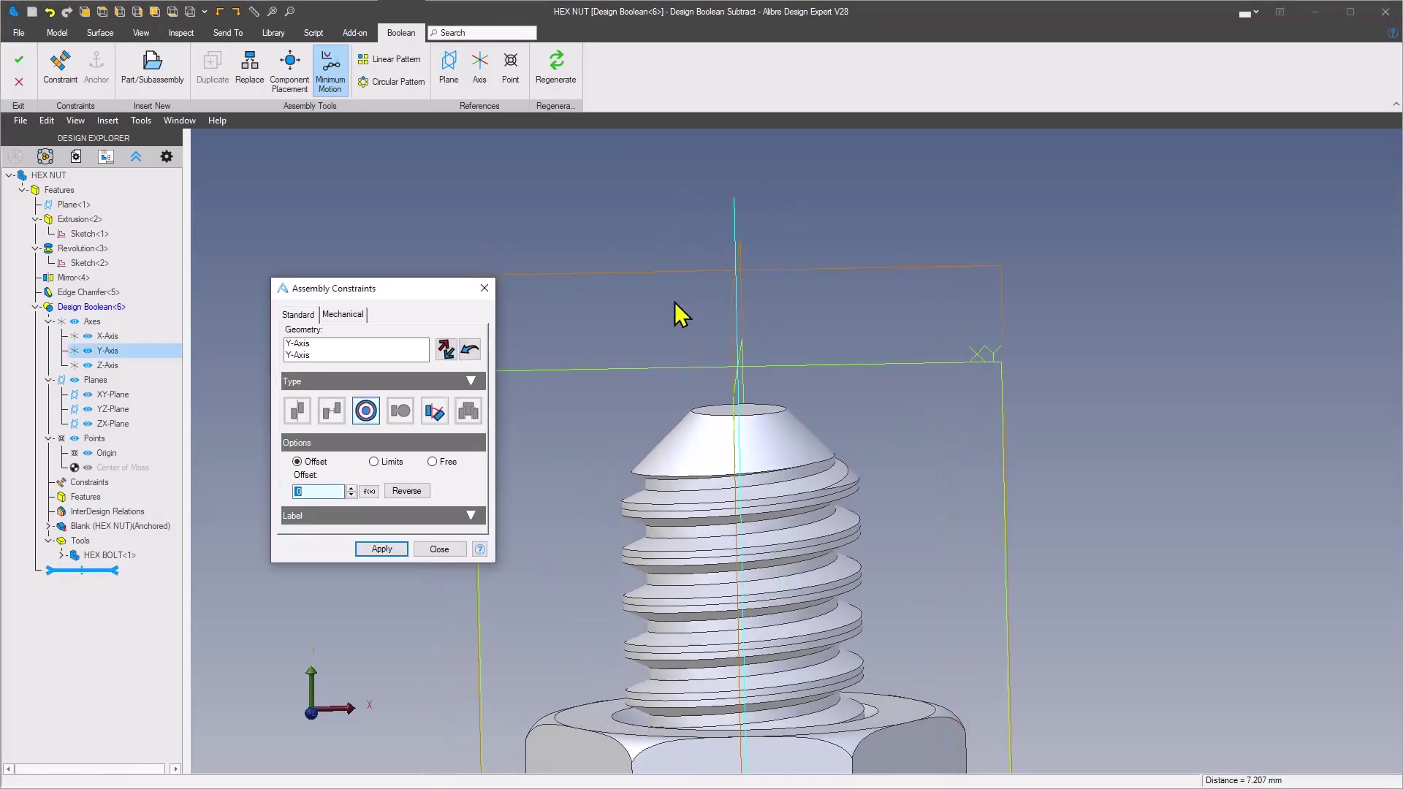
click(381, 549)
scroll(900, 579, up, 5)
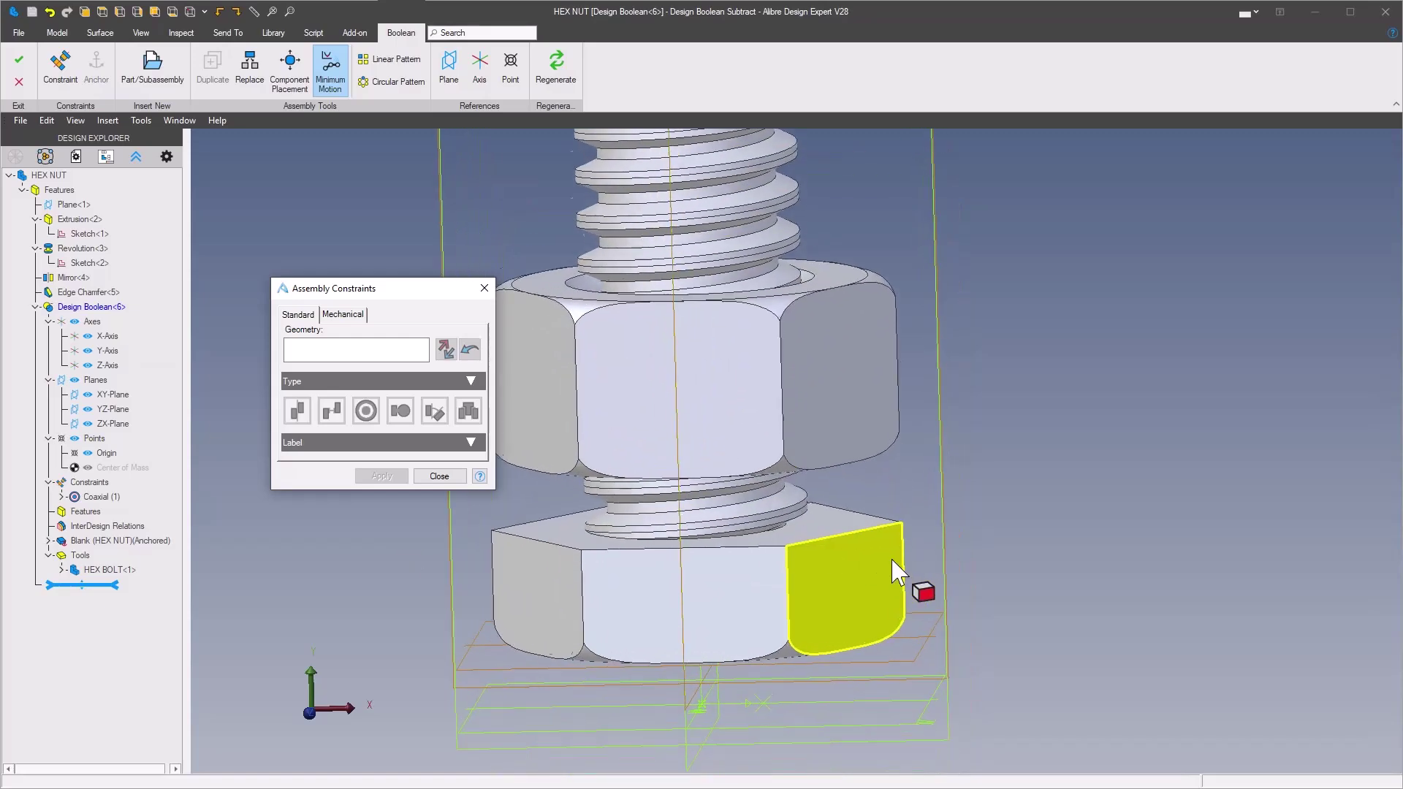
- Add a coaxial constraint between the inserted bolt's X-Axis and the Boolean feature's X-Axis, and finish constraining
scroll(900, 575, up, 2)
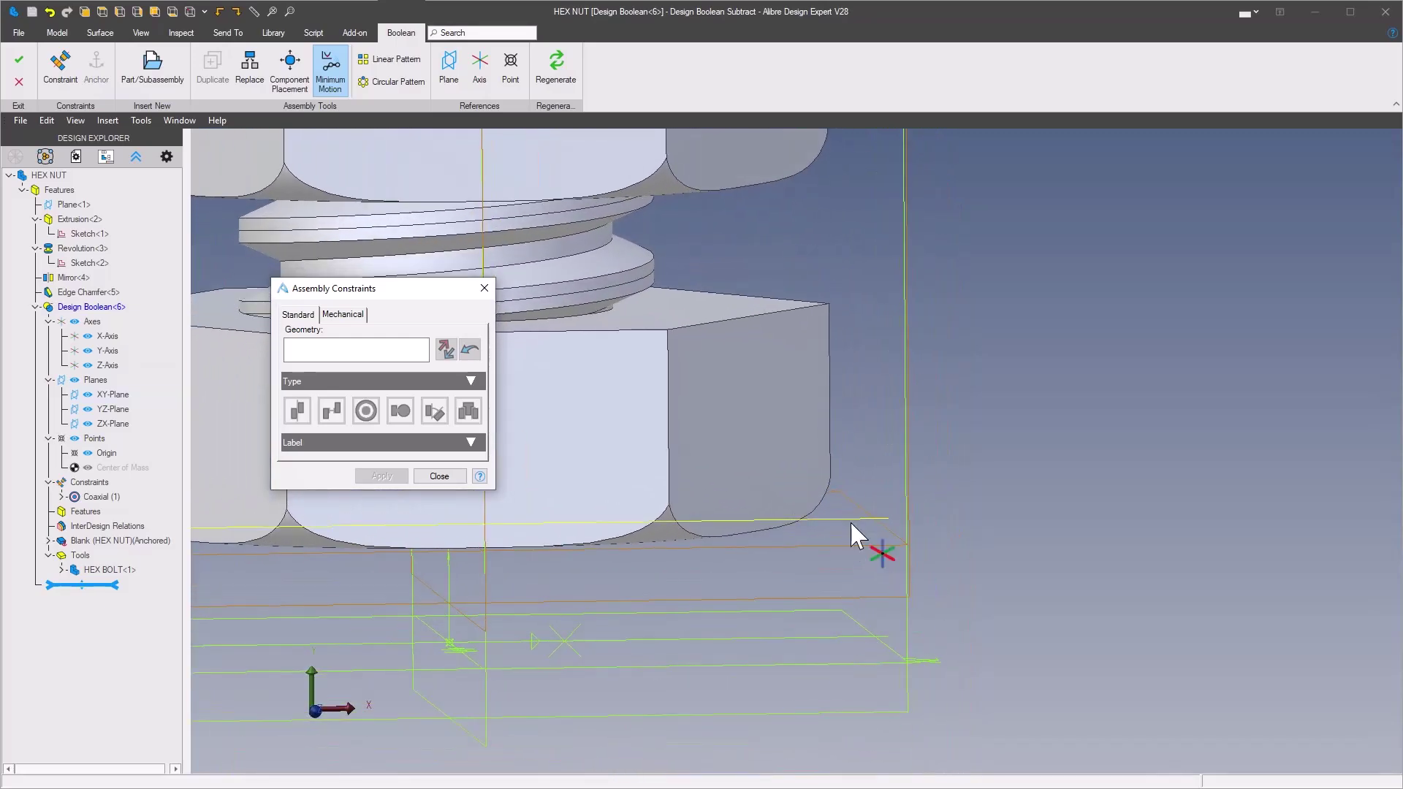
click(840, 563)
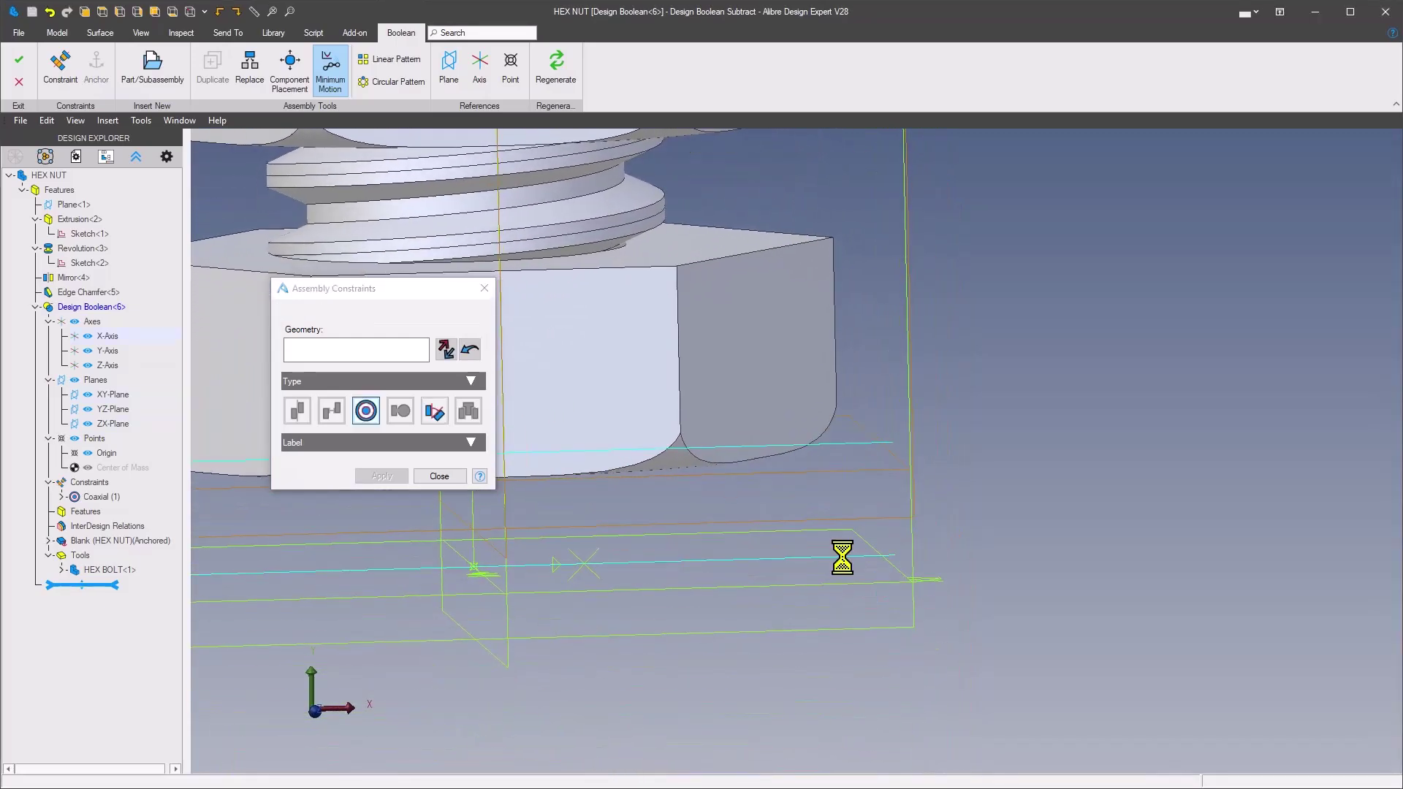
click(382, 549)
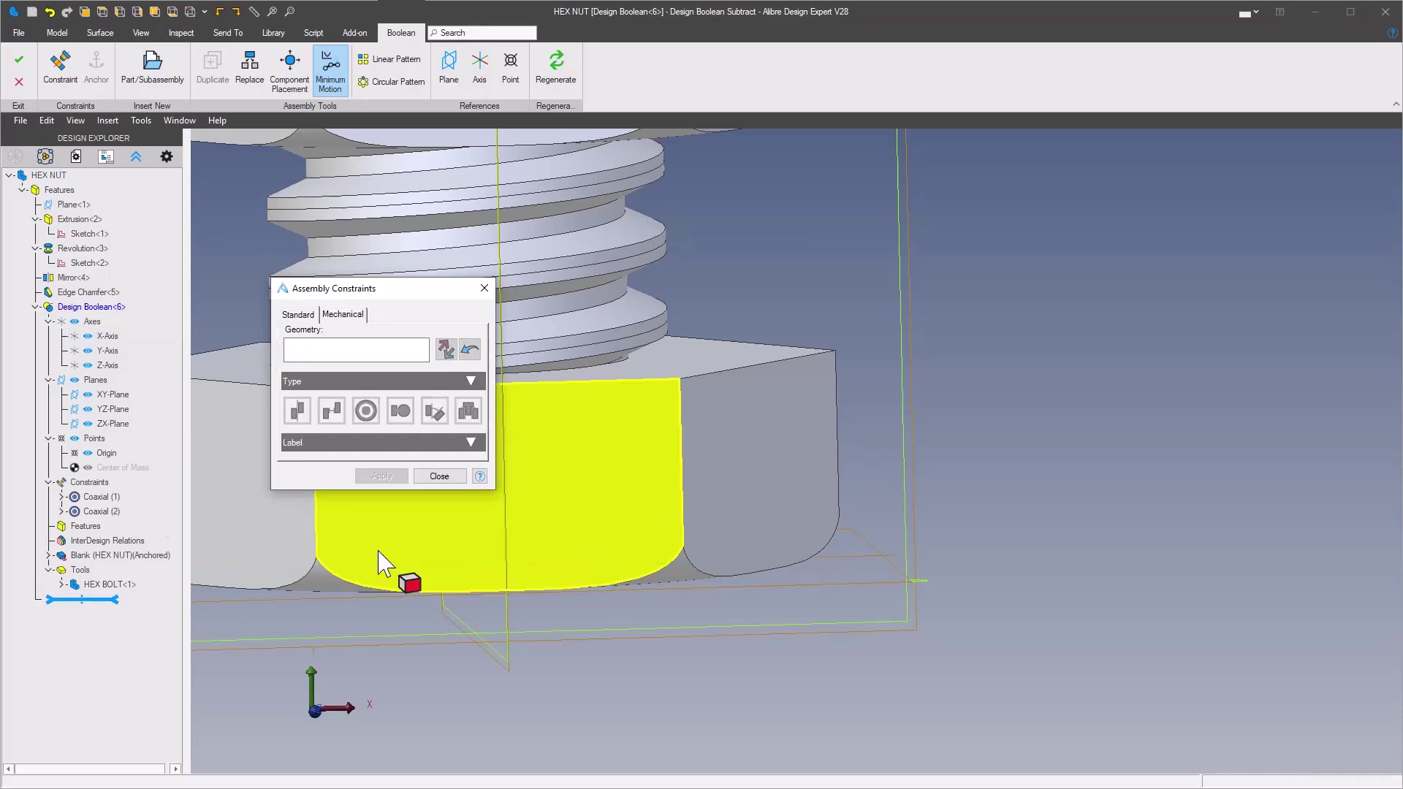
click(439, 476)
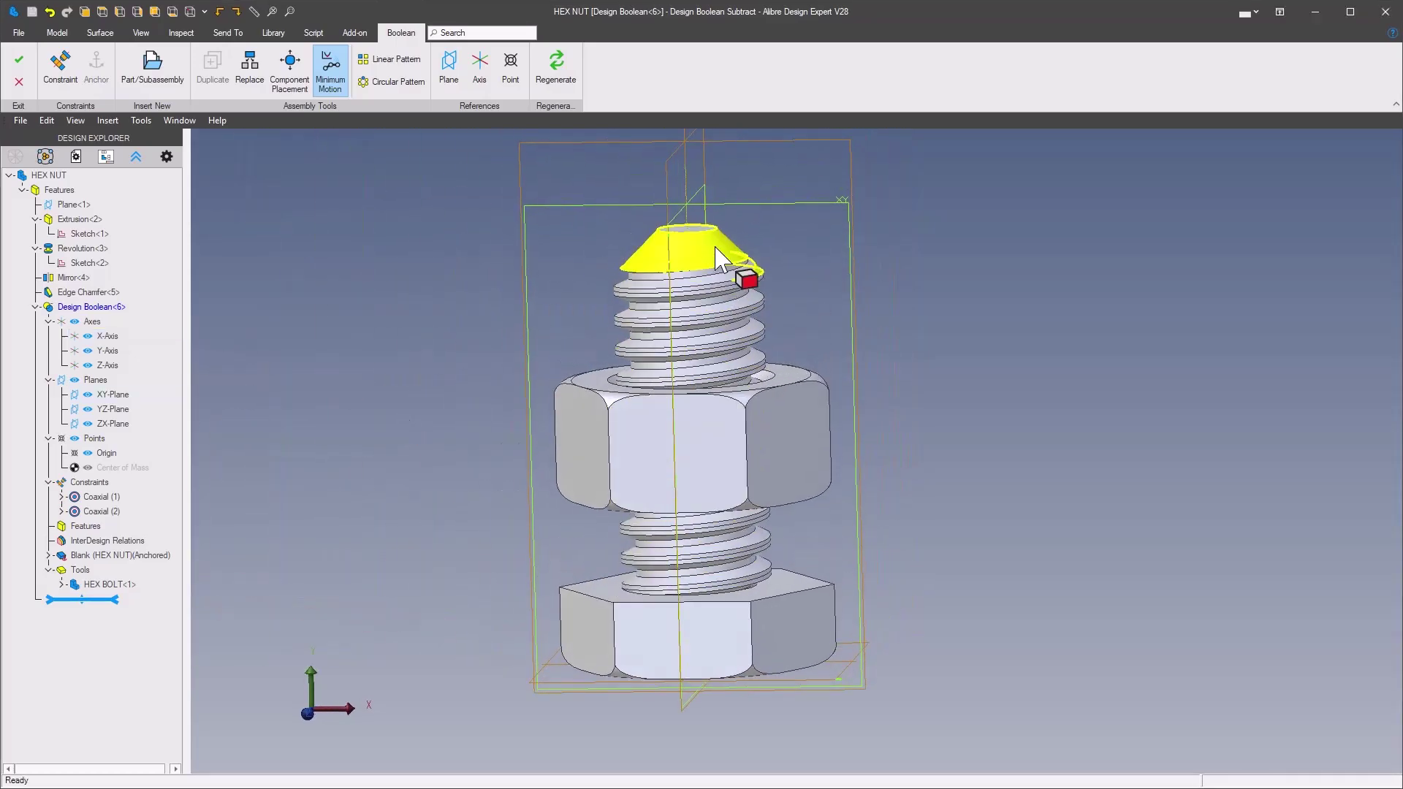
- Hide the inserted hex bolt's reference geometry and commit the Boolean Subtract in the nut
right_click(720, 257)
click(791, 511)
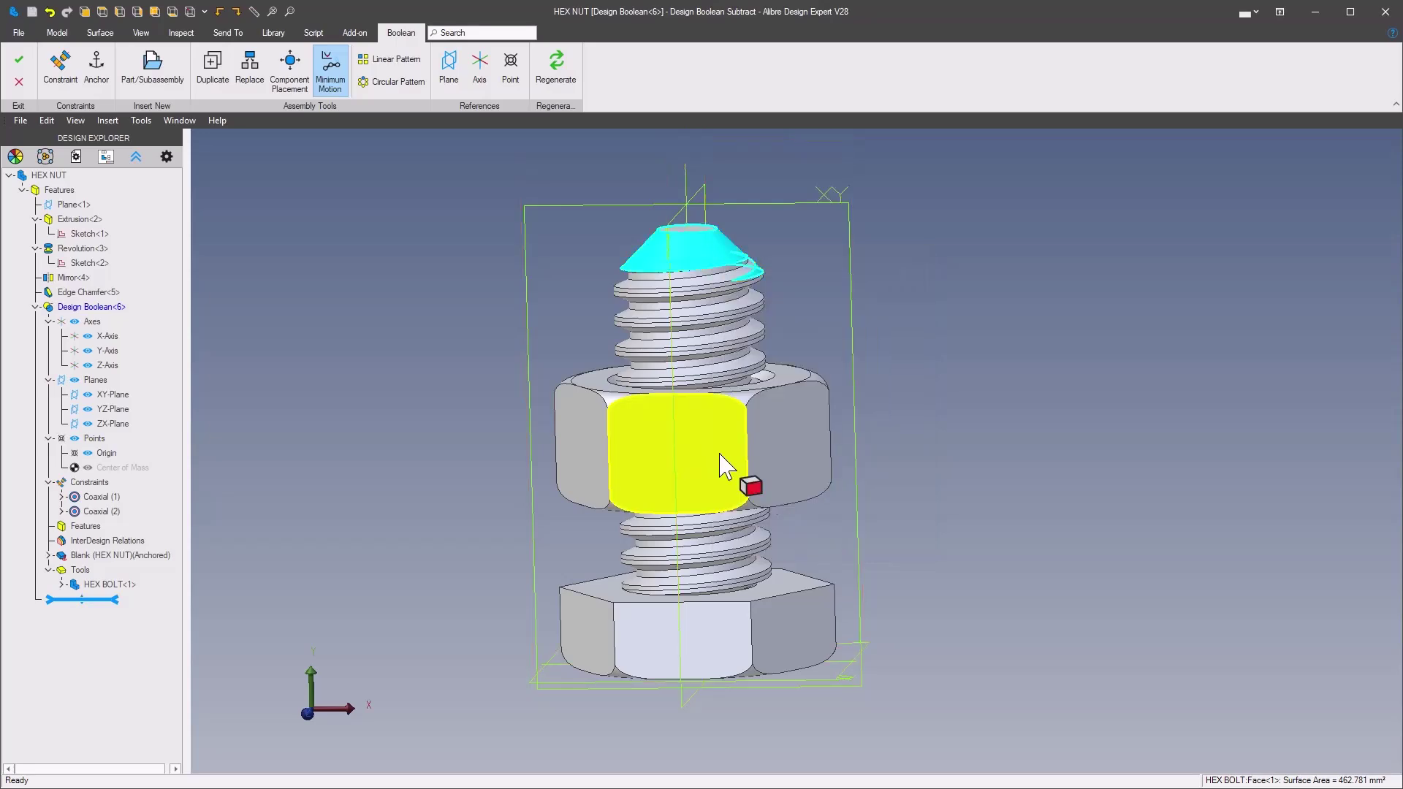
middle_drag(397, 339, 364, 342)
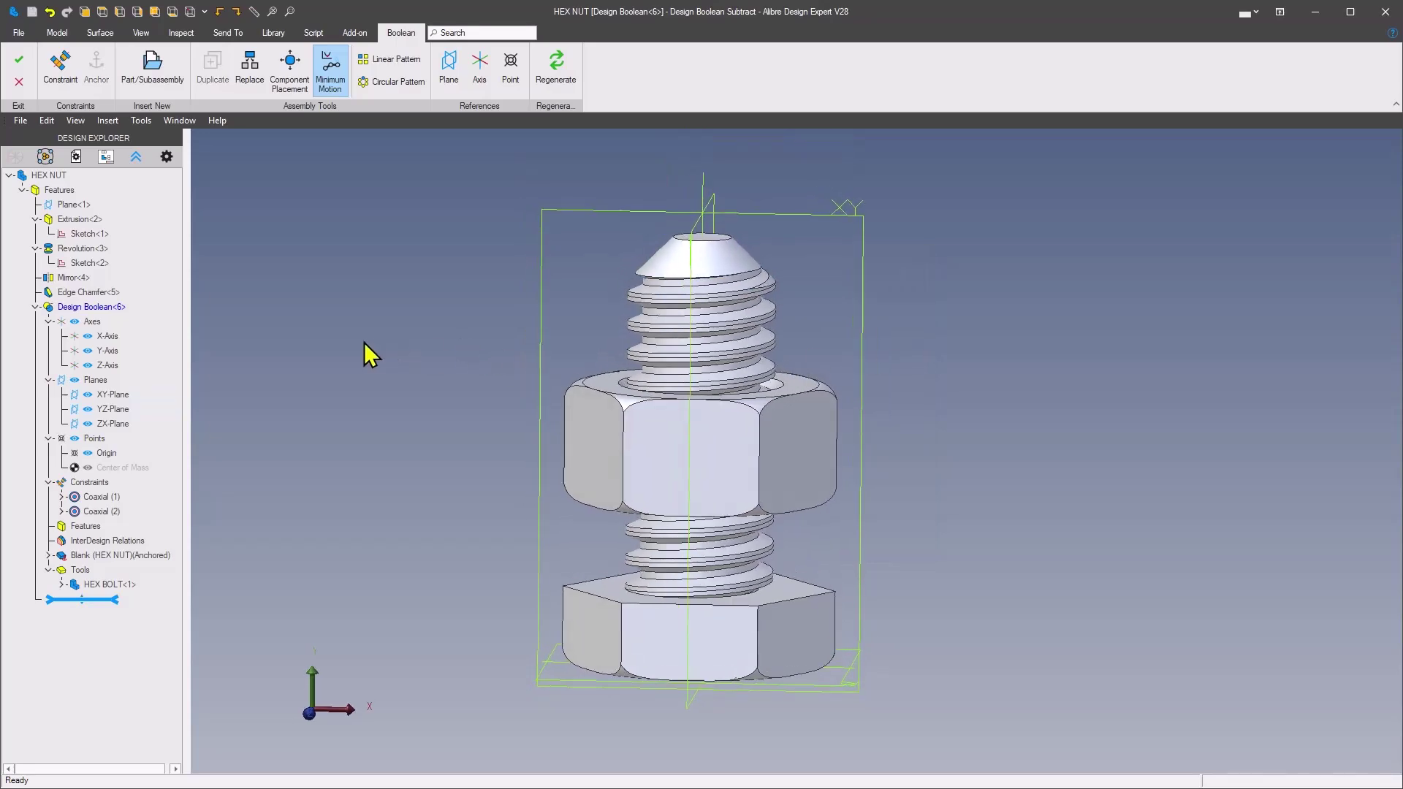
scroll(361, 343, up, 2)
scroll(358, 342, down, 3)
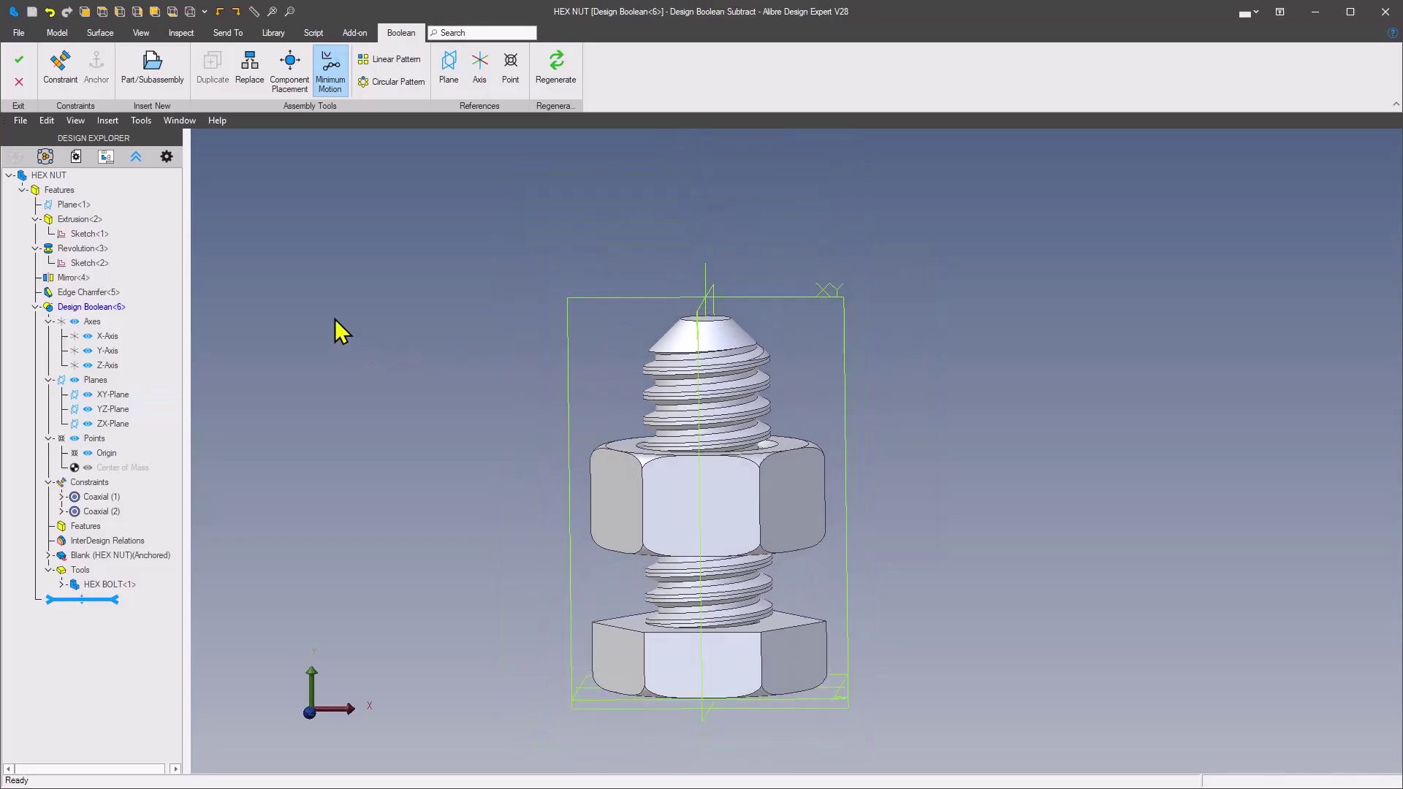
click(20, 63)
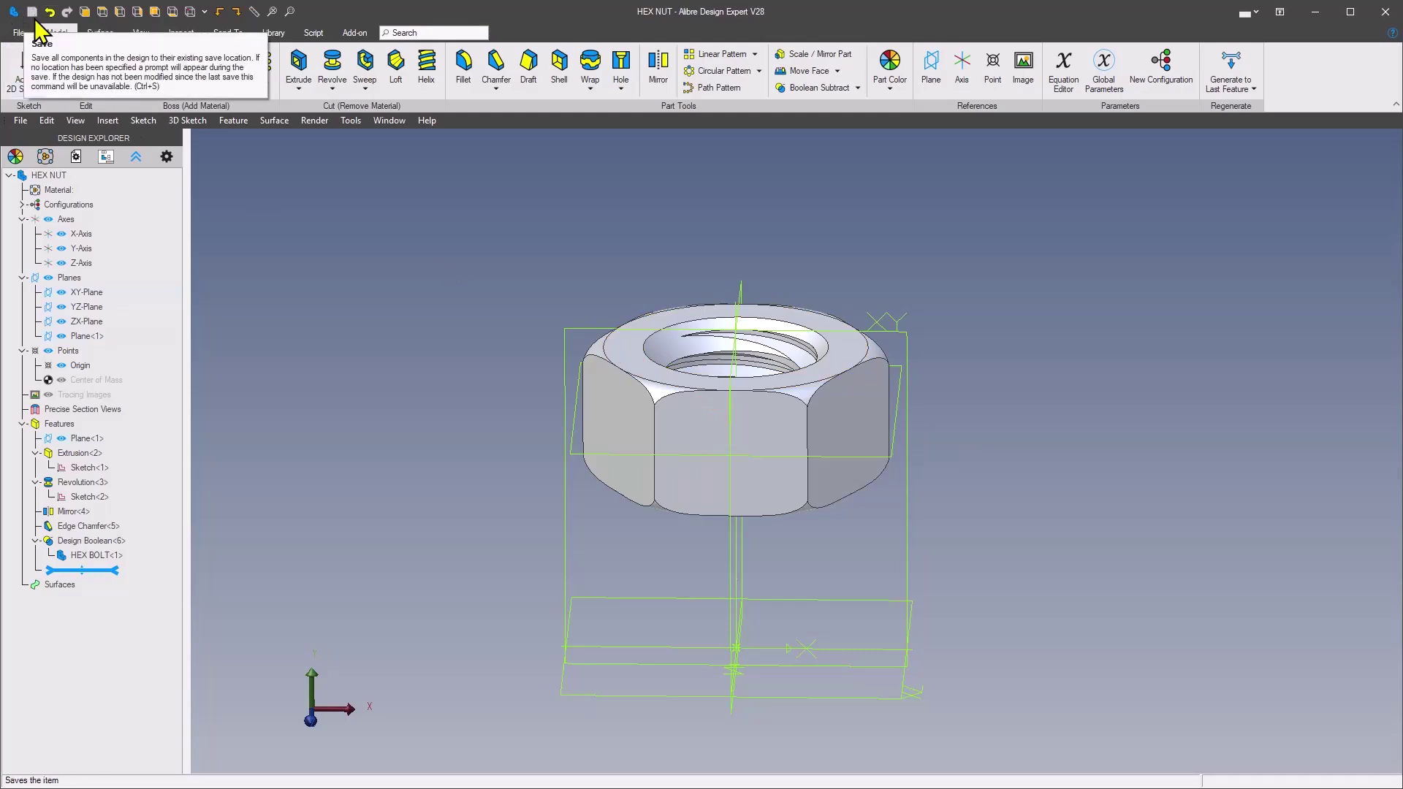
- Close the nut's separate editing window and save the modified BOLT NUT ASSY and HEX NUT files
click(19, 121)
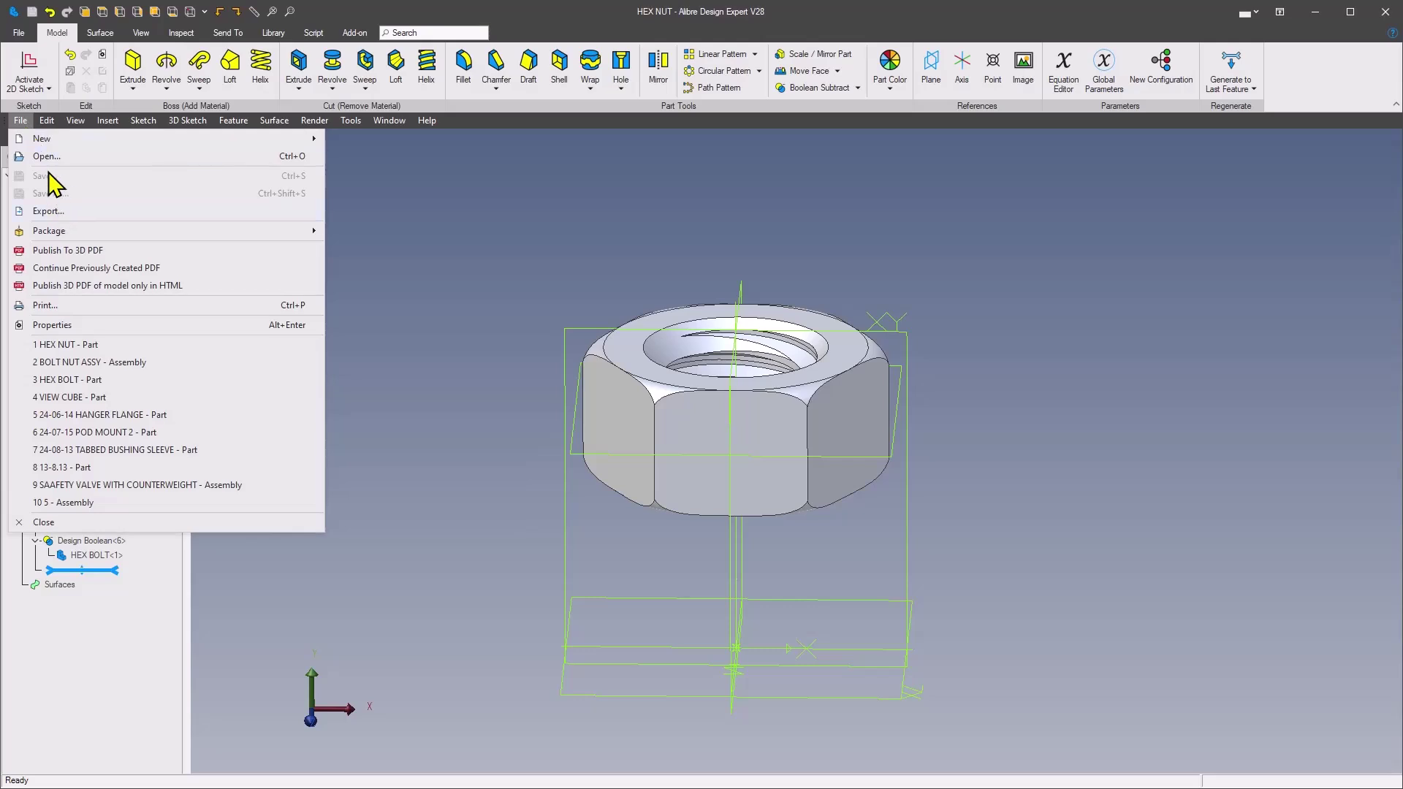
click(648, 247)
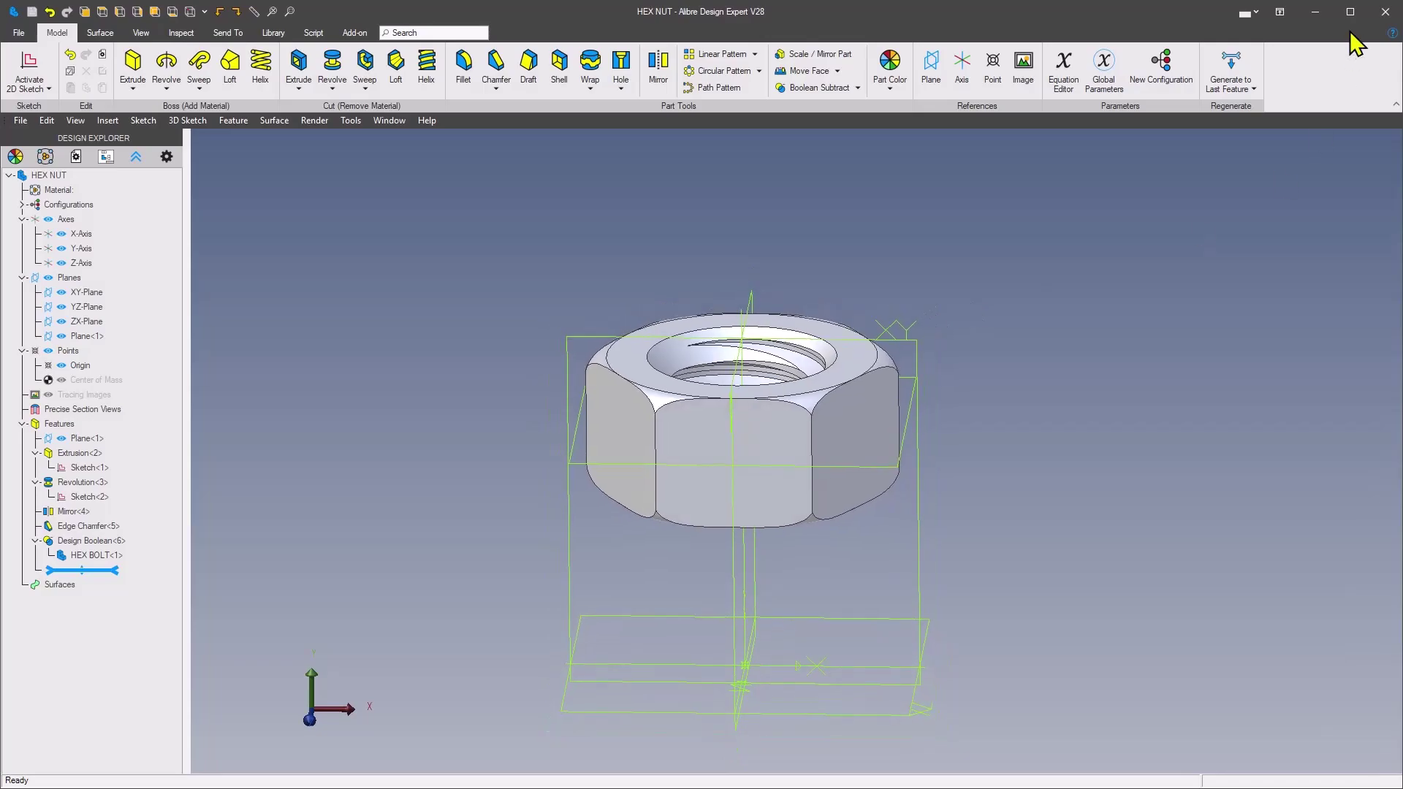
click(1383, 13)
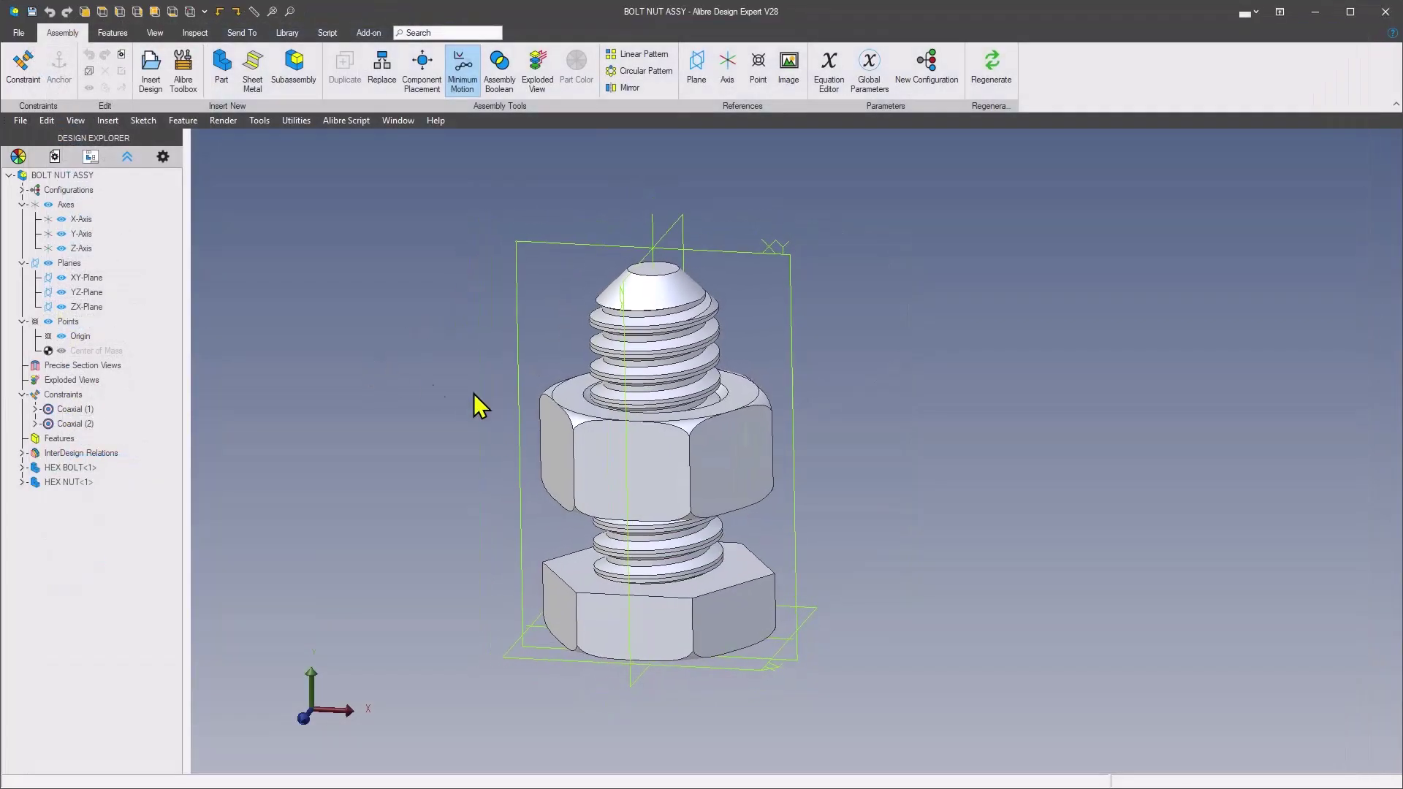
click(32, 11)
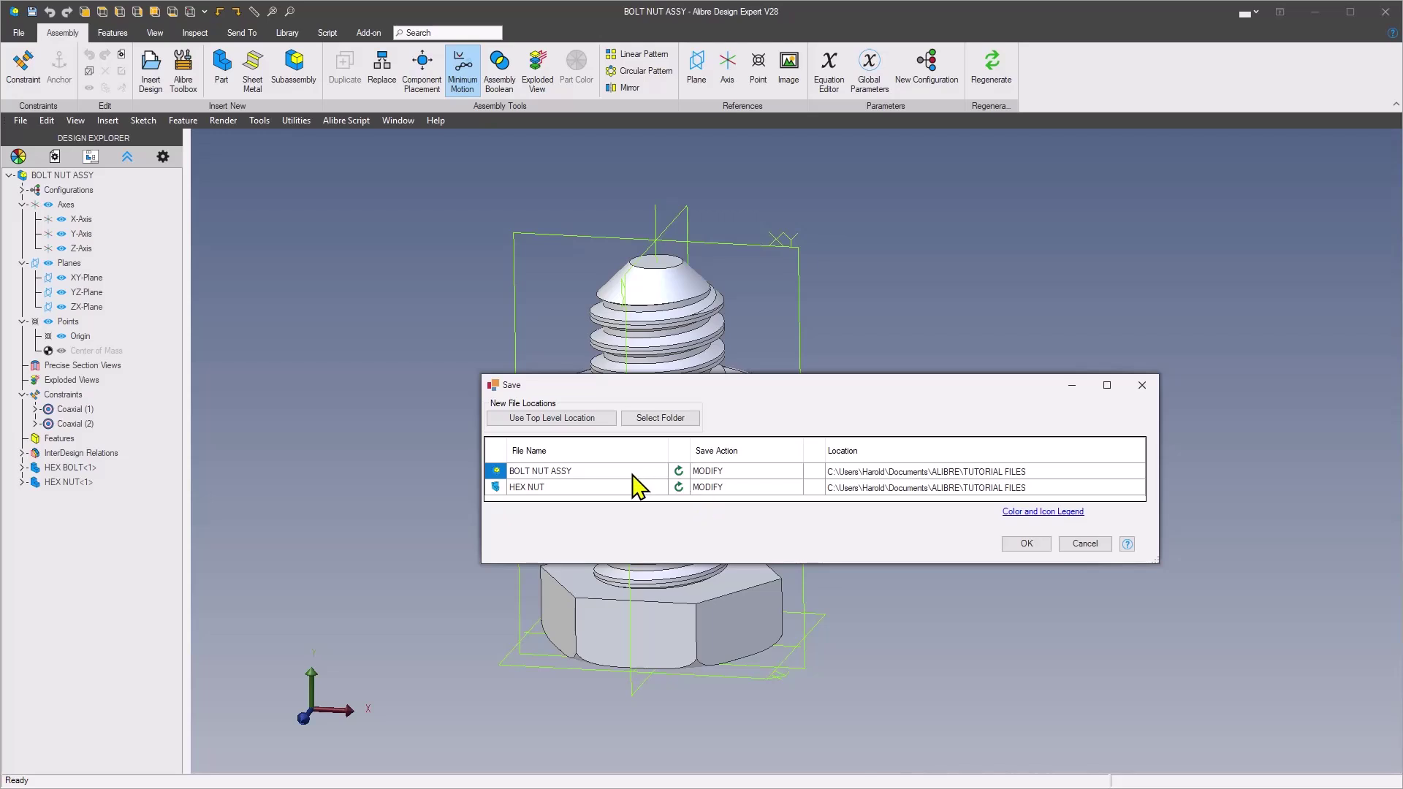
click(1025, 545)
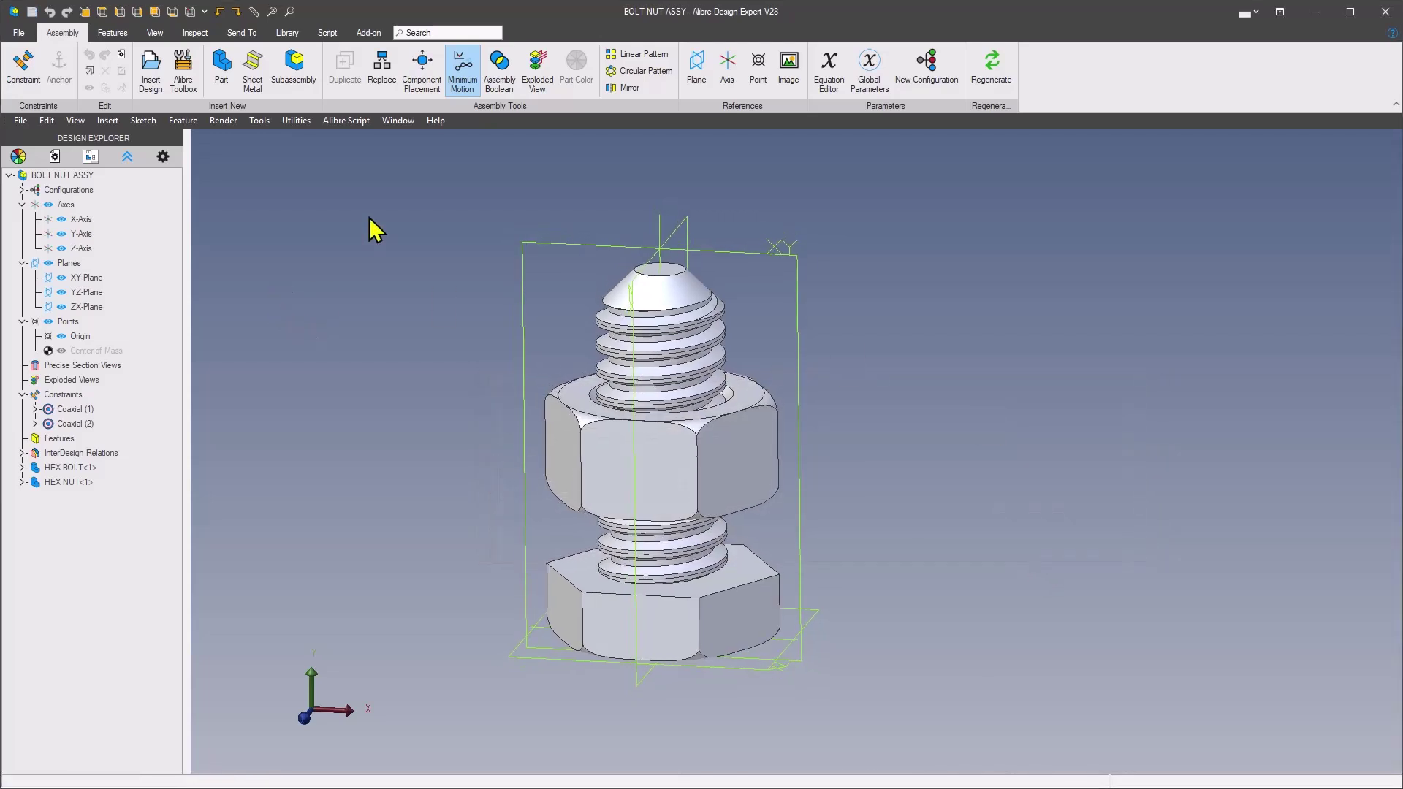
- Section the assembly on the XY plane, examine the thread fit between nut and bolt, and turn the section off
click(196, 34)
click(257, 67)
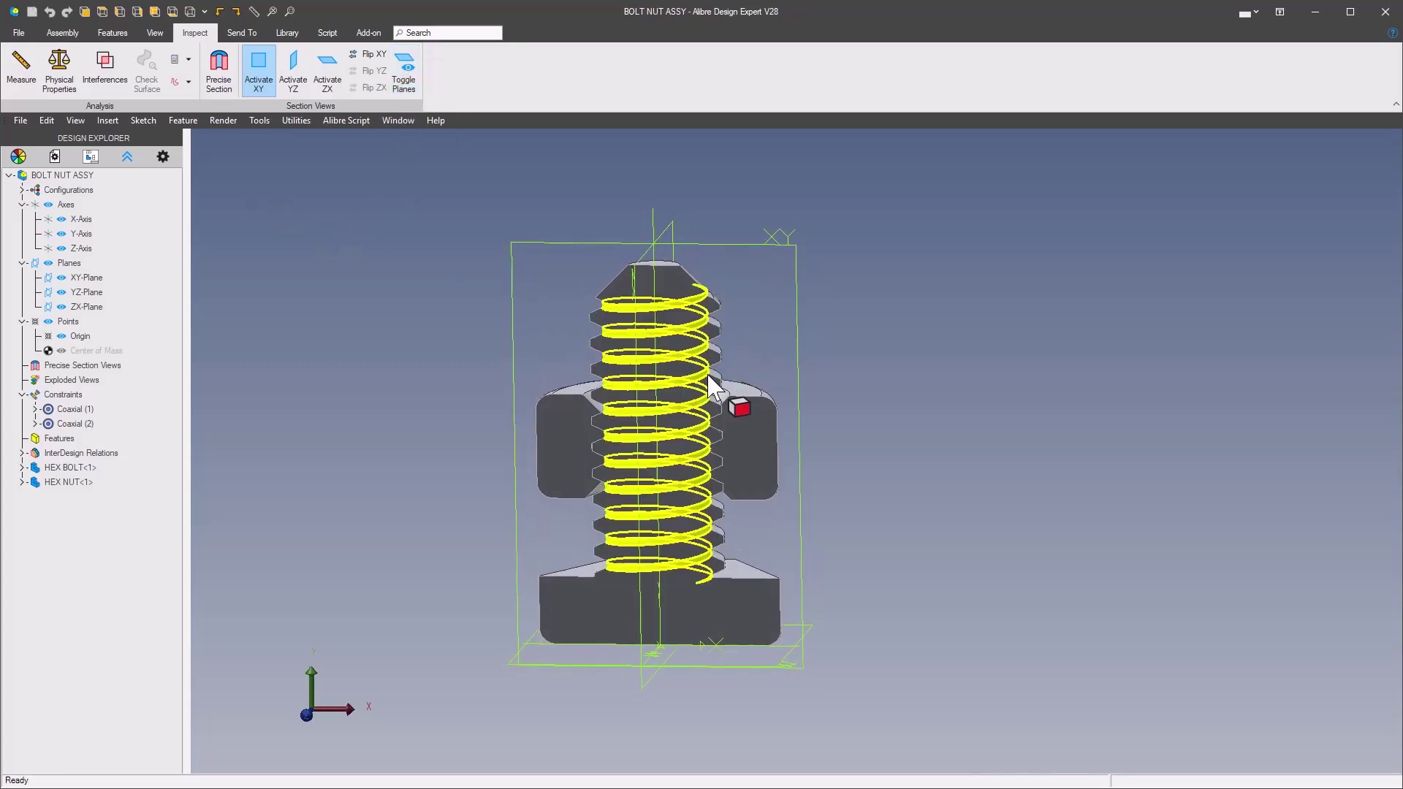
scroll(888, 382, up, 5)
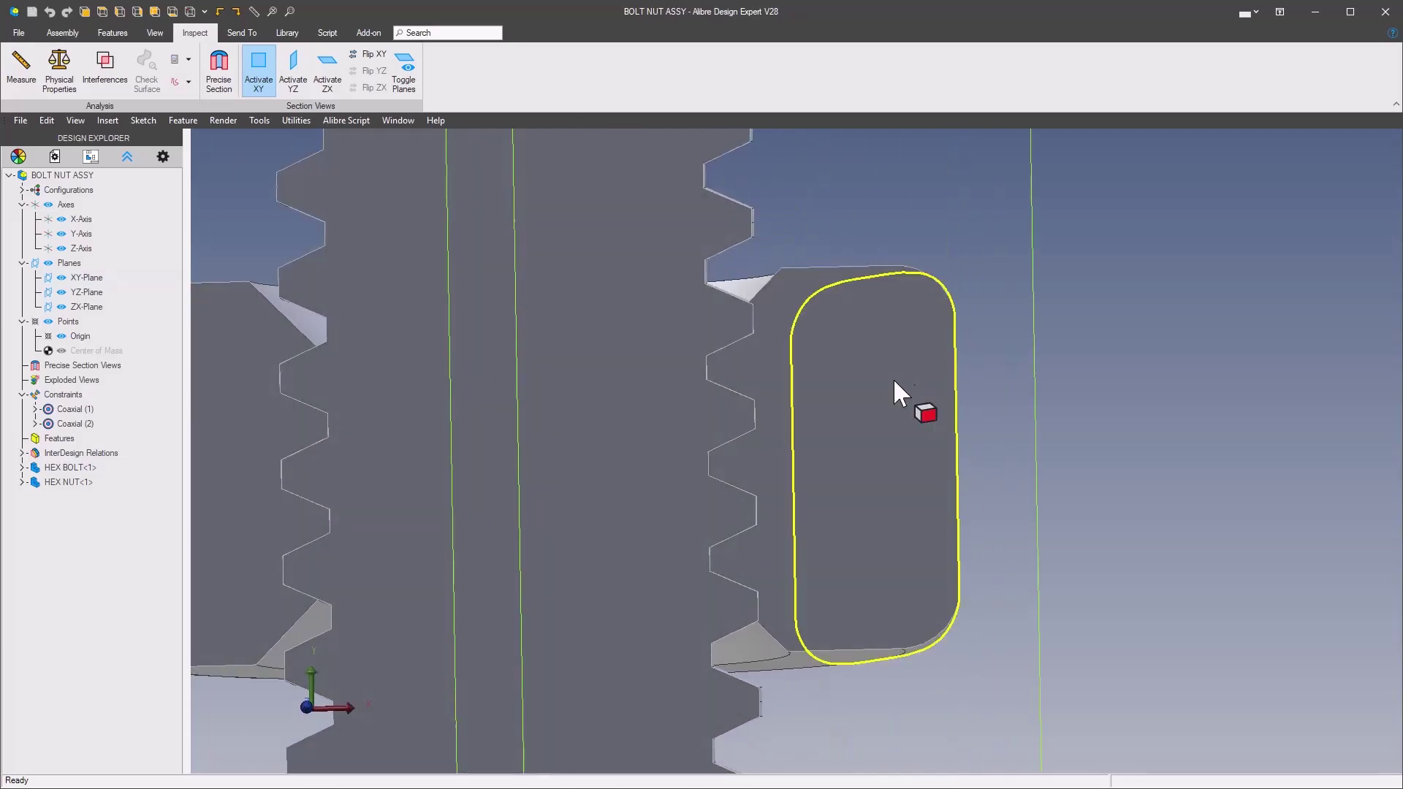
scroll(852, 292, down, 2)
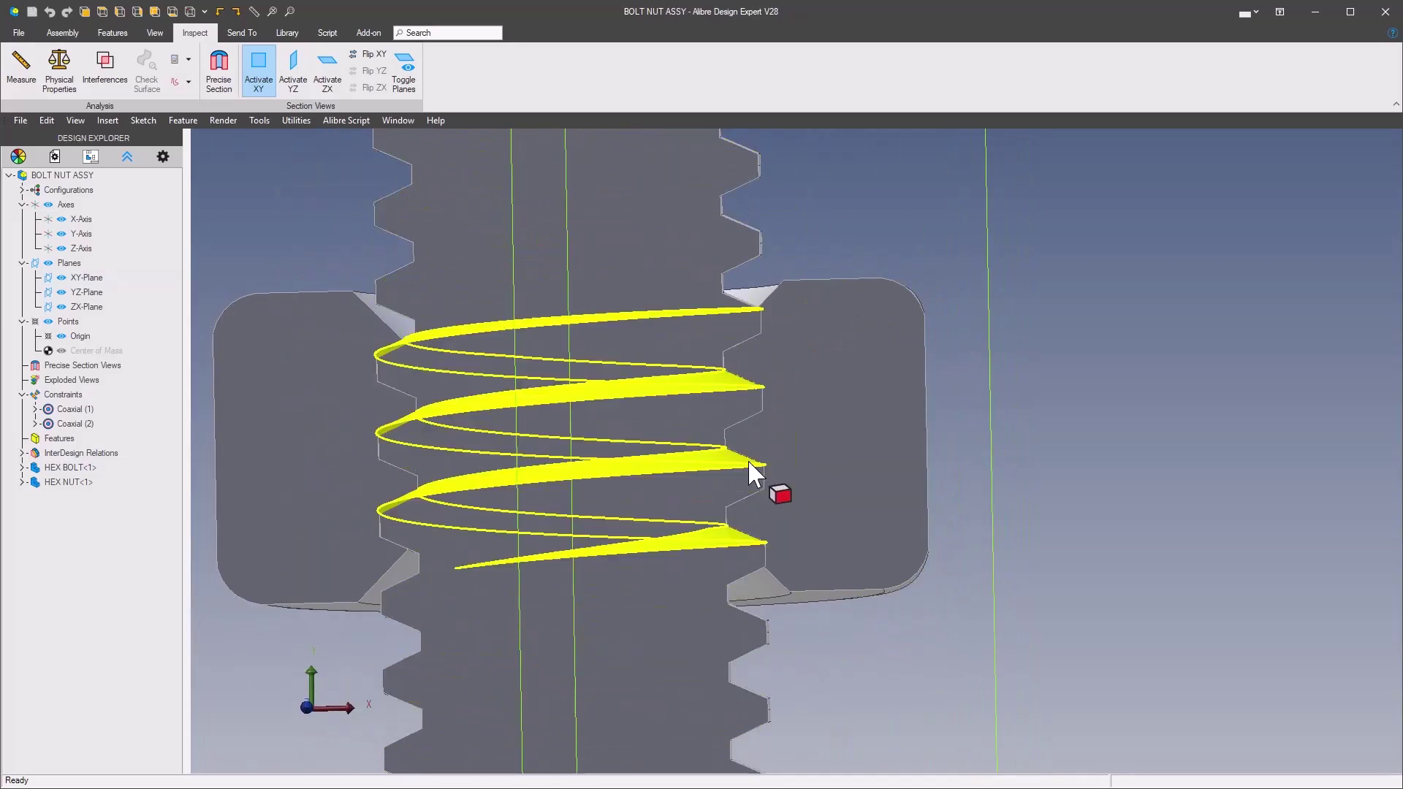
scroll(756, 468, down, 1)
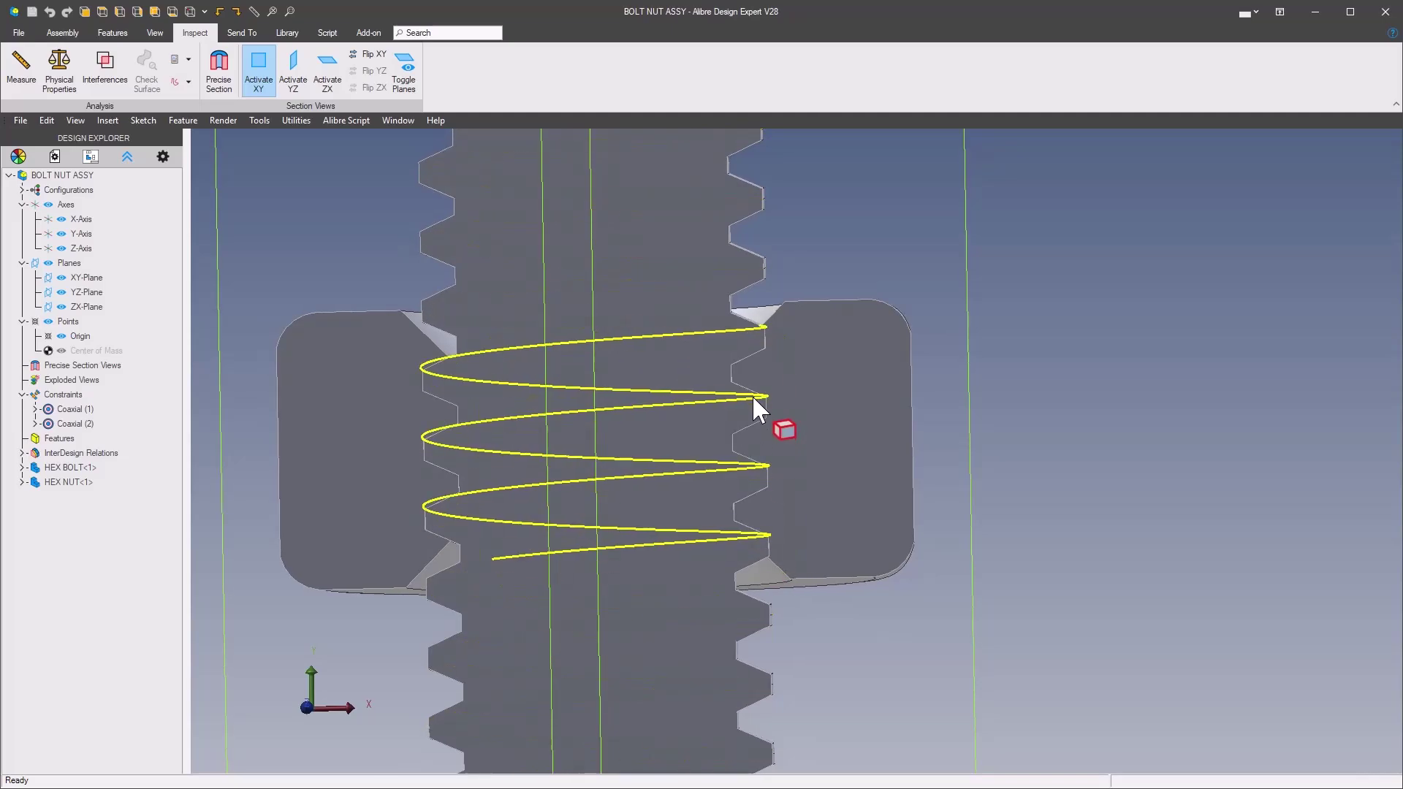
scroll(1072, 453, down, 4)
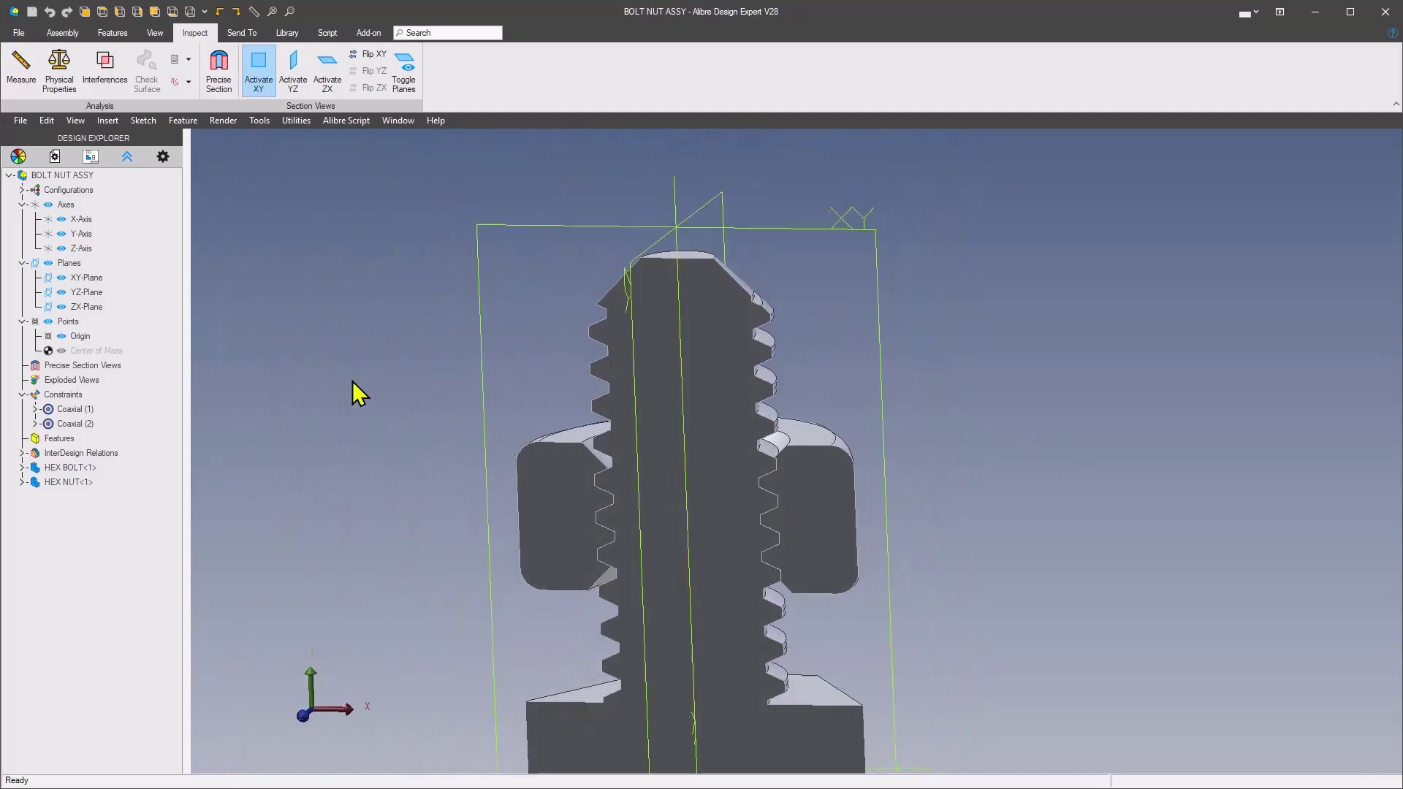
scroll(352, 379, down, 3)
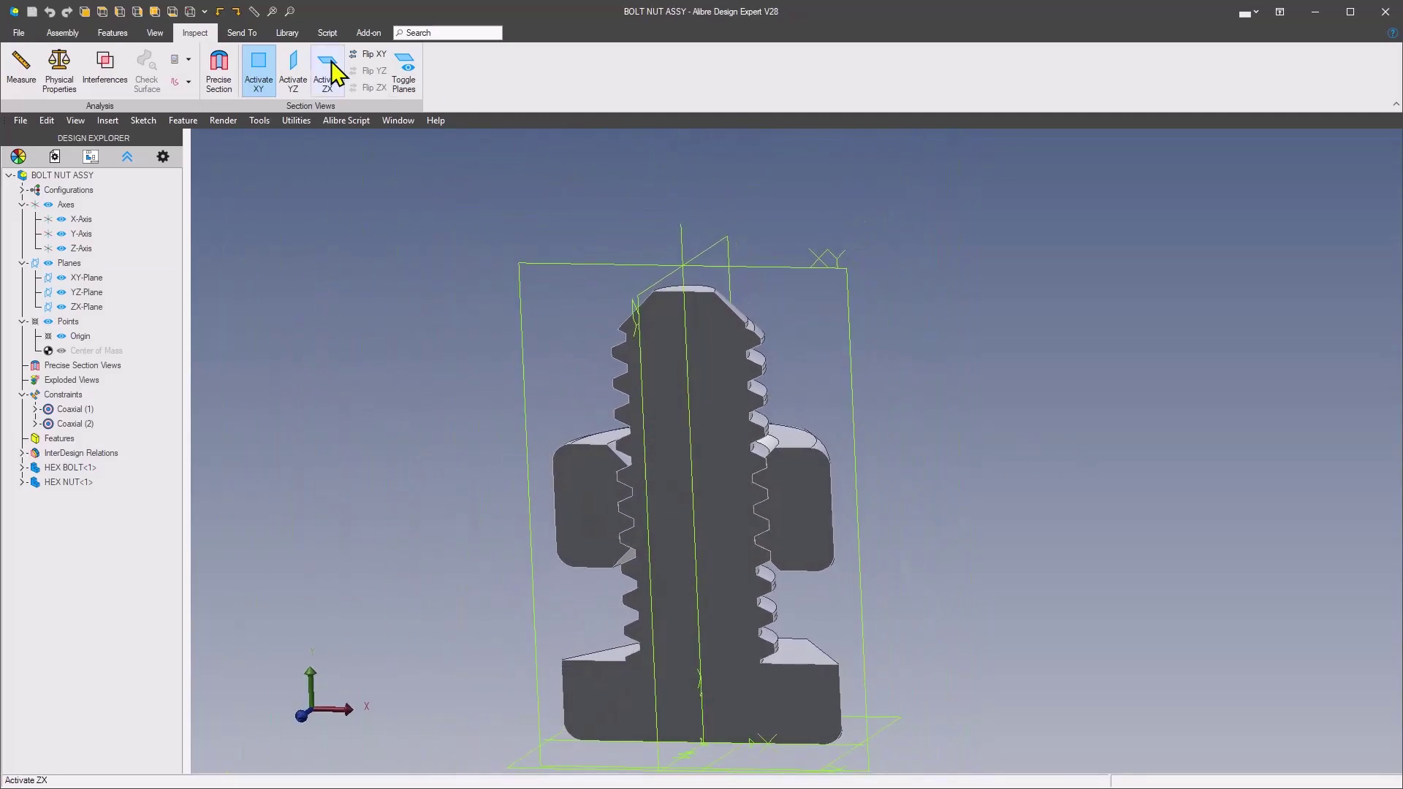
click(257, 70)
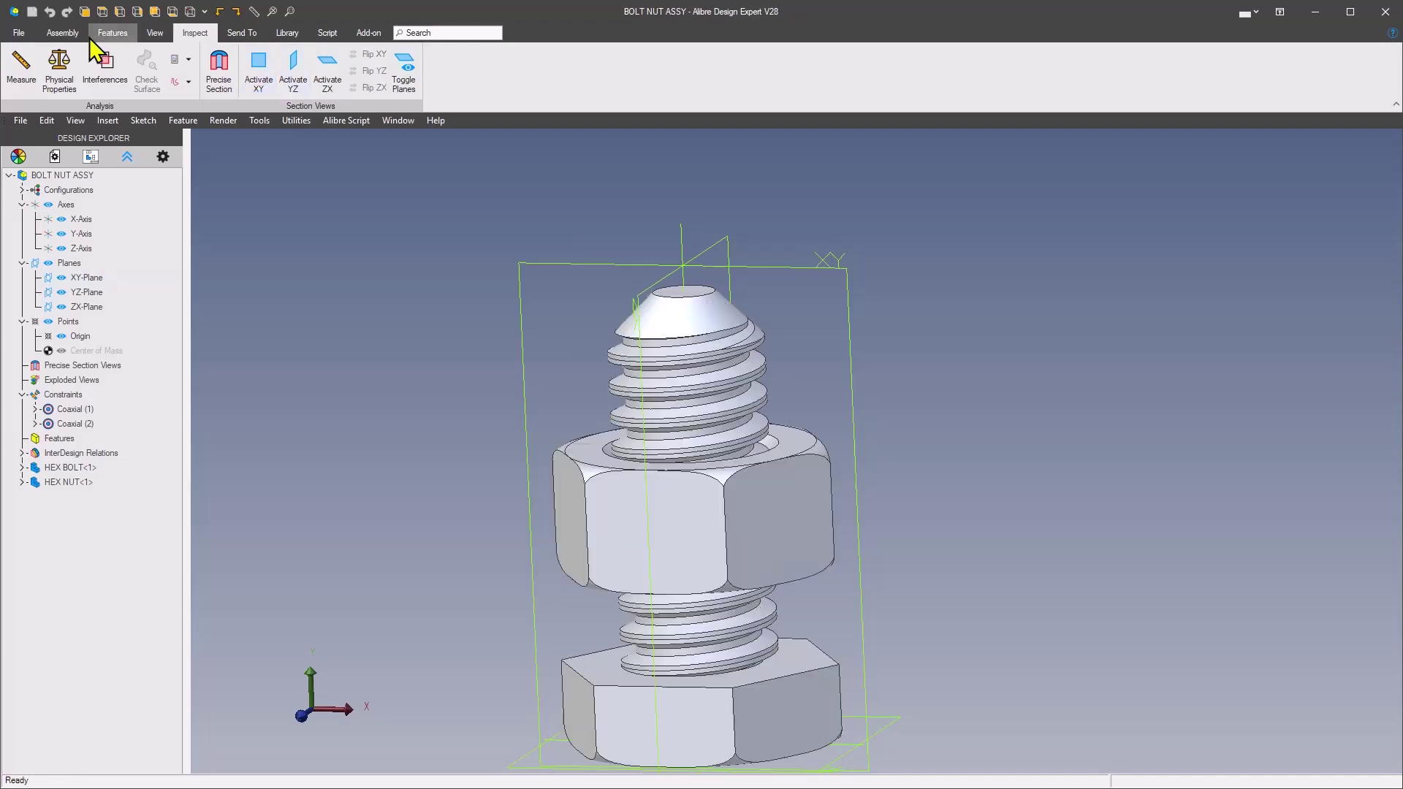
click(62, 33)
middle_drag(865, 366, 870, 517)
middle_drag(839, 439, 889, 460)
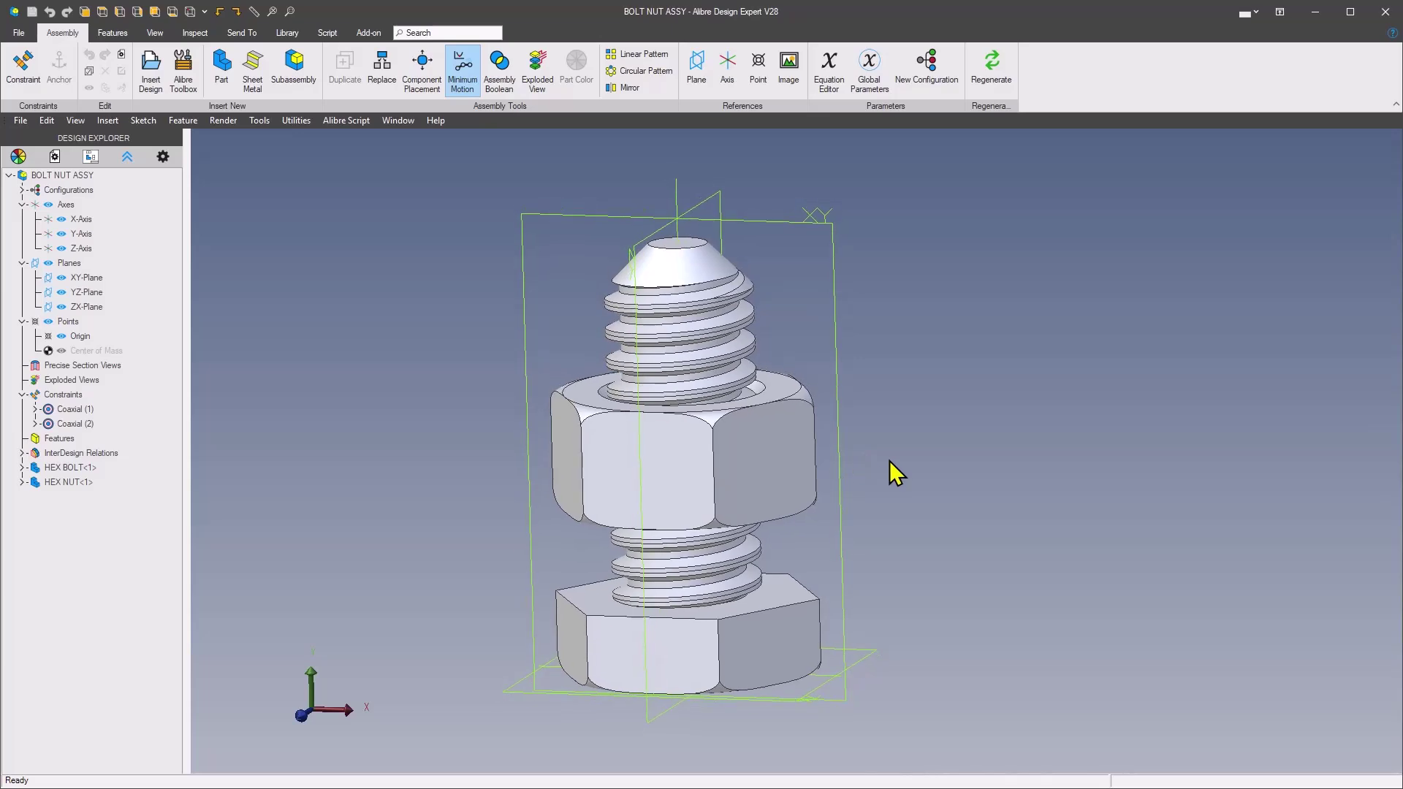
scroll(741, 541, down, 1)
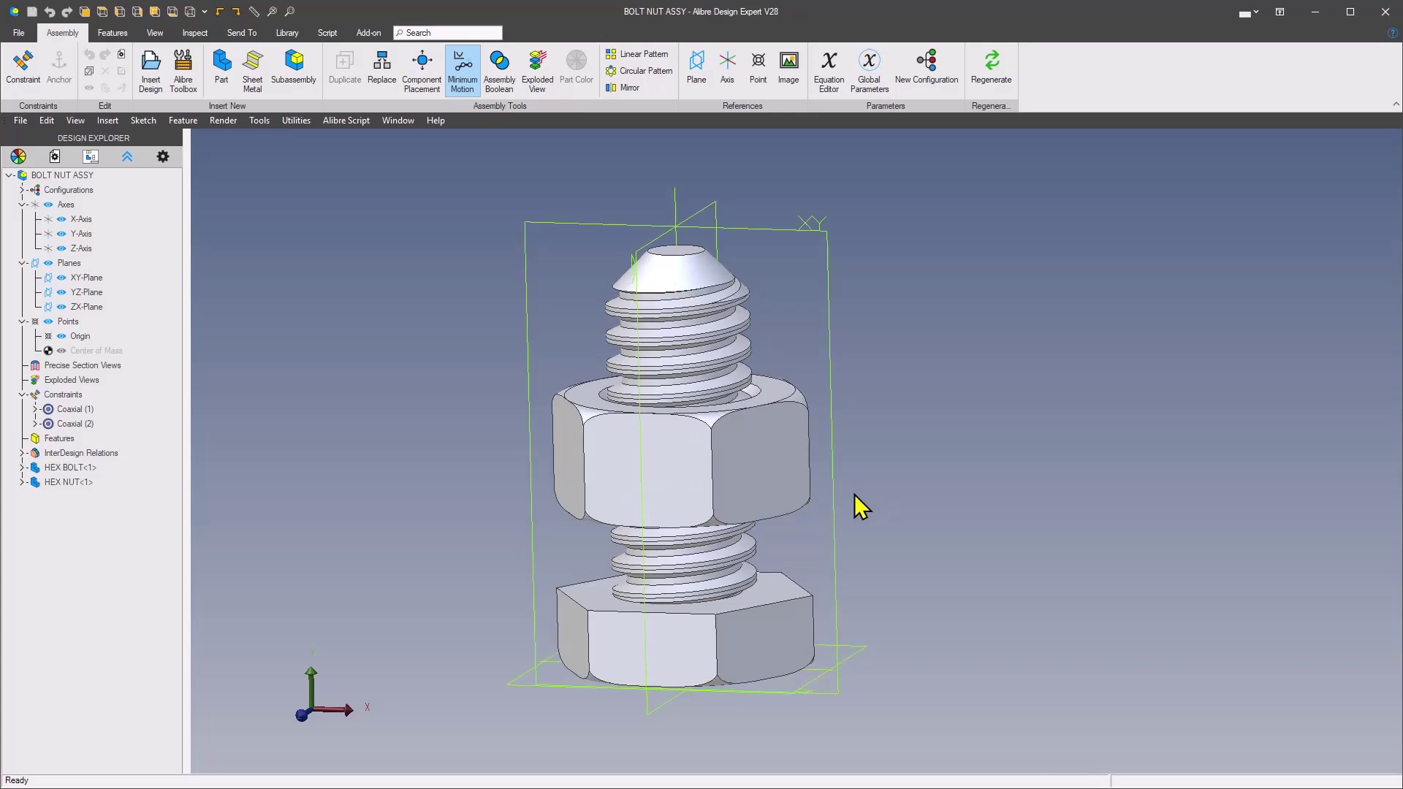
scroll(906, 476, up, 1)
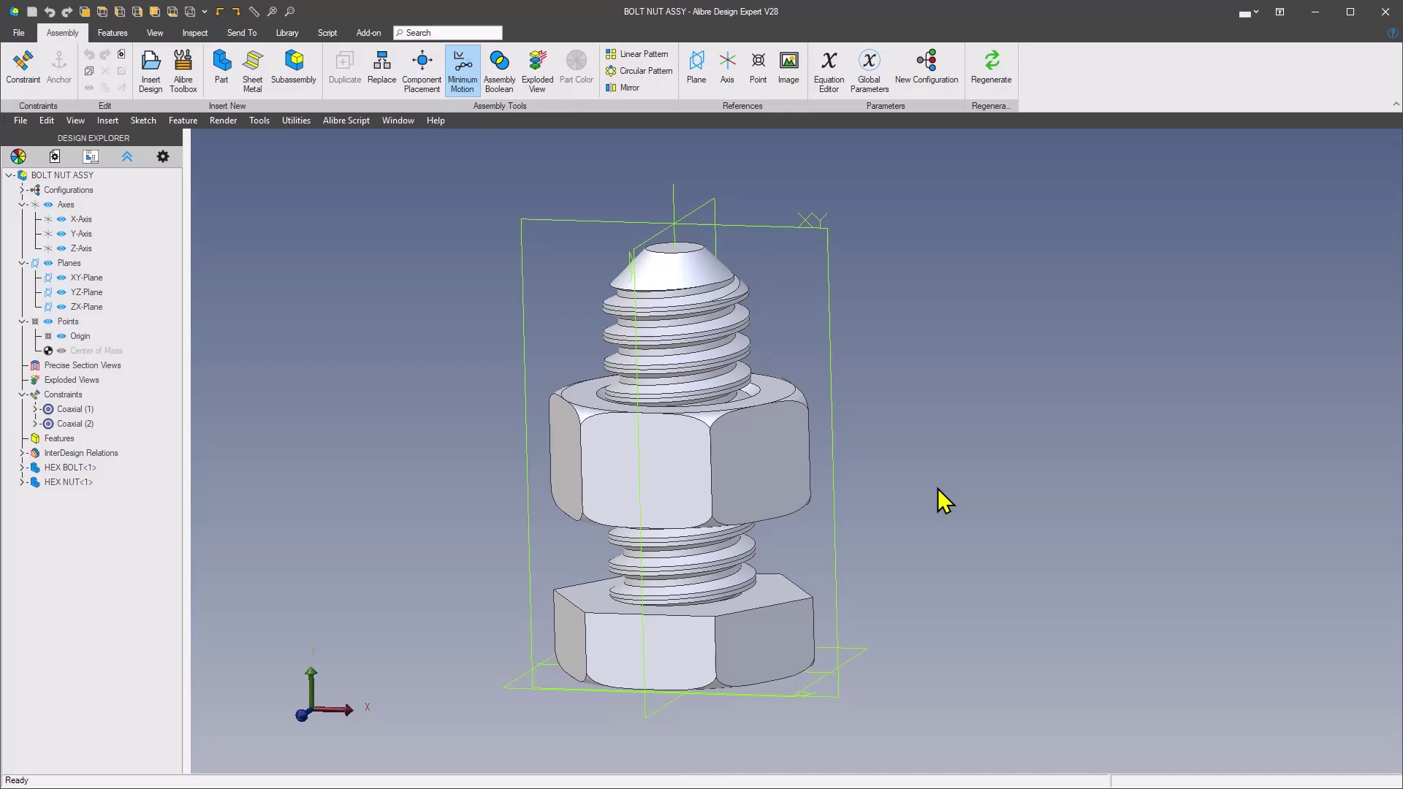
- Open the hex nut in a separate window and open its Boolean feature for editing
click(752, 453)
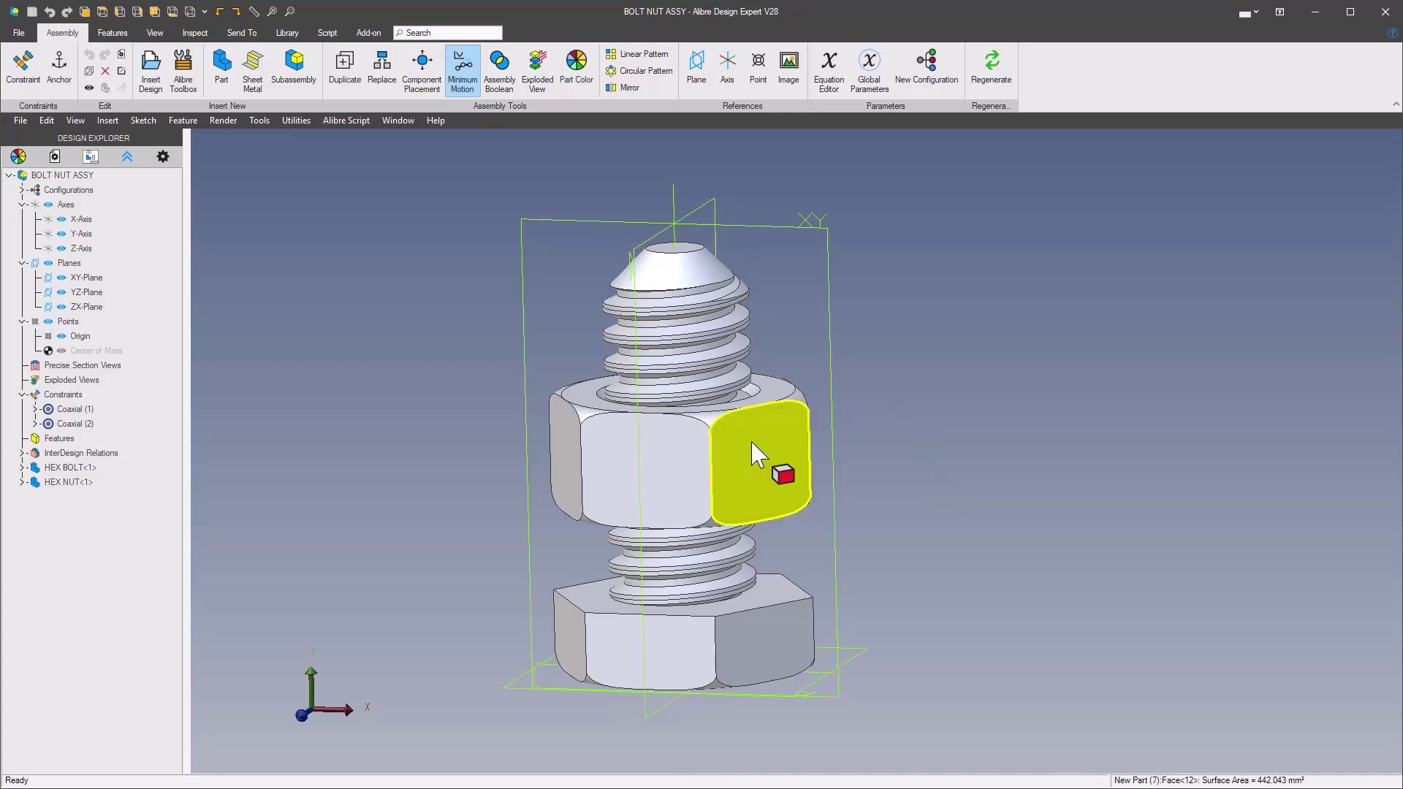
right_click(752, 446)
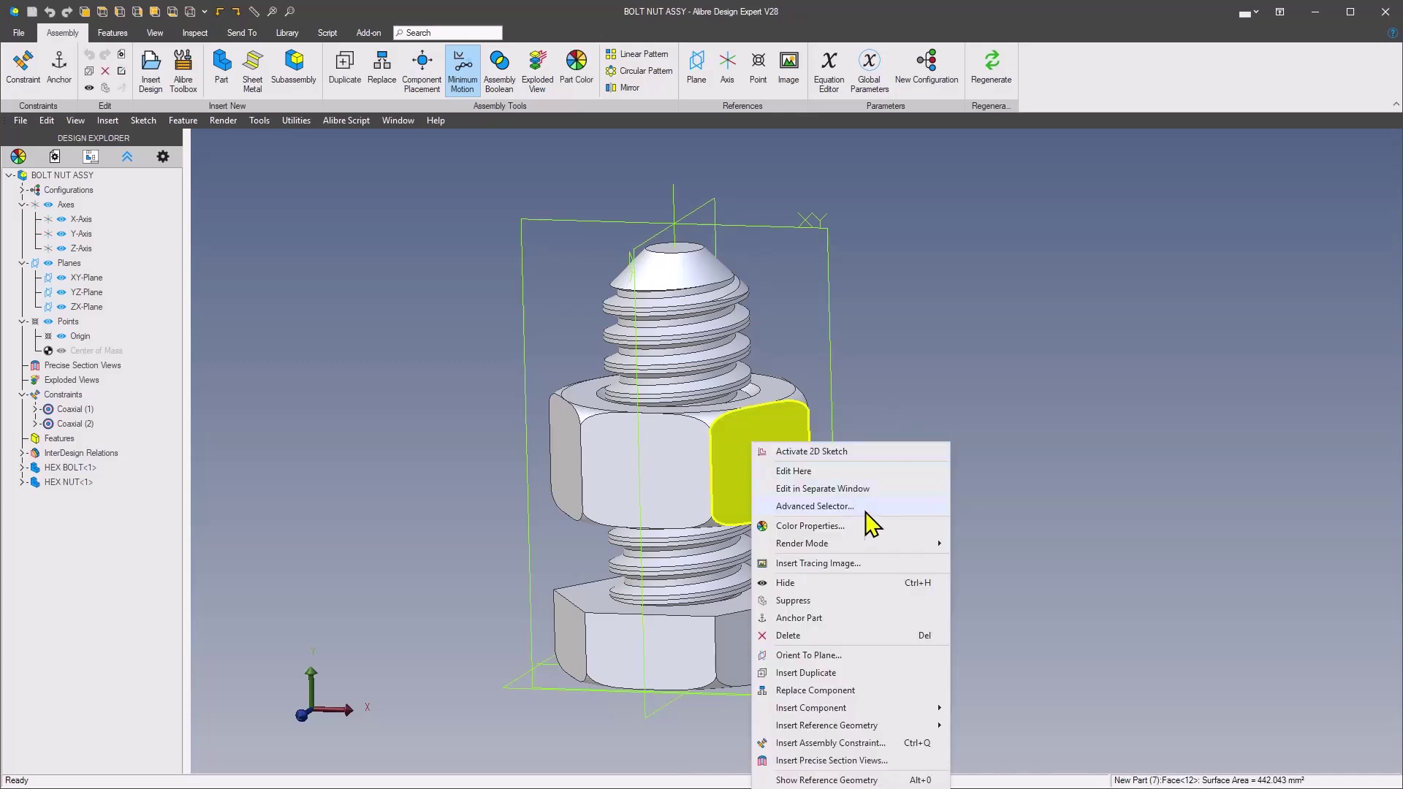
click(829, 489)
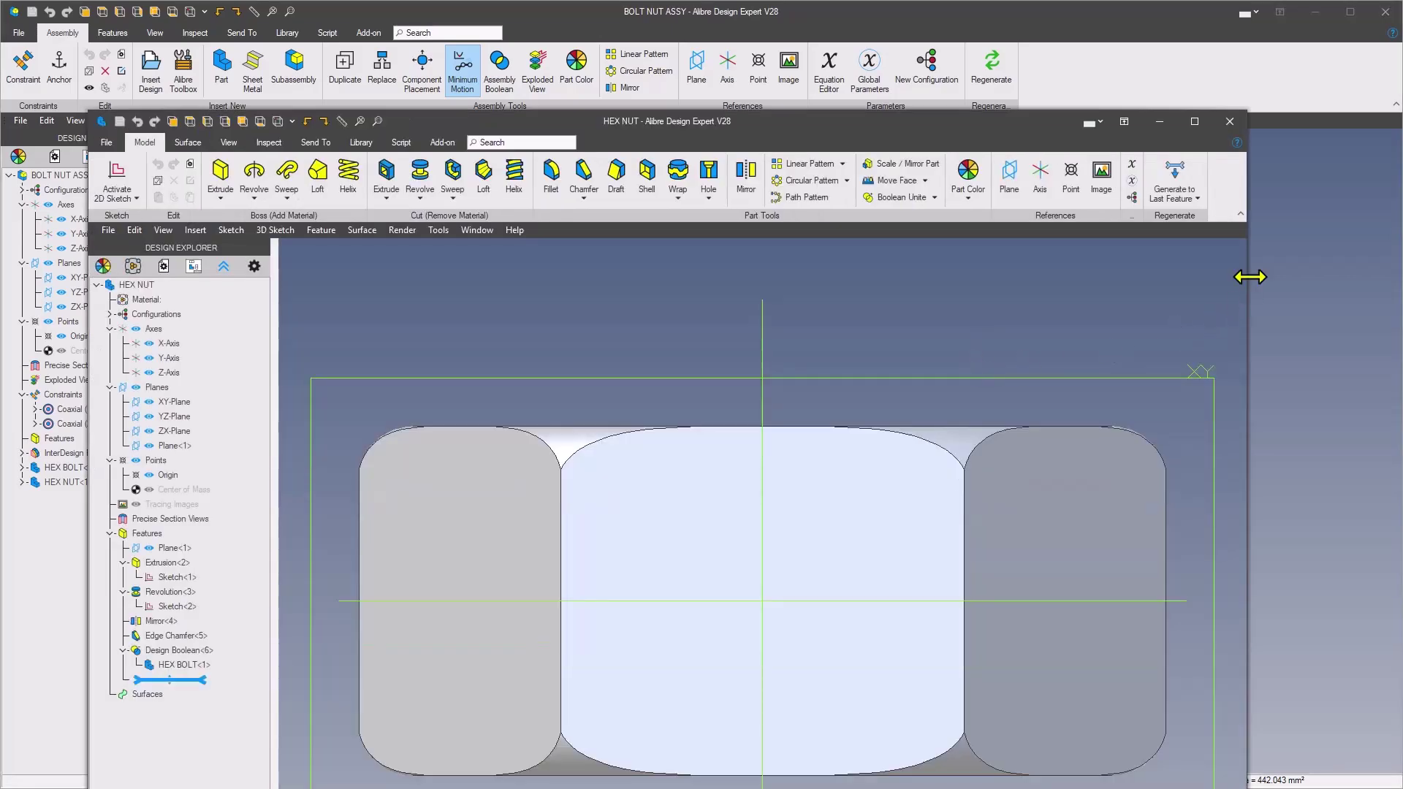
right_click(181, 649)
click(210, 659)
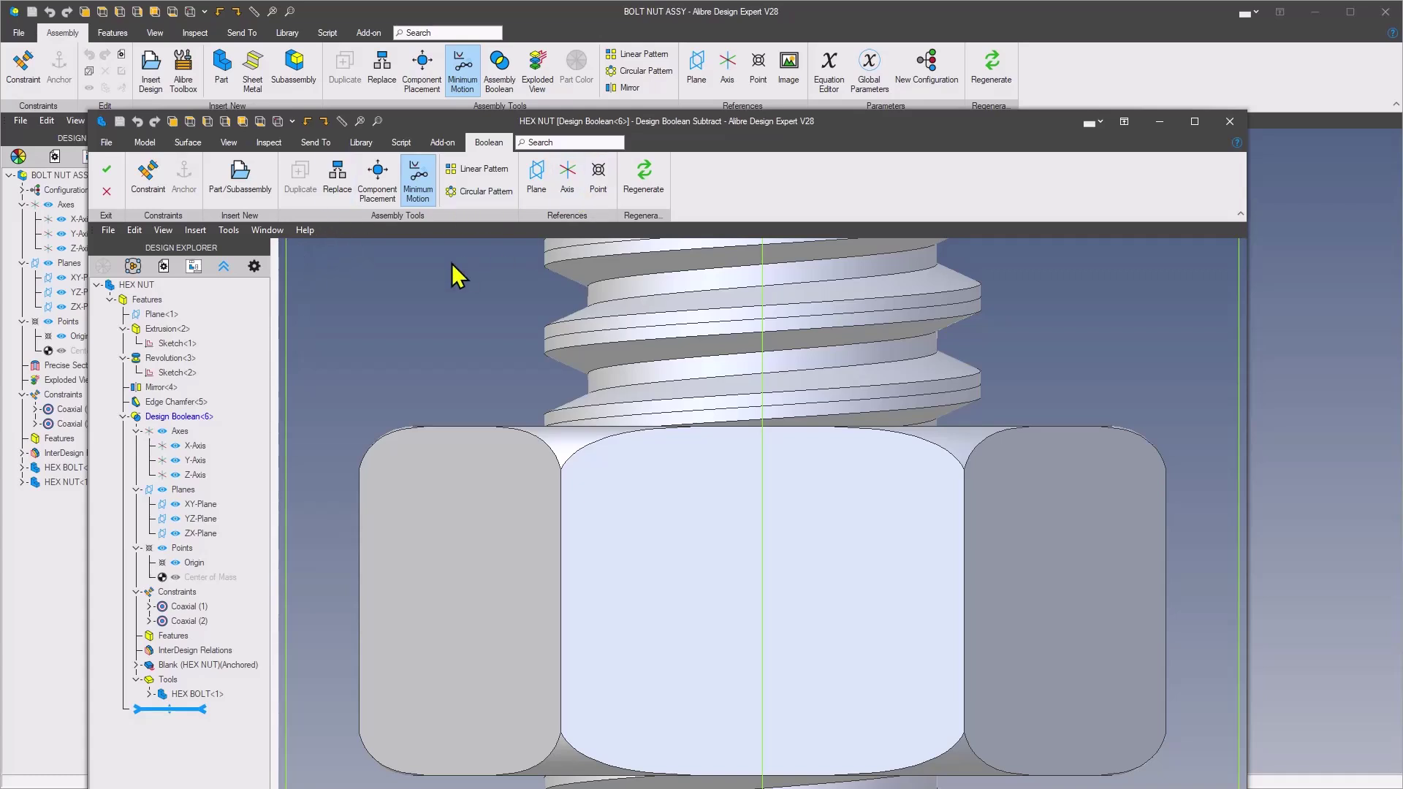
- Discard the Boolean feature edit and close the hex nut's window to return to the assembly
right_click(383, 281)
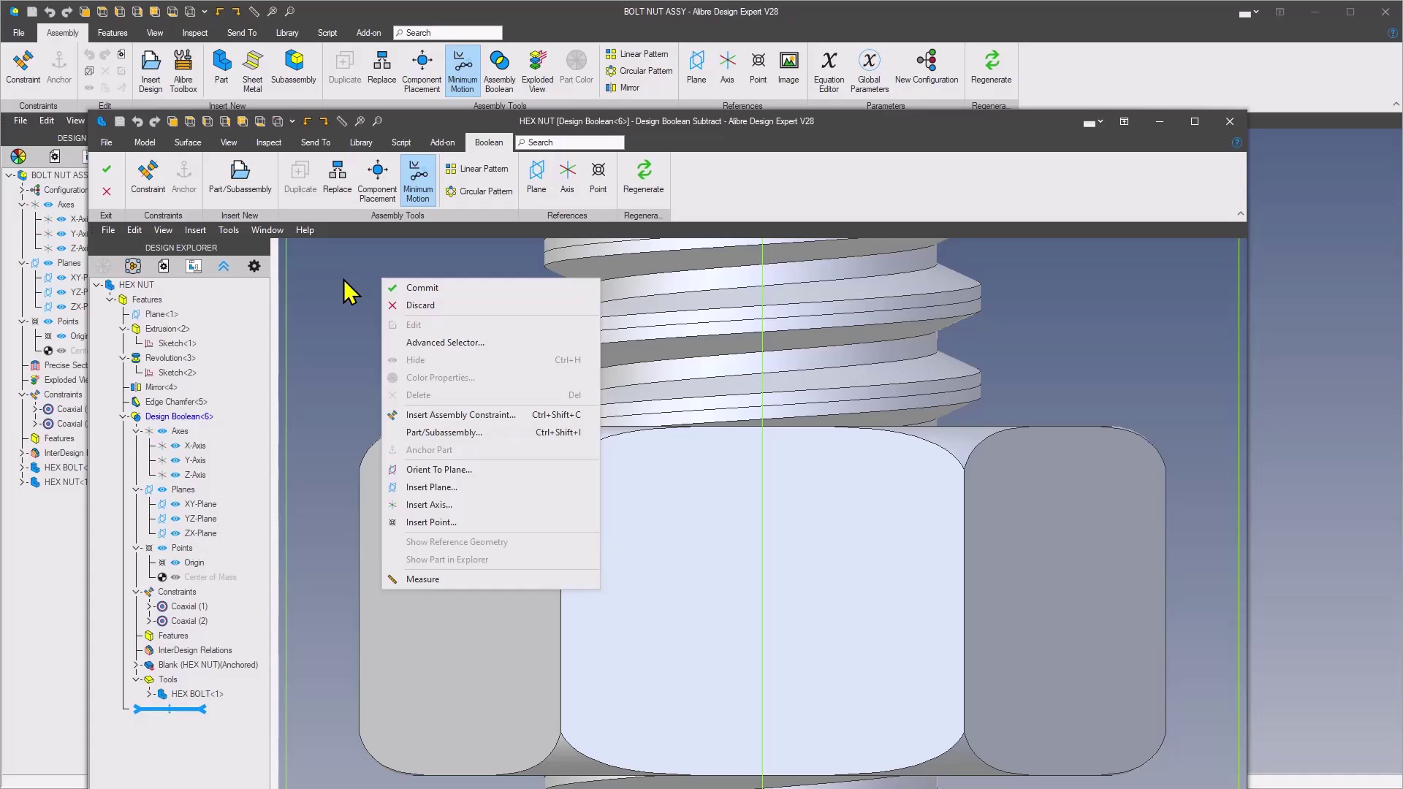
click(348, 289)
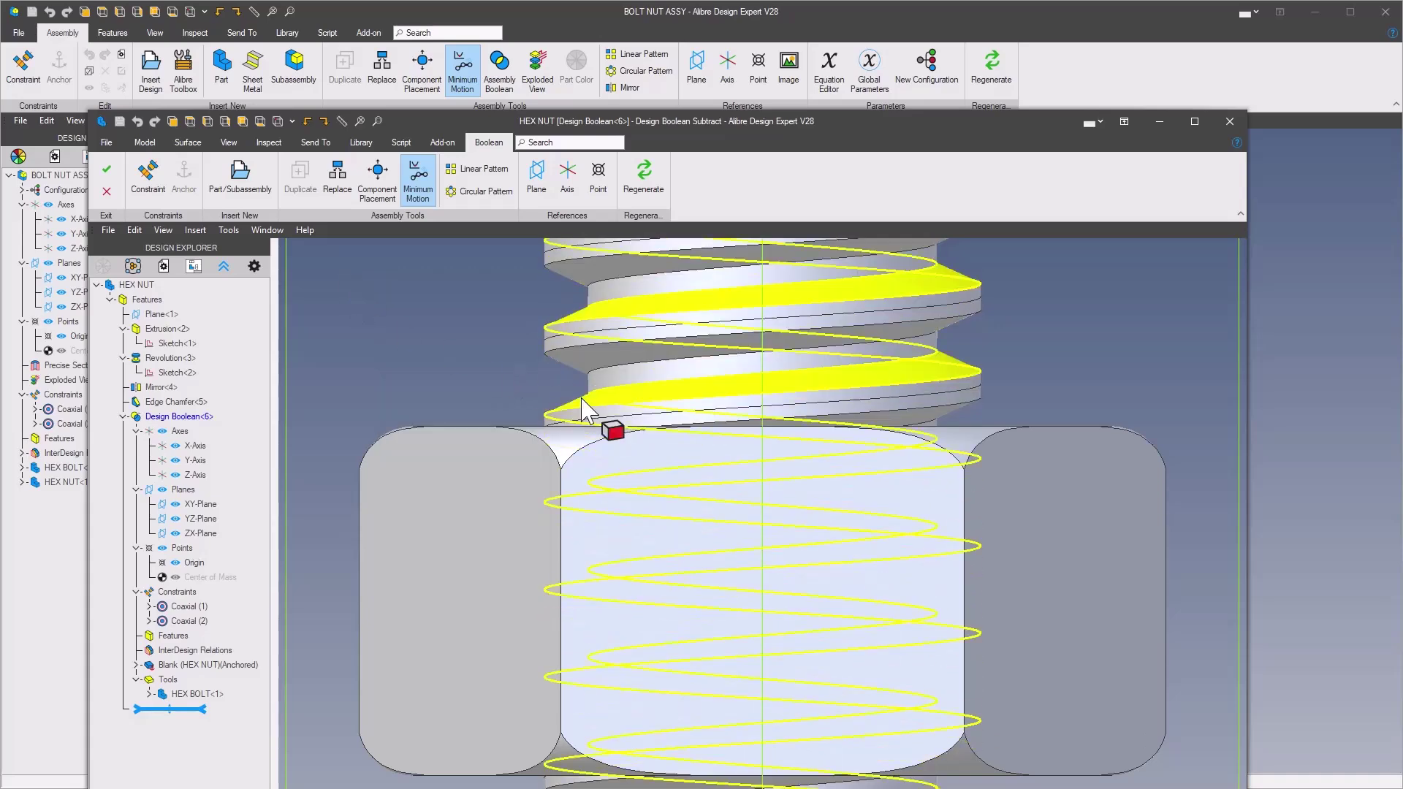
click(107, 191)
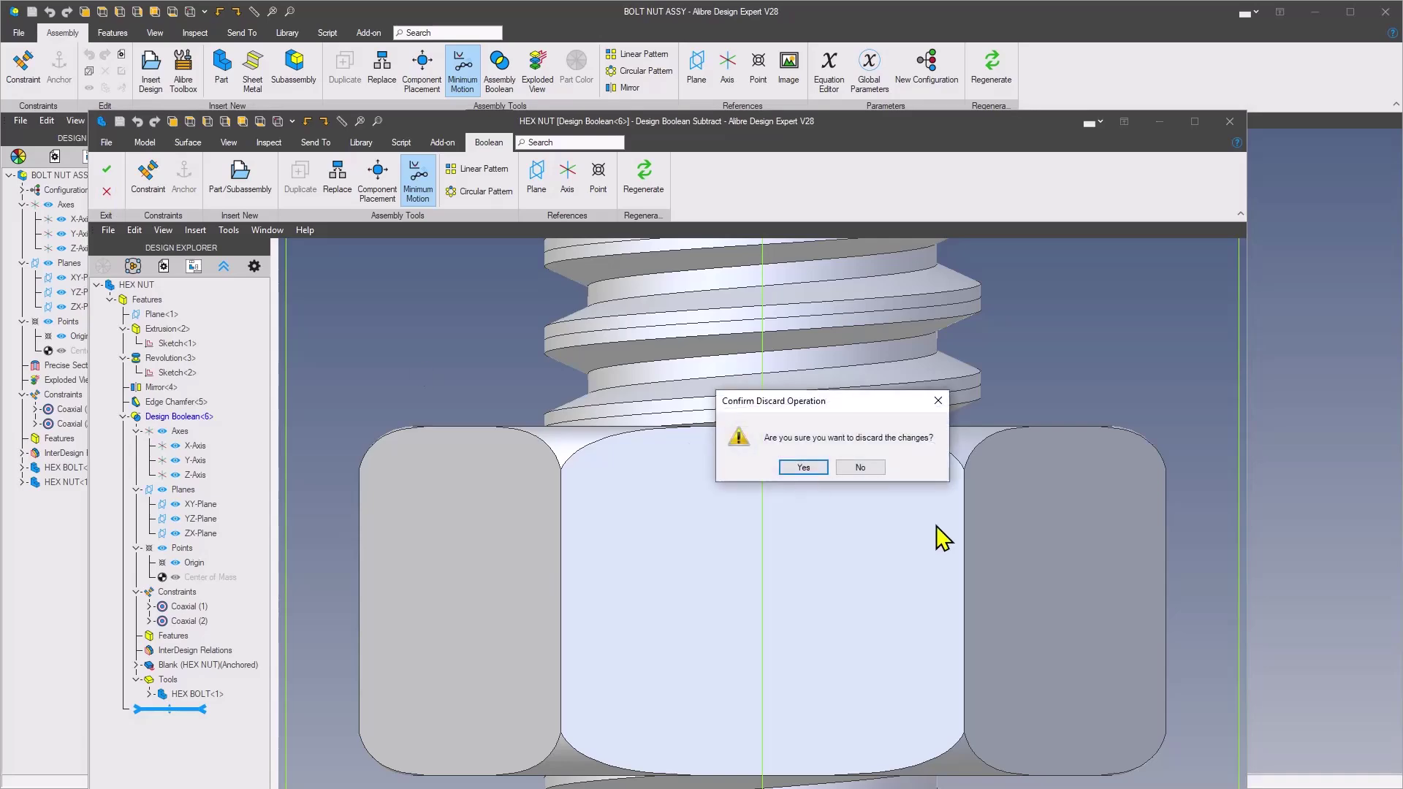
click(800, 467)
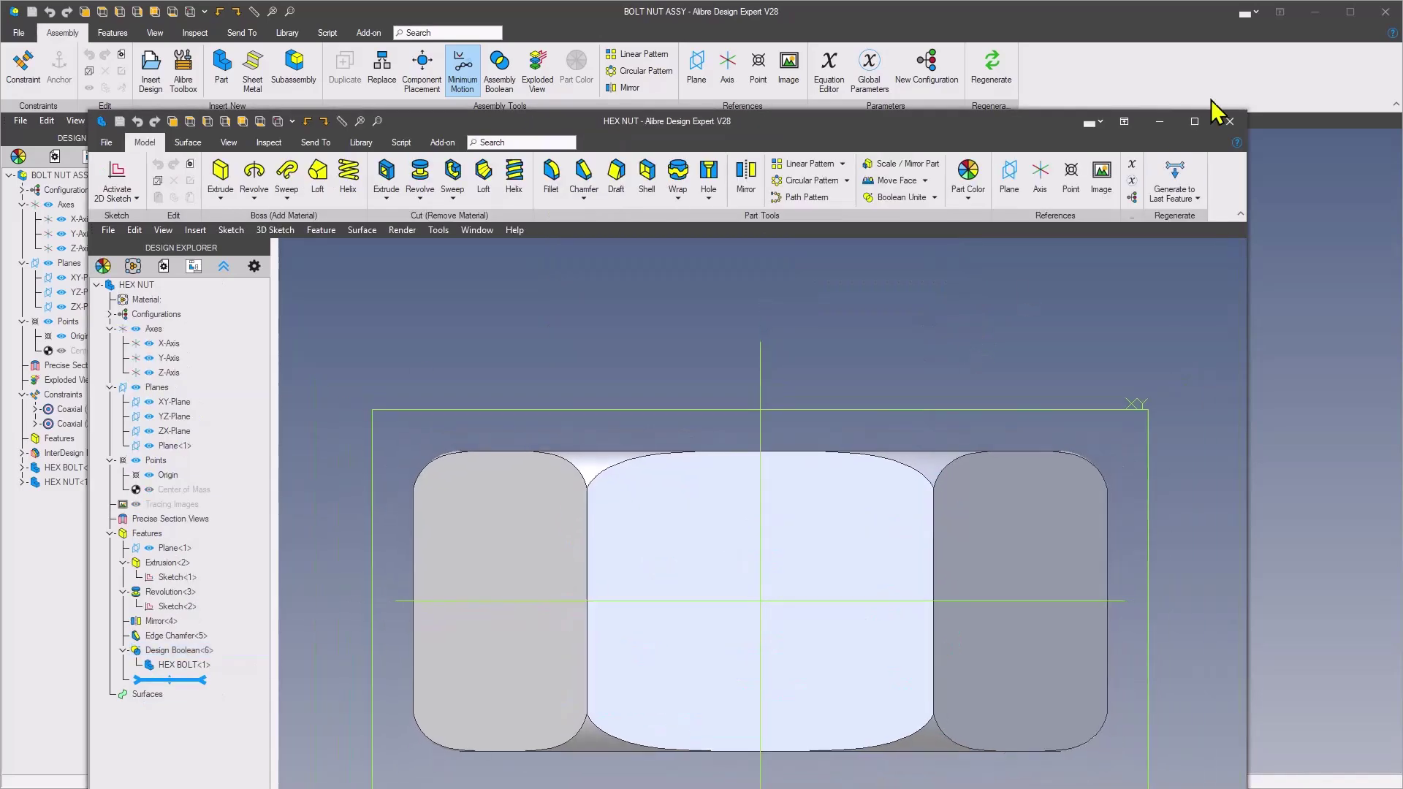
click(1229, 121)
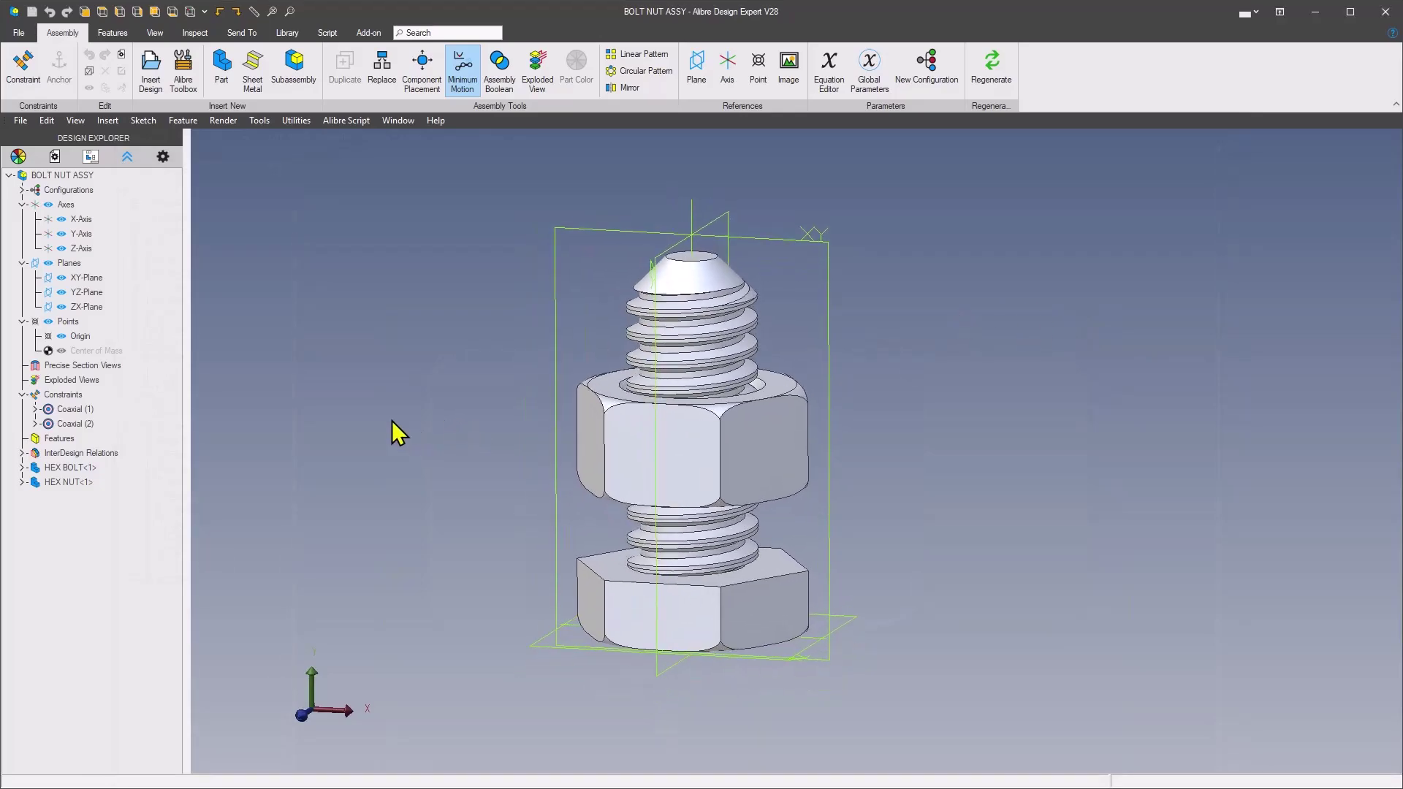
scroll(354, 406, up, 3)
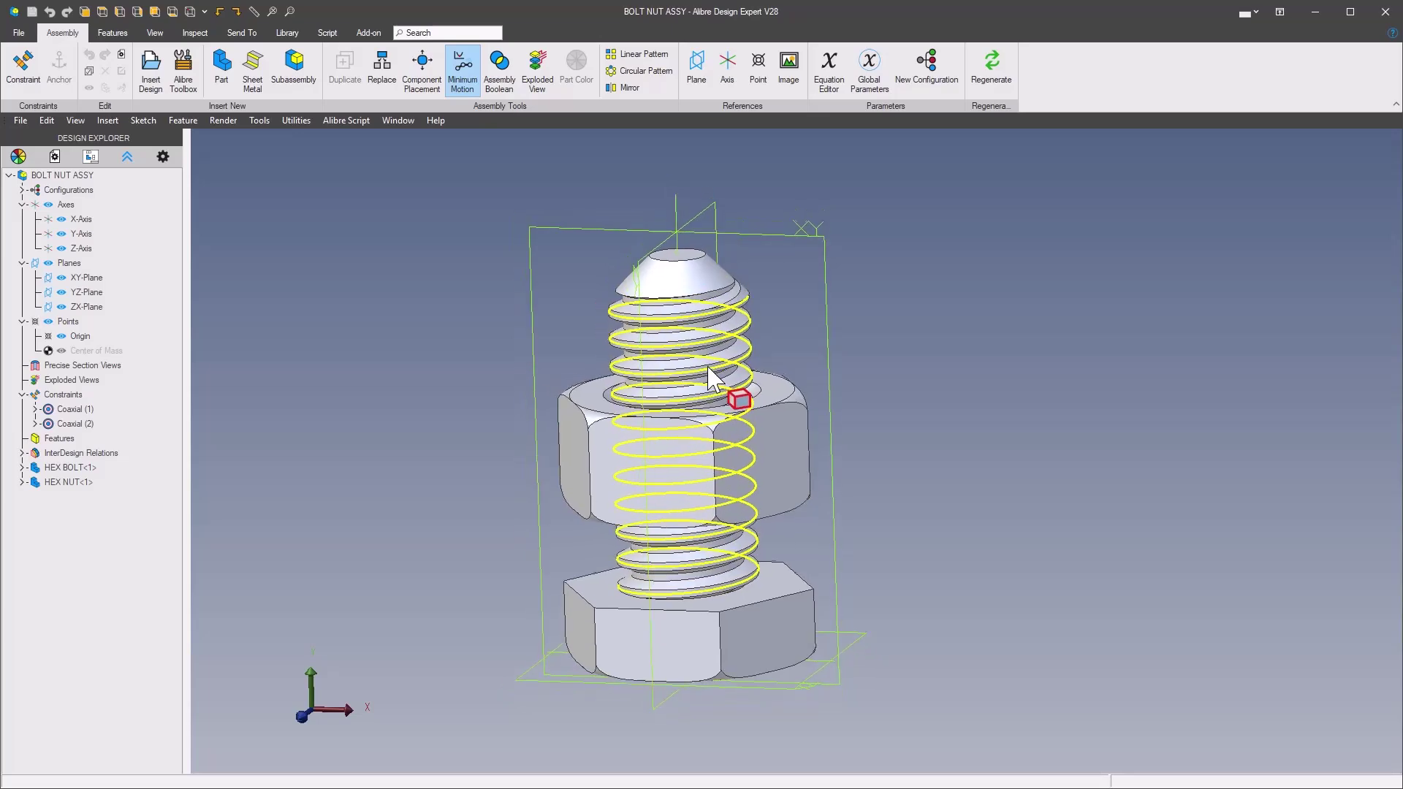
scroll(731, 358, down, 2)
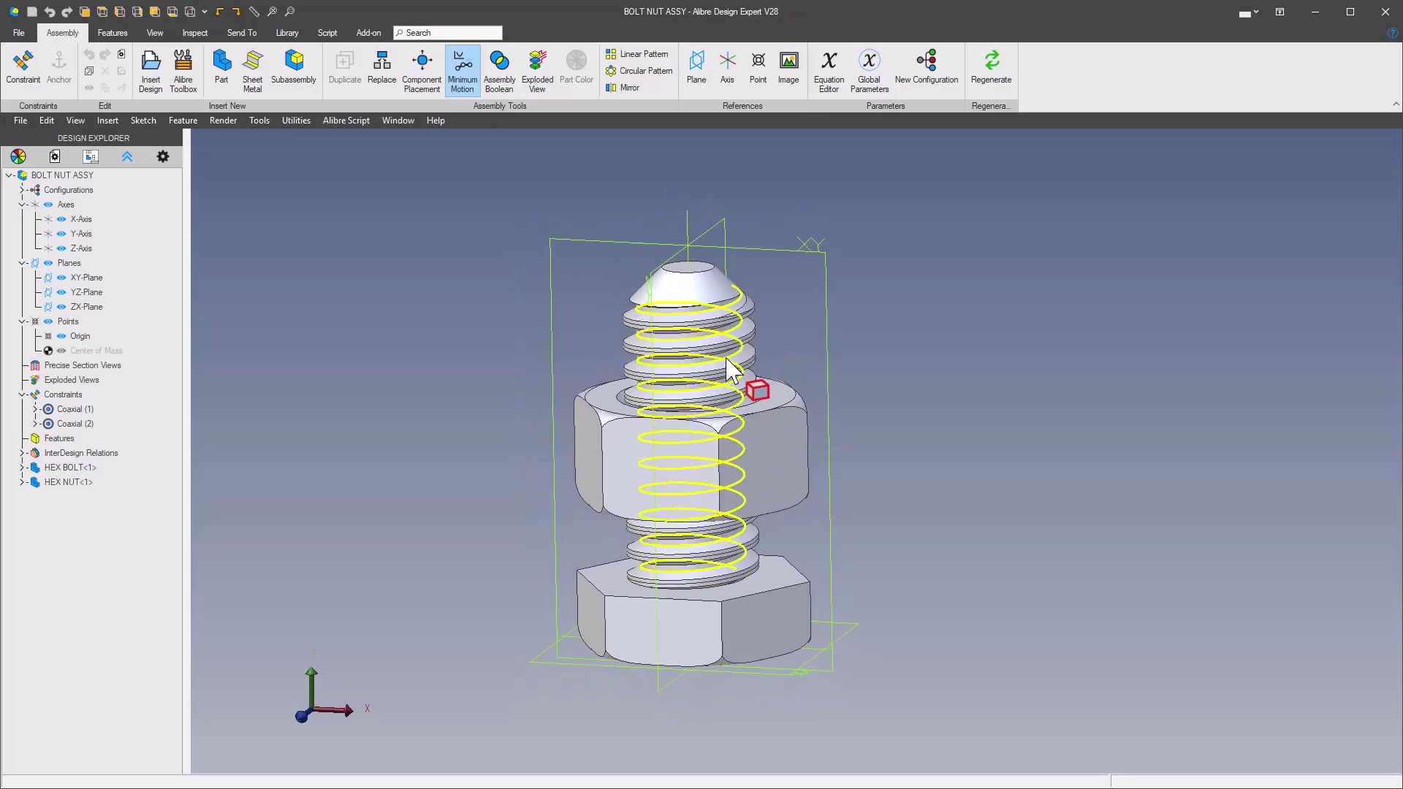
scroll(752, 405, up, 2)
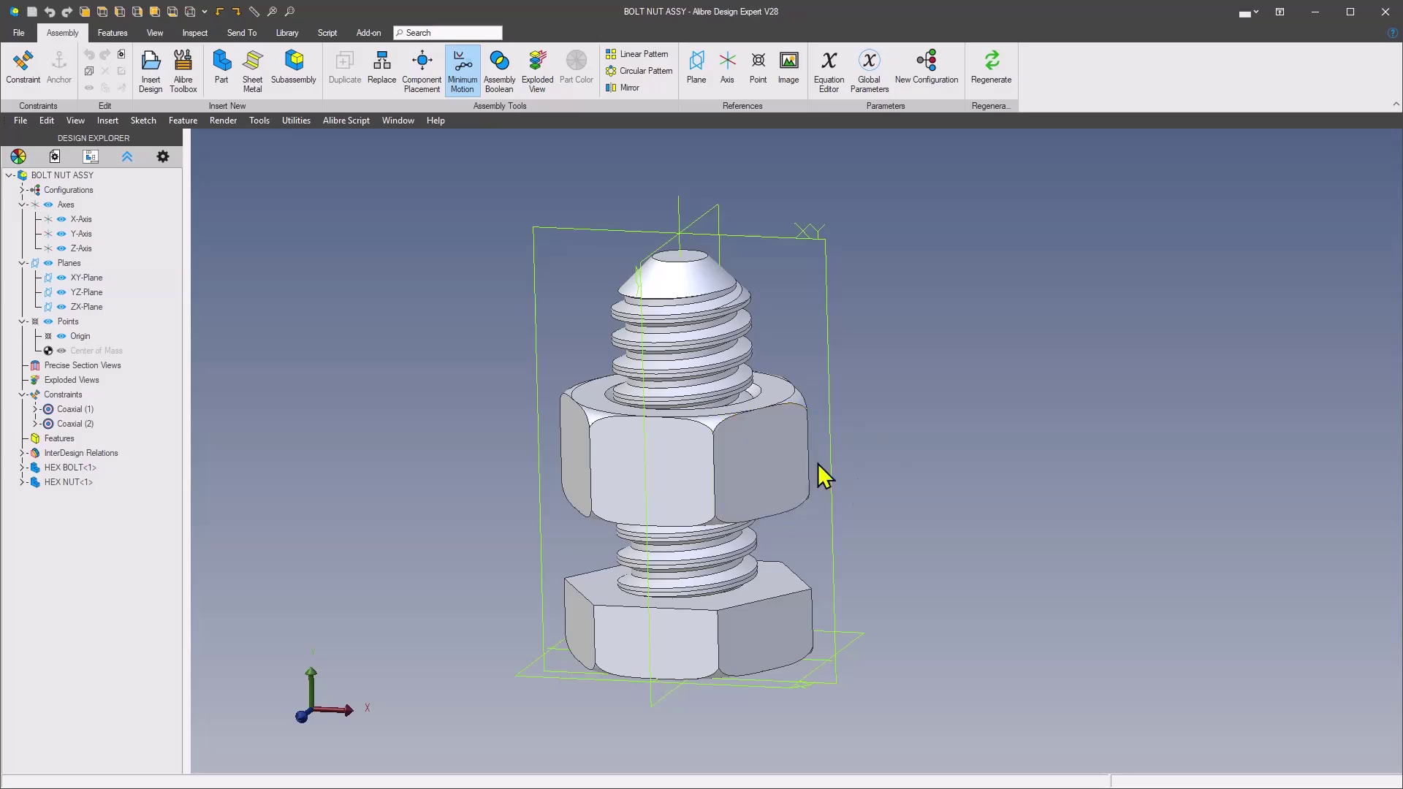
- Open the hex bolt from the assembly in a separate editing window
scroll(676, 461, down, 1)
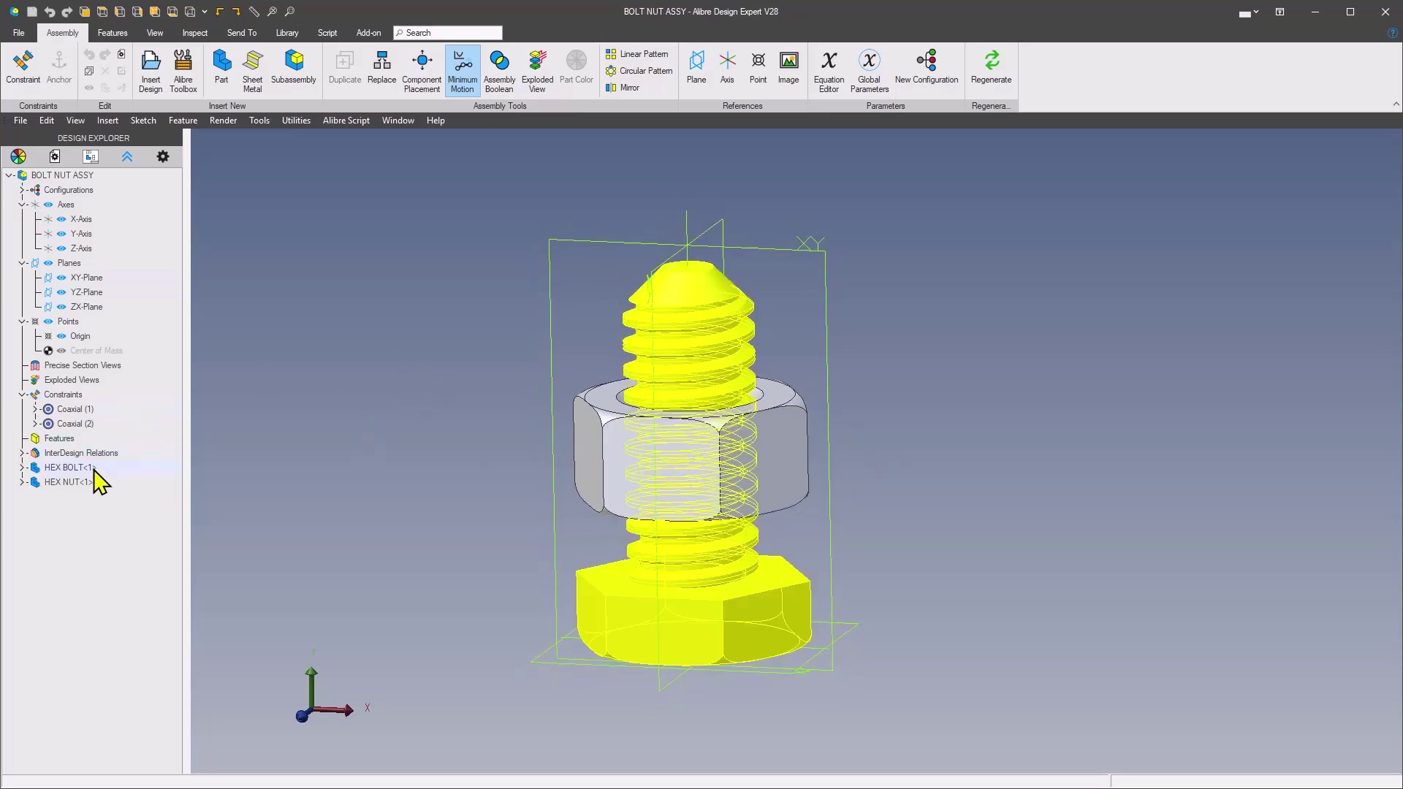
right_click(63, 469)
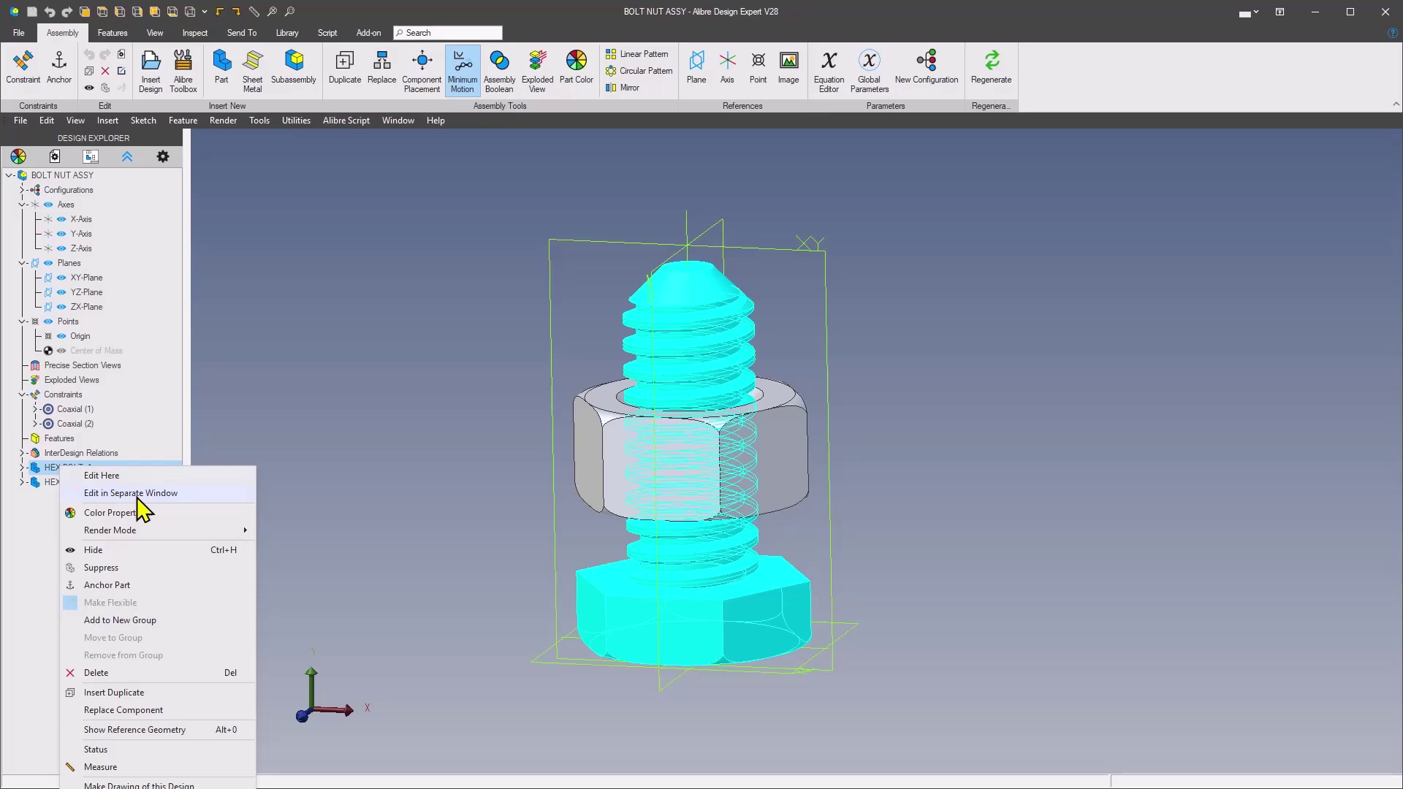
click(139, 497)
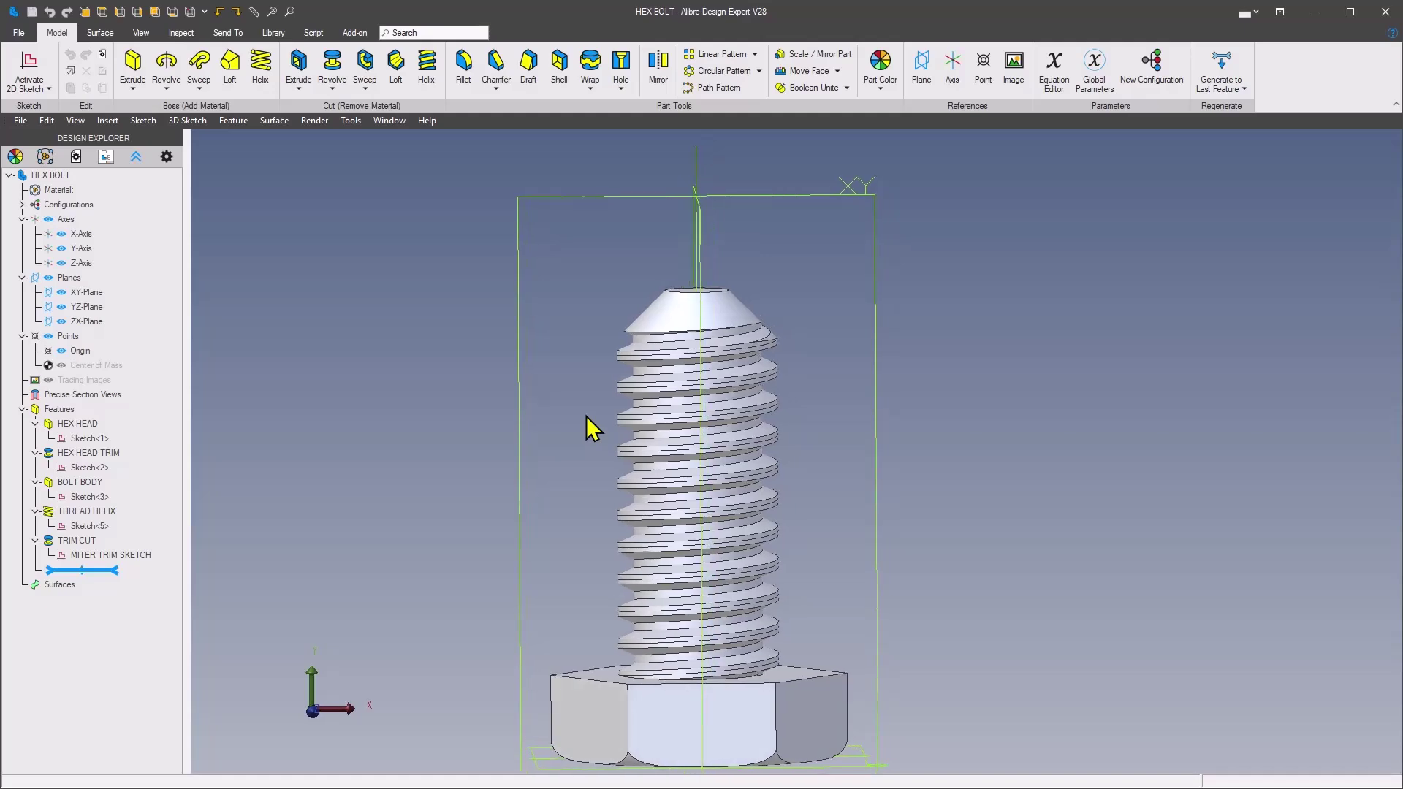
- Review the THREAD HELIX feature's advanced settings, accept them, and regenerate the bolt to its last feature
right_click(76, 512)
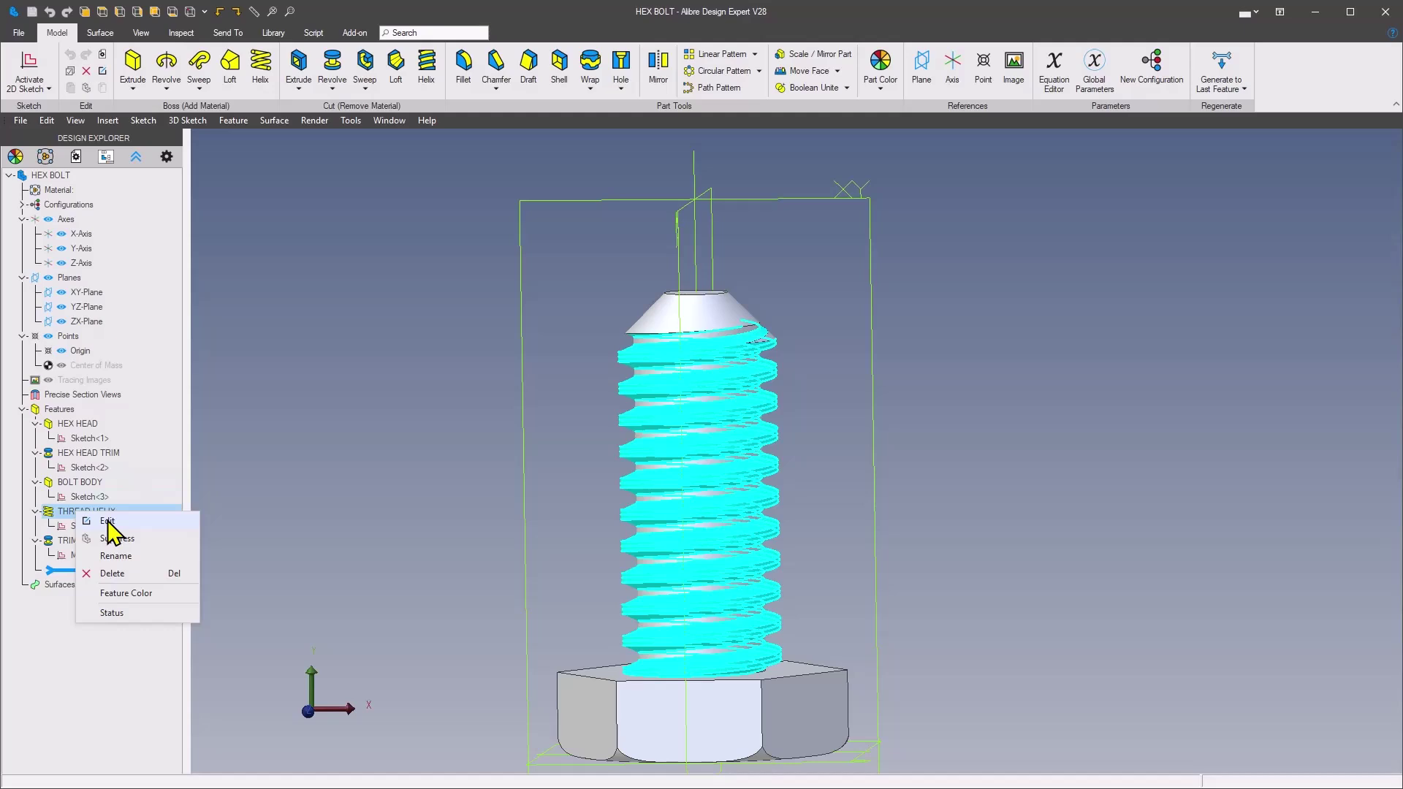
click(107, 522)
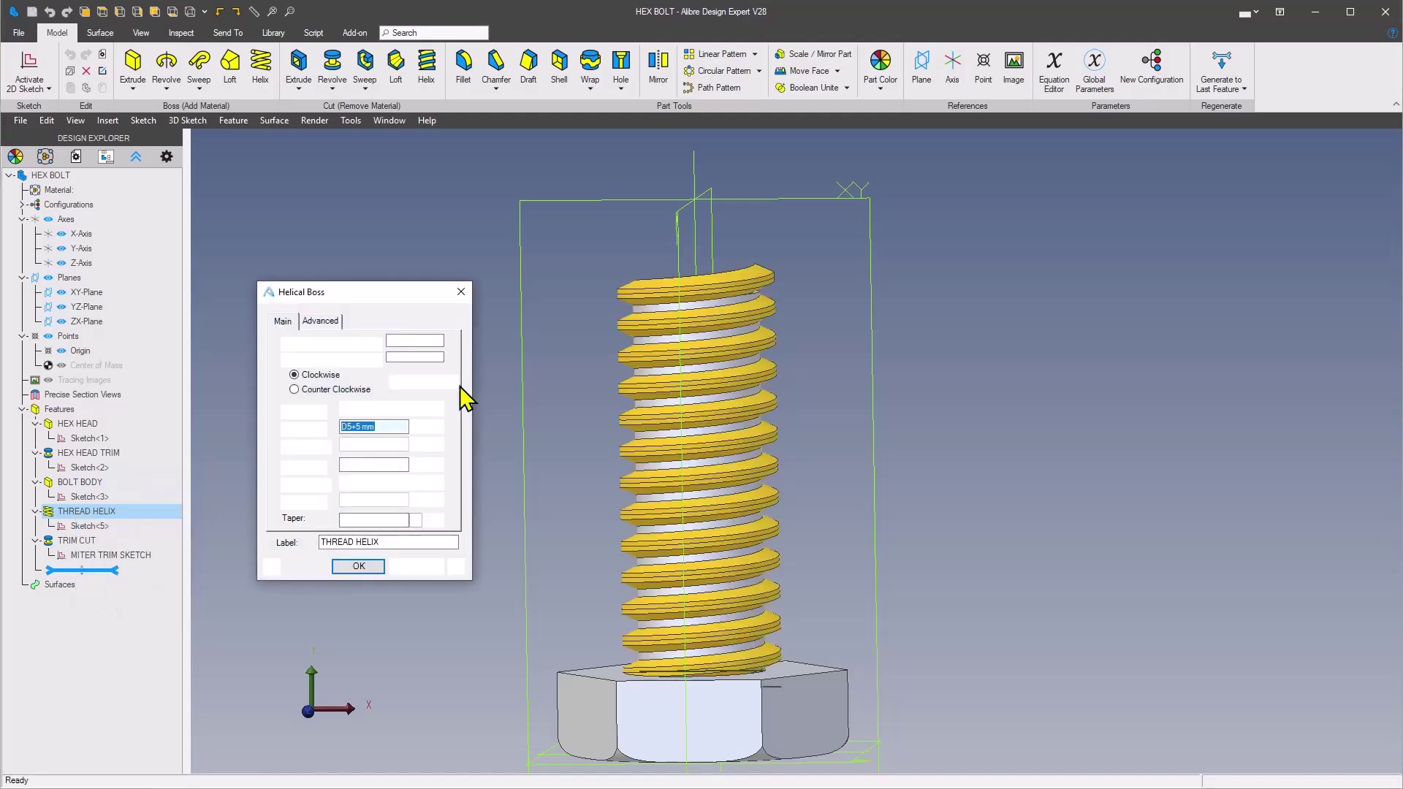
click(319, 324)
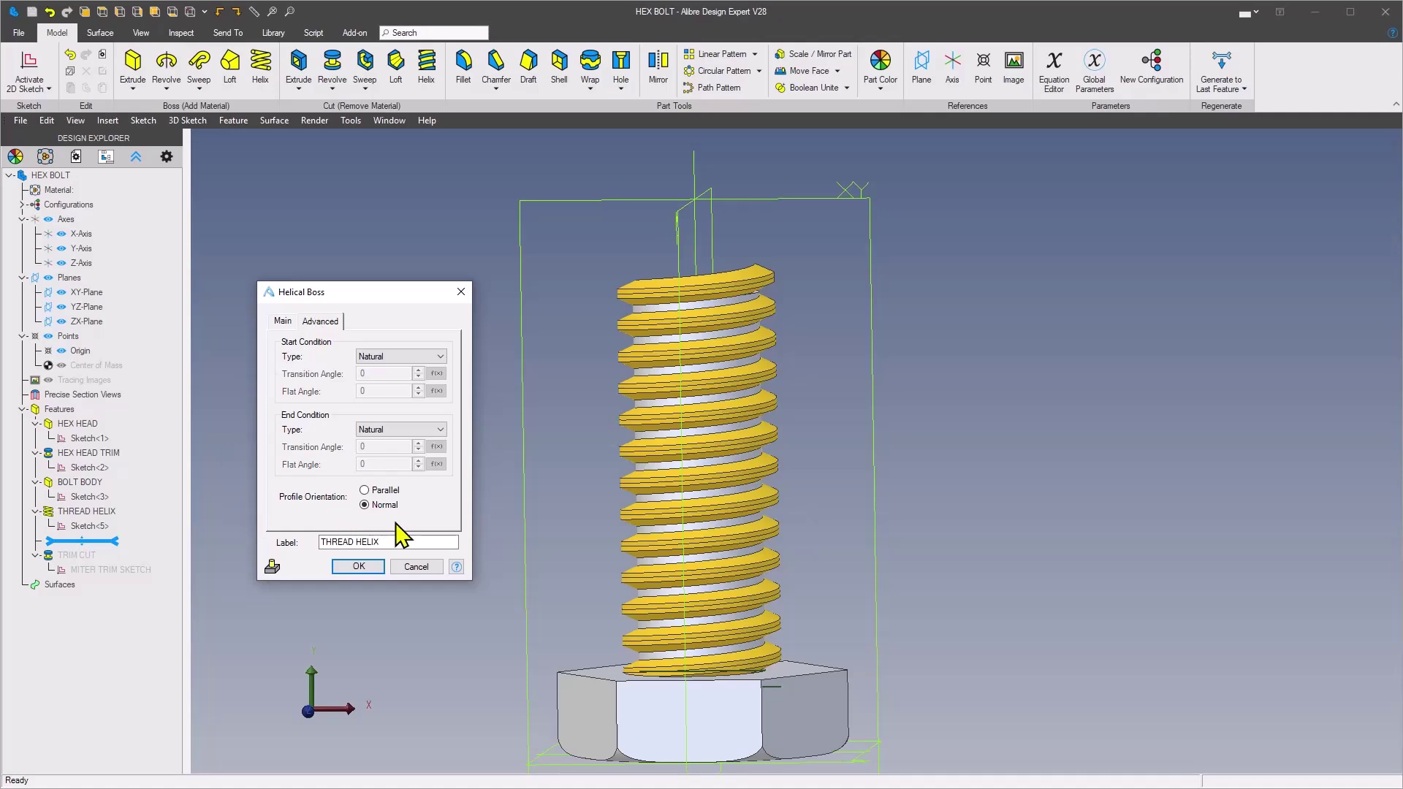
click(349, 567)
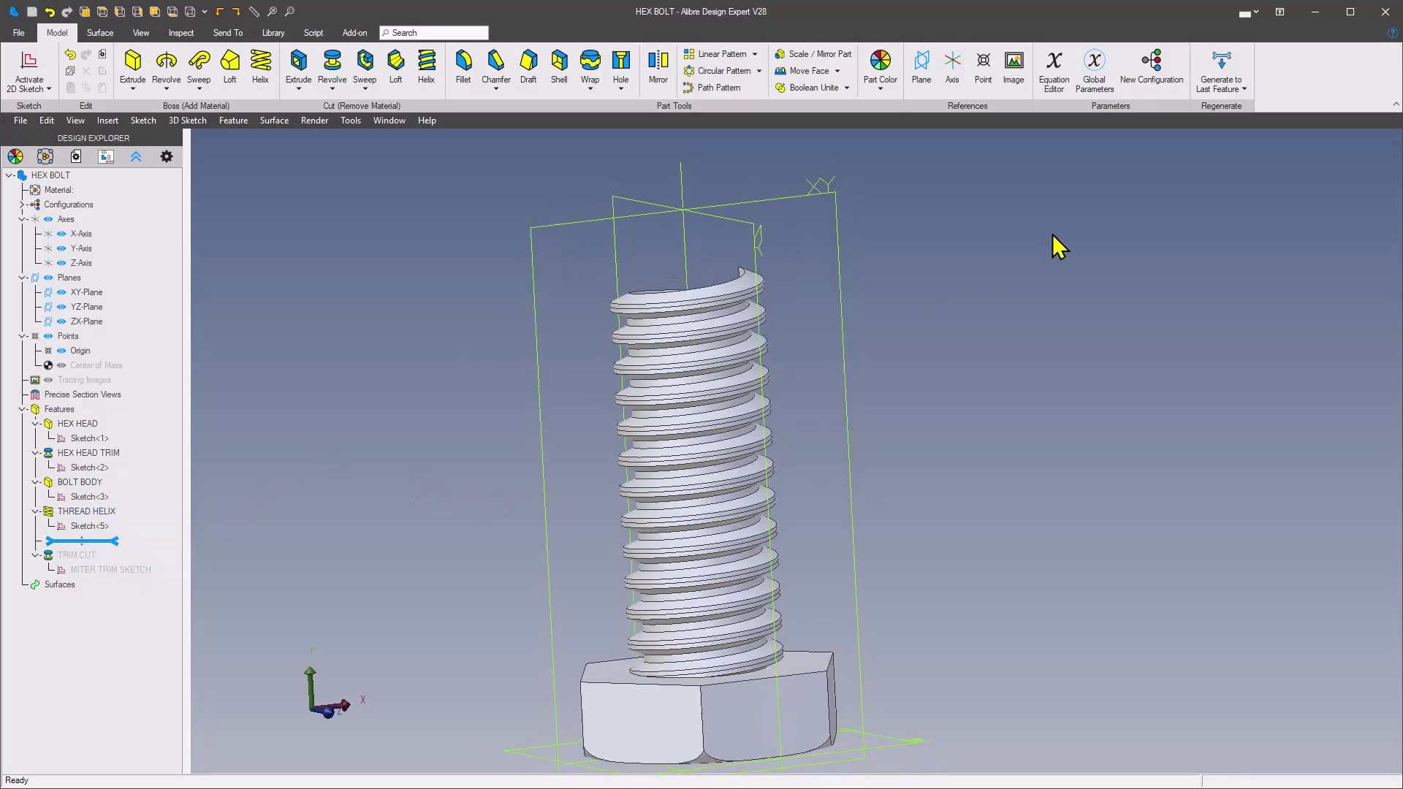
click(1221, 59)
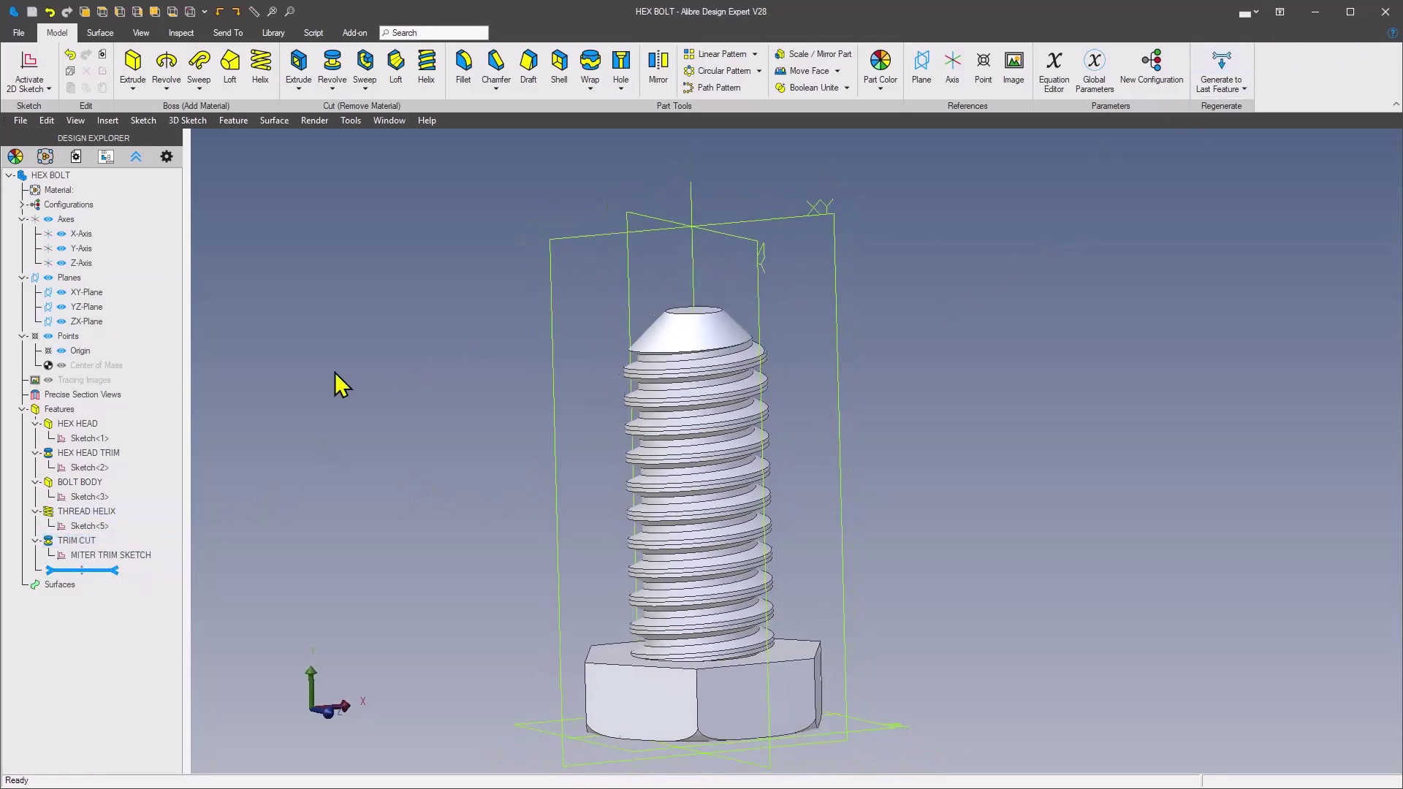
- Rename the hex bolt's existing configuration to DESIGN SIZE
click(22, 206)
right_click(70, 221)
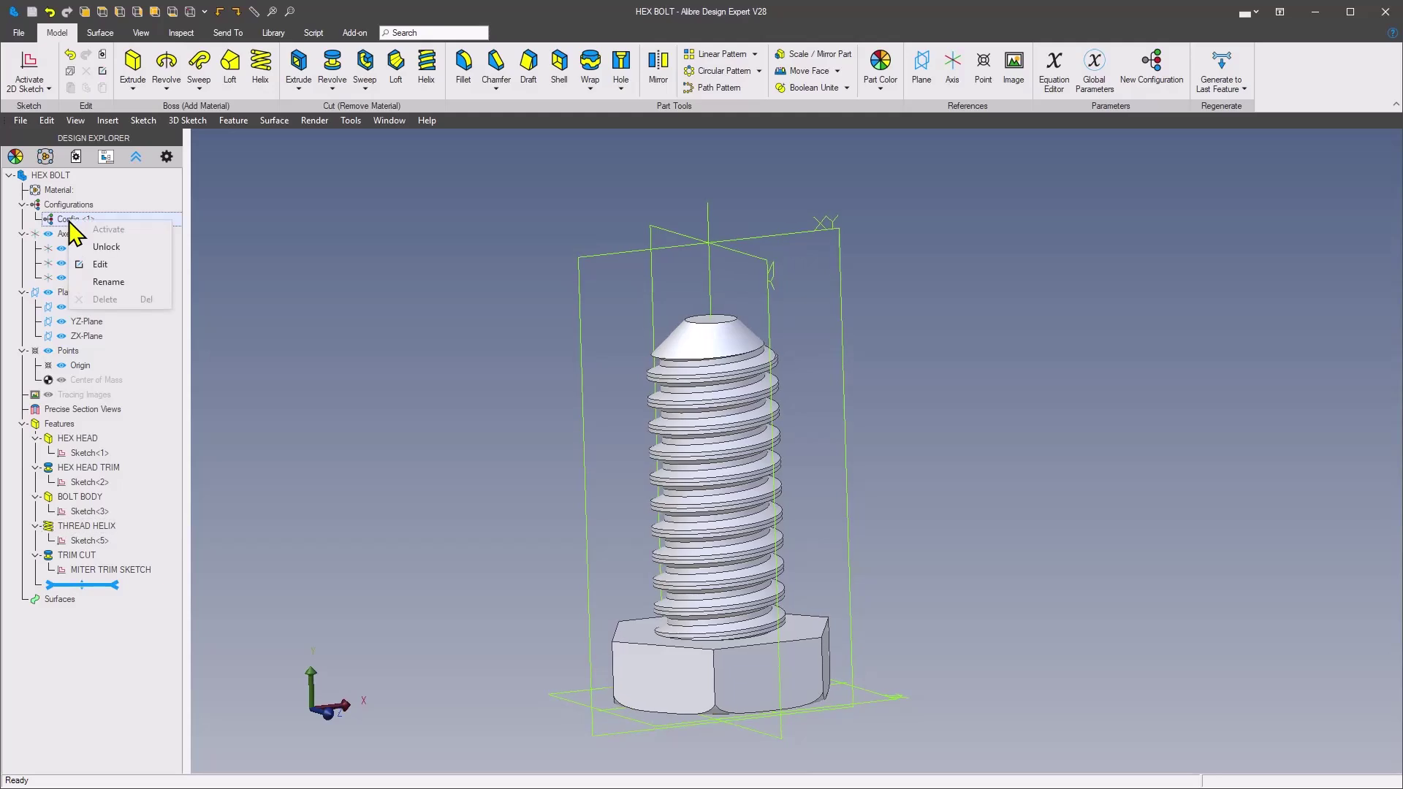
click(108, 282)
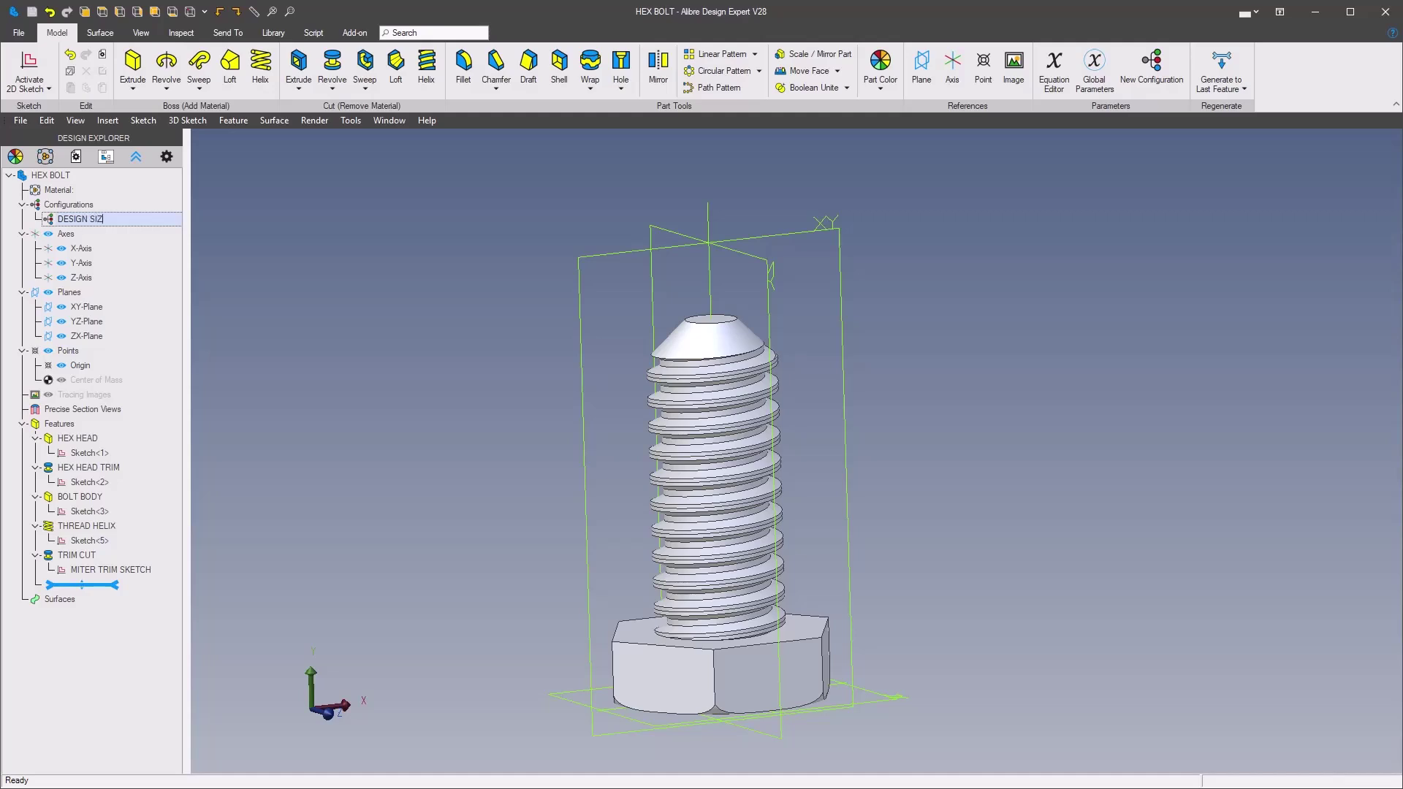
key(Return)
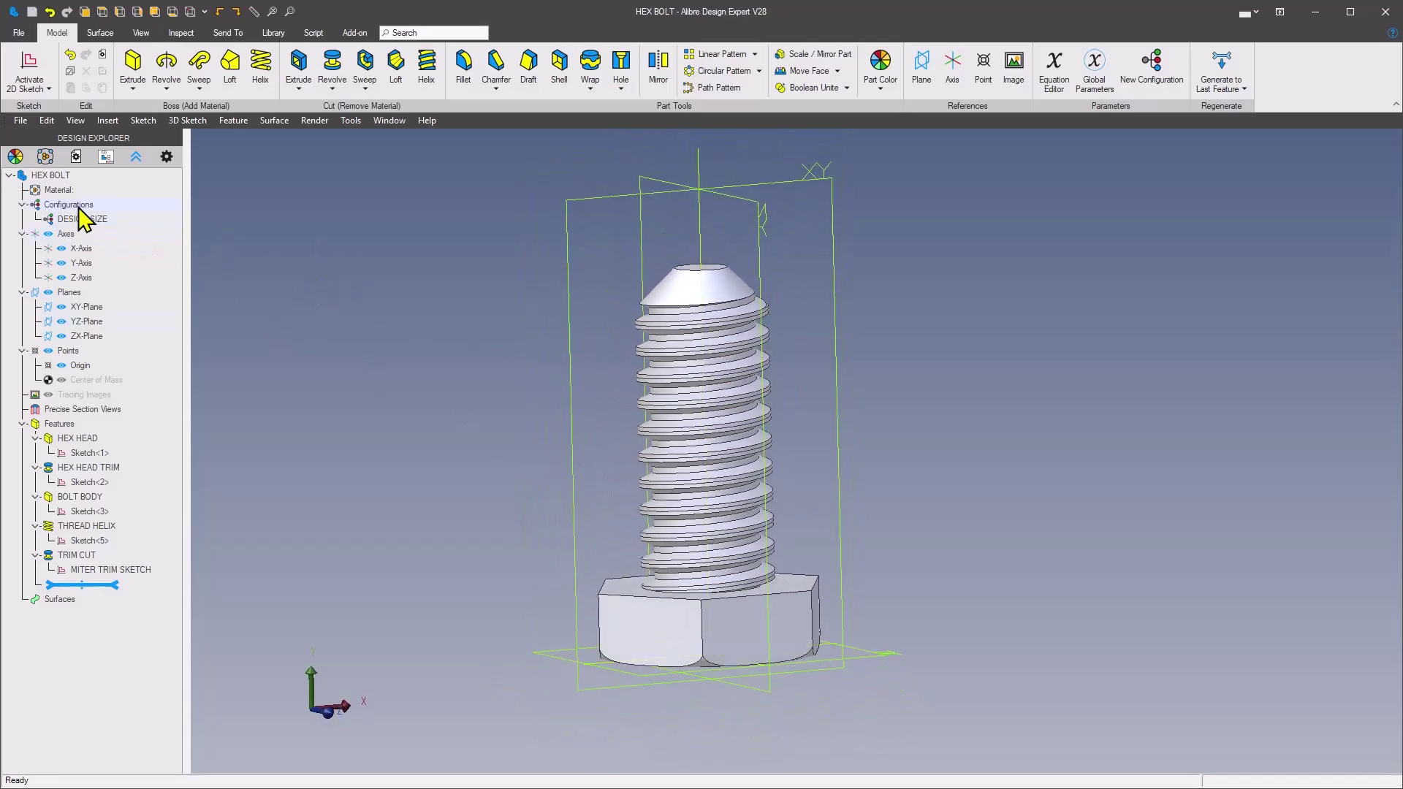
- Create an active configuration named SCALE NORMAL THRD, copied from DESIGN SIZE with all locks selected
right_click(82, 207)
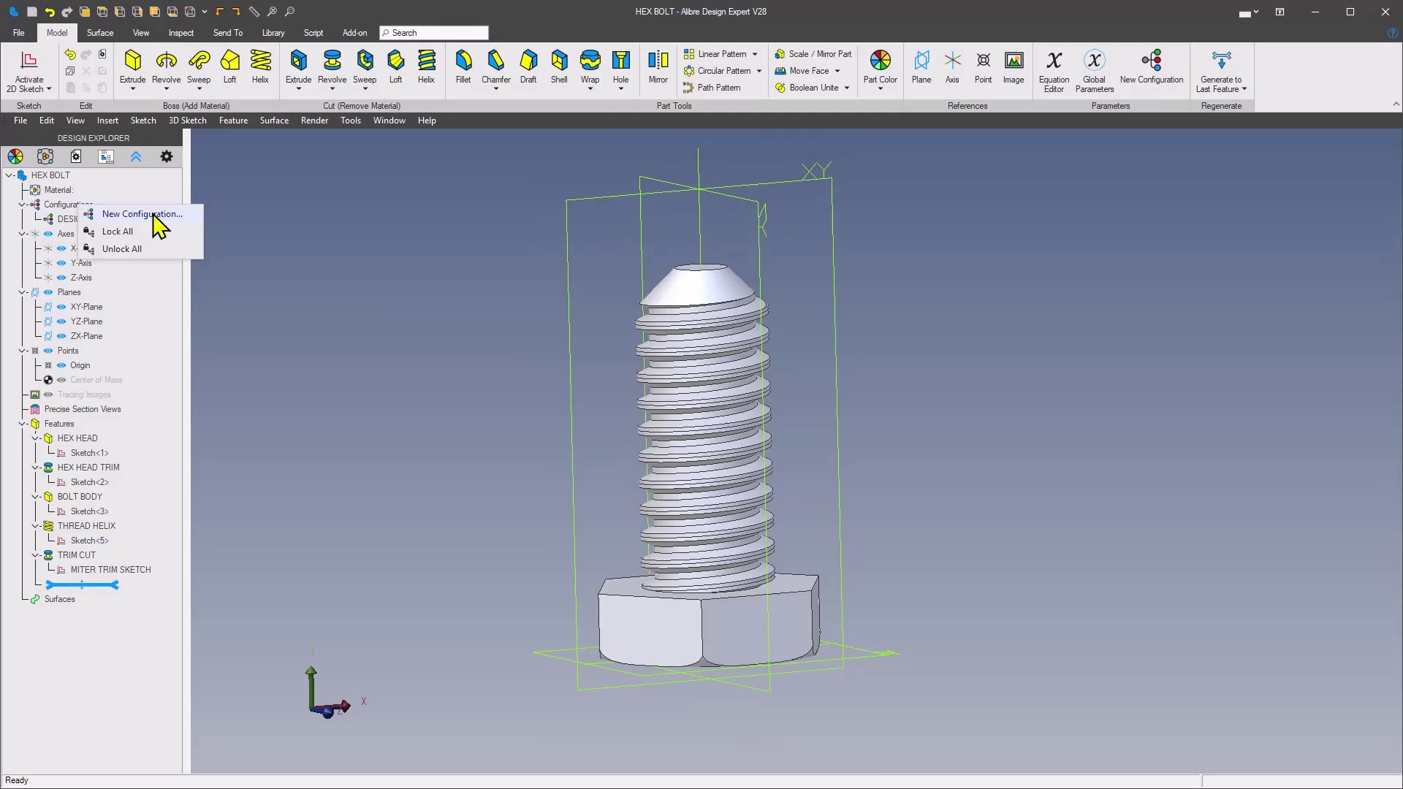
click(143, 214)
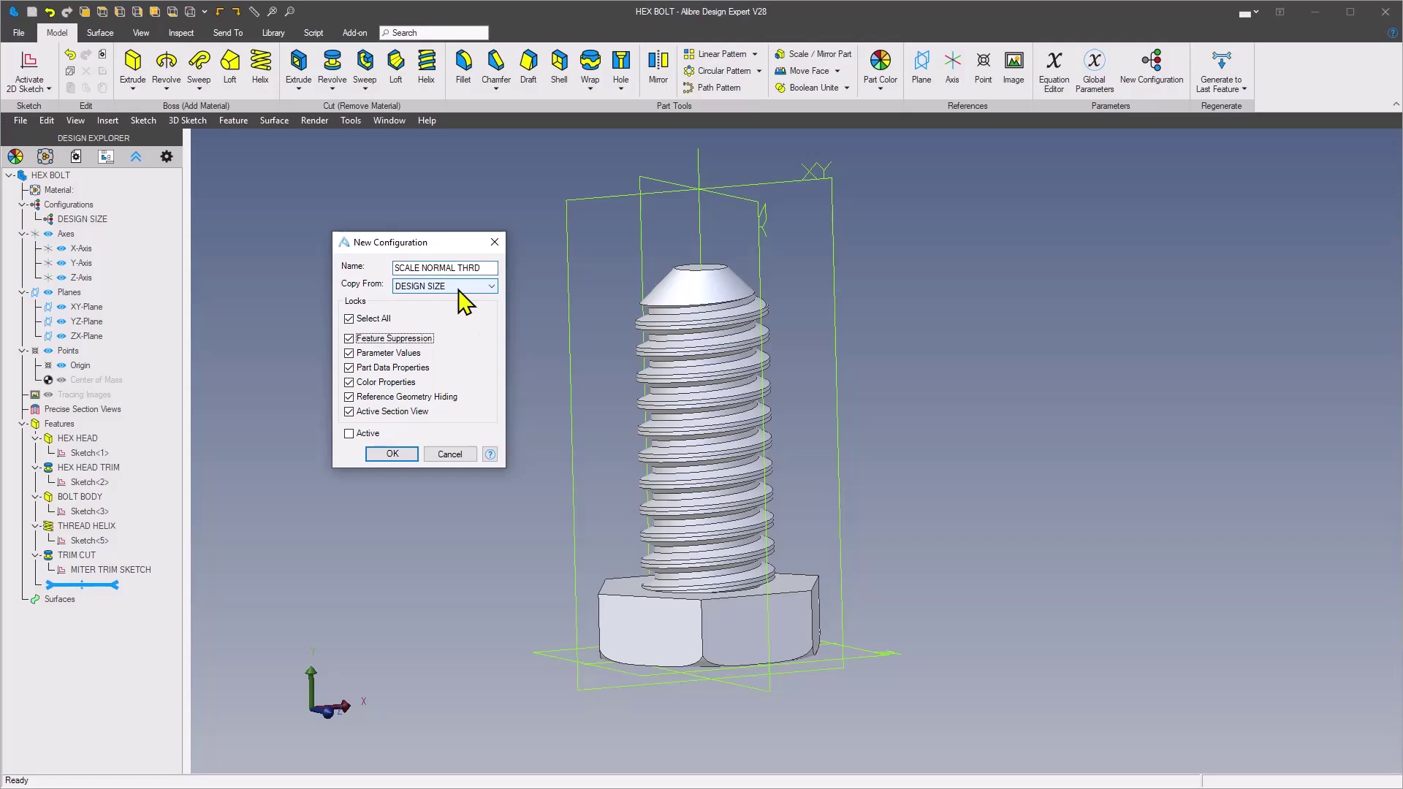
click(399, 453)
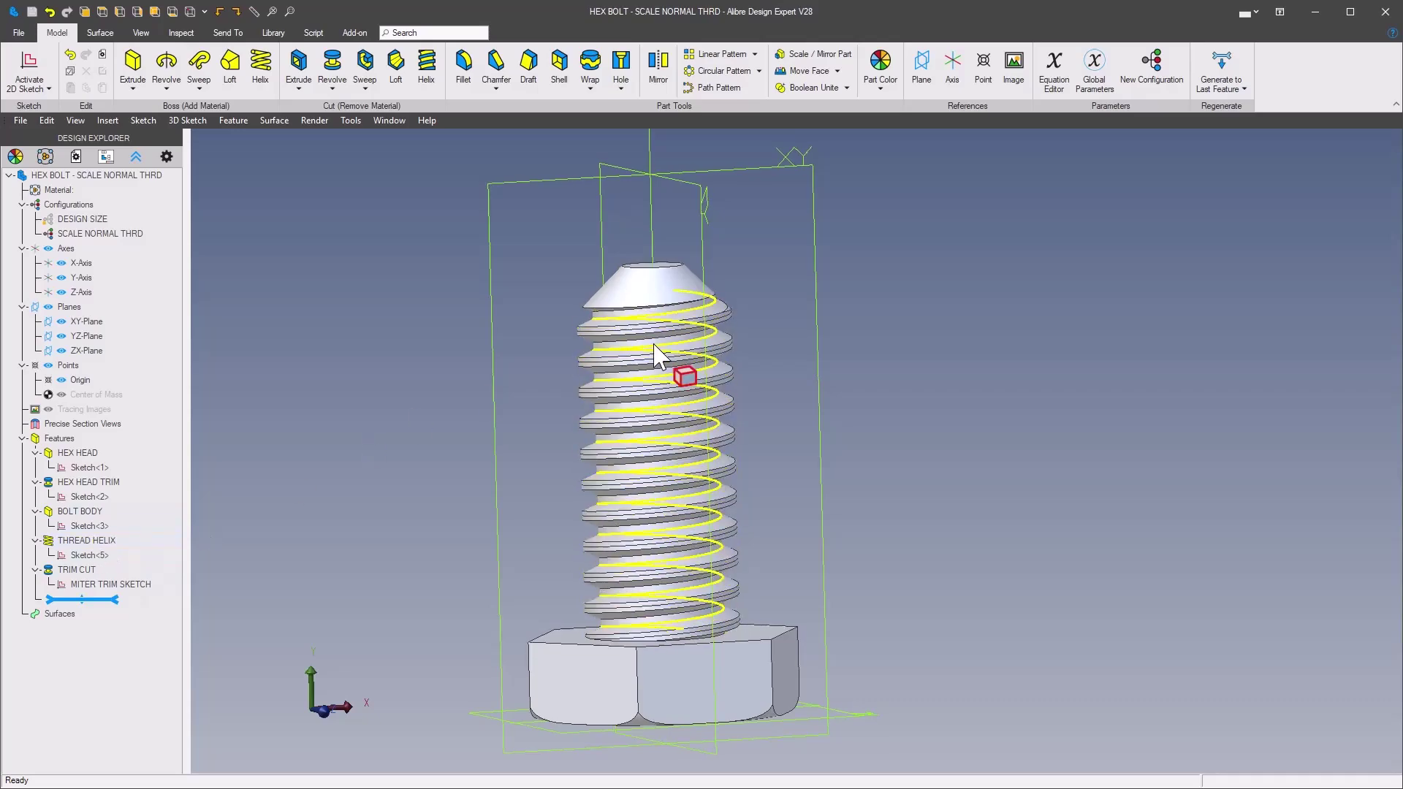
- Try to offset the bolt's helical thread faces by 0.4 mm with a signed offset
click(838, 71)
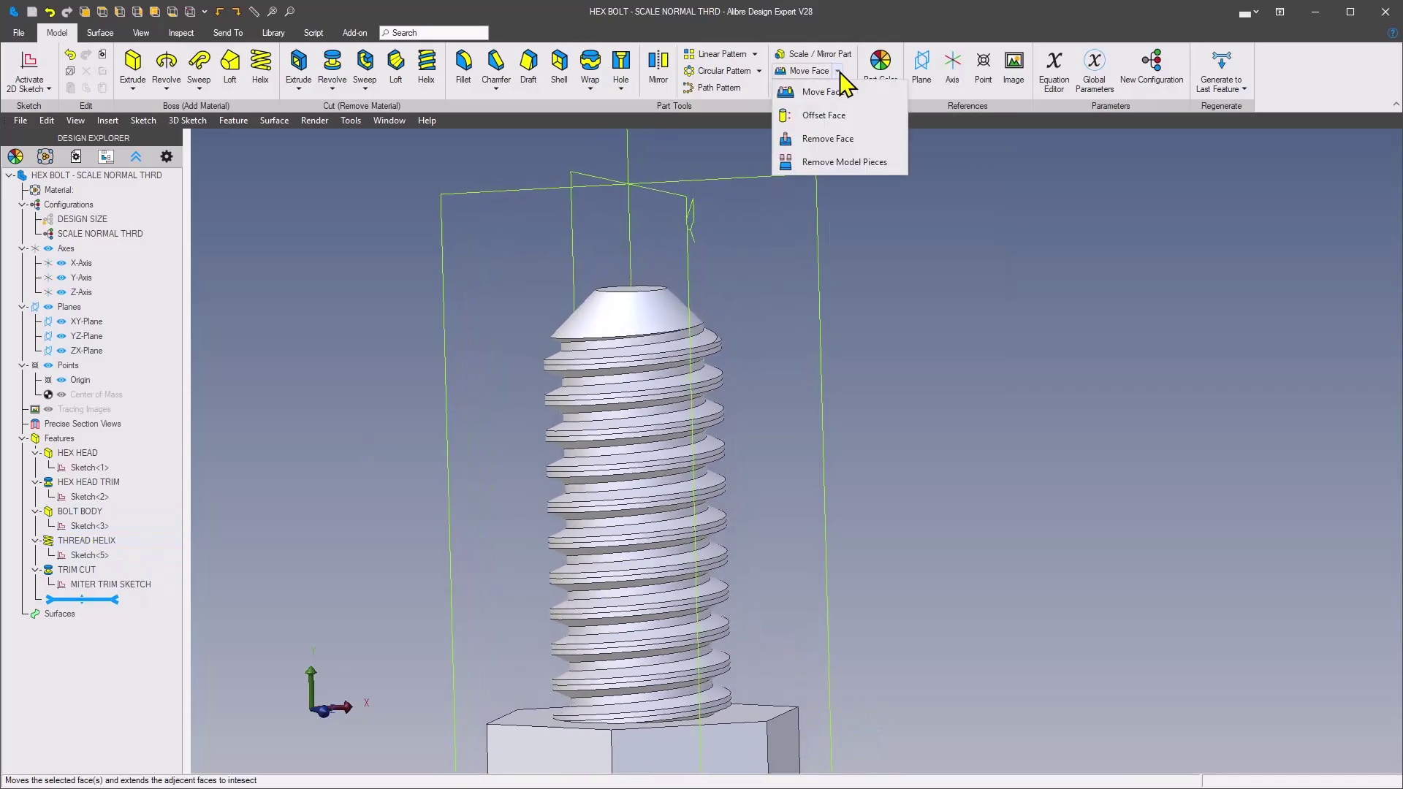
click(834, 115)
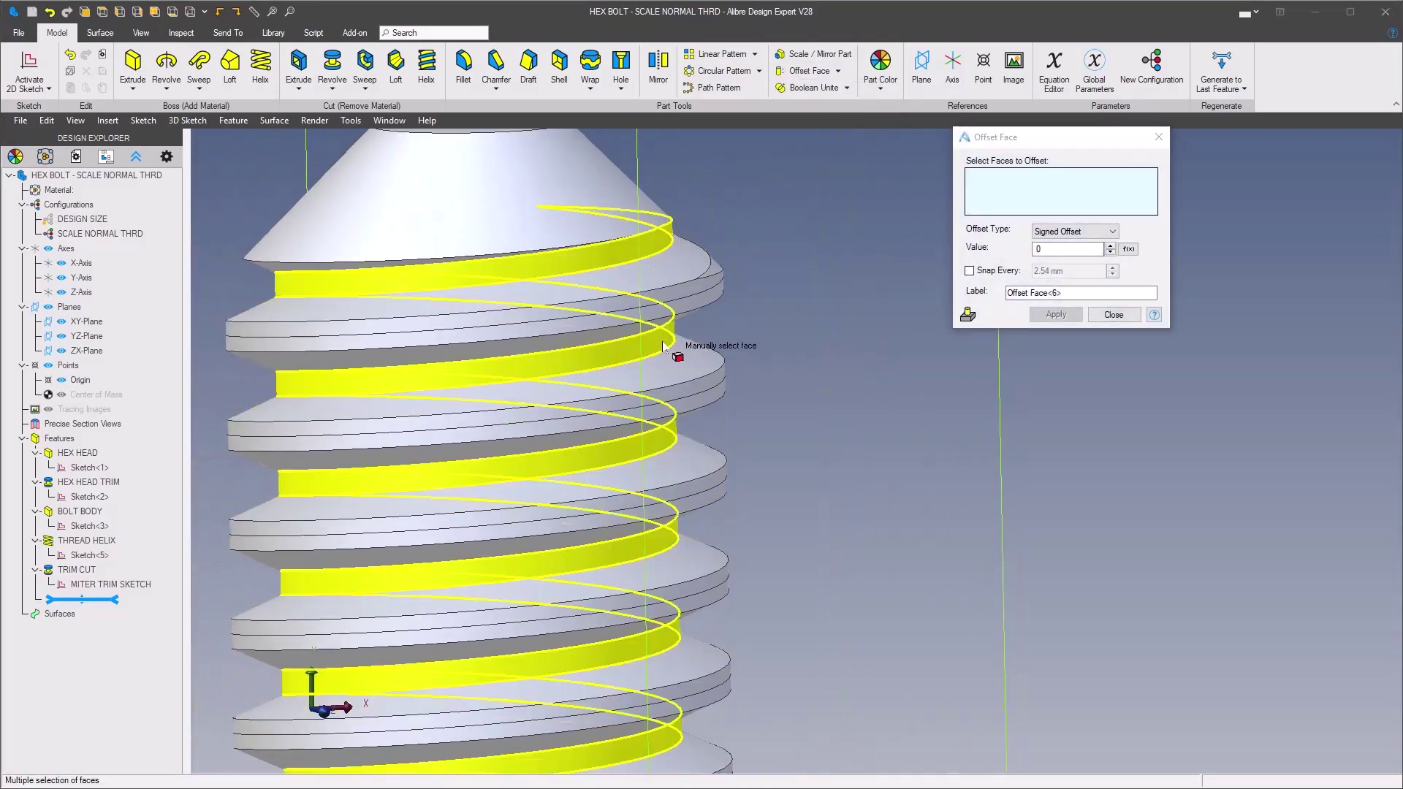
click(709, 356)
click(660, 378)
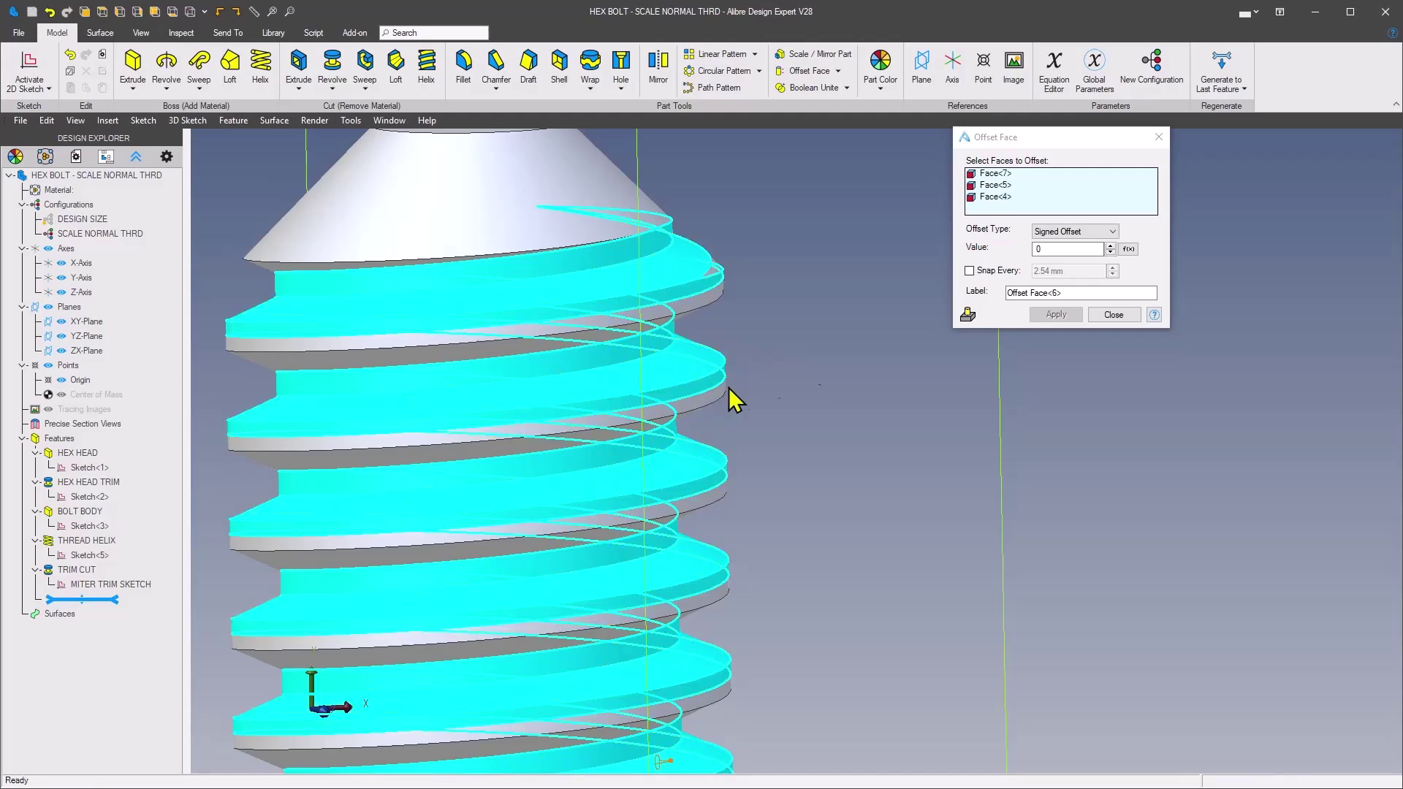
click(719, 399)
click(721, 399)
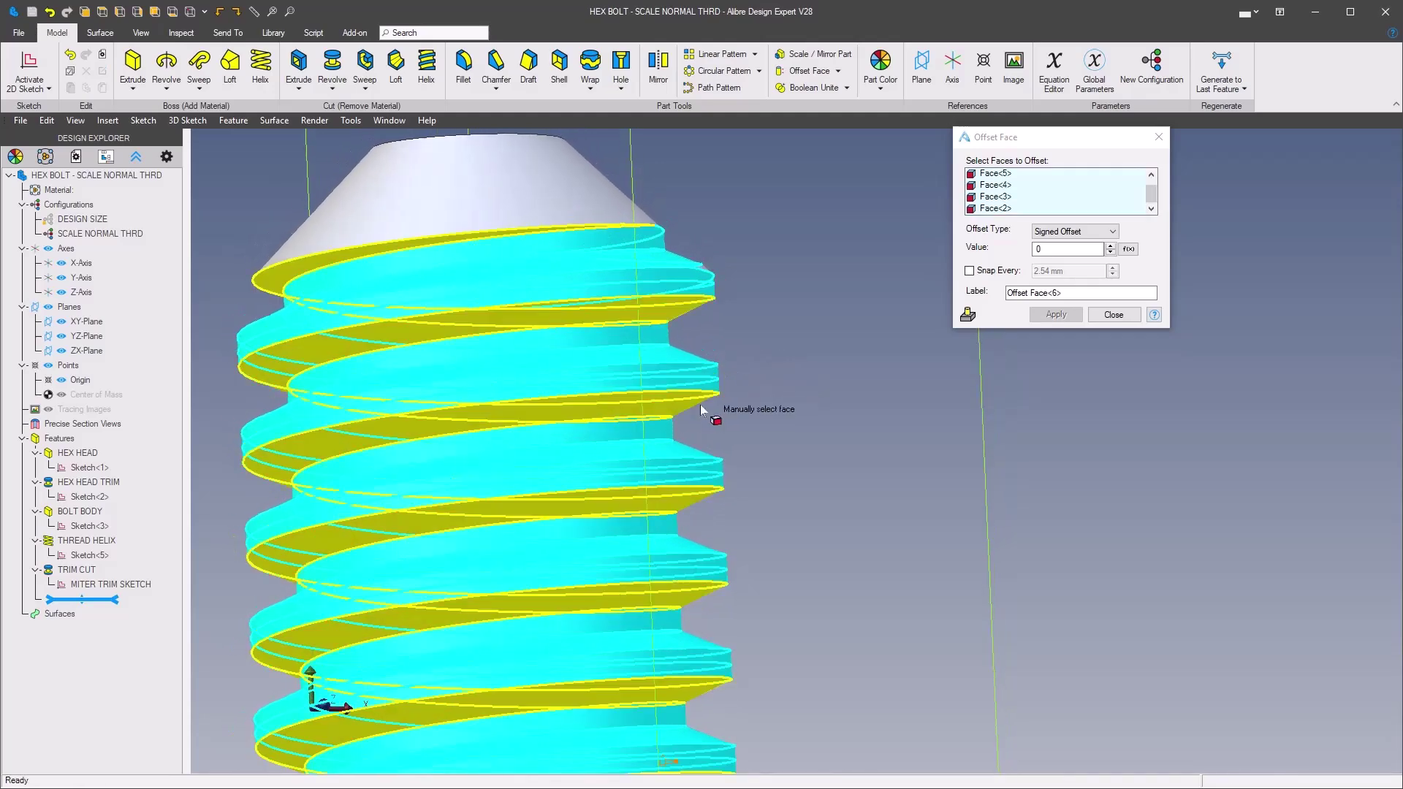
click(1087, 249)
text(.4)
key(Tab)
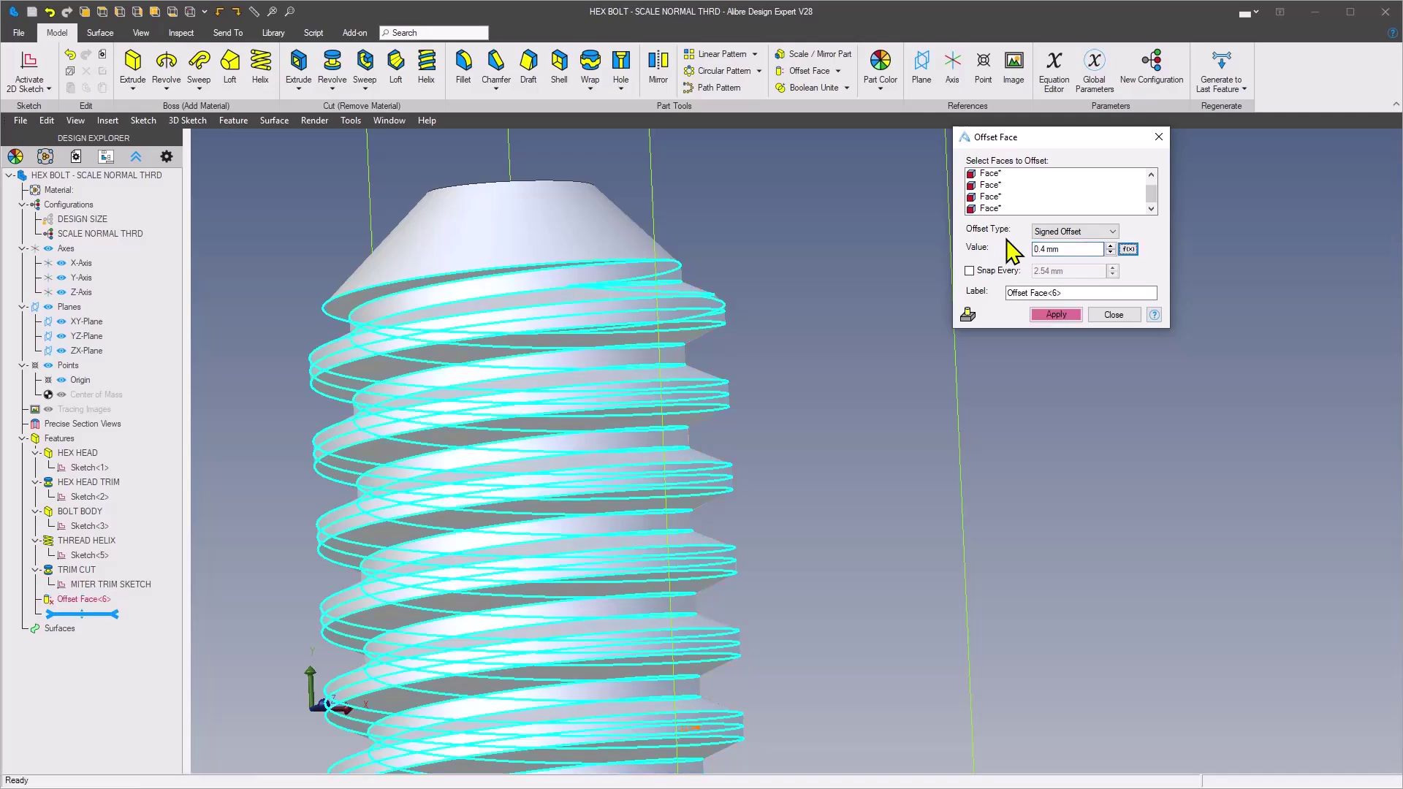
click(1061, 315)
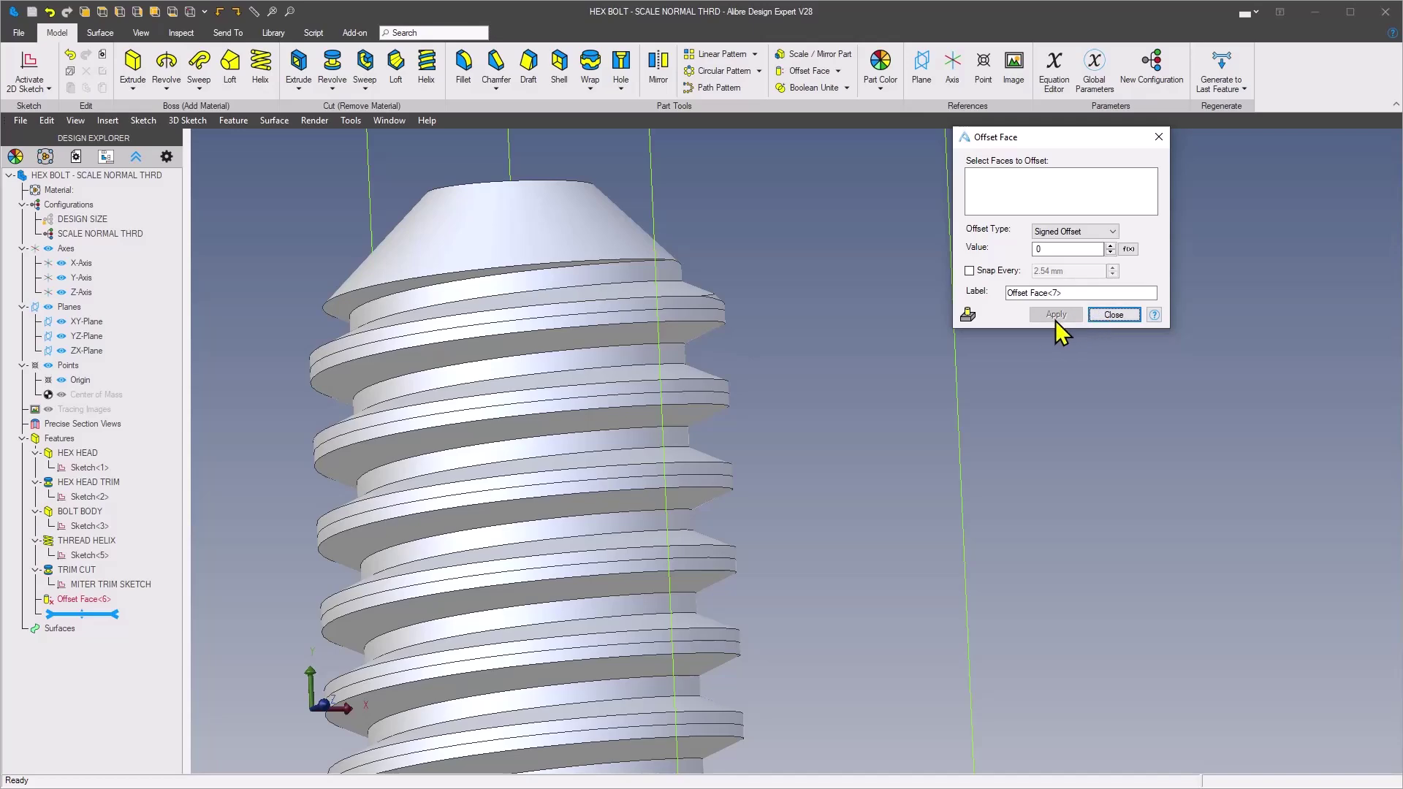
click(1113, 314)
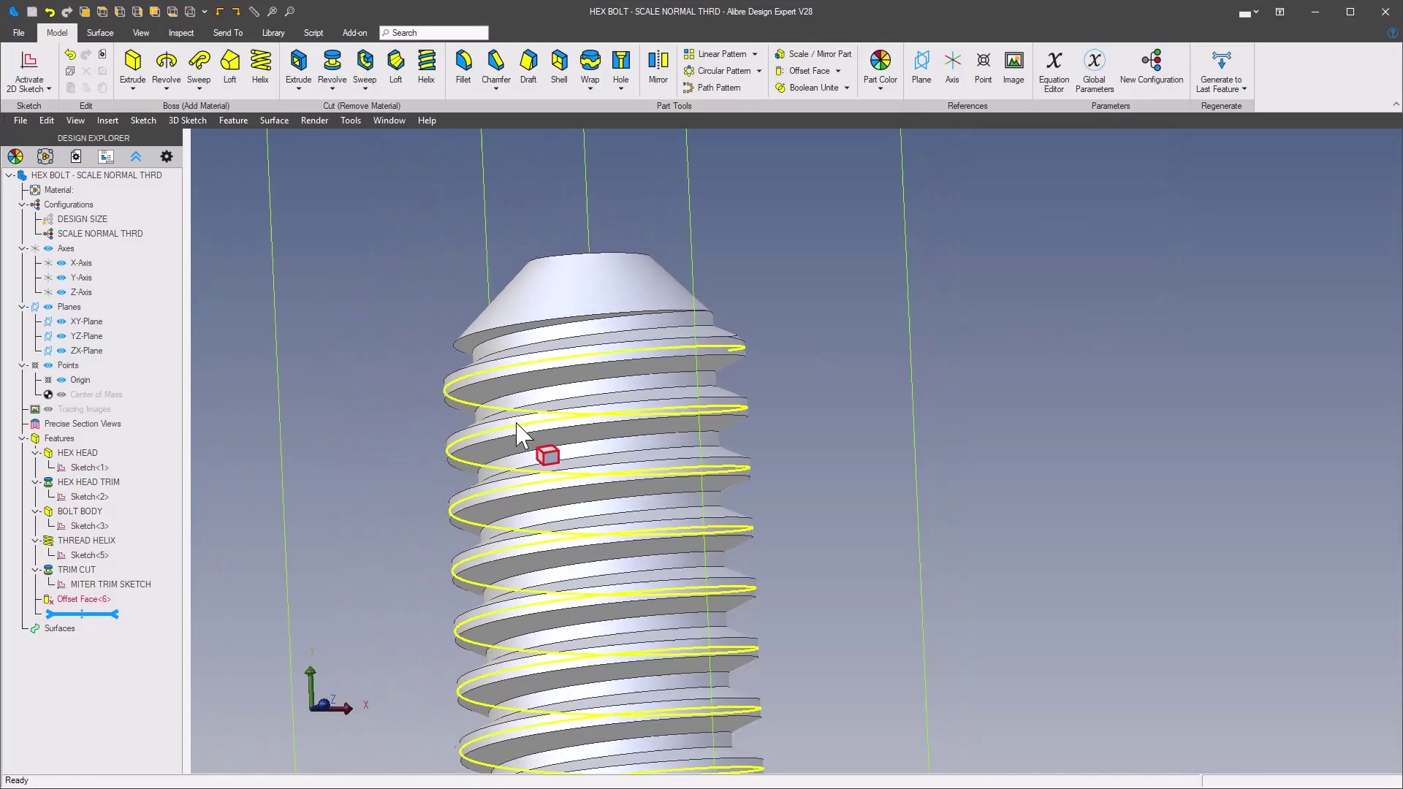
- Check the status of the face offset feature and delete the feature
right_click(84, 600)
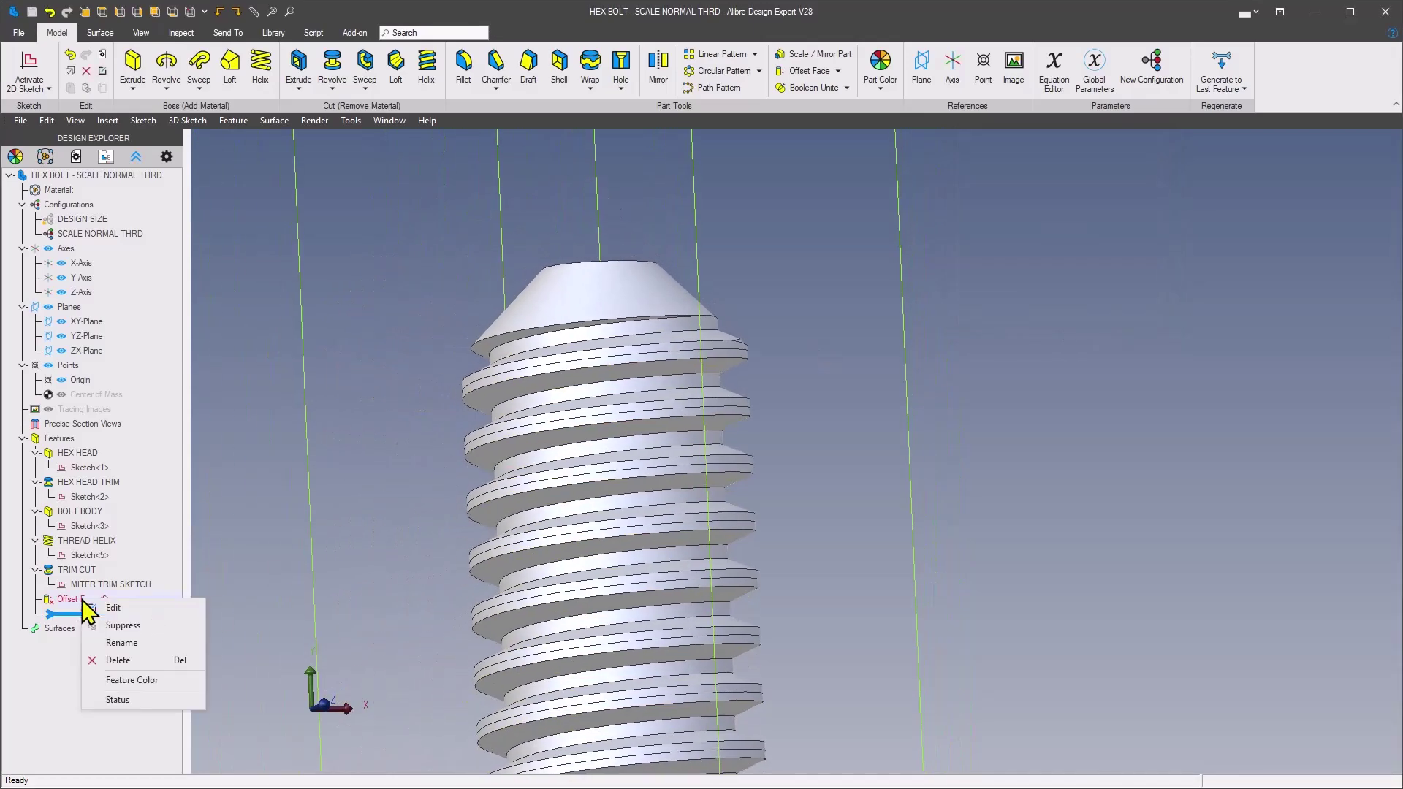
click(118, 699)
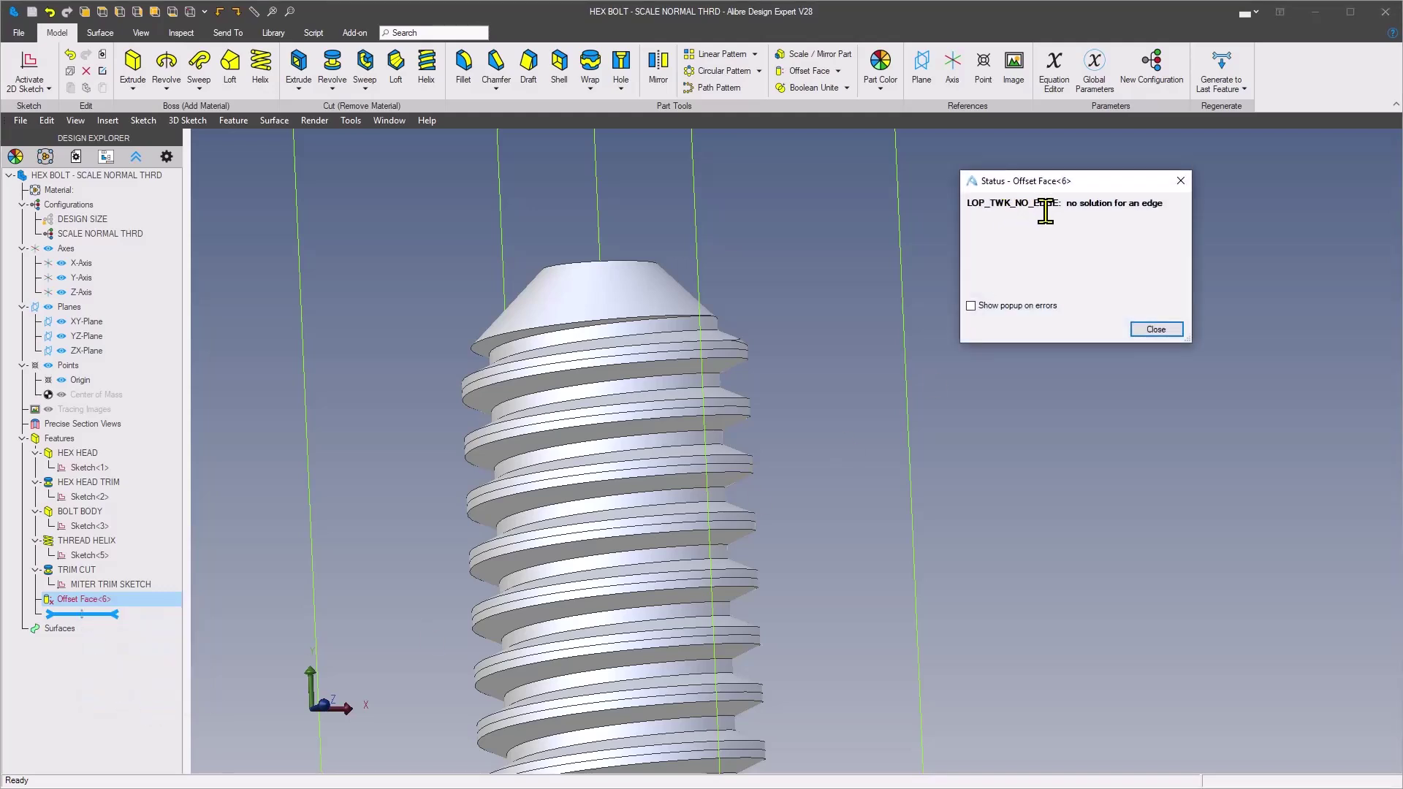
click(1160, 331)
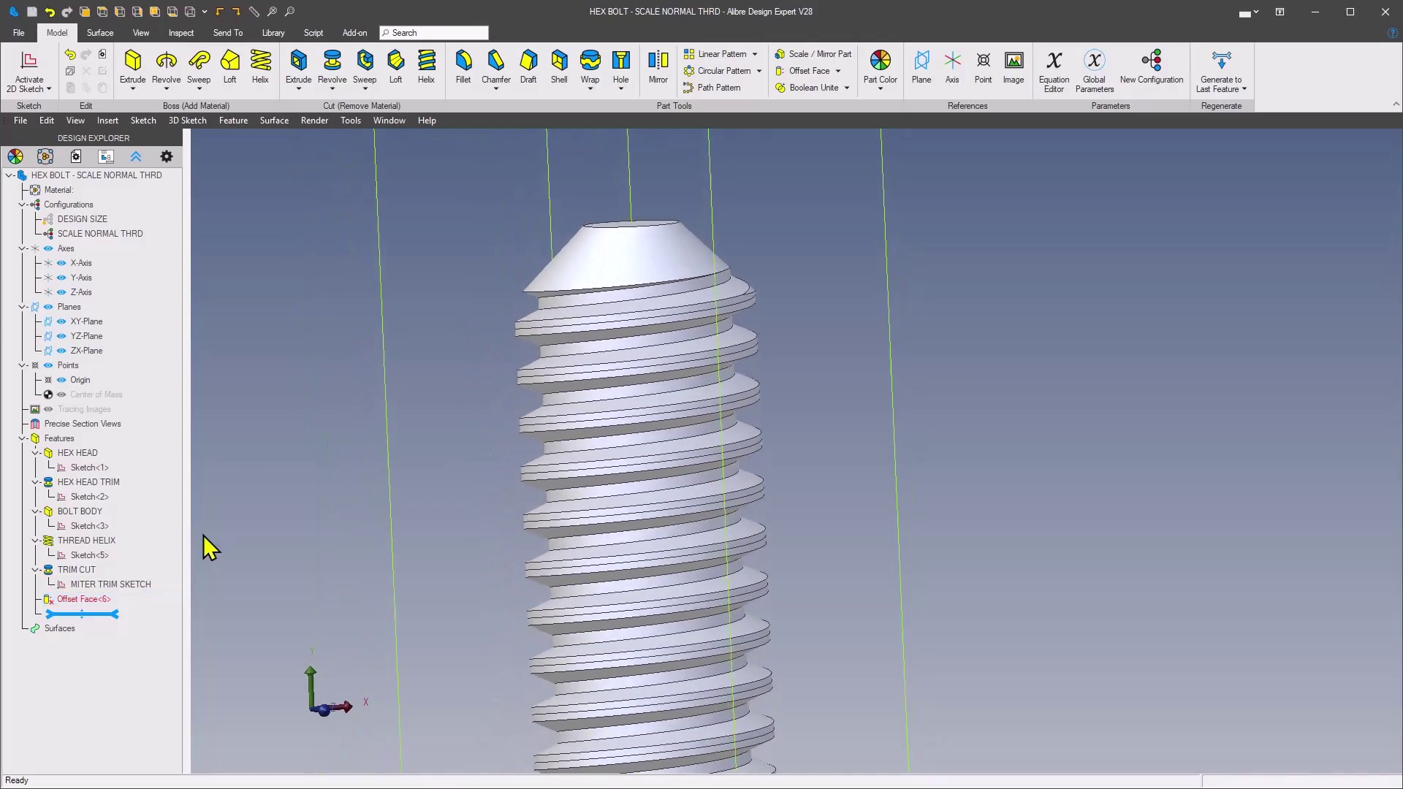
right_click(87, 607)
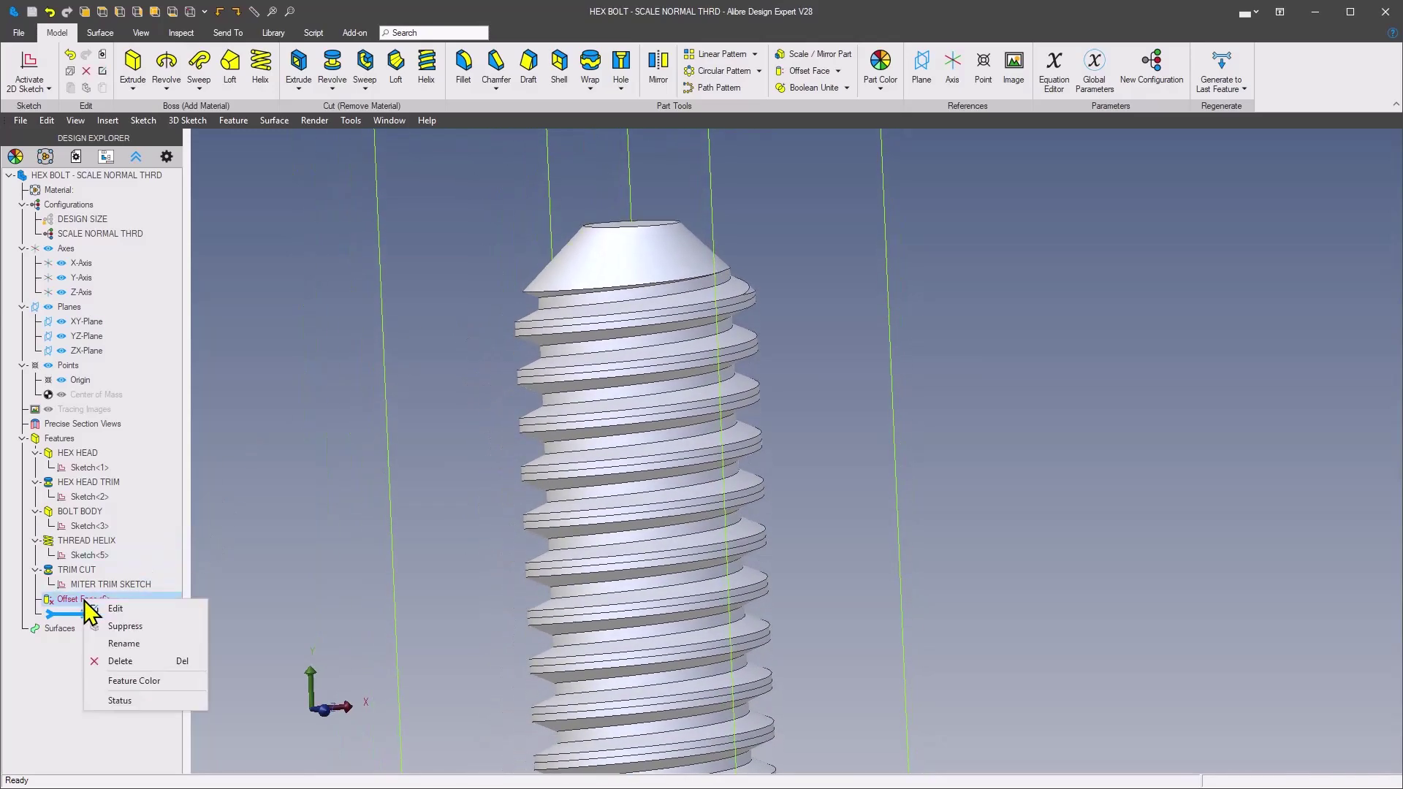
click(119, 662)
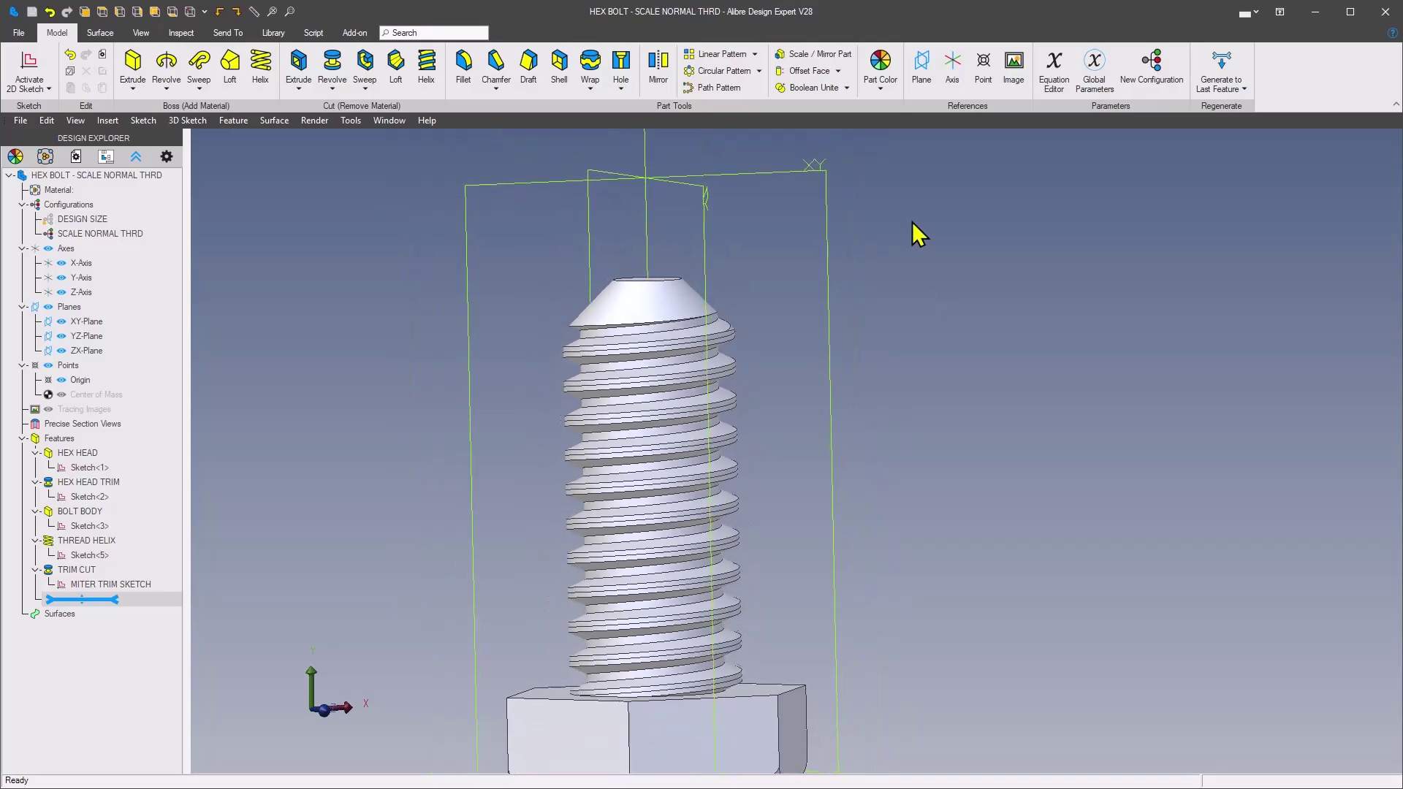
- Scale the bolt non-uniformly about the origin, with X and Z factors of 1.04 and a Y factor of 1
click(823, 58)
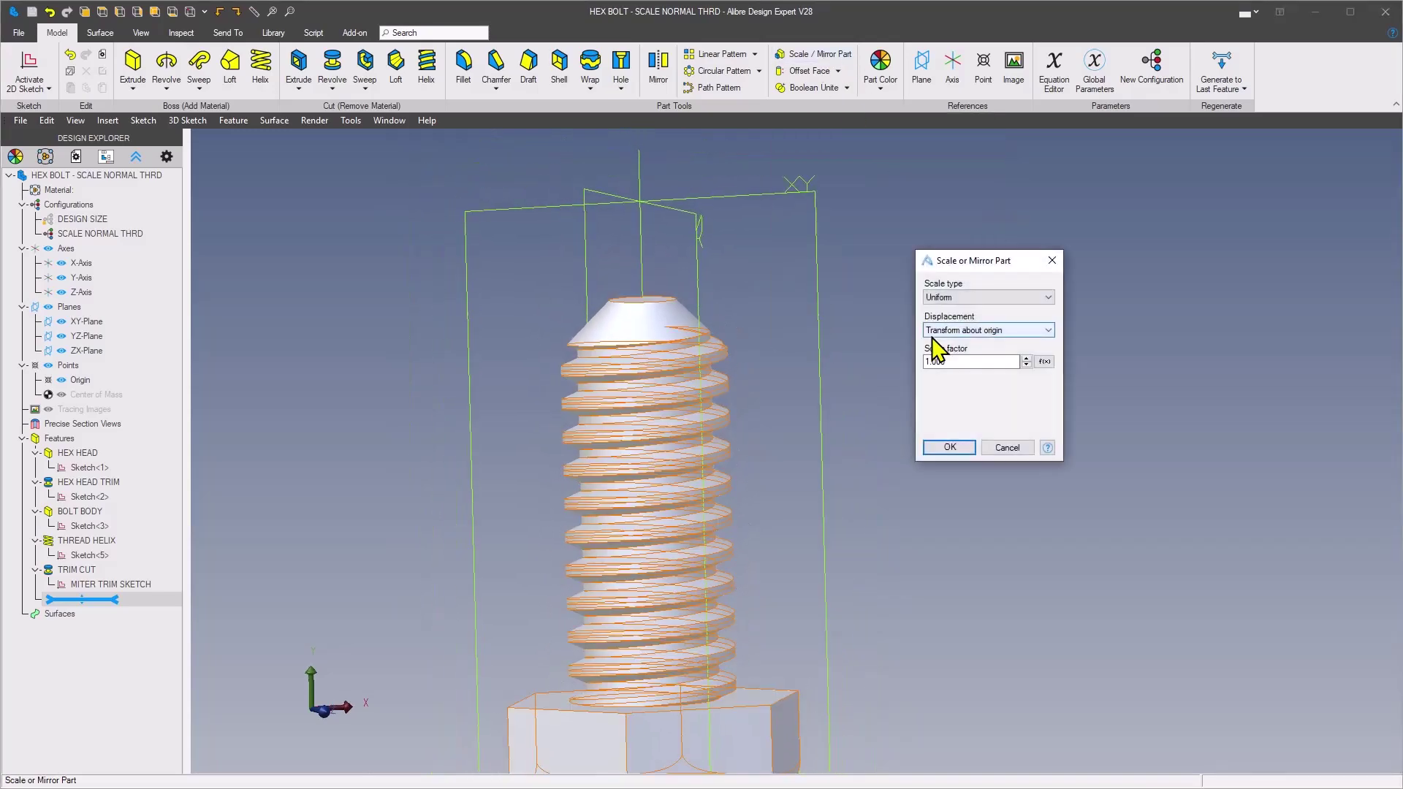
click(1044, 298)
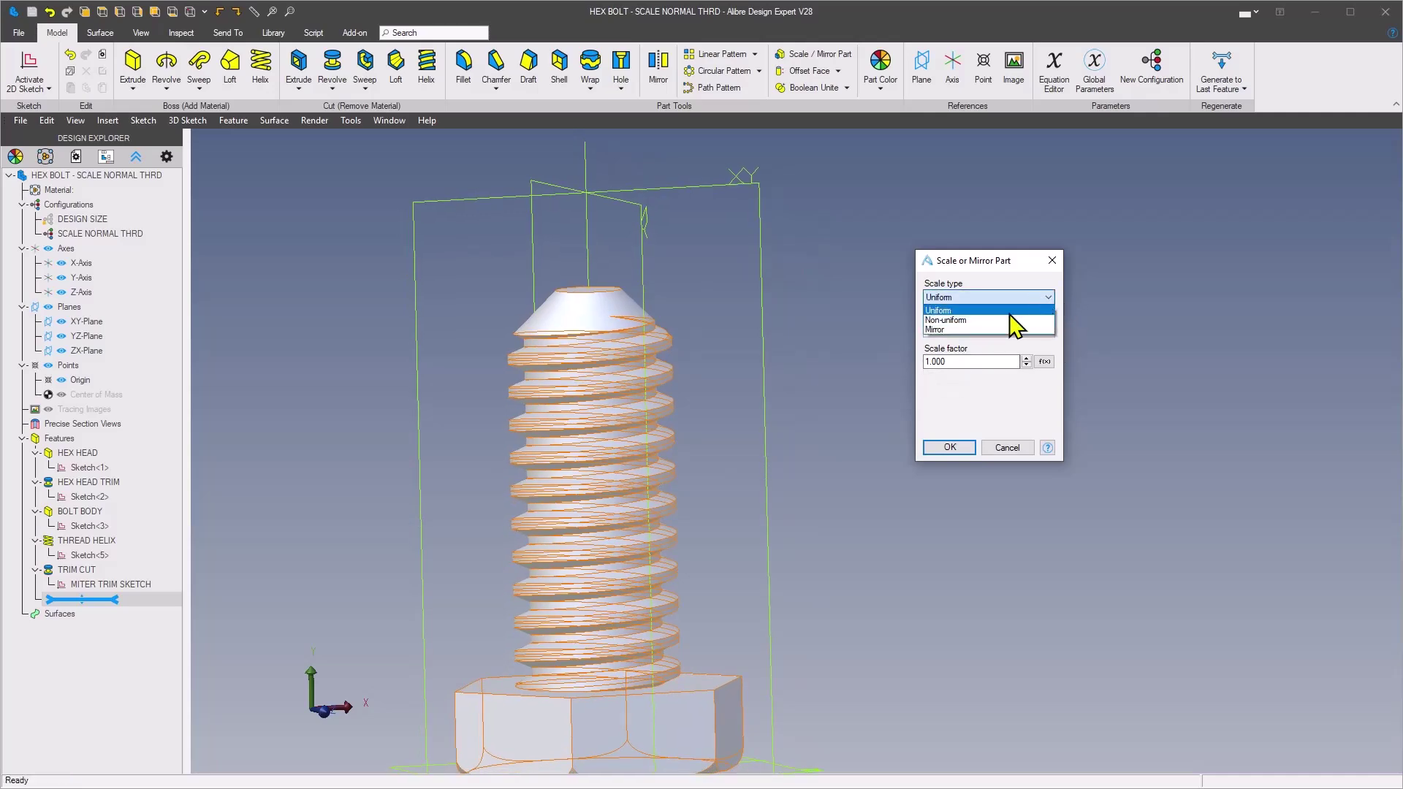
click(978, 320)
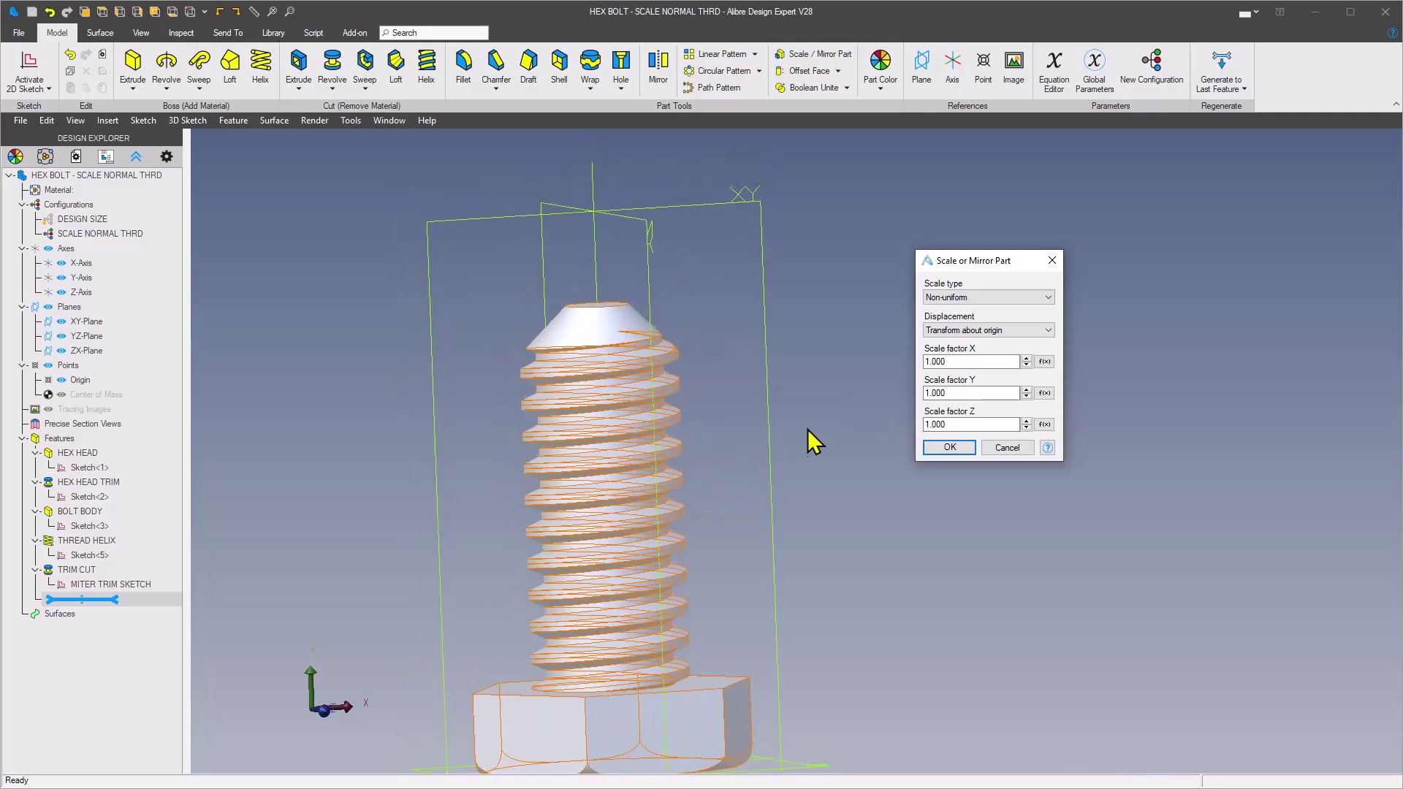
double_click(977, 361)
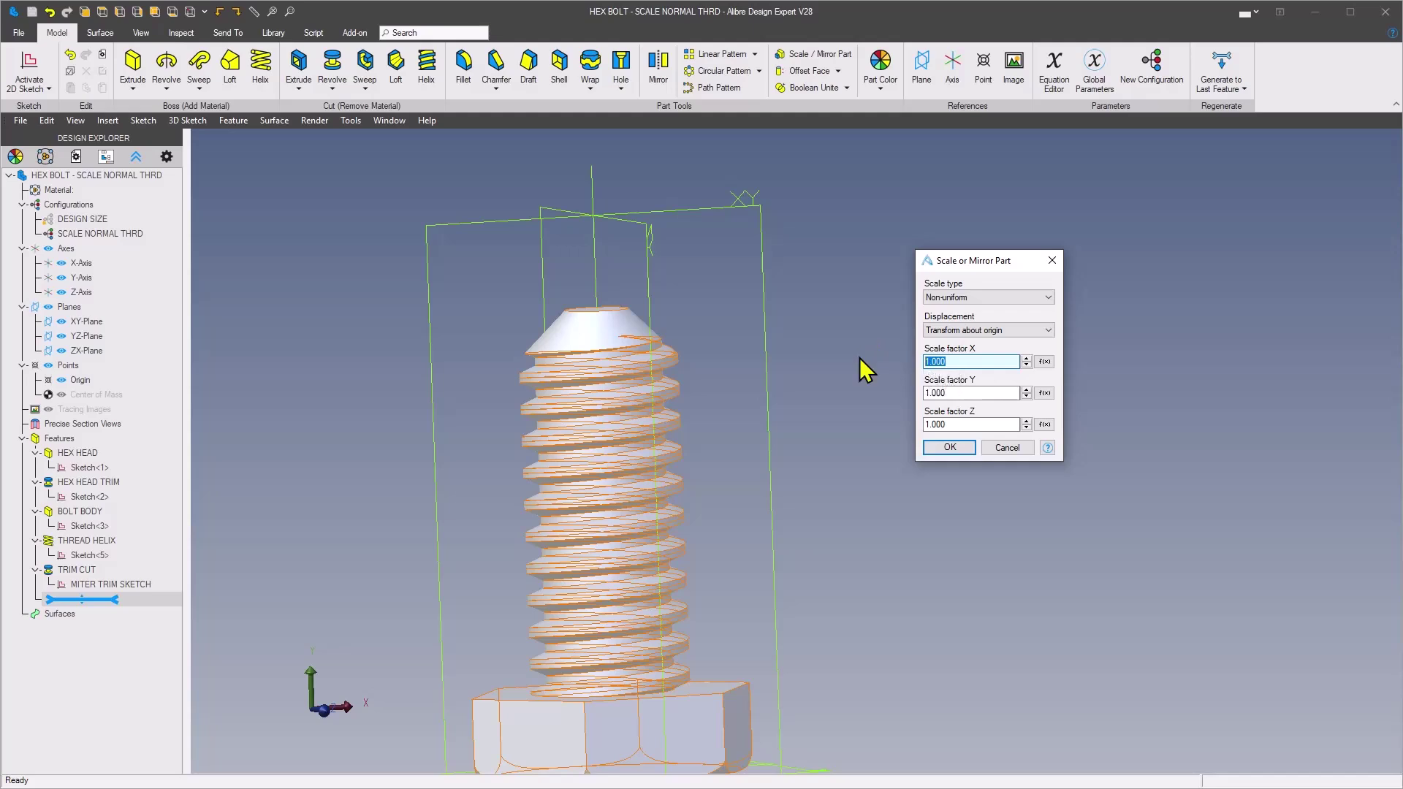
text(1.0)
key(Tab)
click(979, 423)
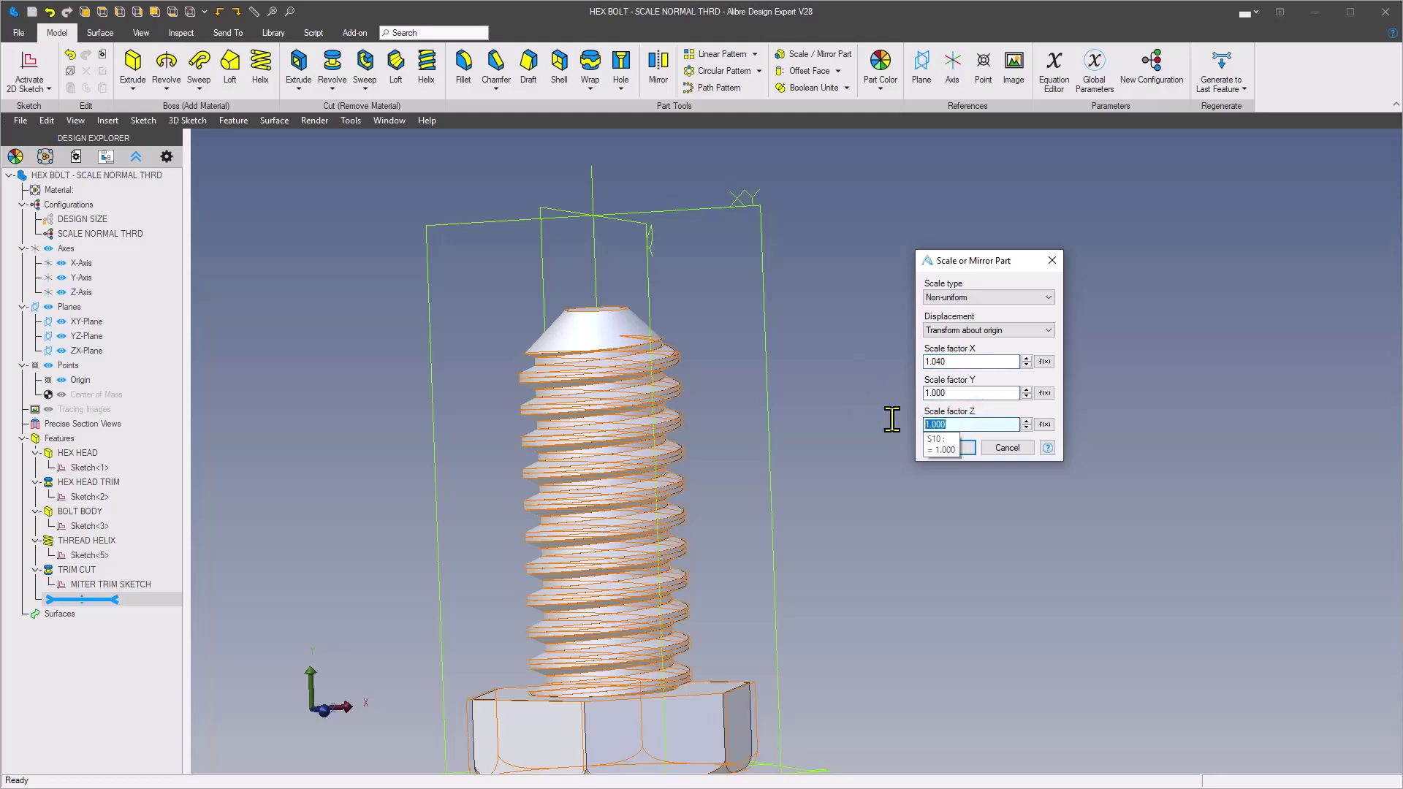
text(1.04)
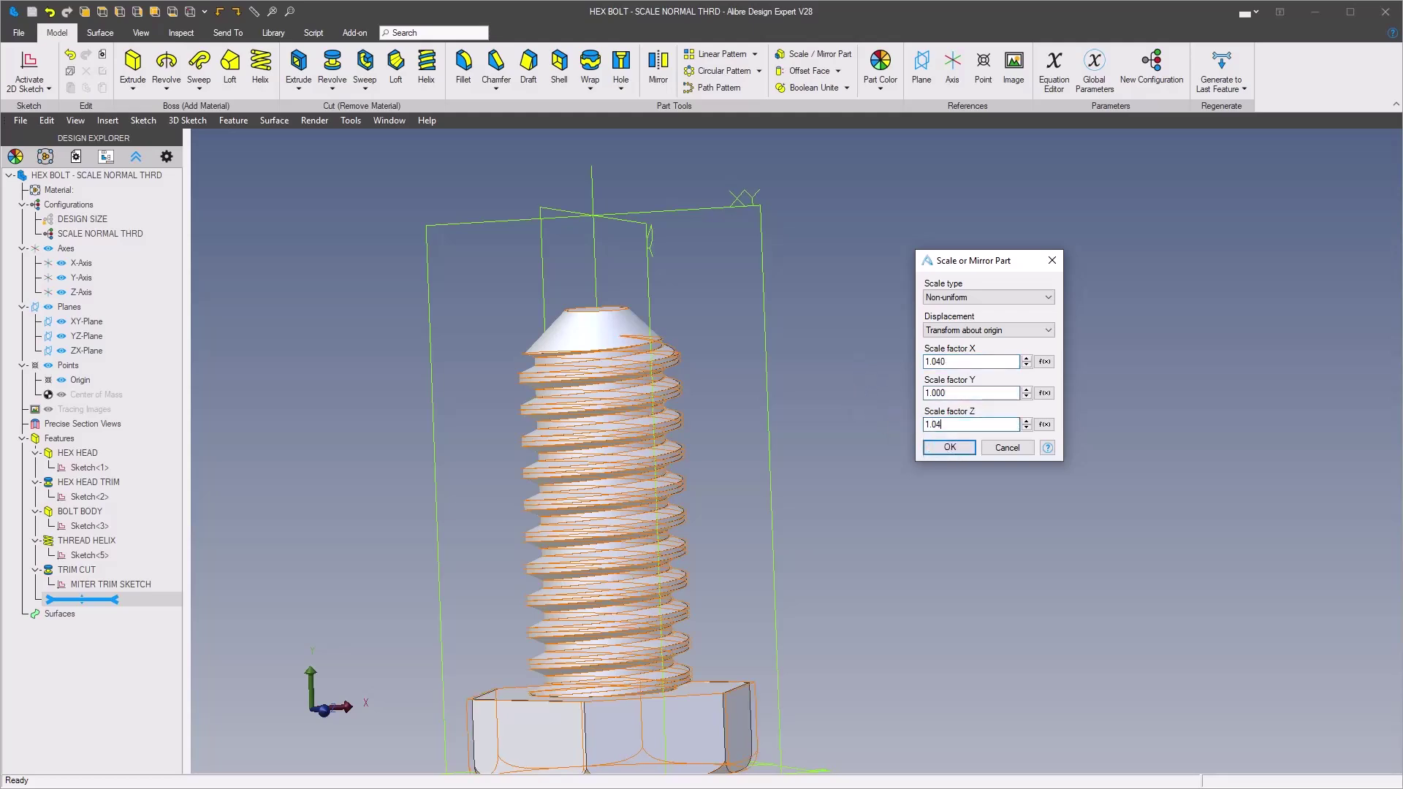
key(shift+Tab)
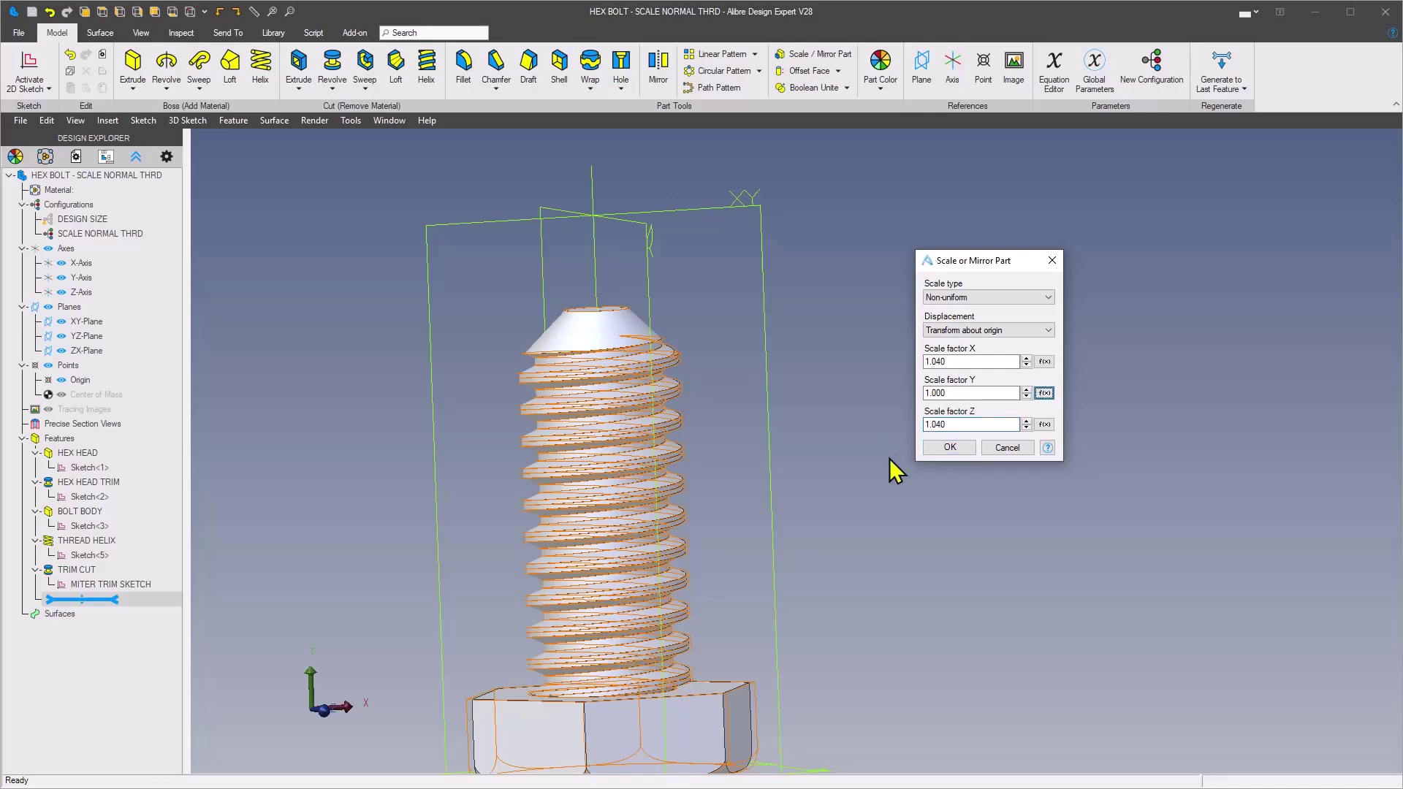
click(955, 449)
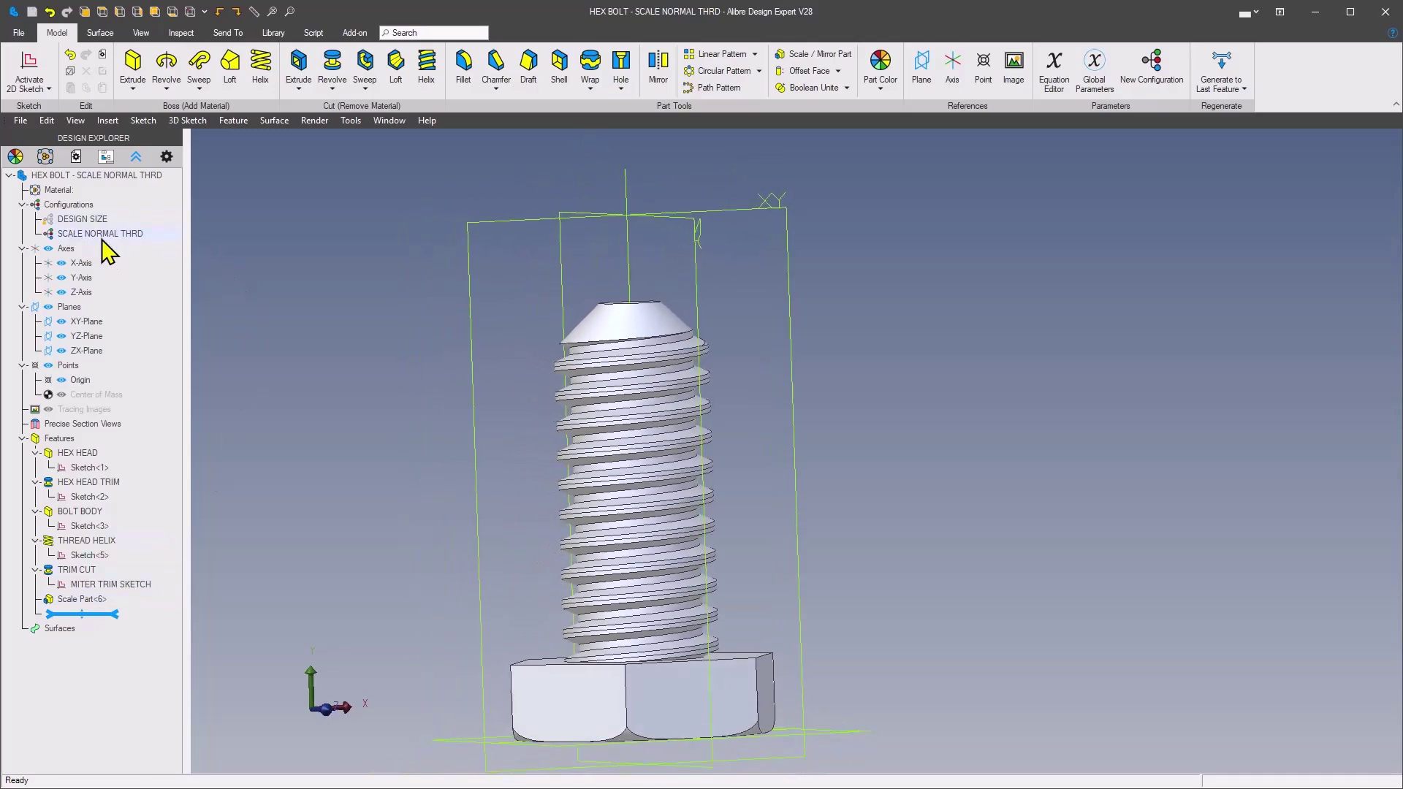
- Activate the bolt's DESIGN SIZE configuration
double_click(91, 220)
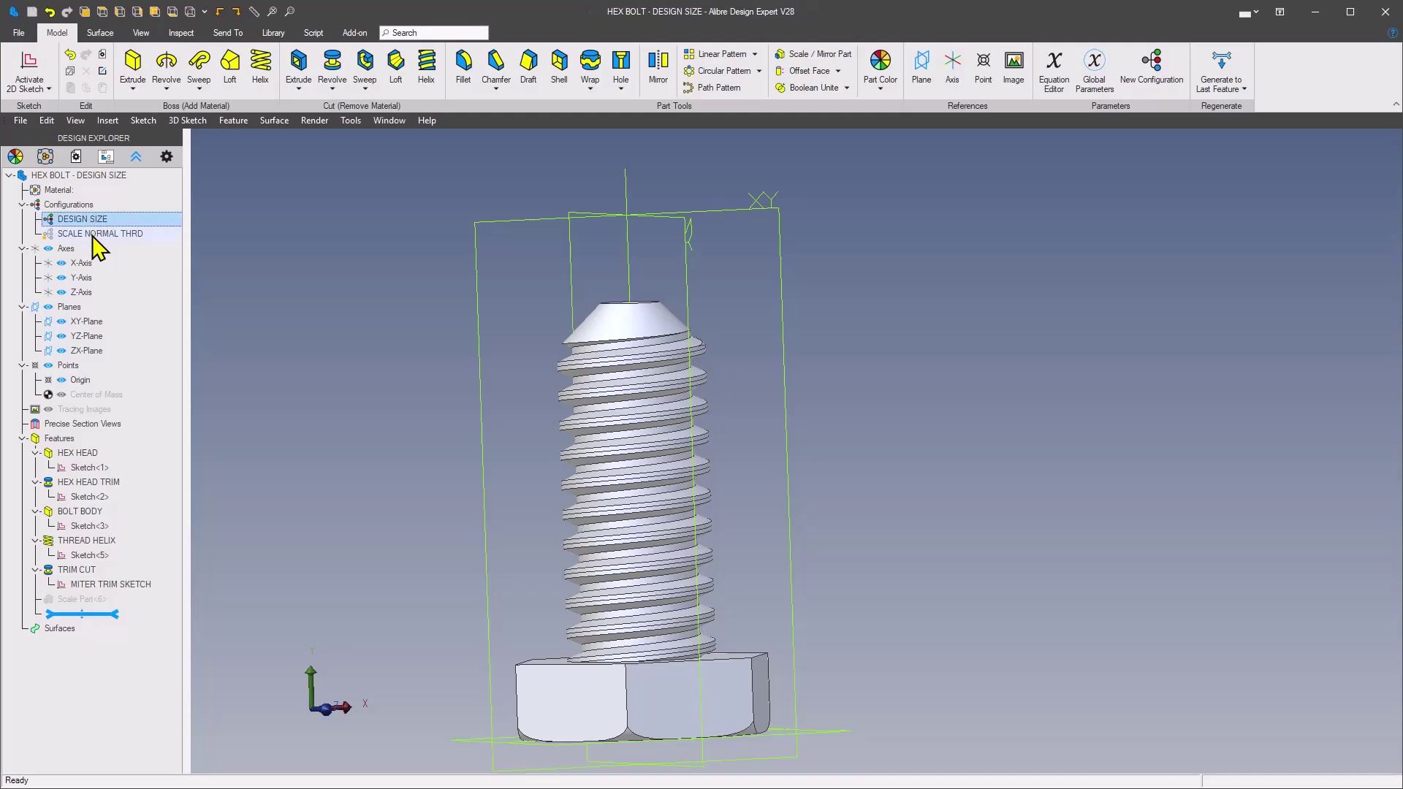
- Switch the bolt between the SCALE NORMAL THRD and DESIGN SIZE configurations to compare them, ending on DESIGN SIZE
double_click(92, 234)
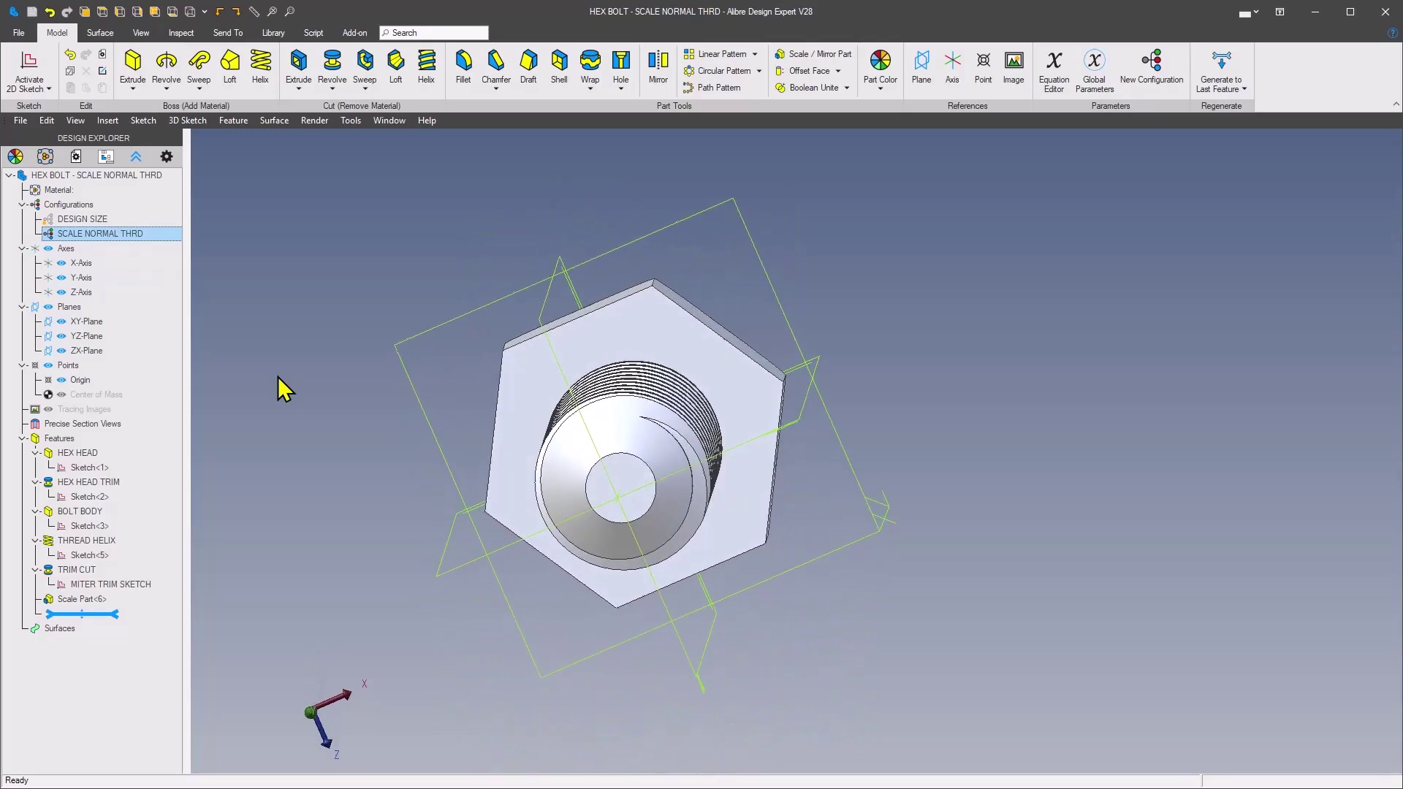
double_click(70, 218)
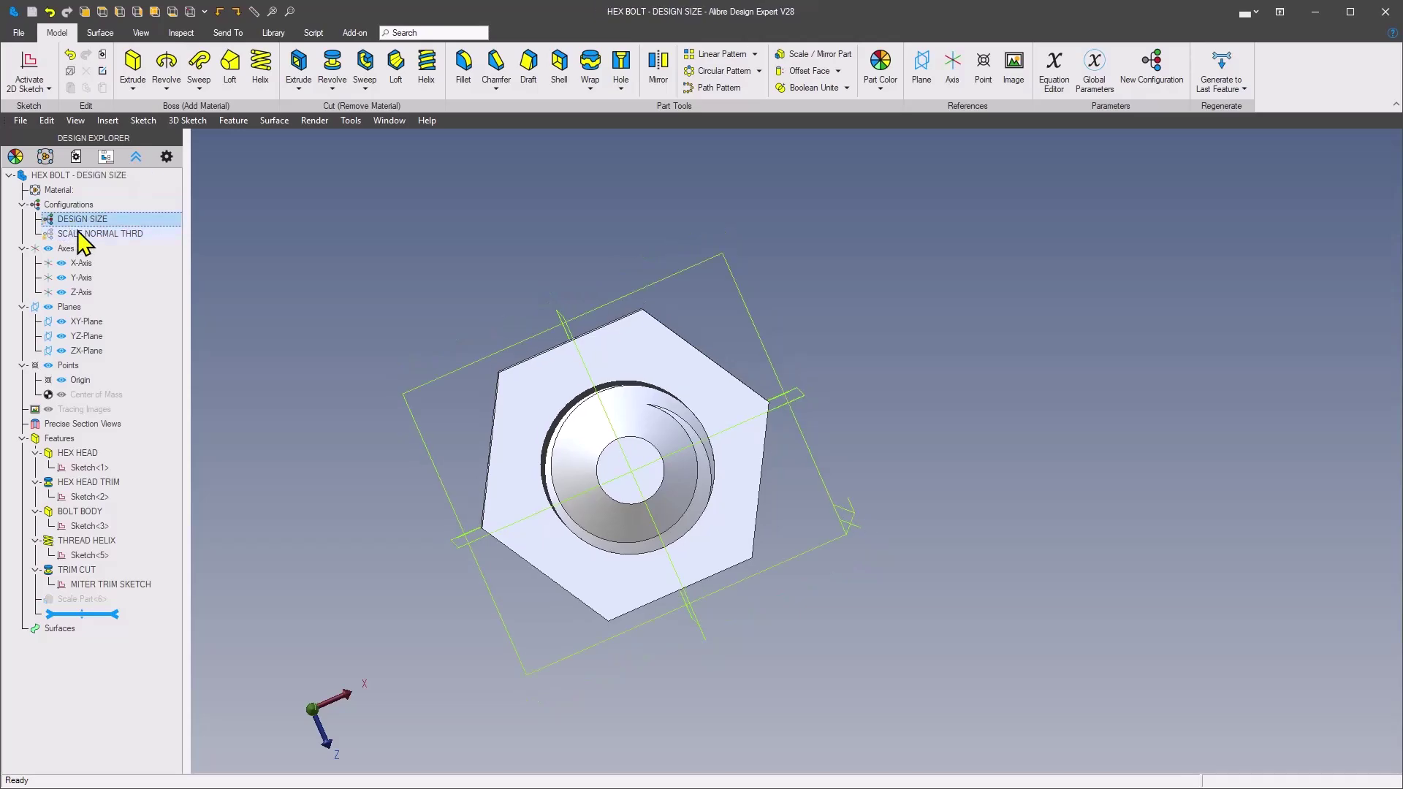
double_click(78, 232)
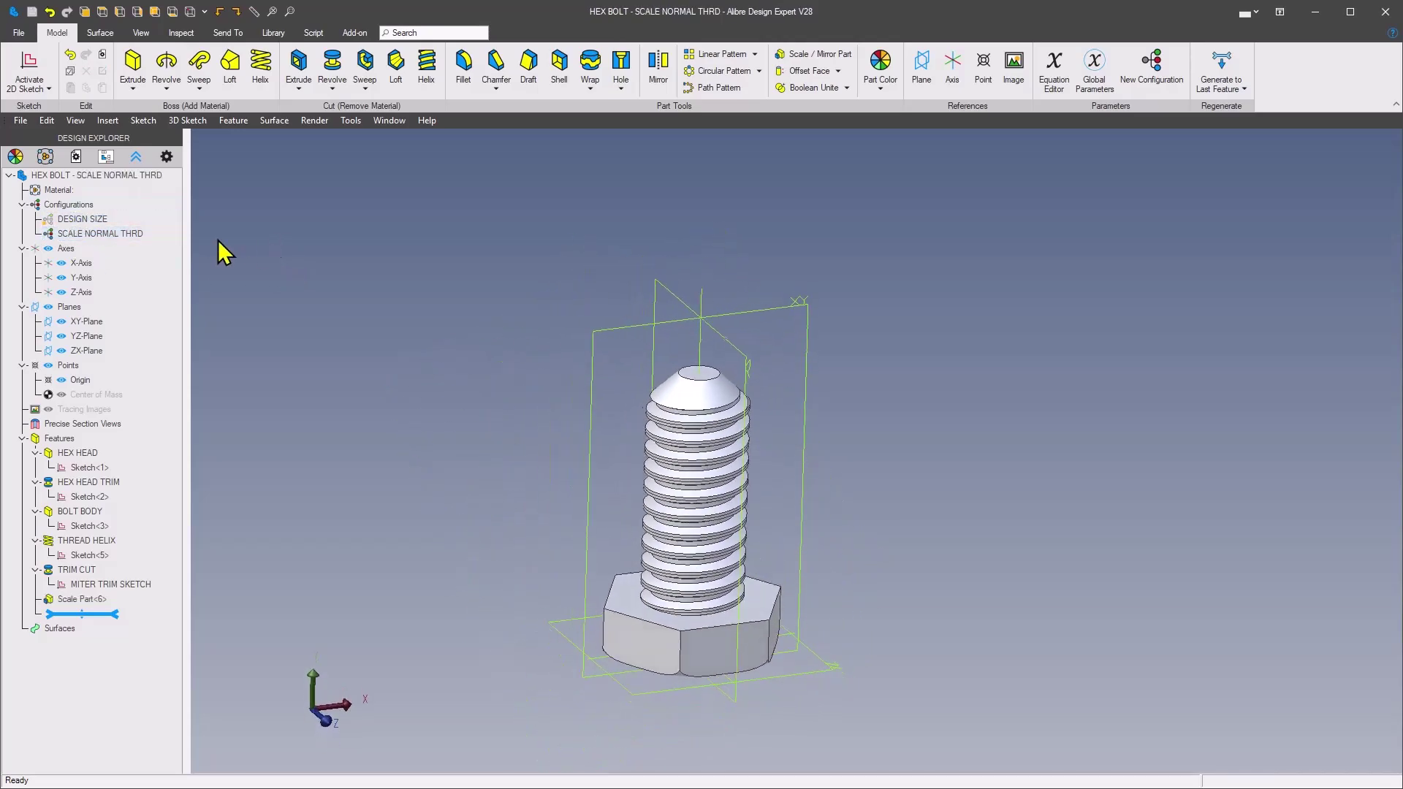
double_click(83, 219)
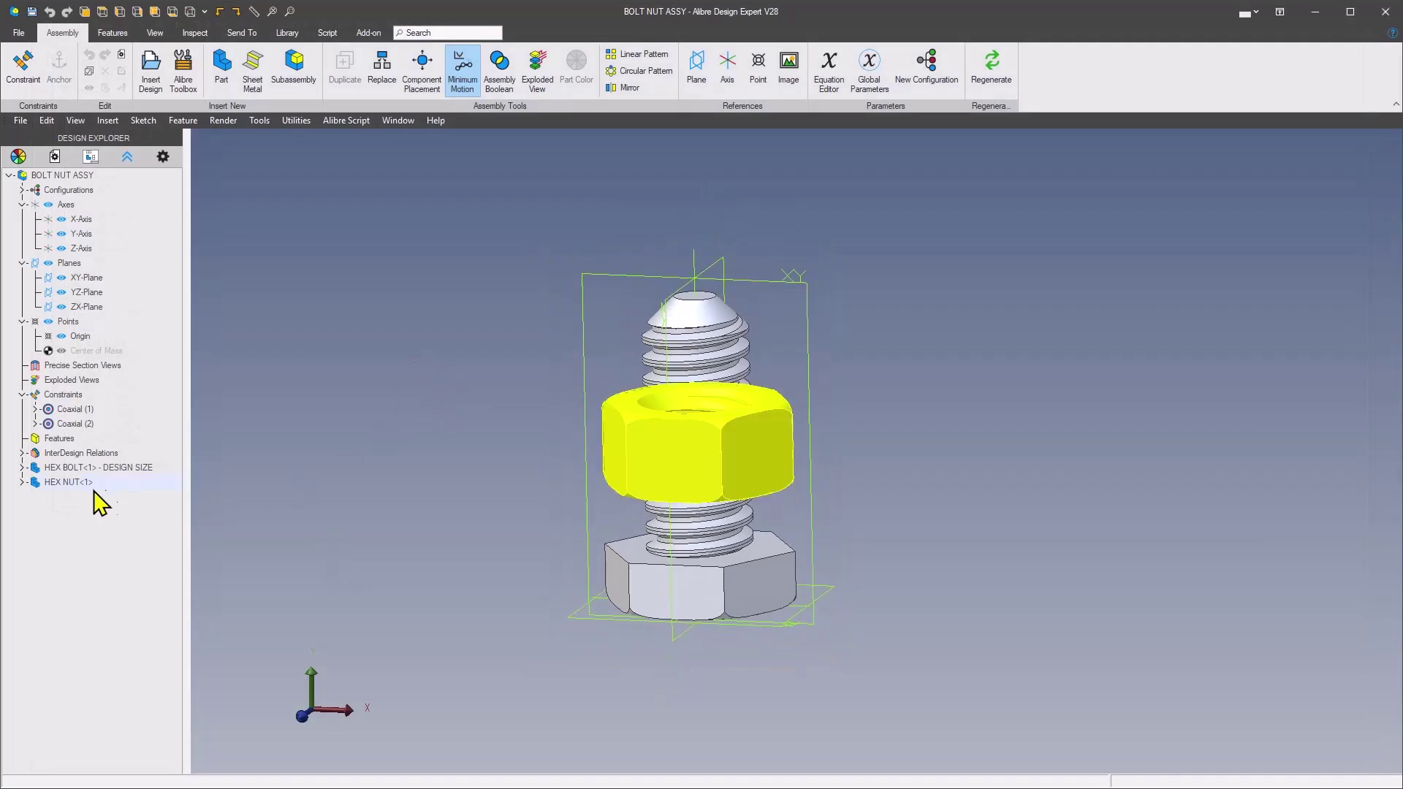
- Open the hex nut from the assembly in a separate window and open its Design Boolean feature for editing
right_click(58, 484)
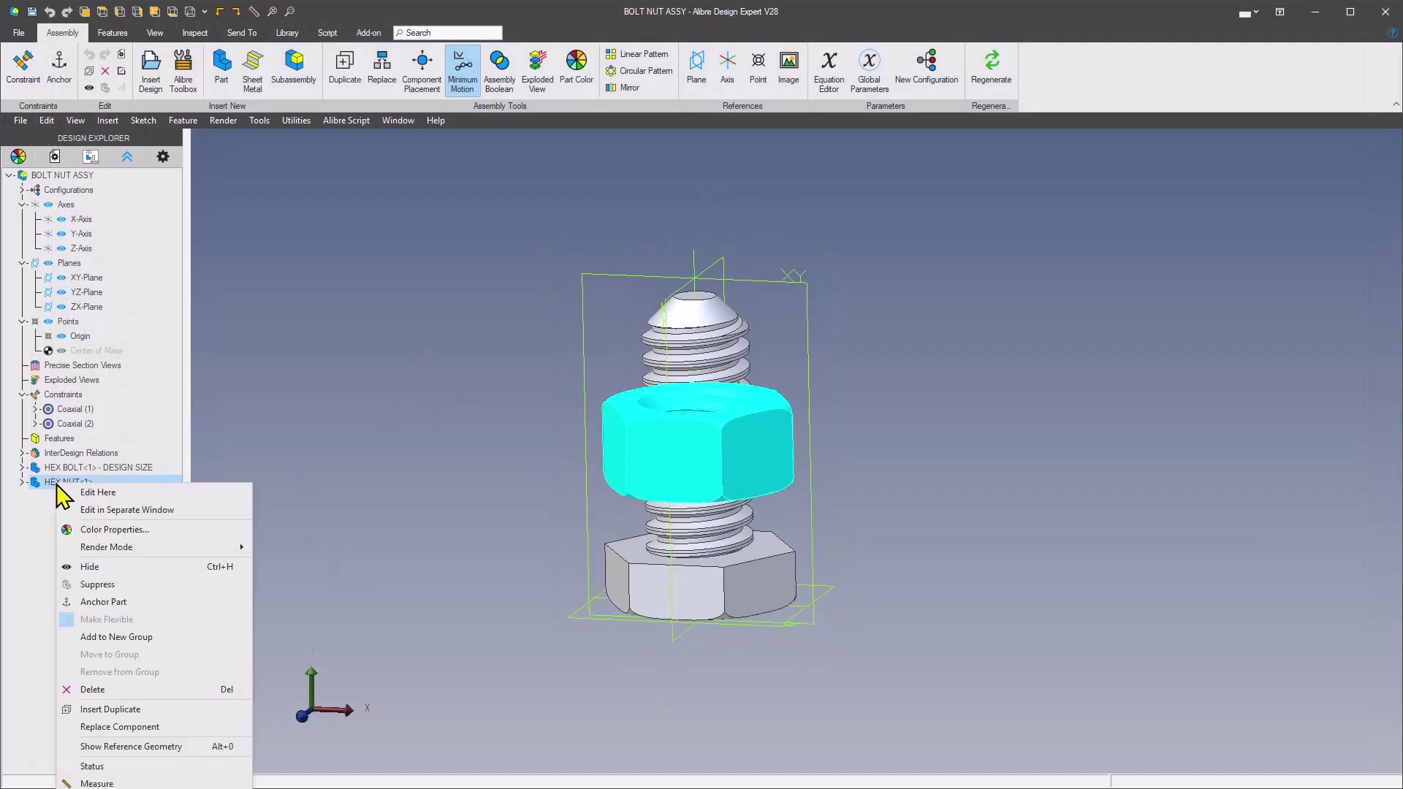
click(122, 510)
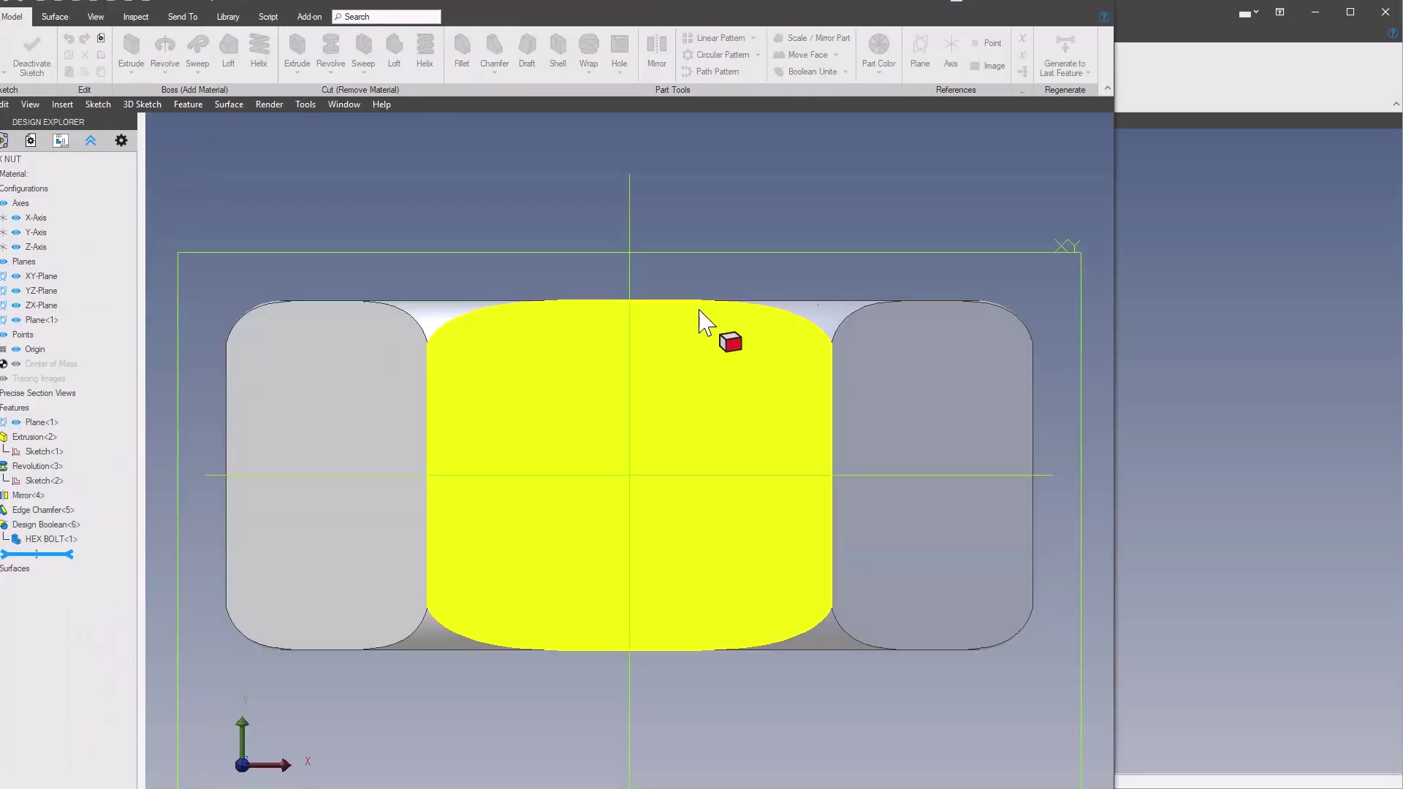
right_click(1116, 213)
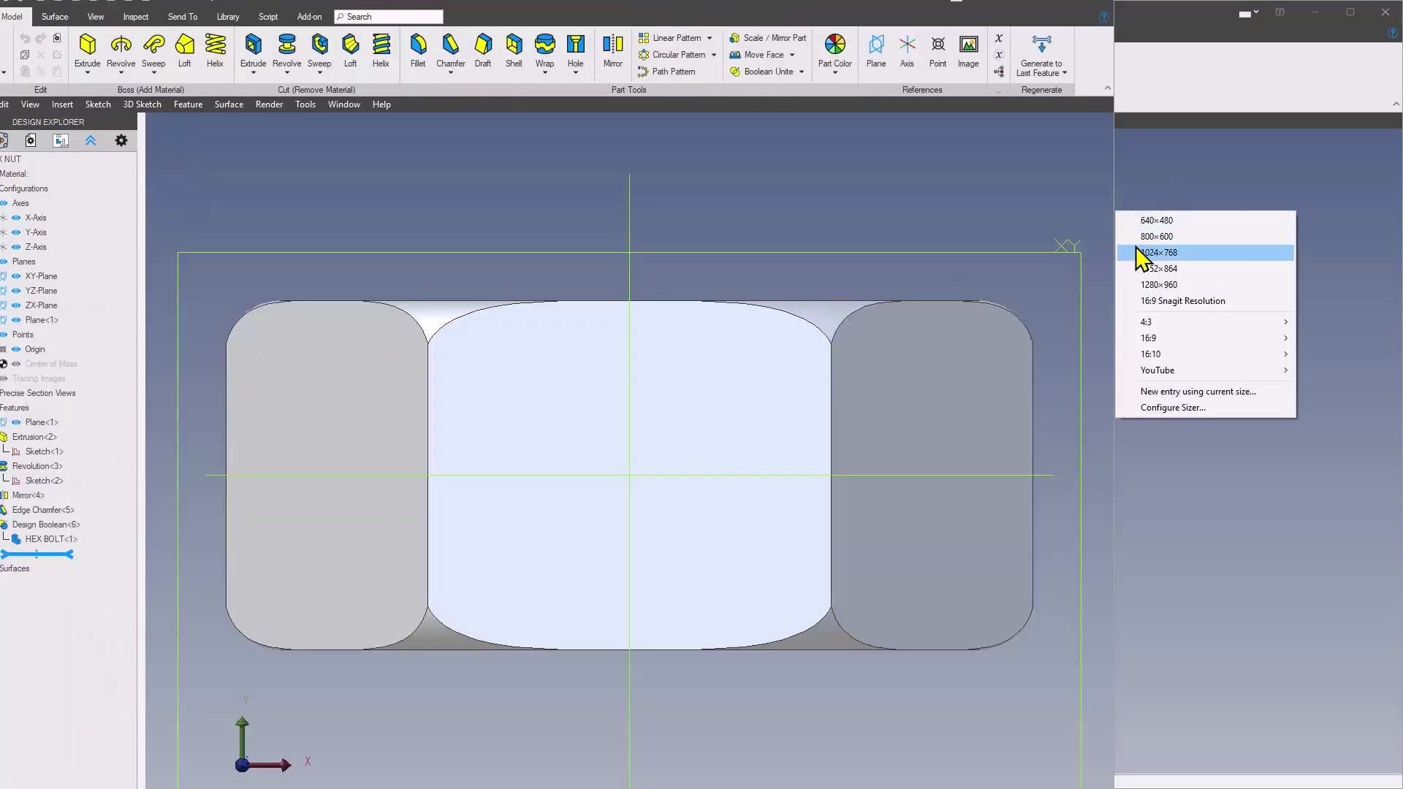
click(1162, 306)
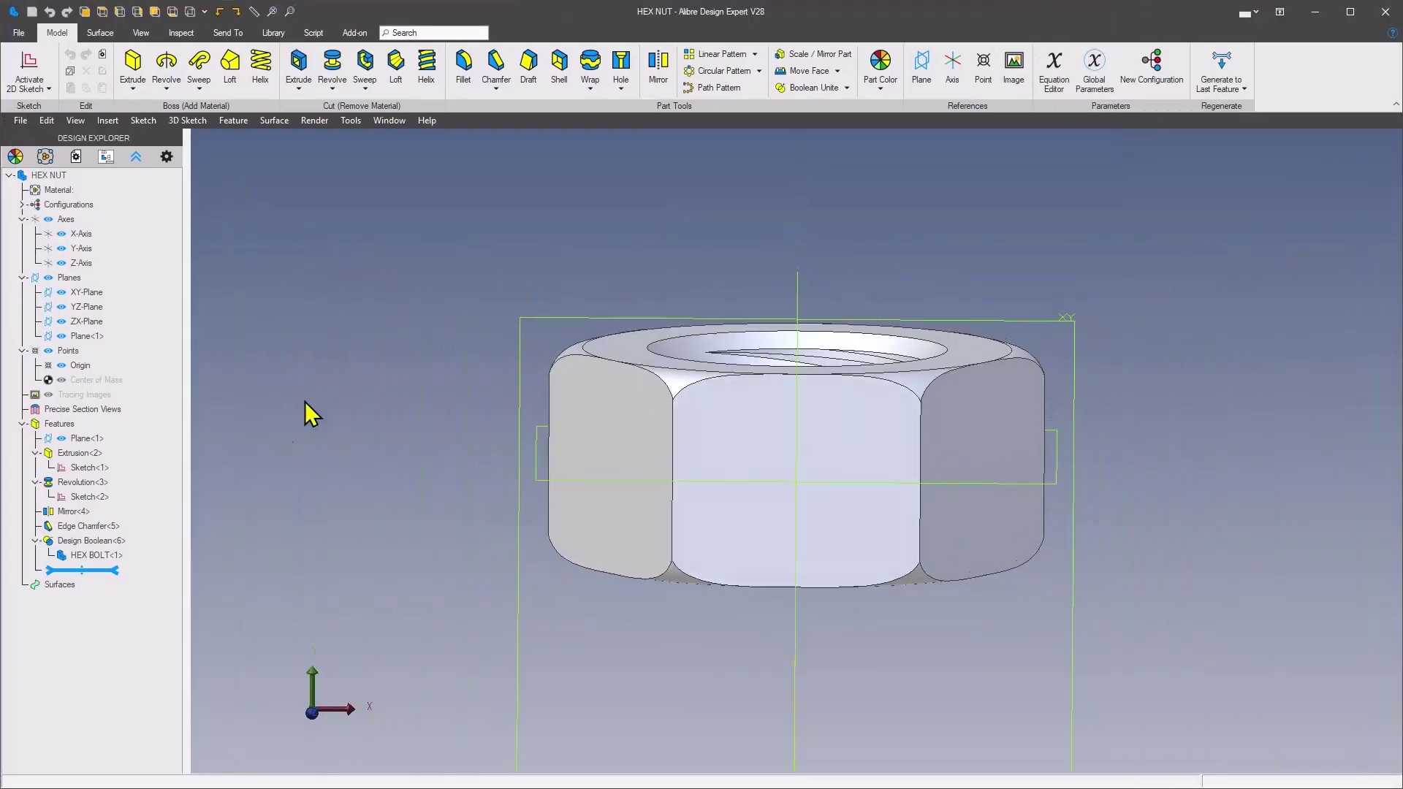
right_click(99, 544)
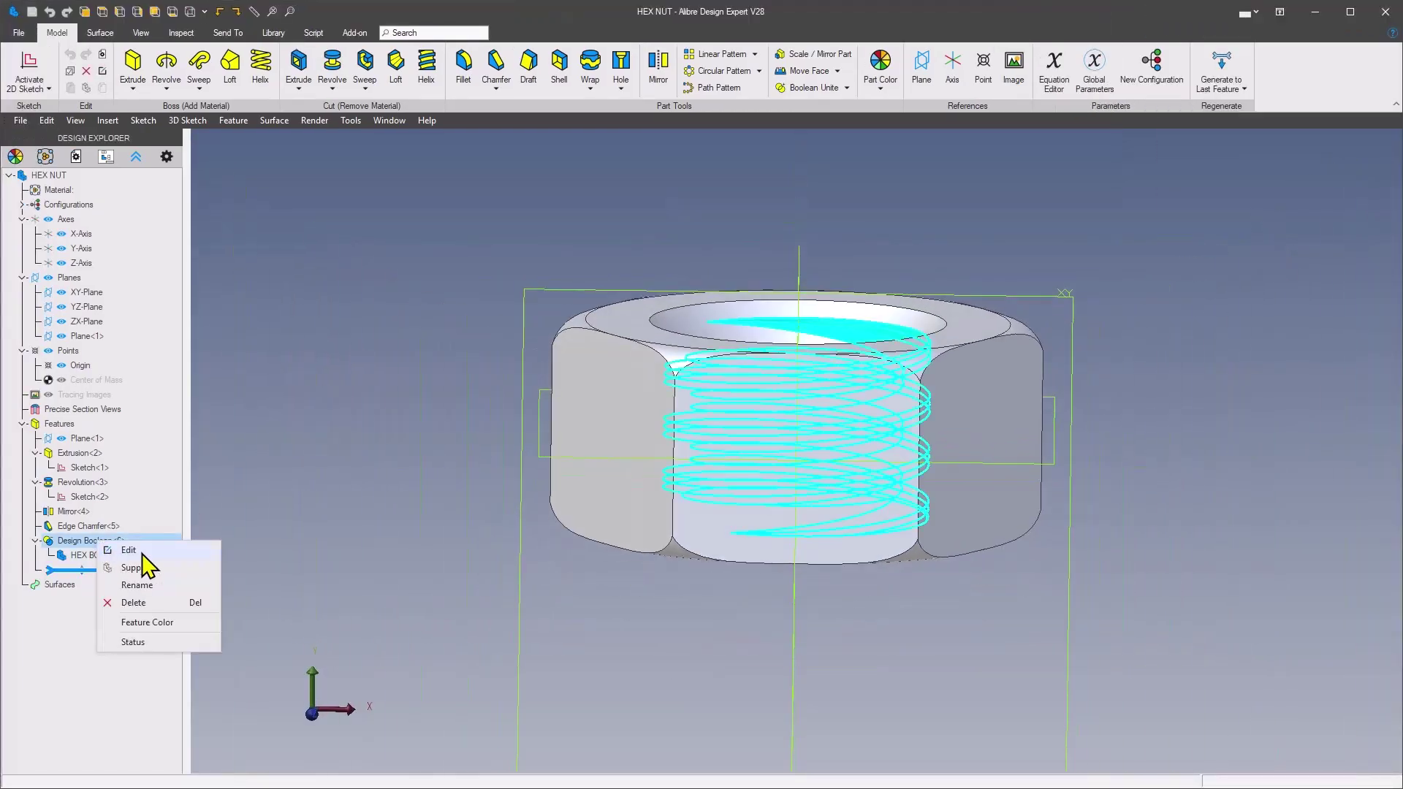
click(132, 550)
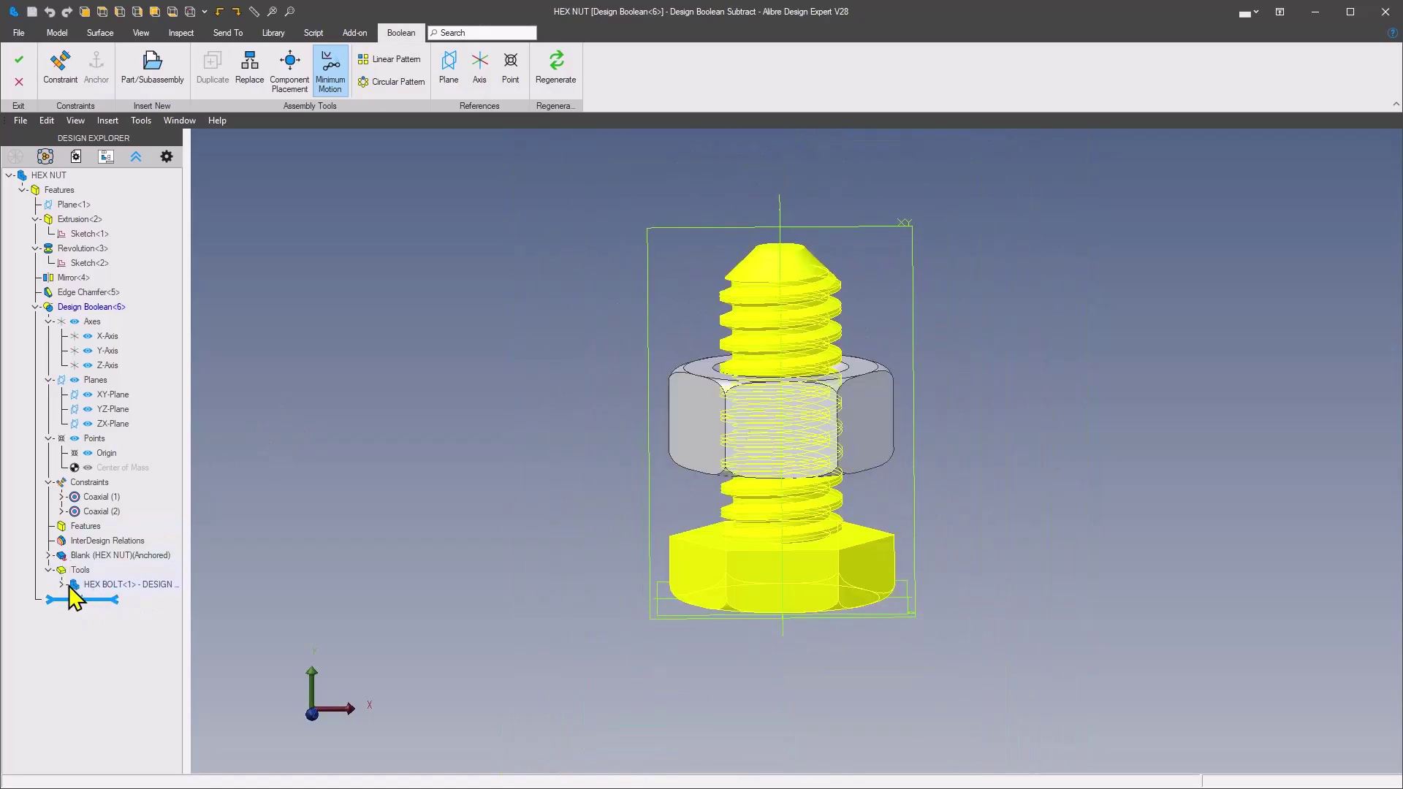
- Switch the Boolean's hex bolt tool to the SCALE NORMAL THRD configuration, accept the edit, and return to the assembly
click(63, 586)
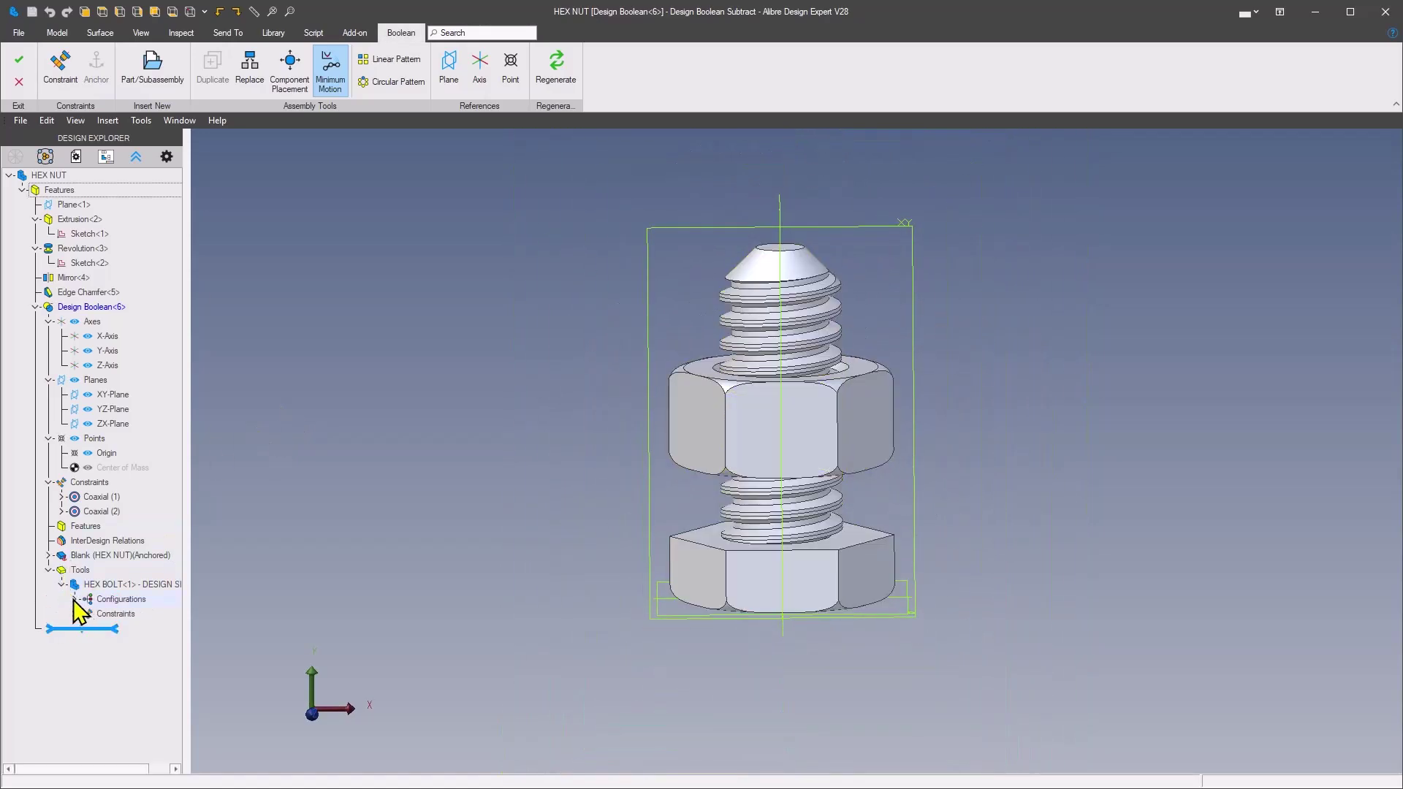
click(73, 599)
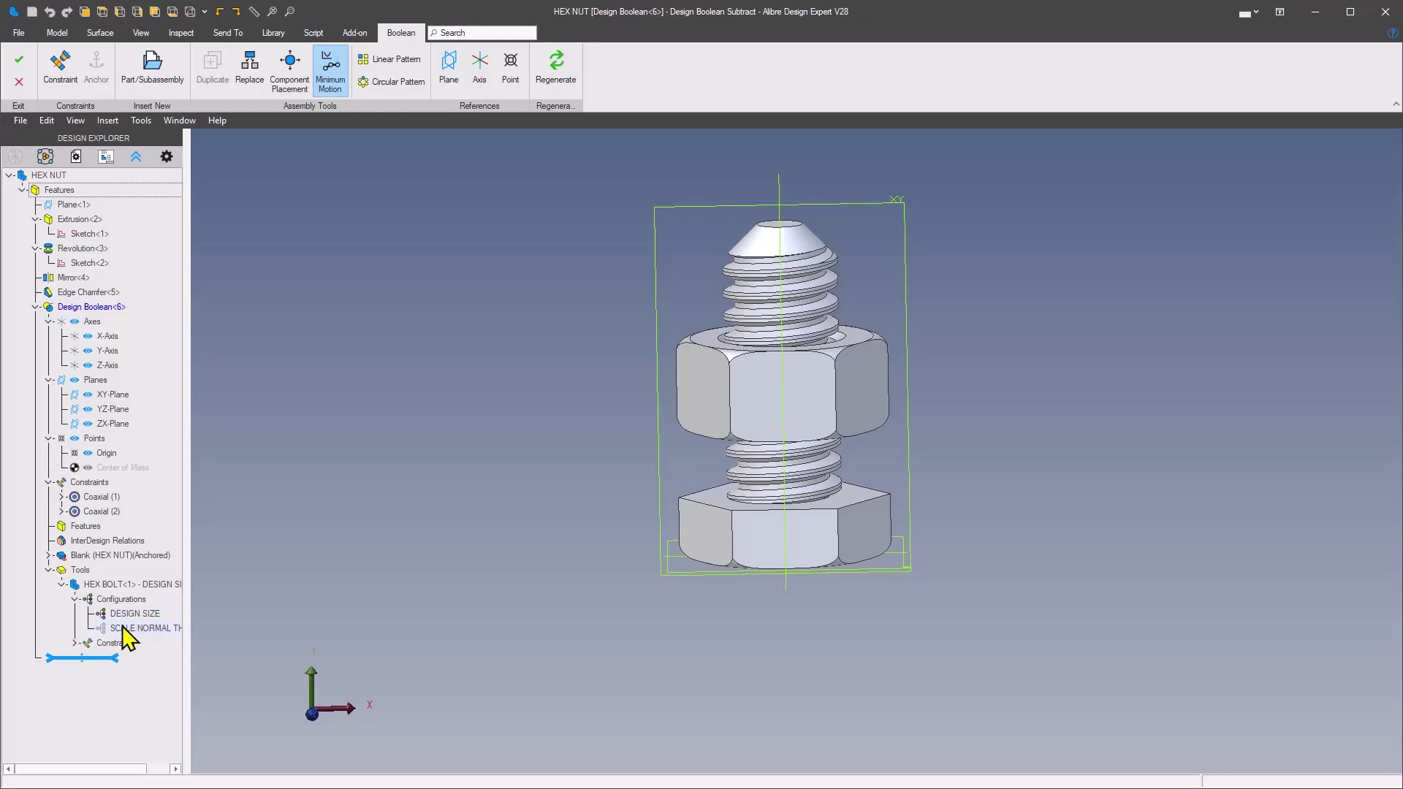
double_click(102, 629)
click(266, 563)
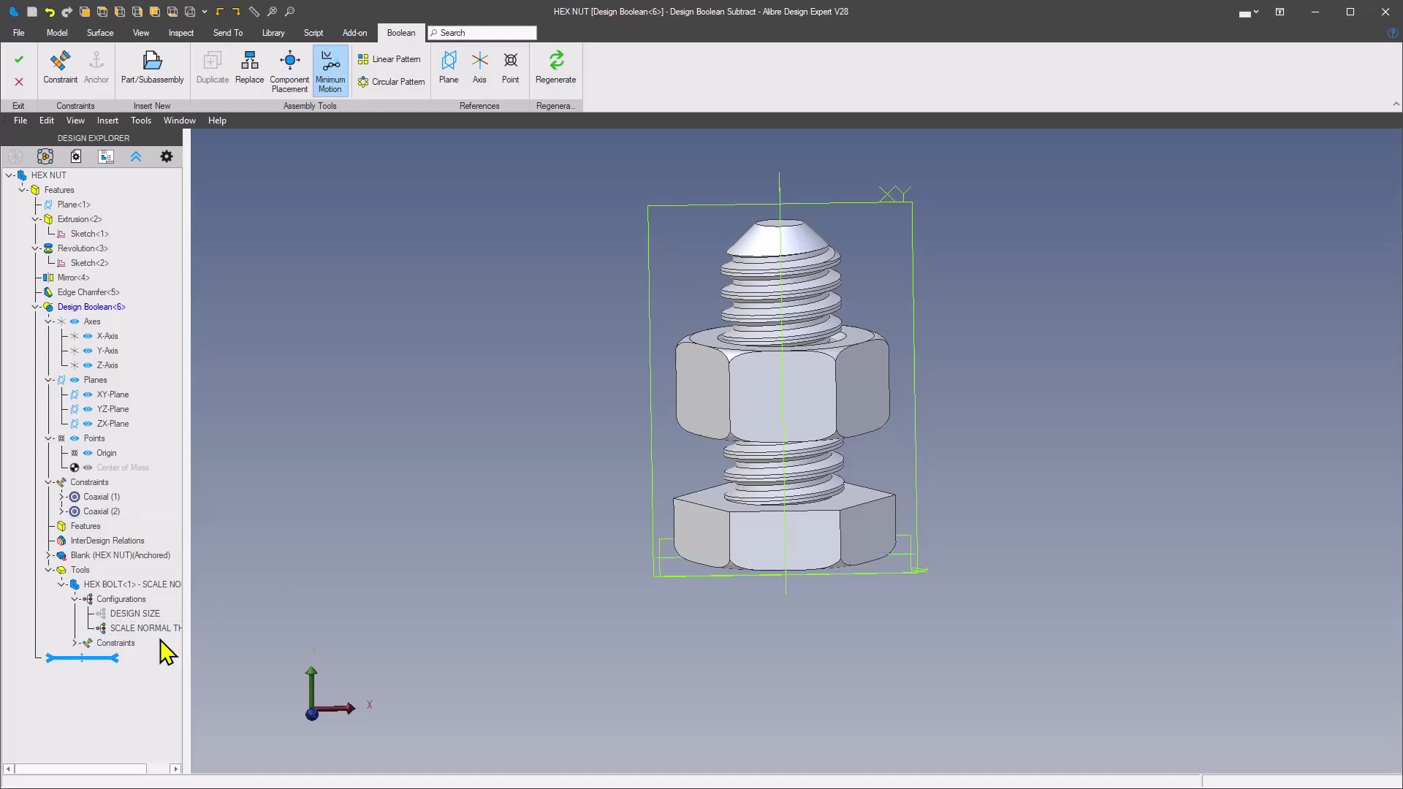
click(19, 60)
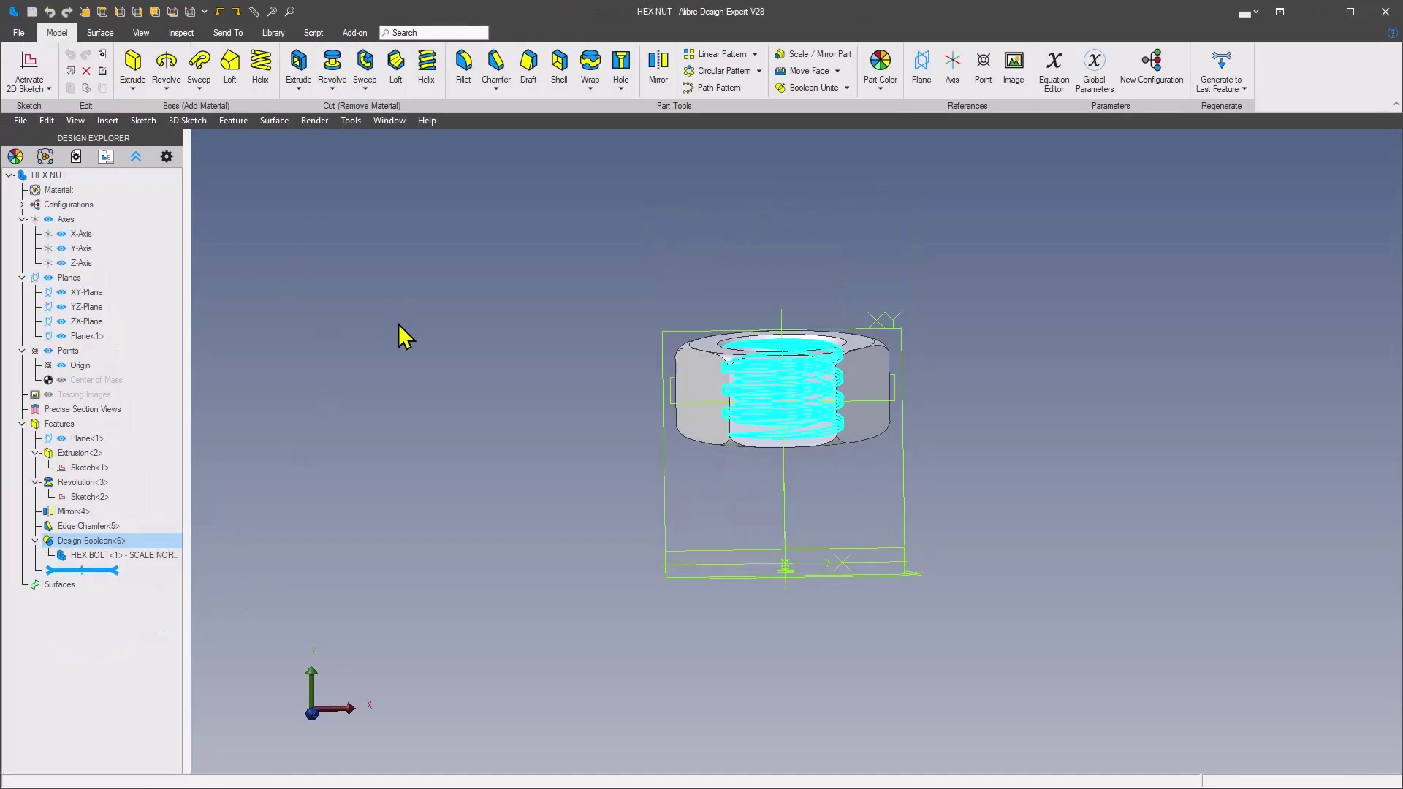
click(1385, 12)
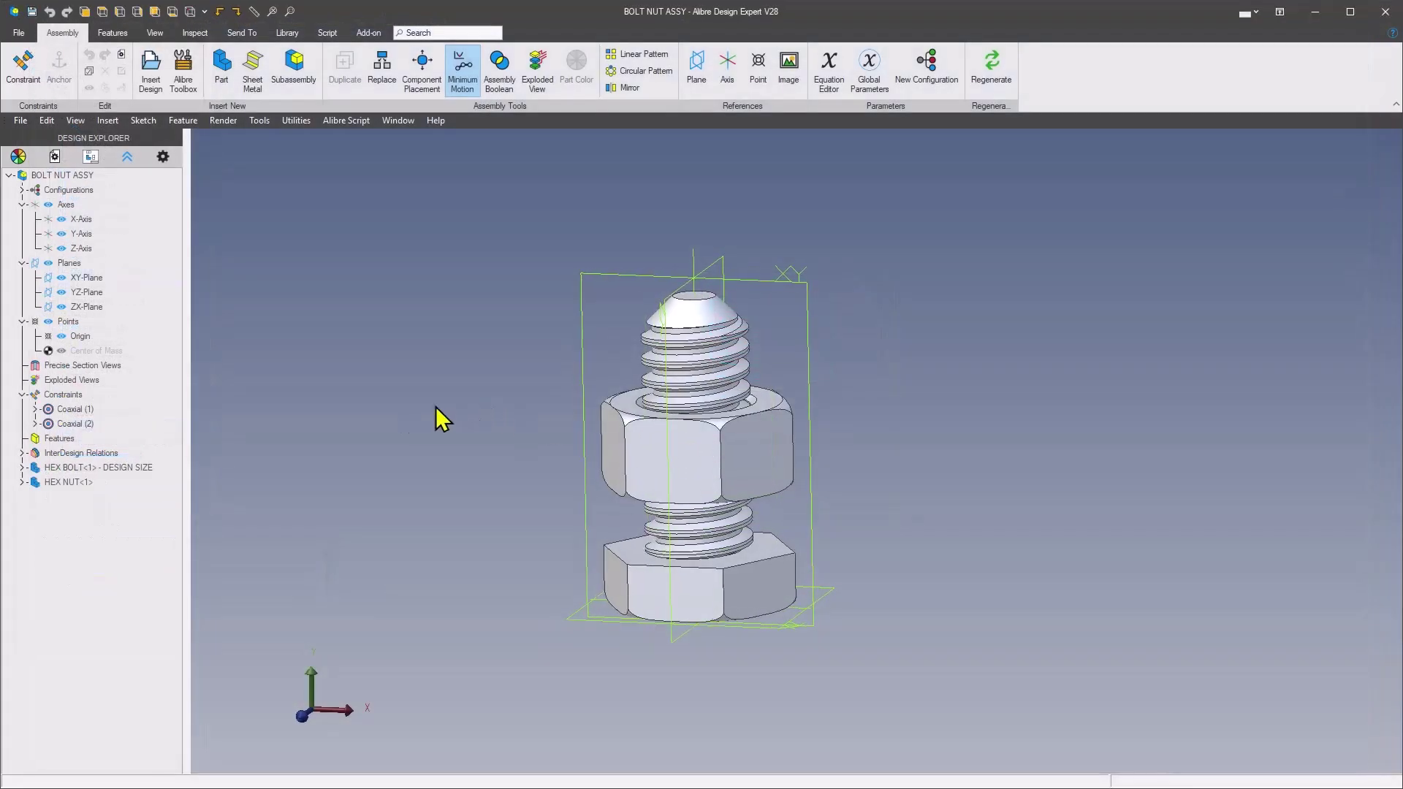
- Section the assembly through the XY plane to examine the clearance between bolt and nut threads, and turn the section off
scroll(319, 219, up, 3)
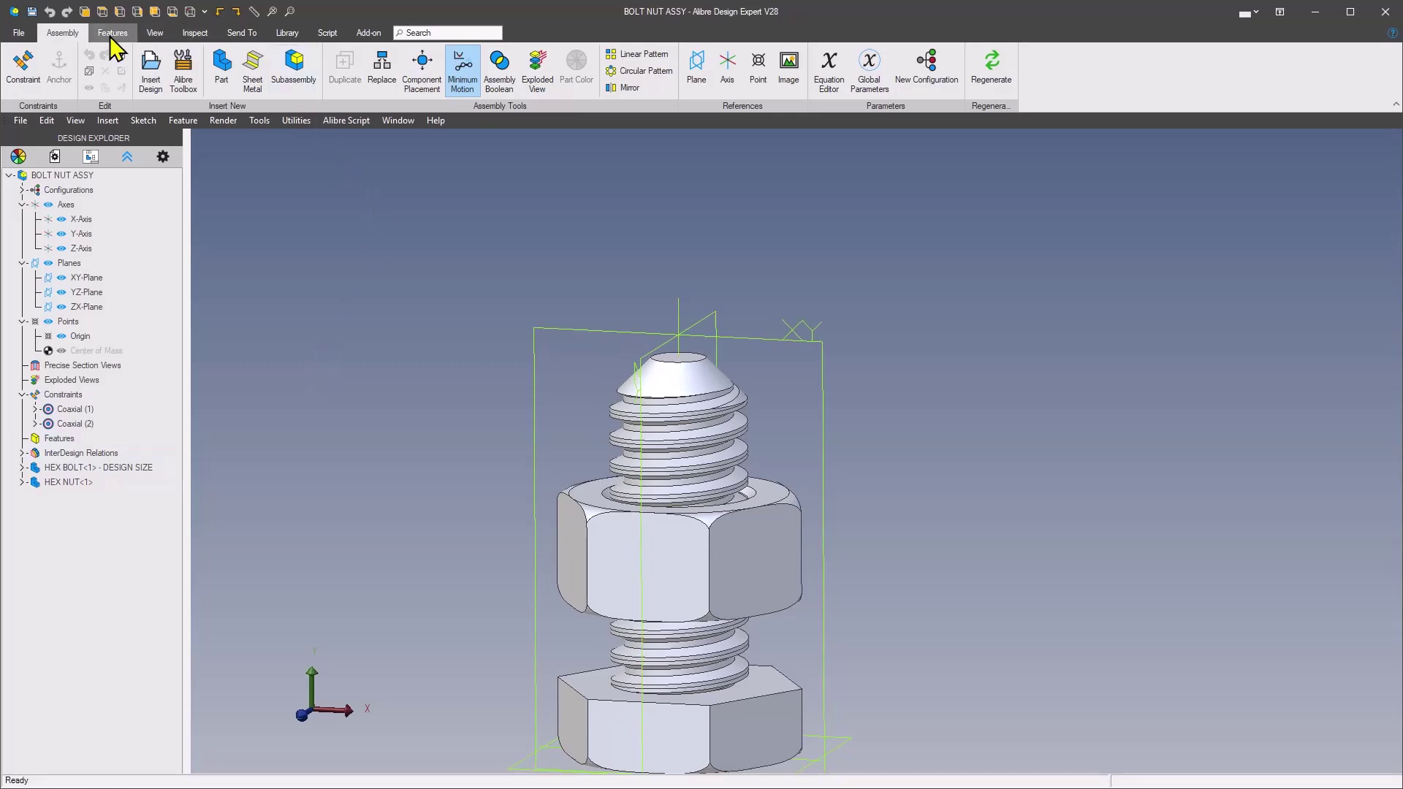
click(195, 33)
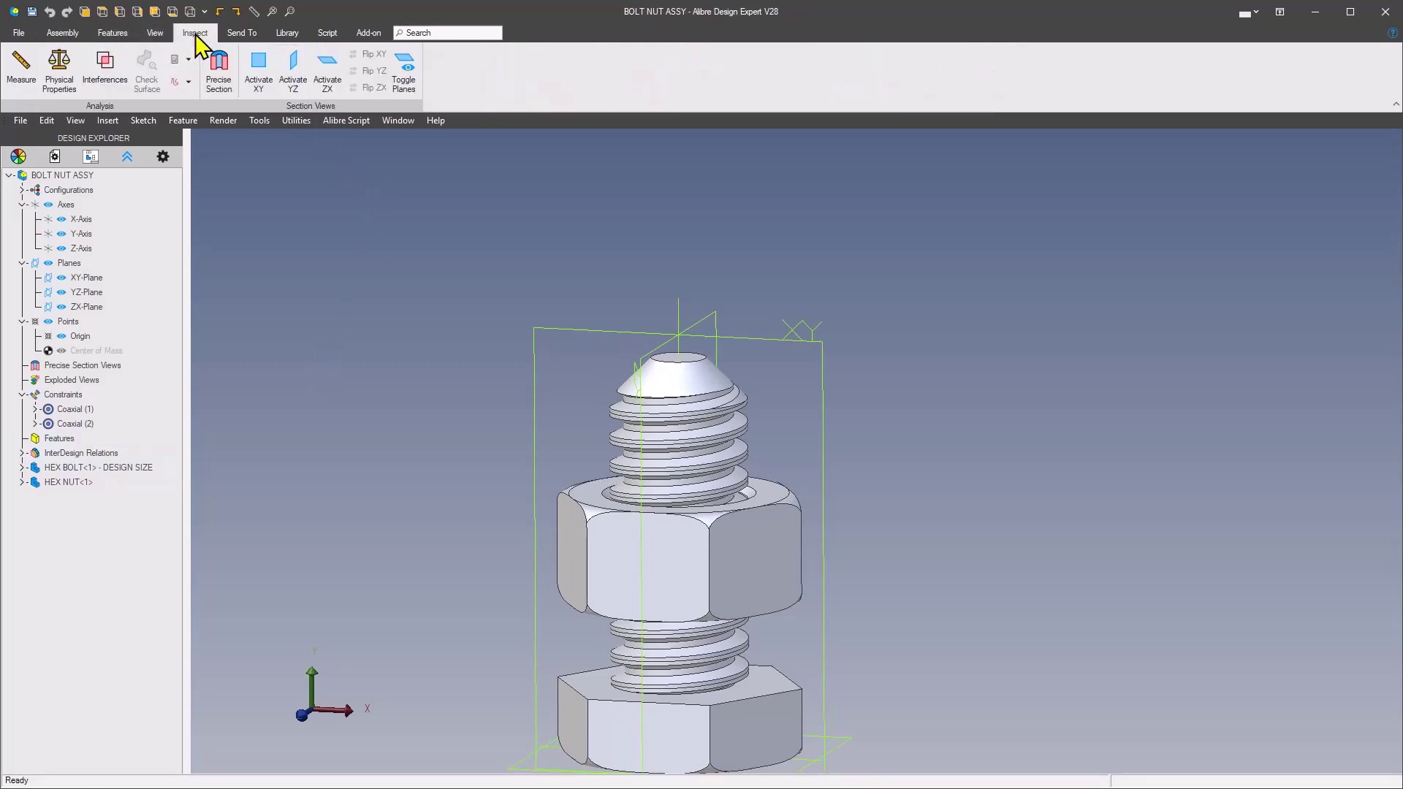
click(257, 69)
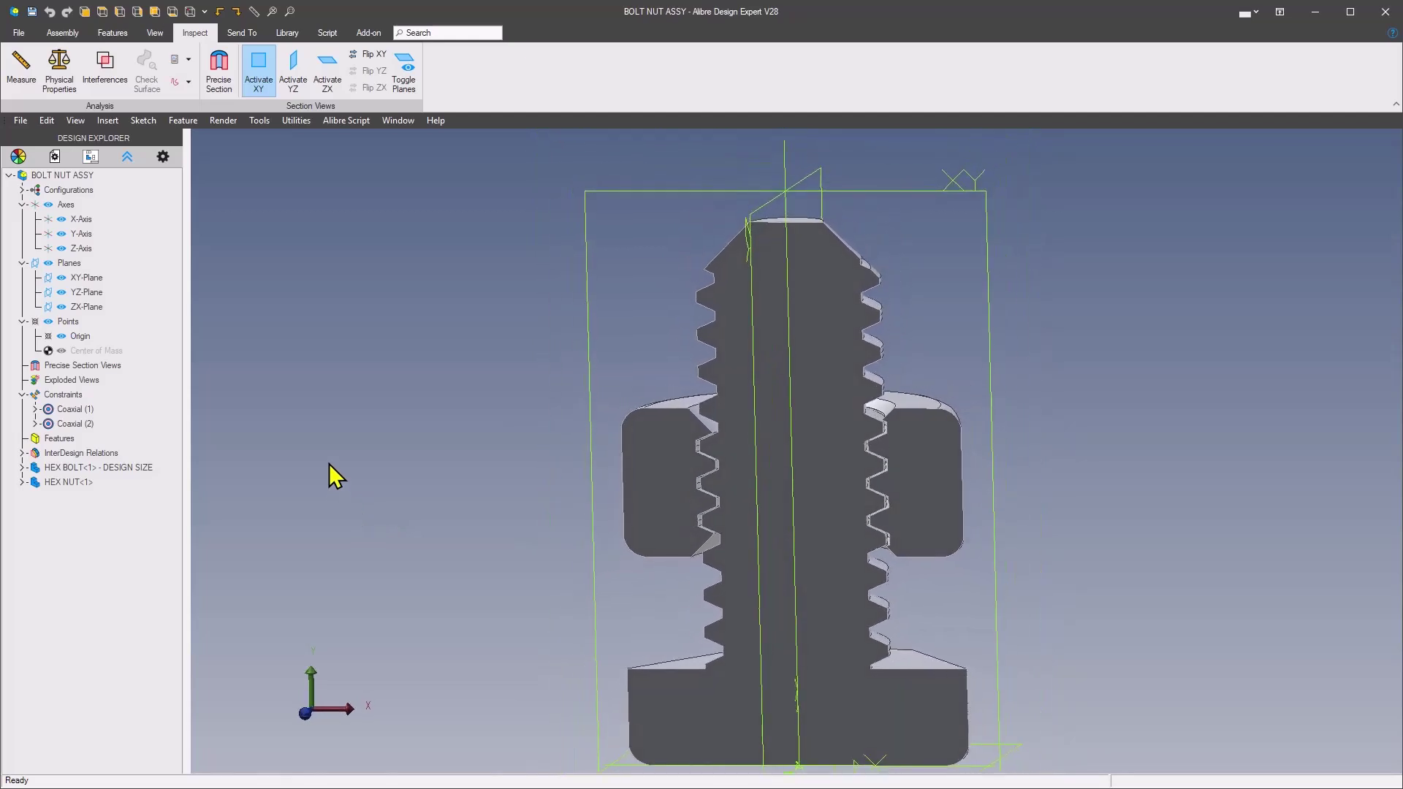
click(255, 79)
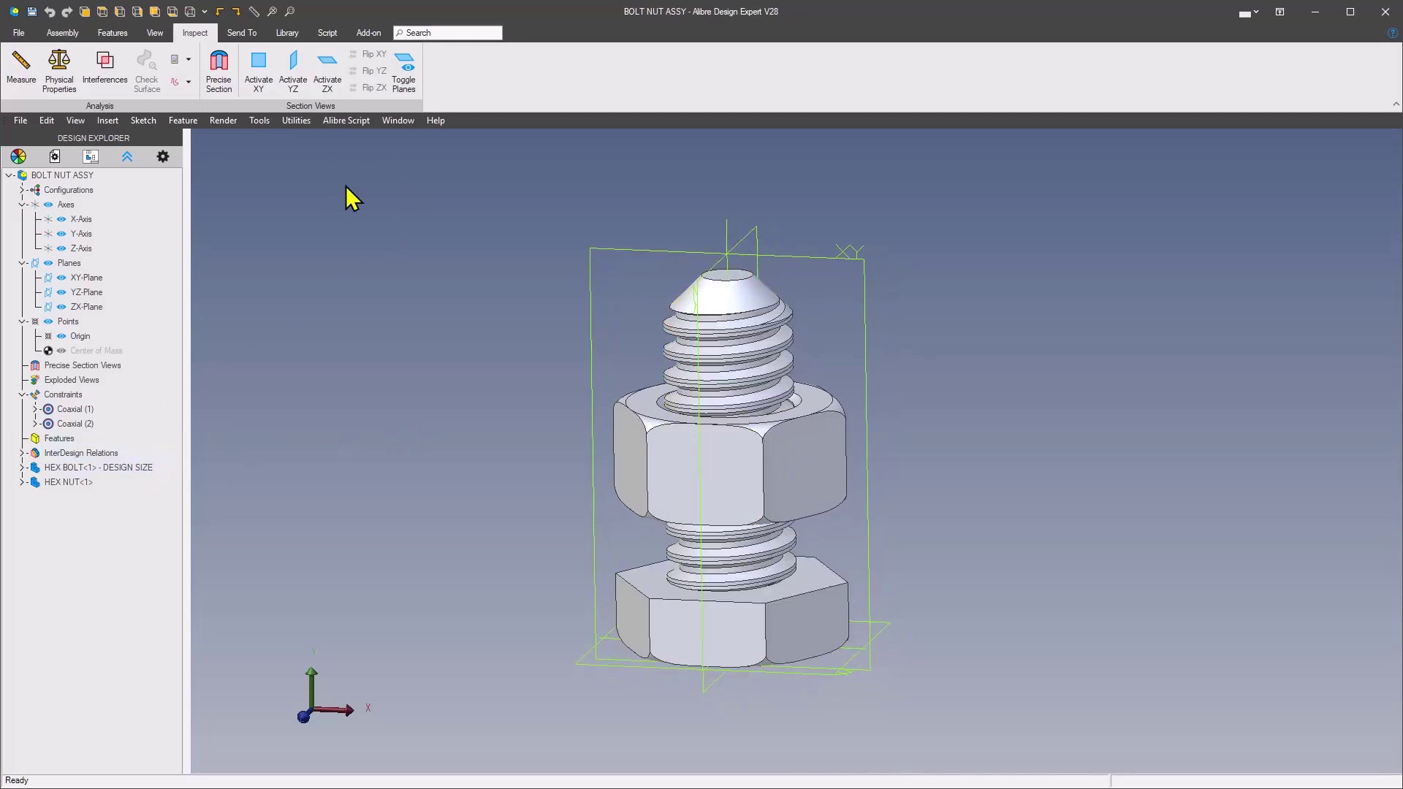
- Save the assembly with its modified nut and bolt, and open the hex bolt in a separate window
click(34, 15)
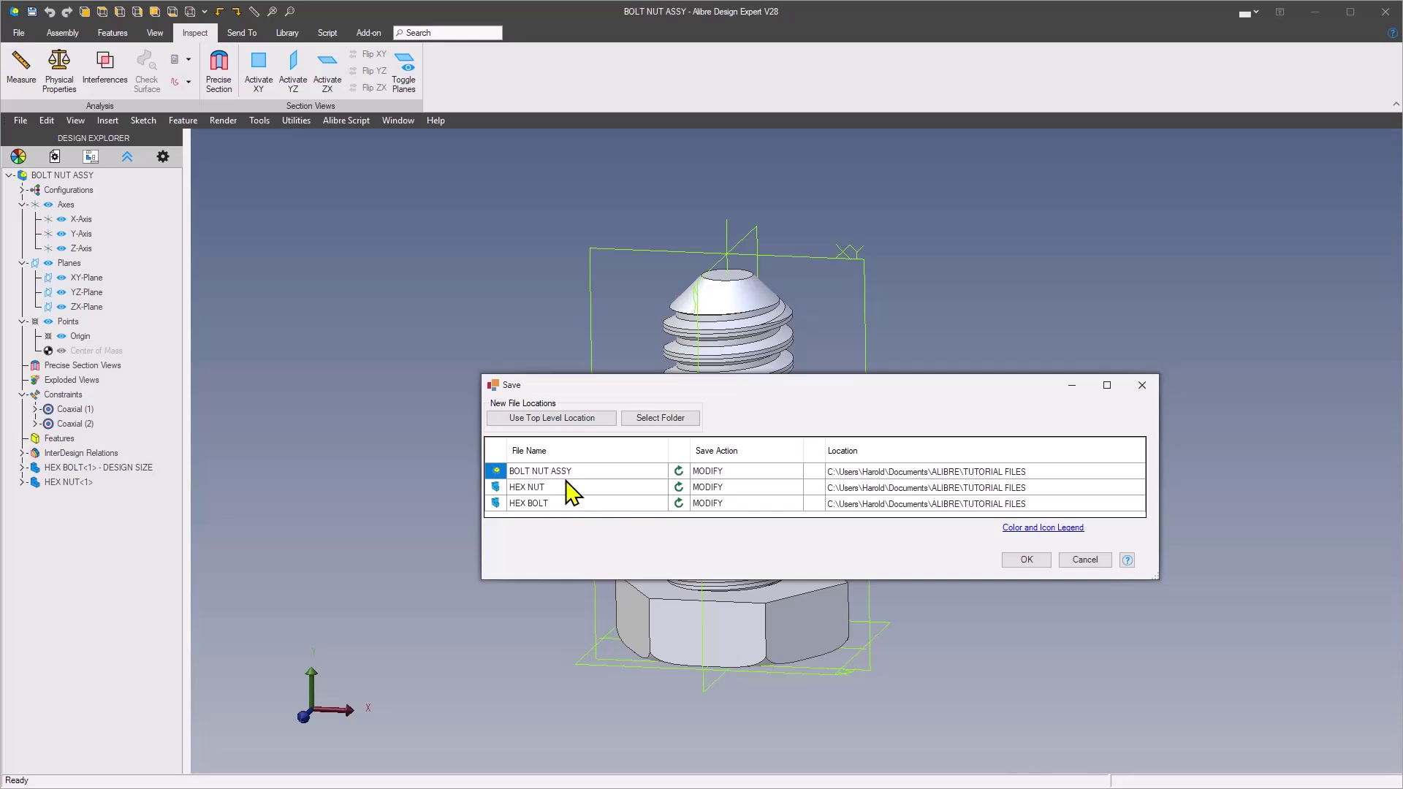
click(1025, 560)
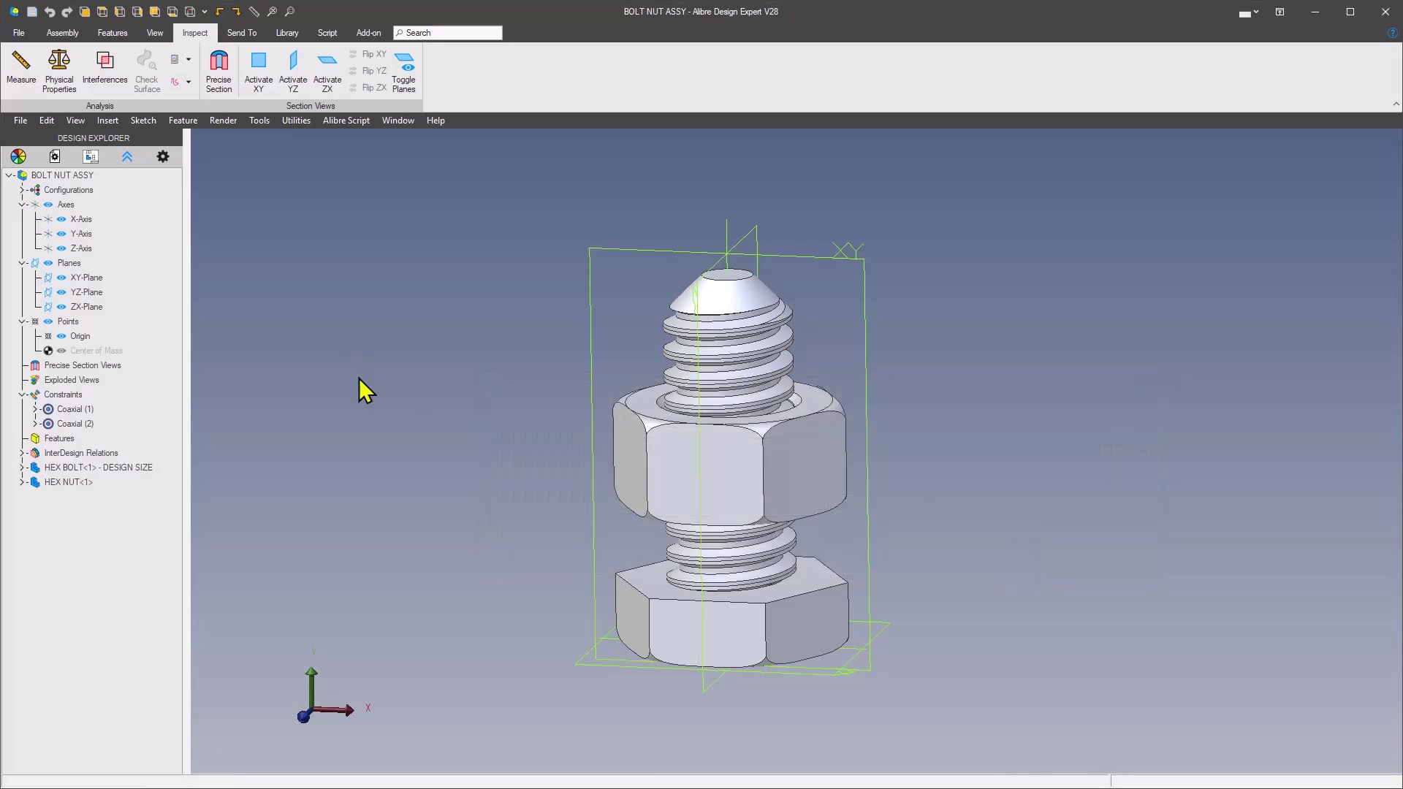
right_click(126, 478)
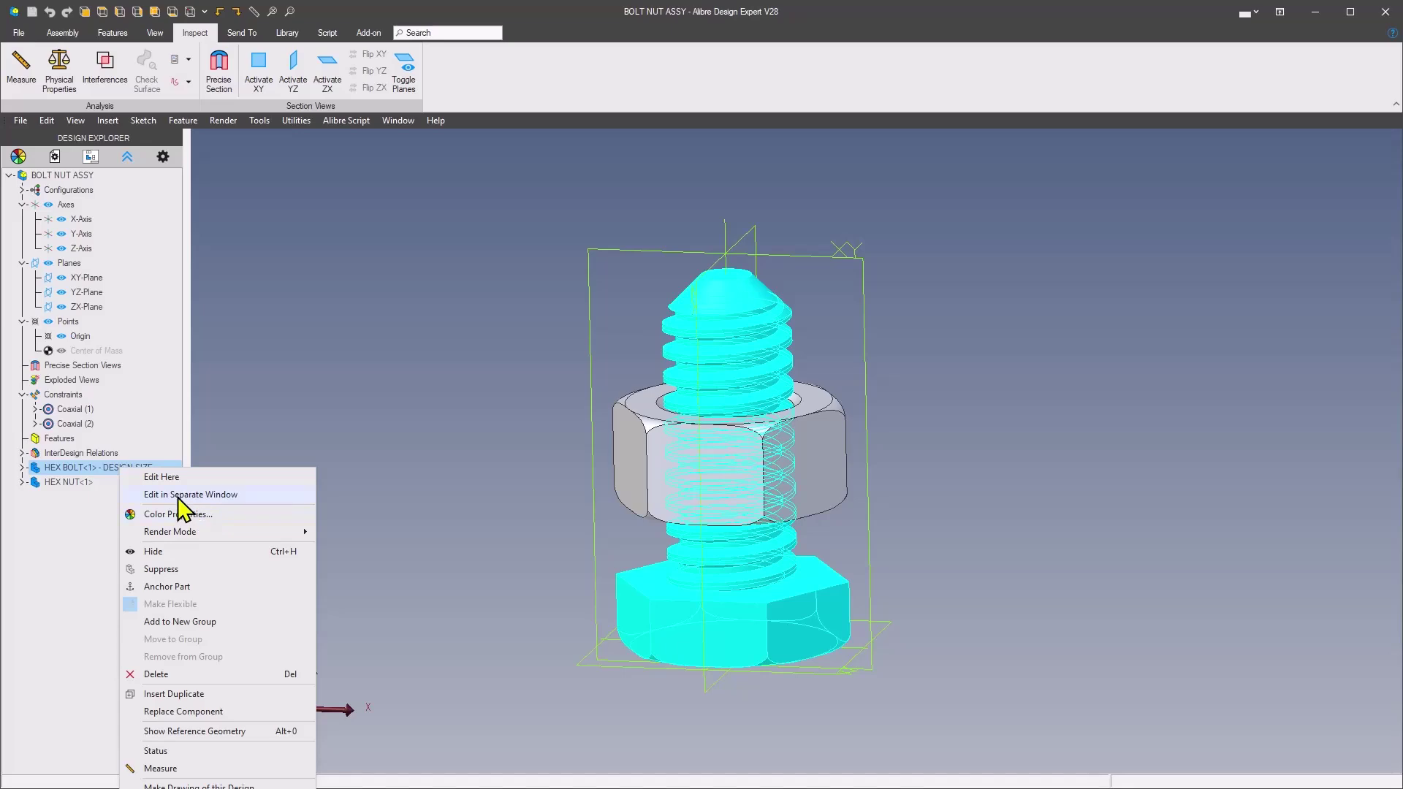
click(178, 496)
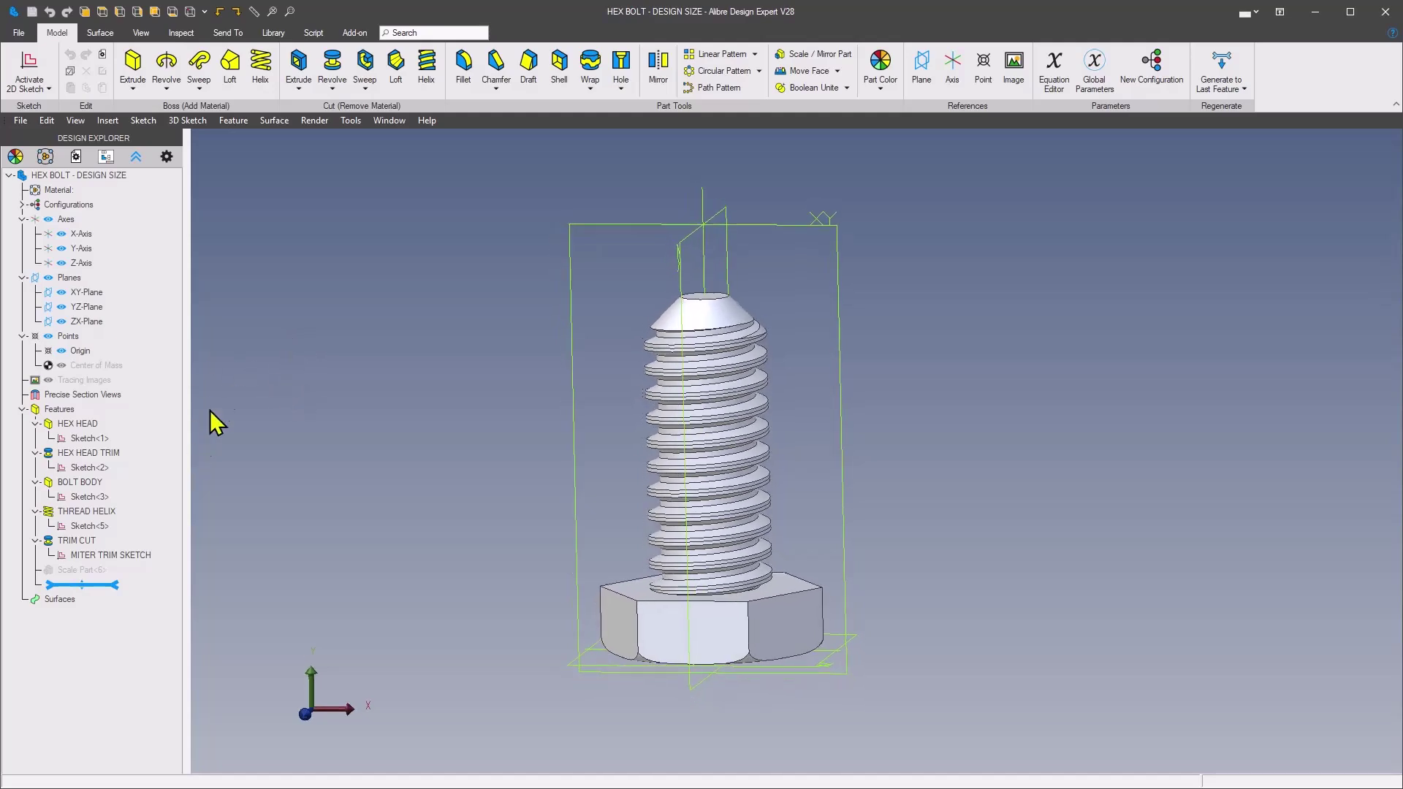
- Create an active bolt configuration named OFFSET PARALLEL THRD, copied from DESIGN SIZE with all locks selected
click(22, 205)
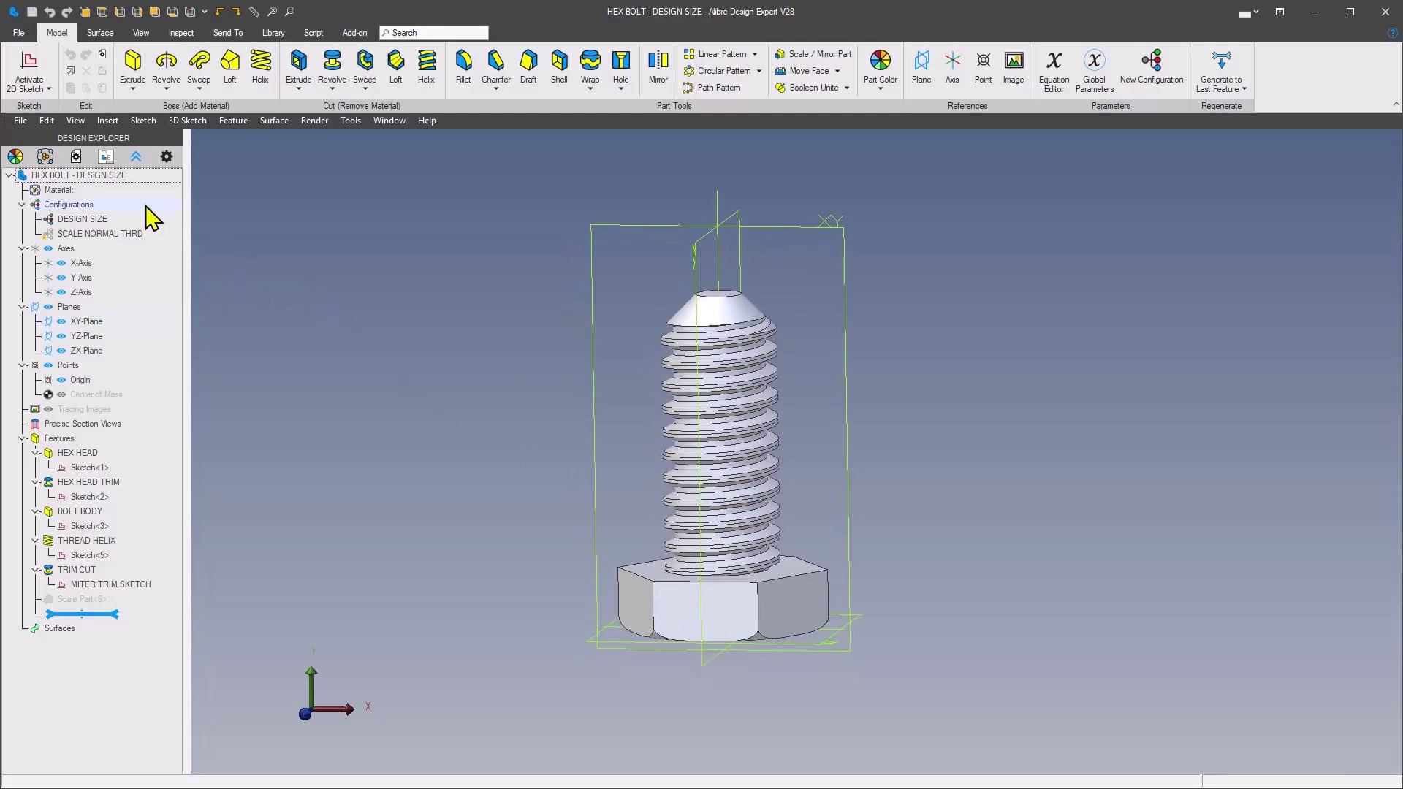
right_click(85, 212)
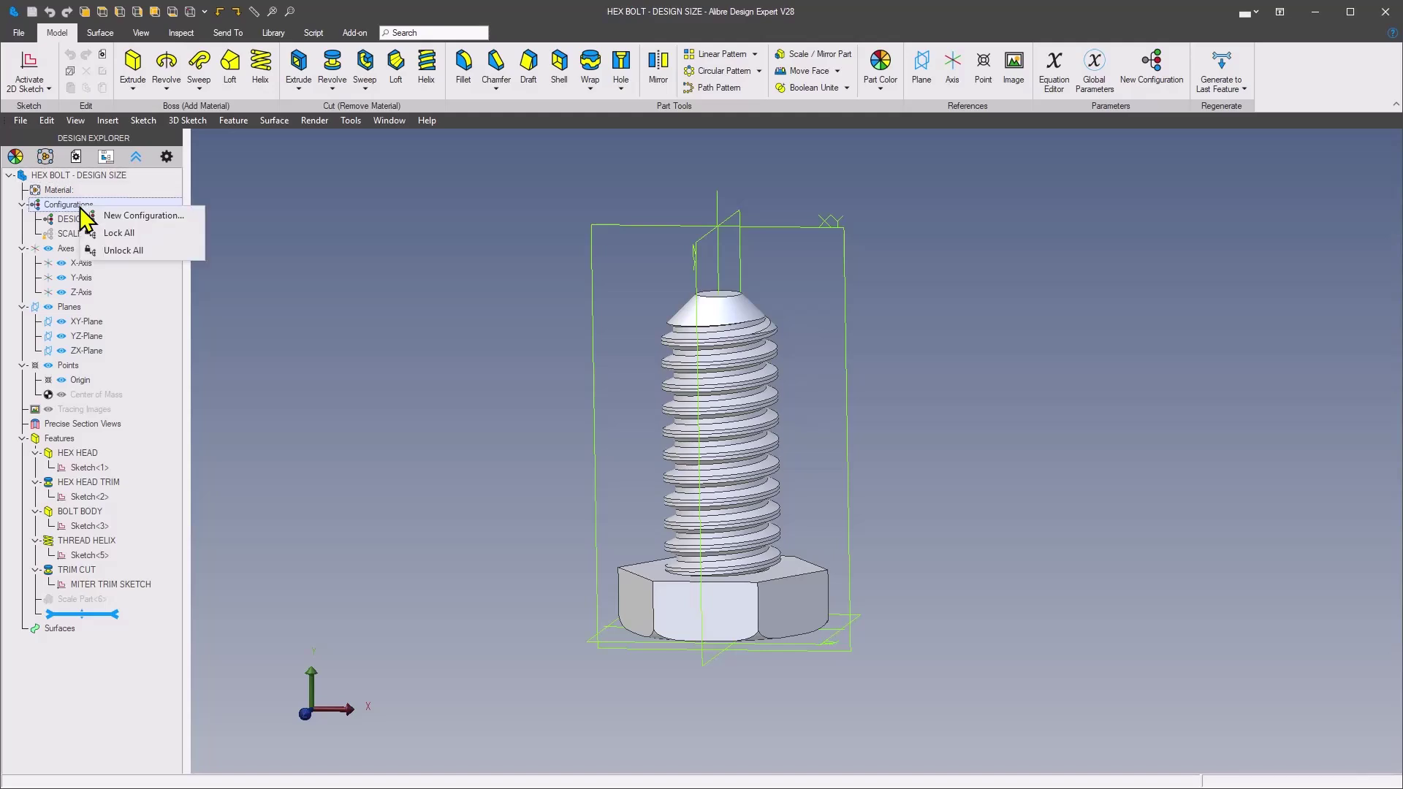
click(144, 215)
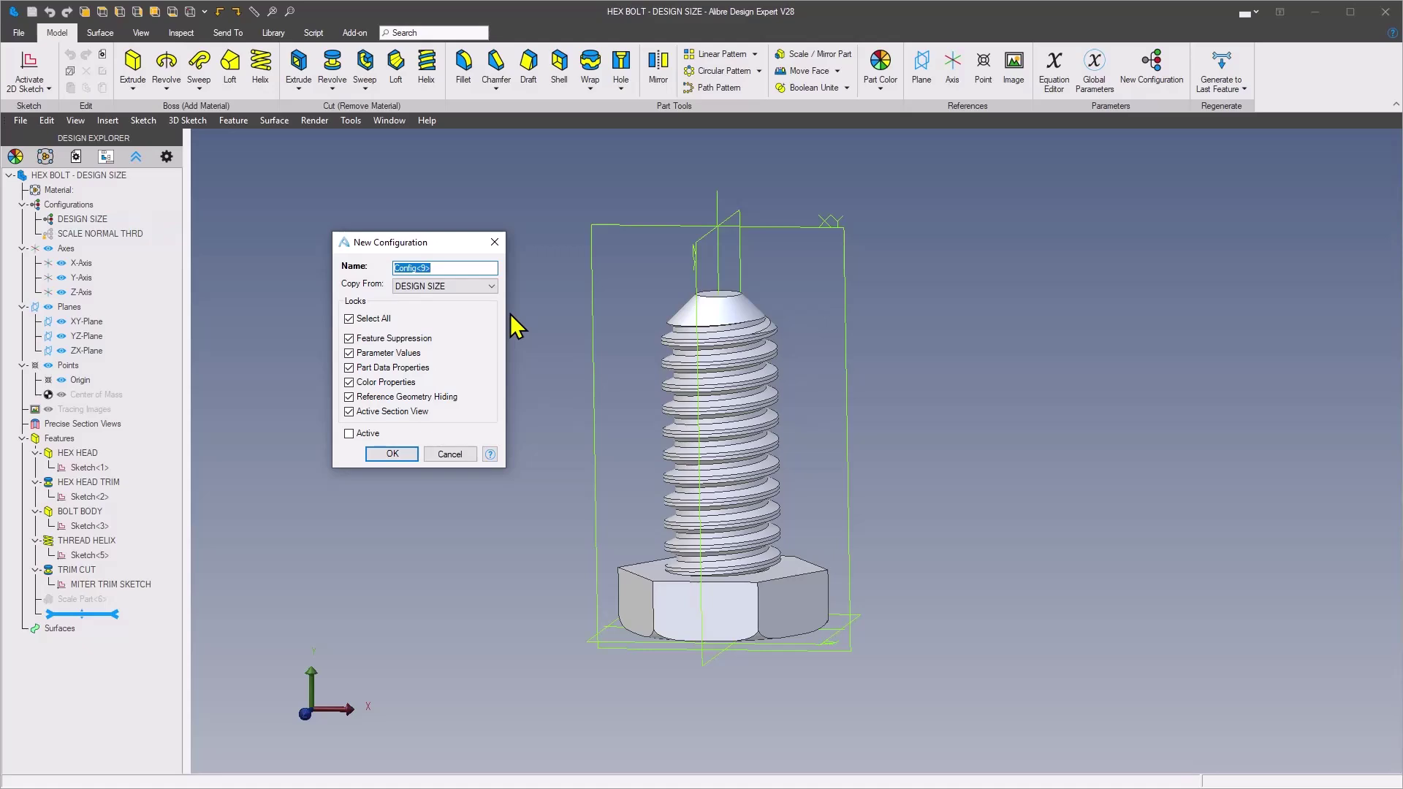
text(OFFSET PARALLEL THRD)
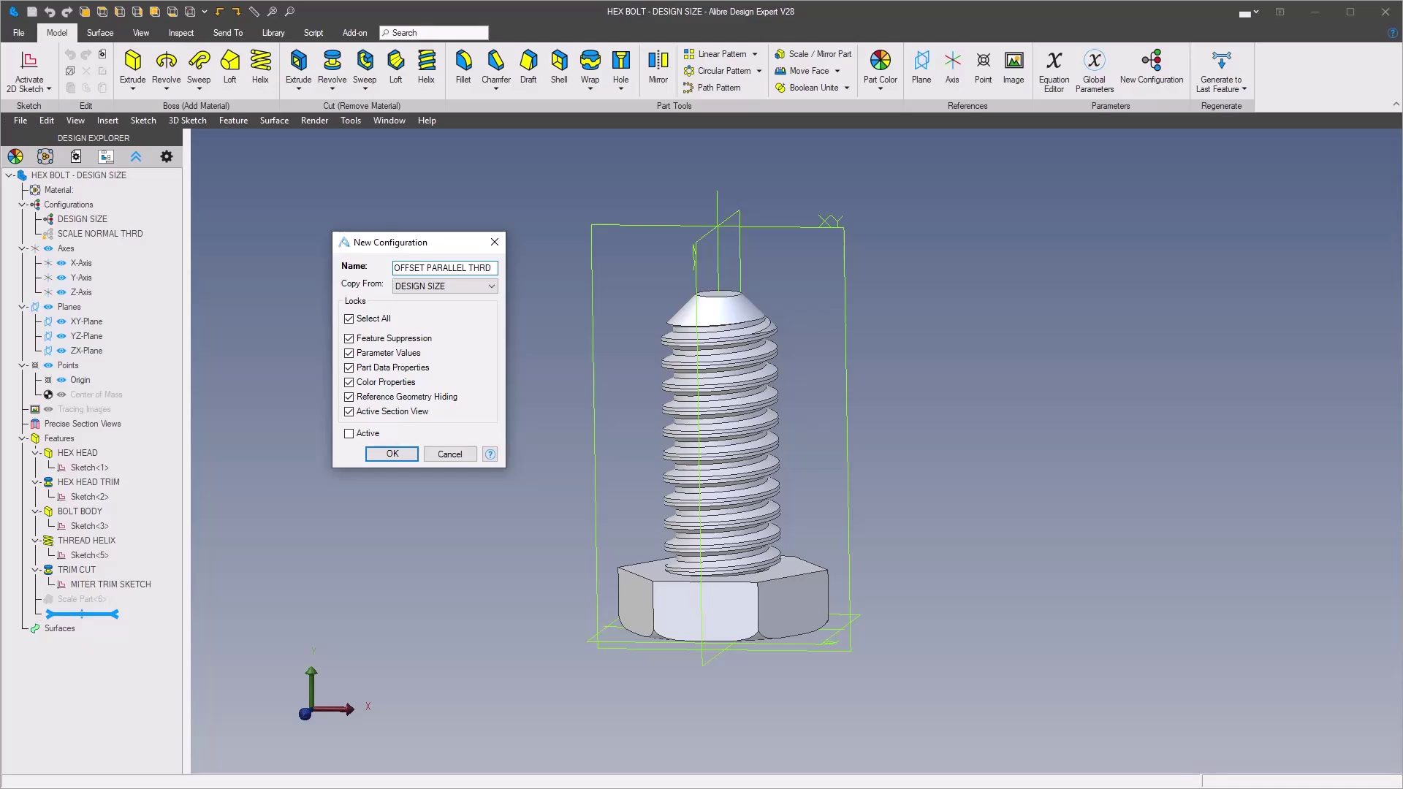
click(350, 434)
click(401, 459)
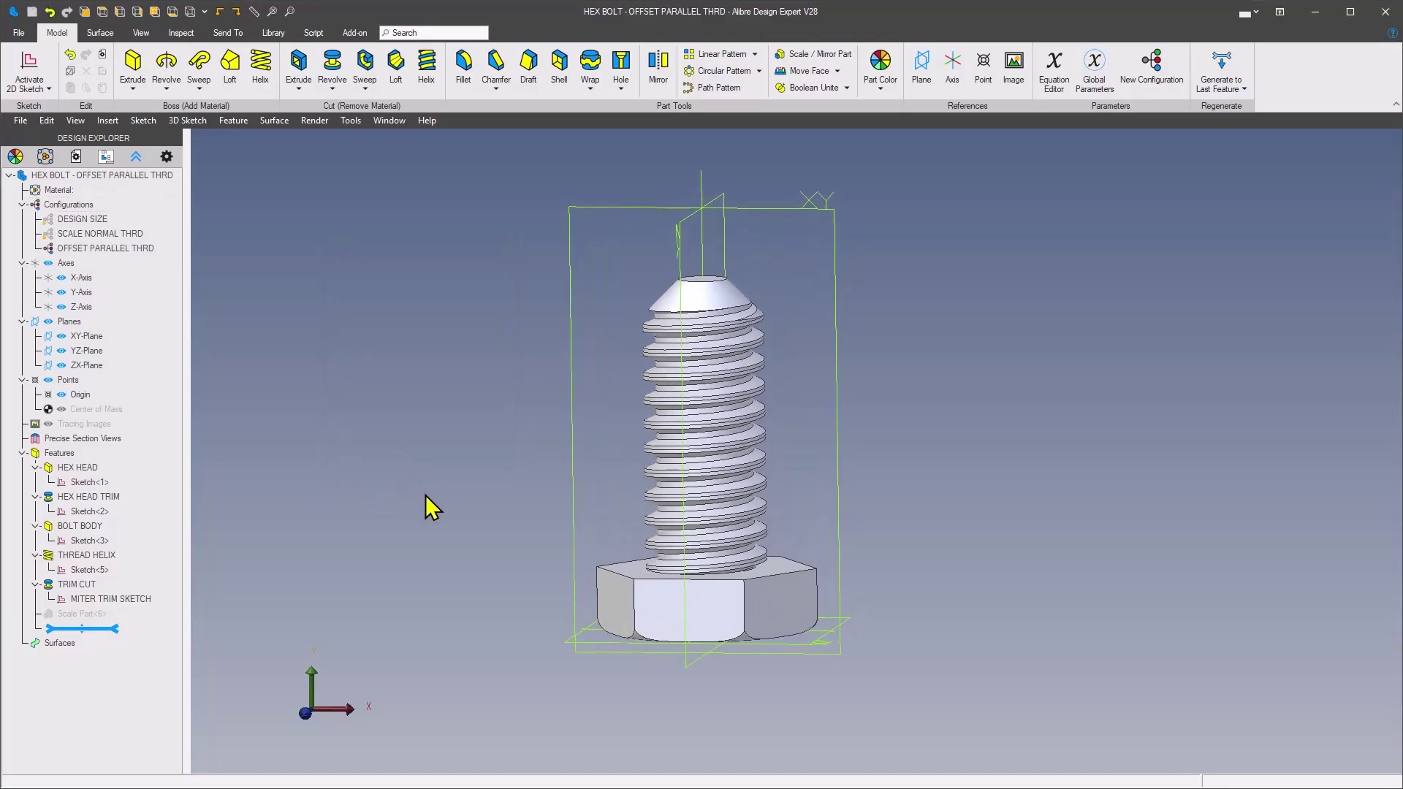
- Change the profile orientation of the THREAD HELIX boss to Parallel
right_click(87, 559)
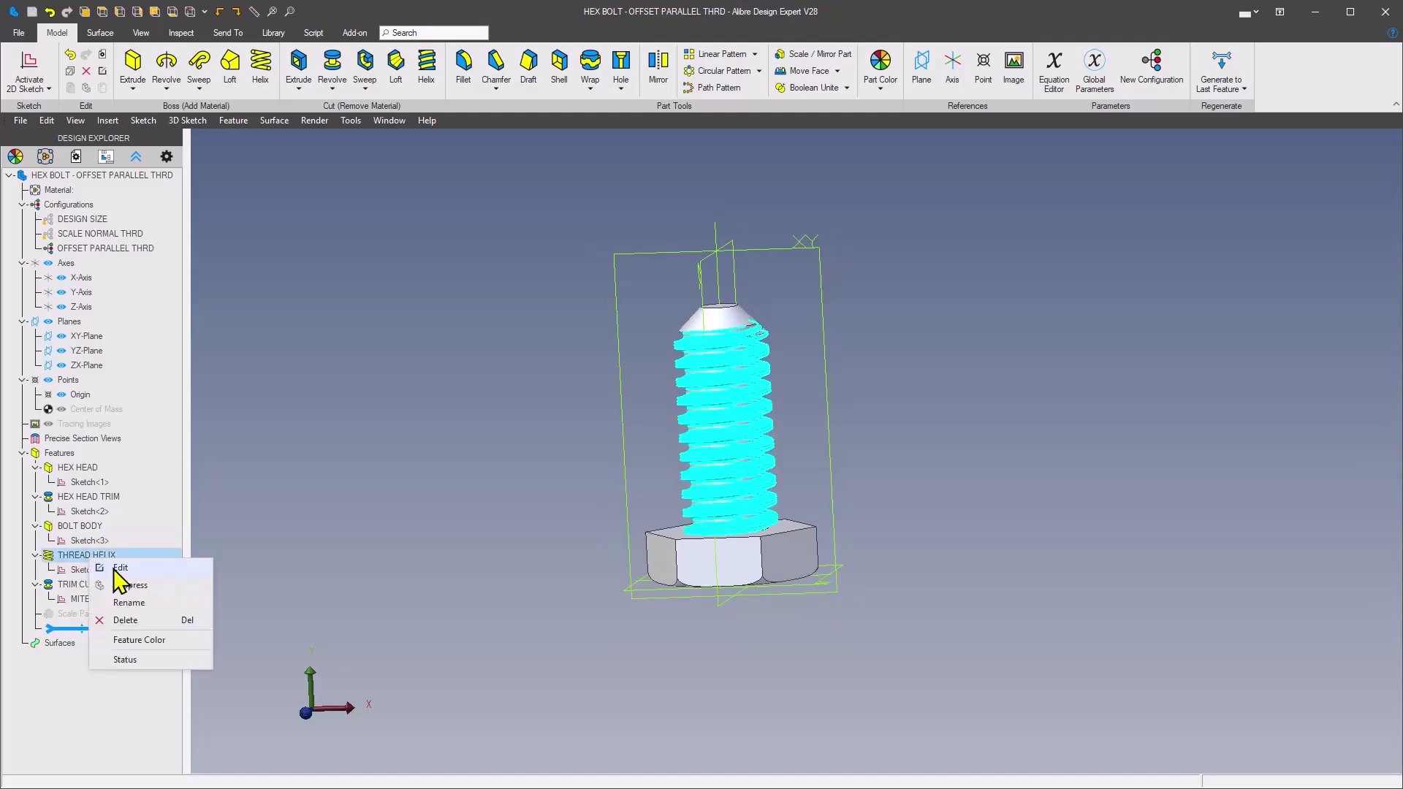
click(119, 568)
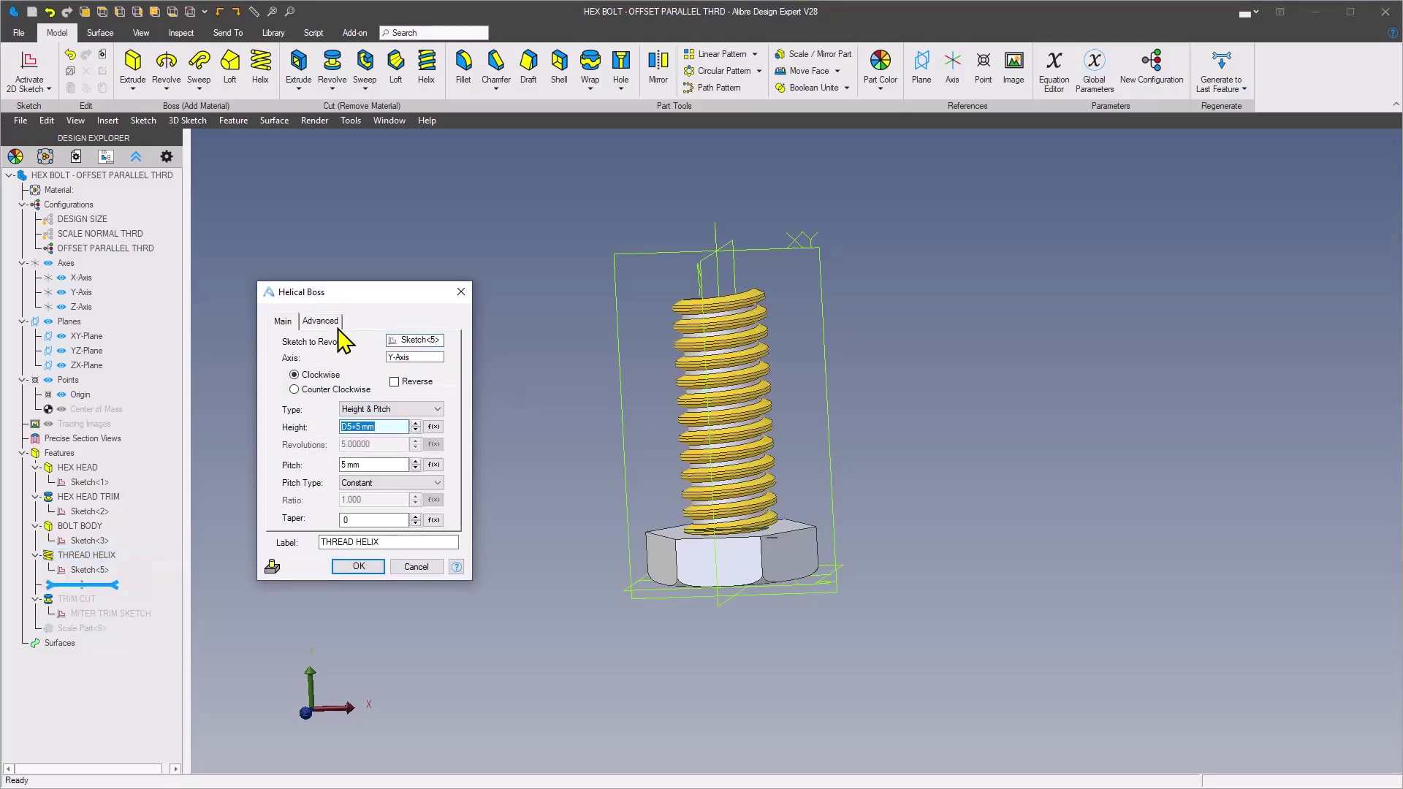
click(320, 322)
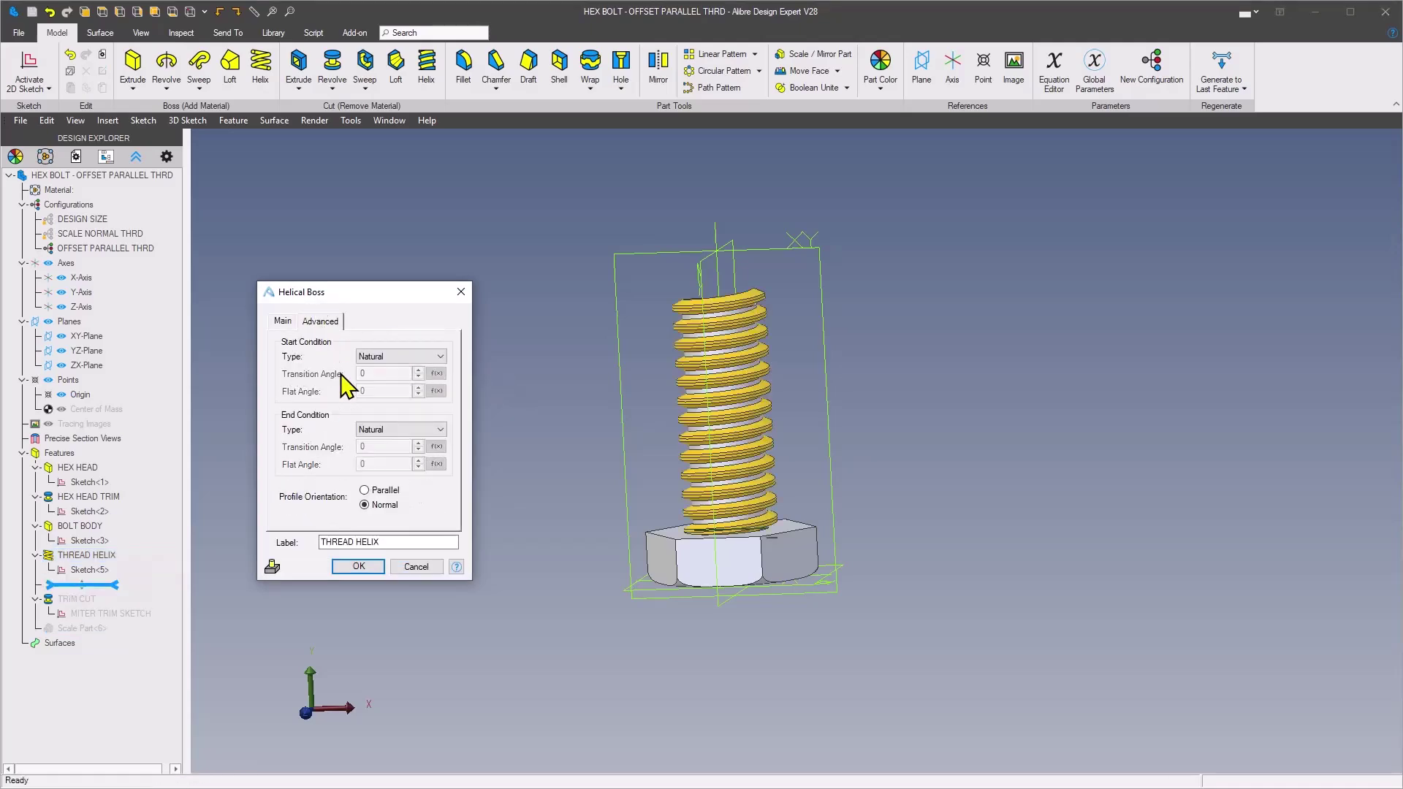
click(364, 490)
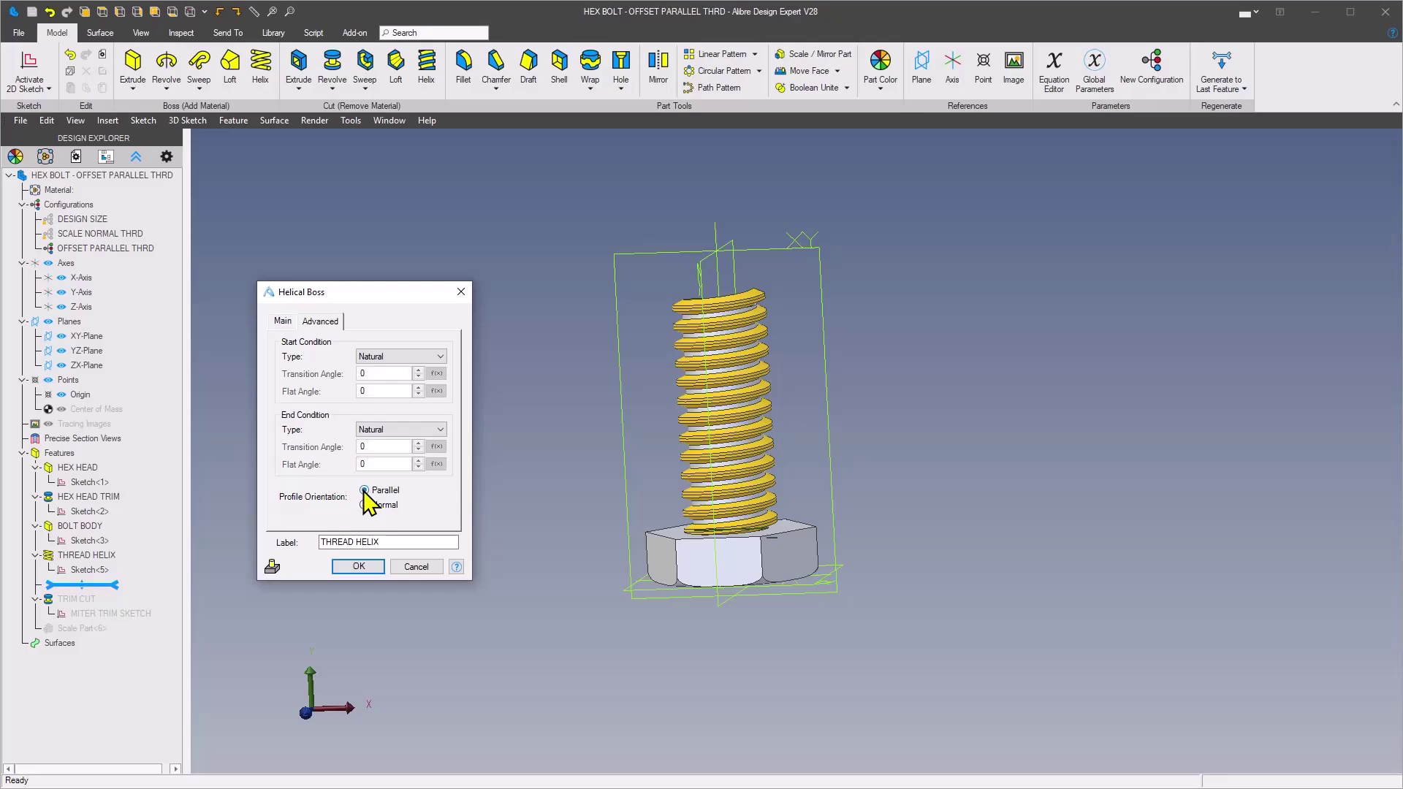
scroll(364, 494, up, 5)
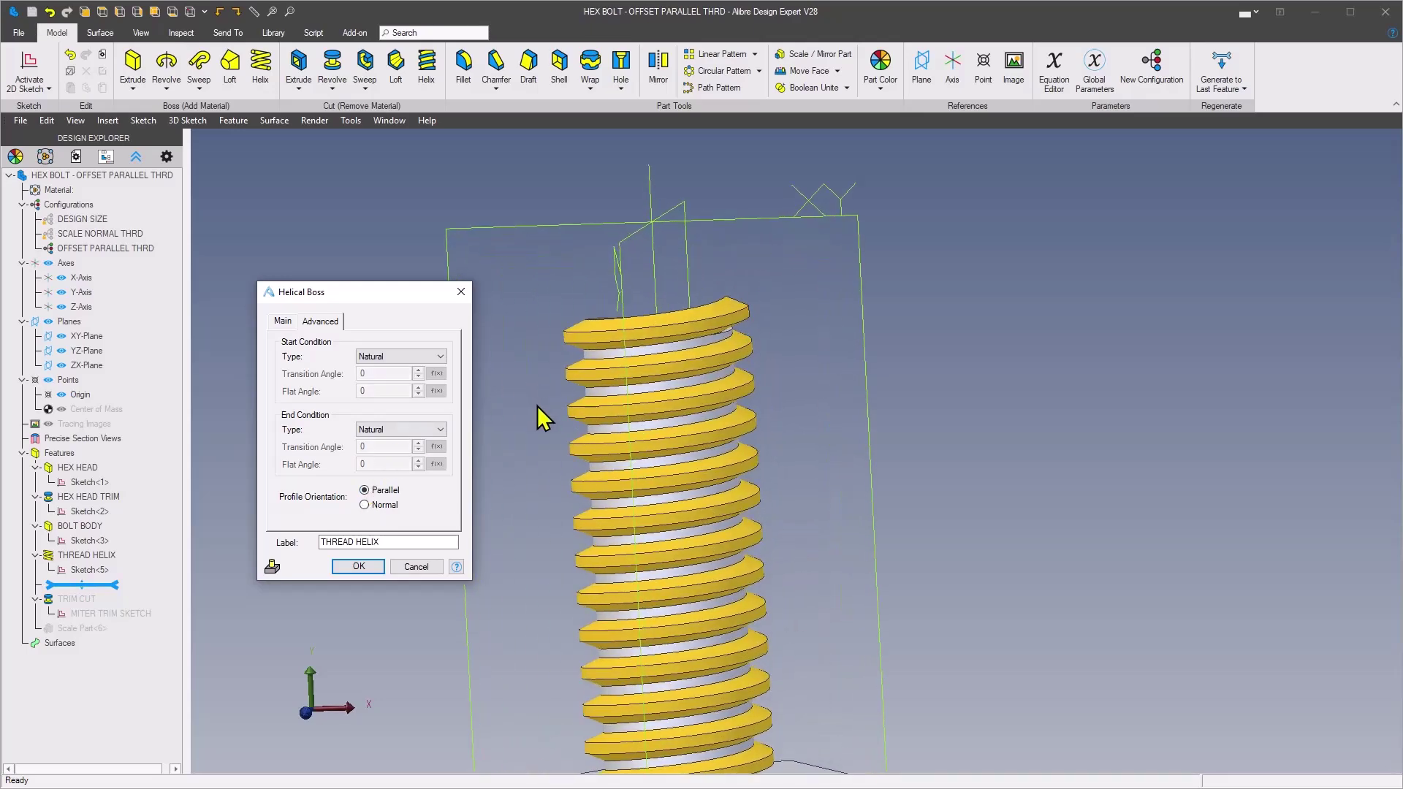
scroll(596, 419, down, 3)
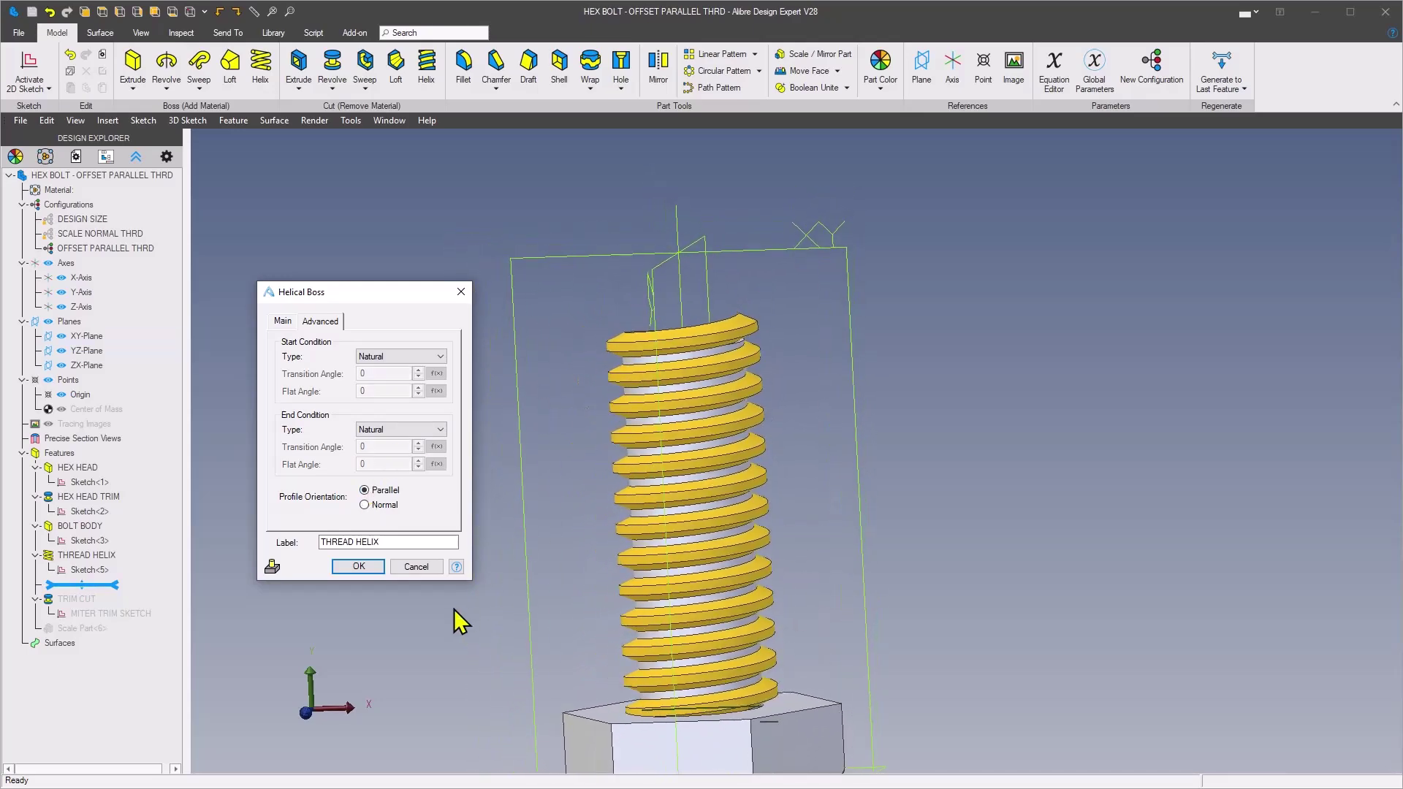
click(358, 566)
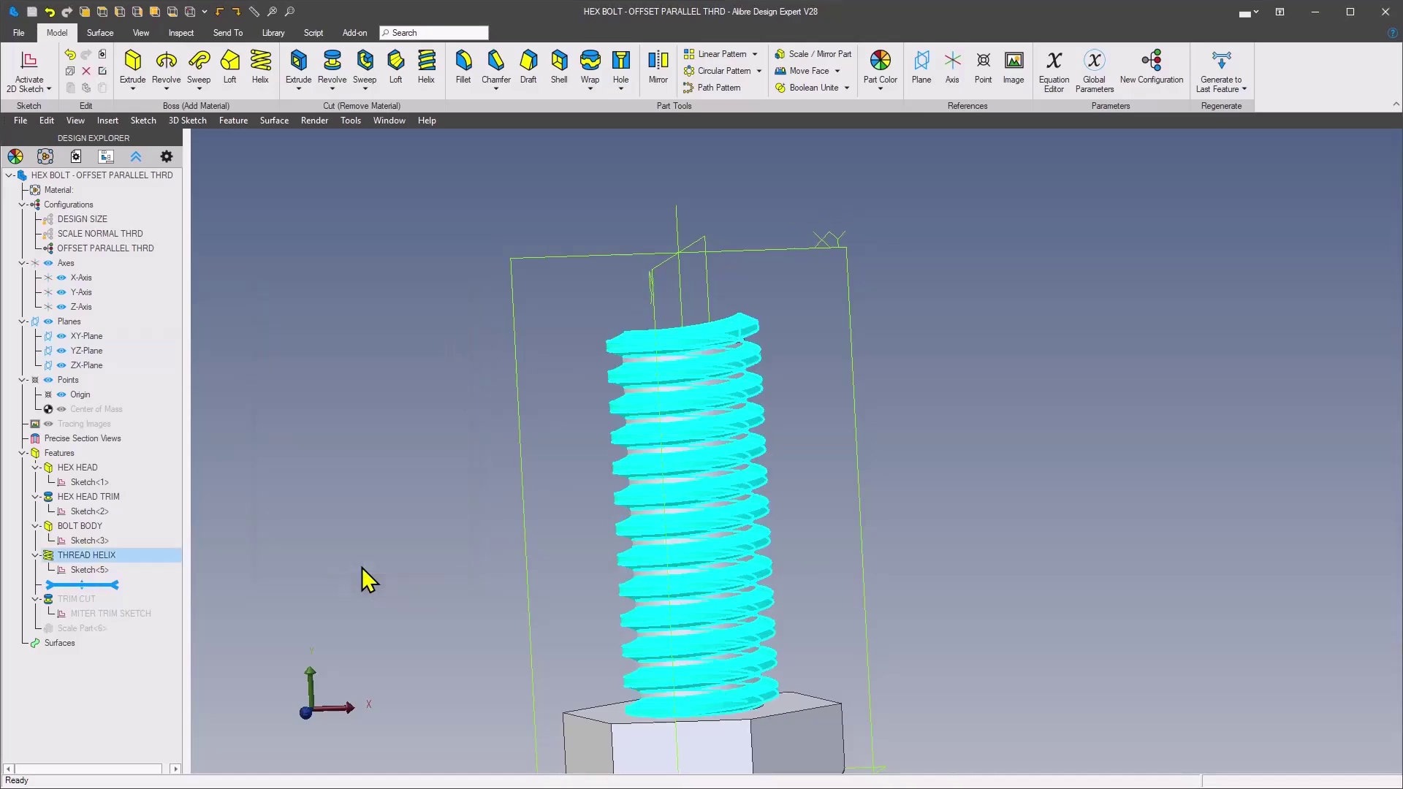
- Regenerate the bolt to its last feature and compare the thread in the DESIGN SIZE and OFFSET PARALLEL THRD configurations
click(1218, 76)
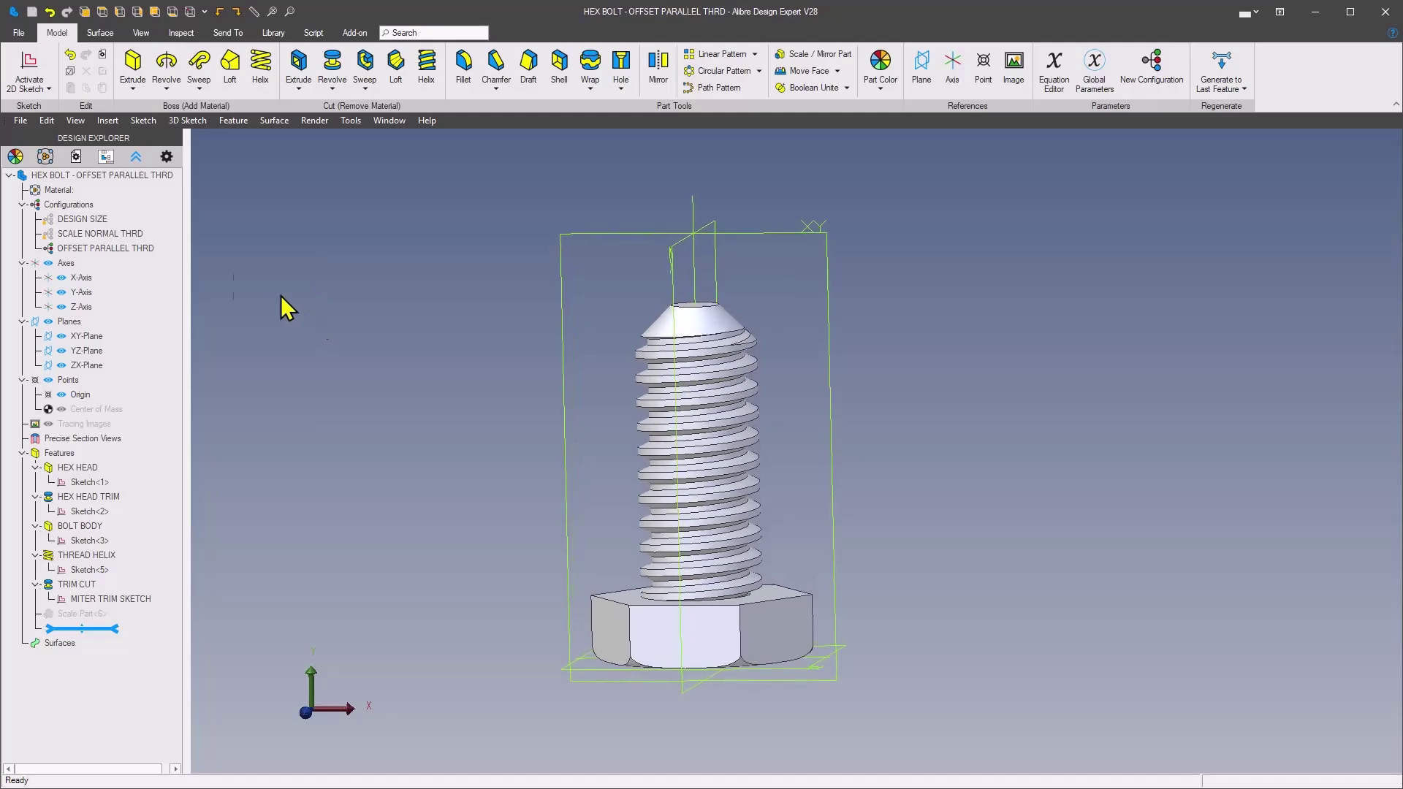
double_click(71, 222)
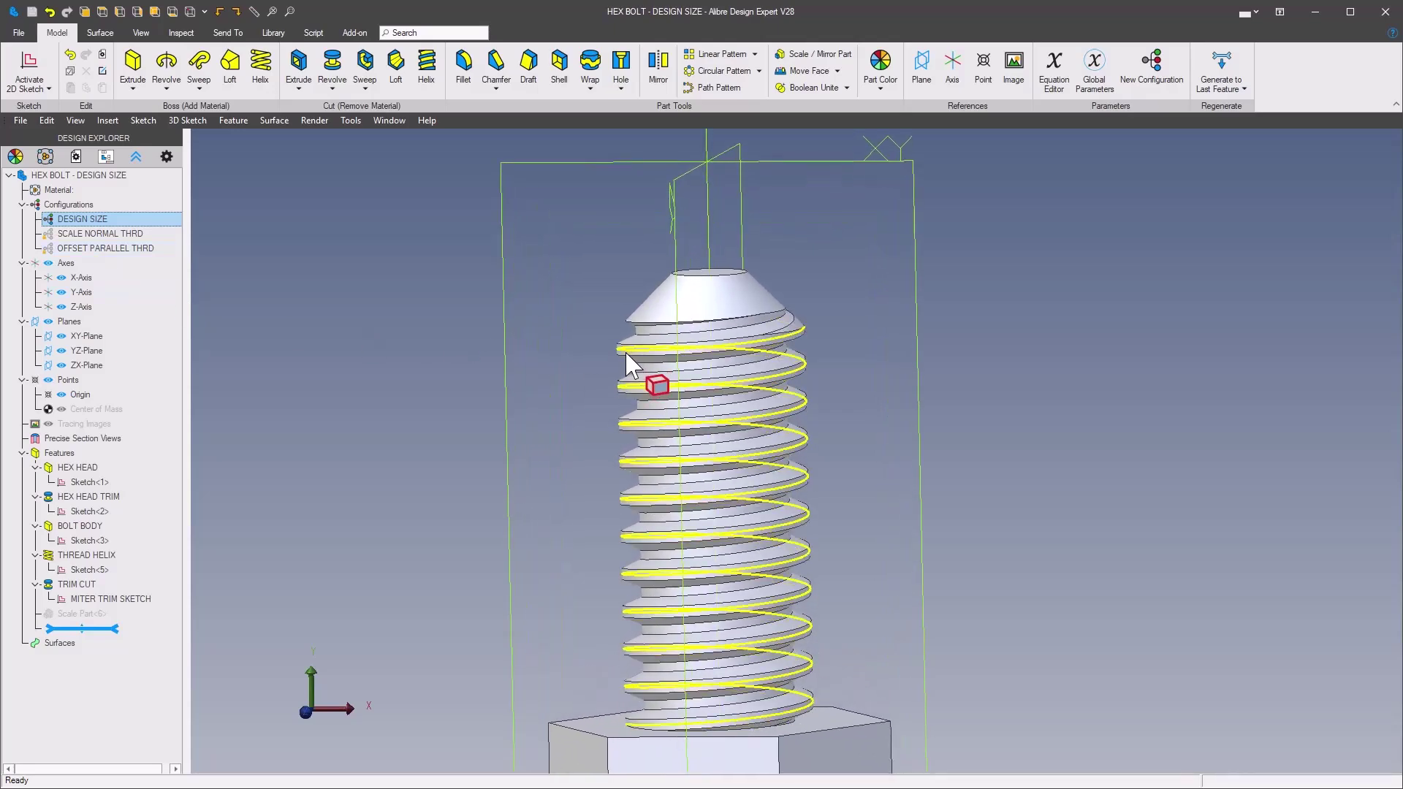
double_click(109, 247)
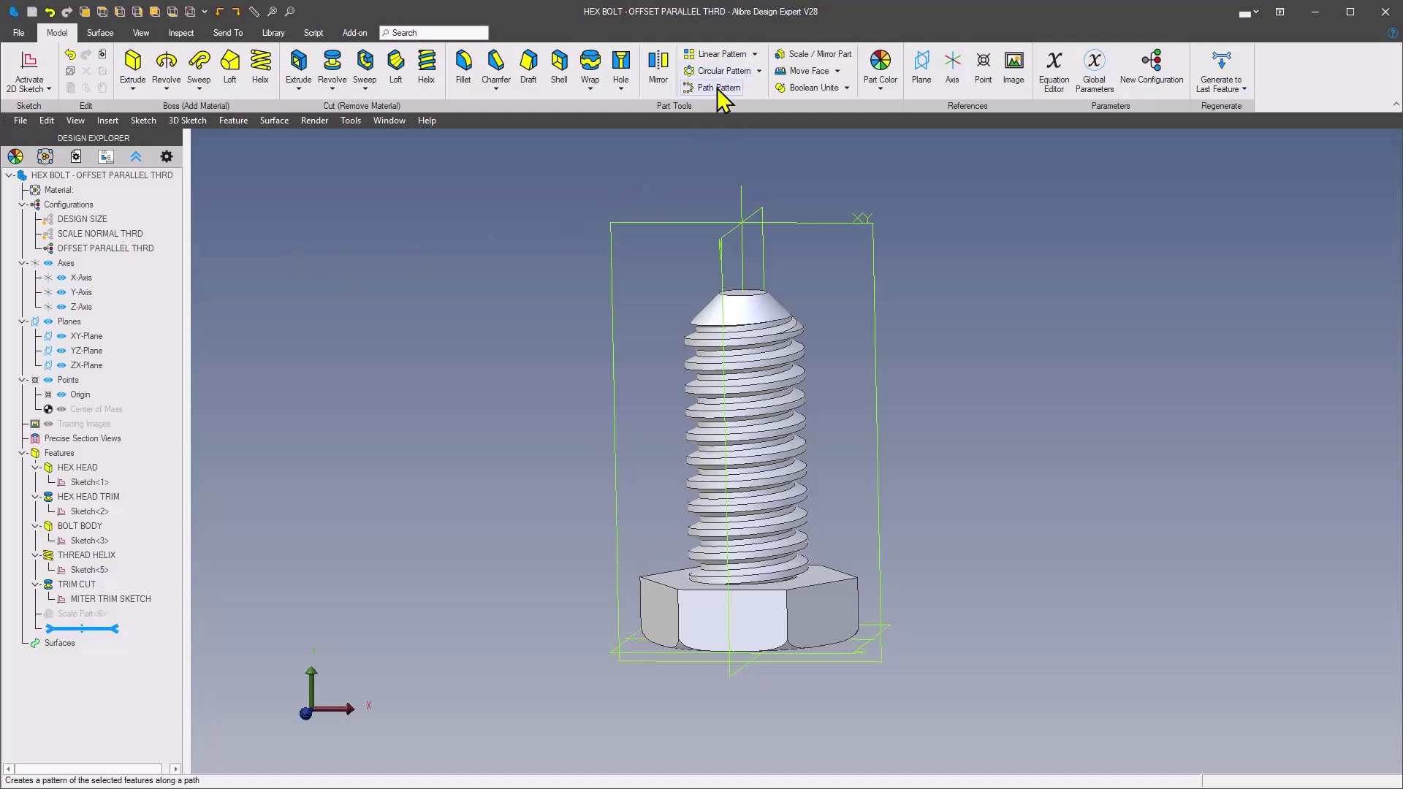
- Offset the four helical thread faces of the bolt by 0.4 mm using Offset Face with the Signed Offset type
click(838, 71)
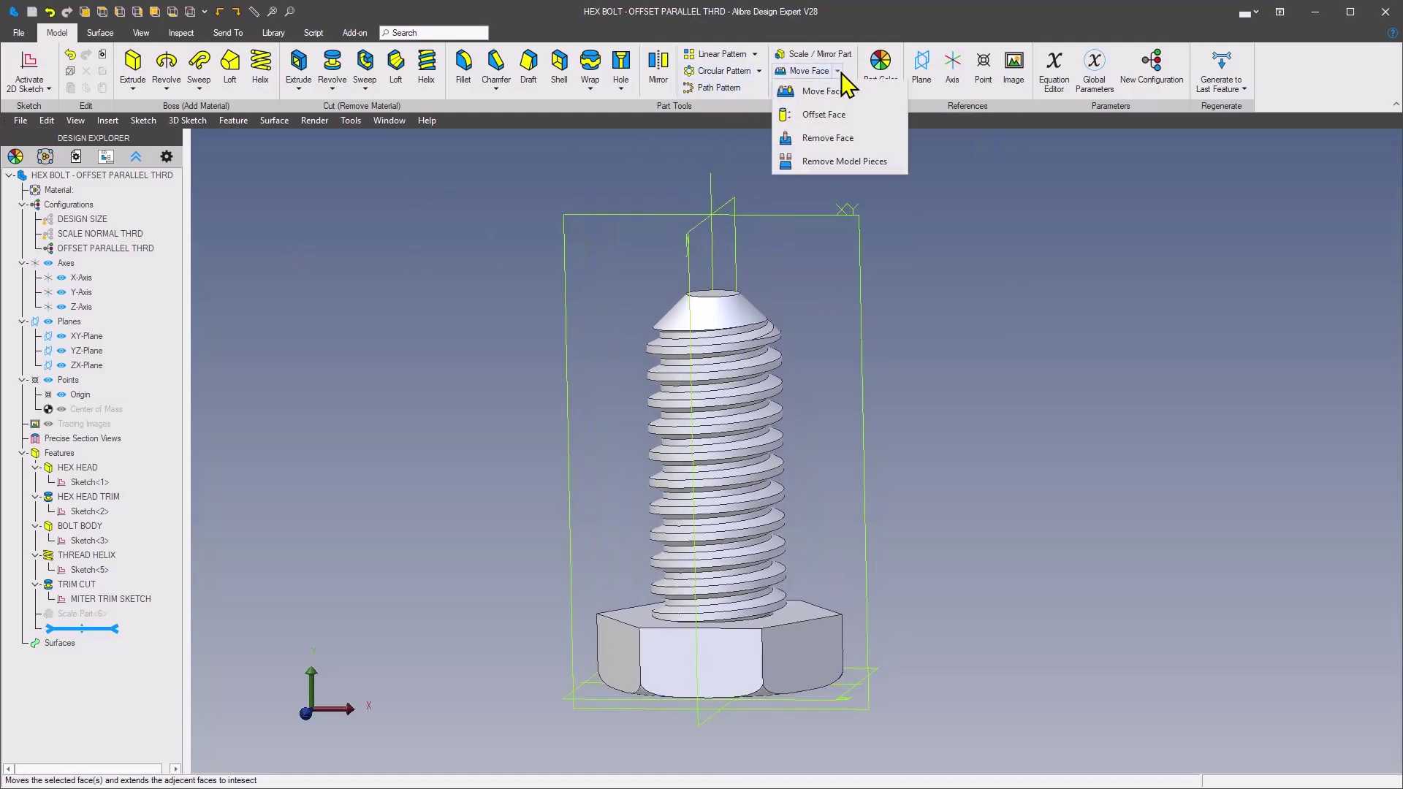
click(836, 119)
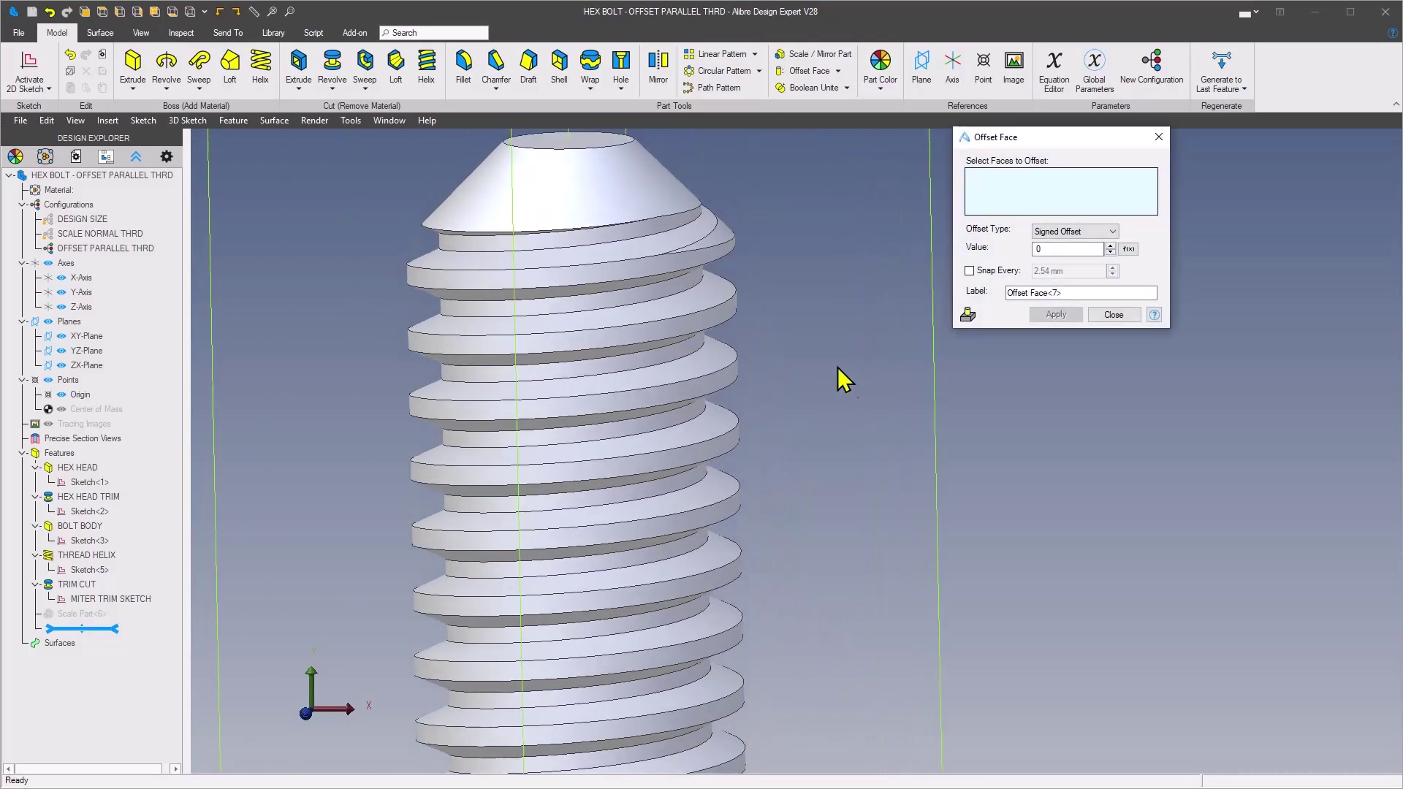
click(669, 364)
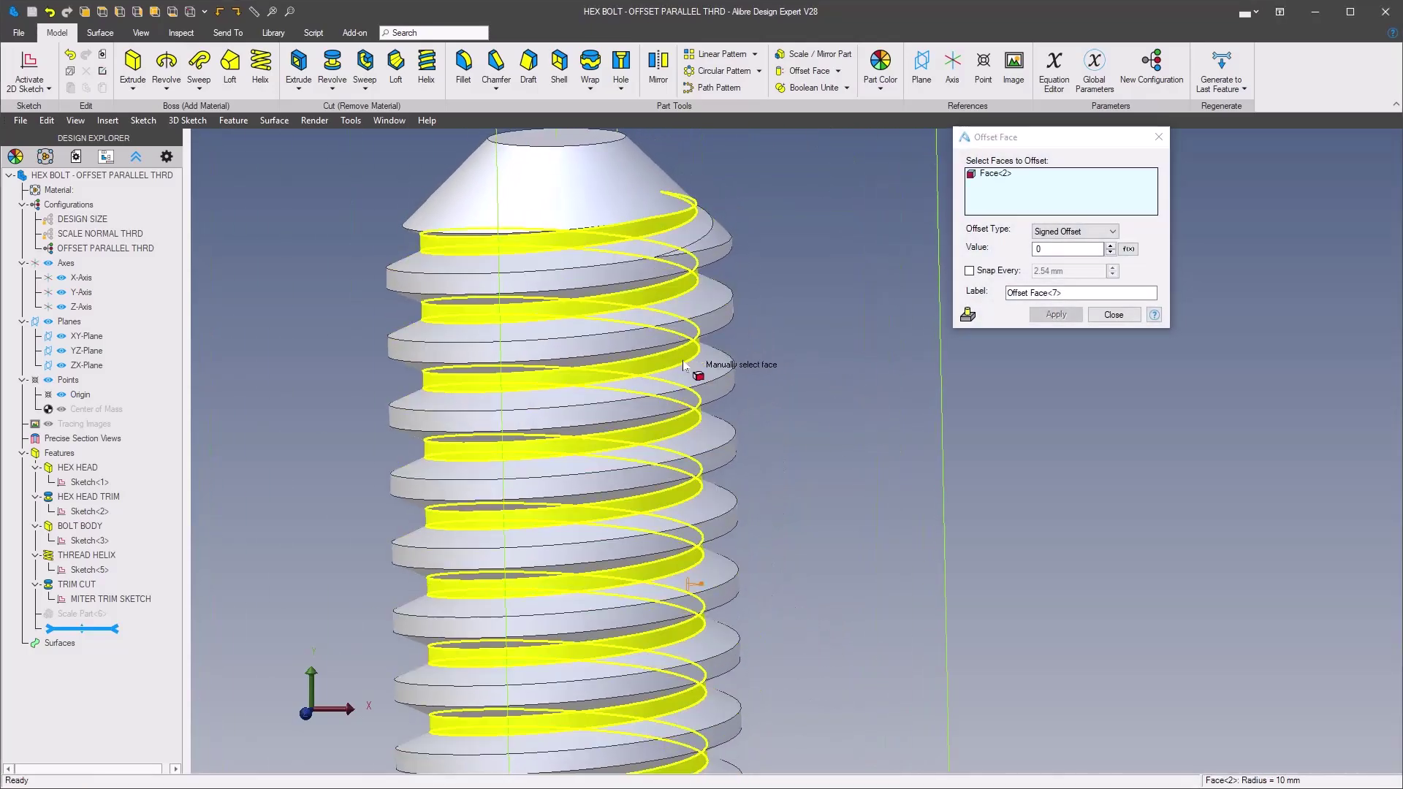
click(727, 371)
click(714, 435)
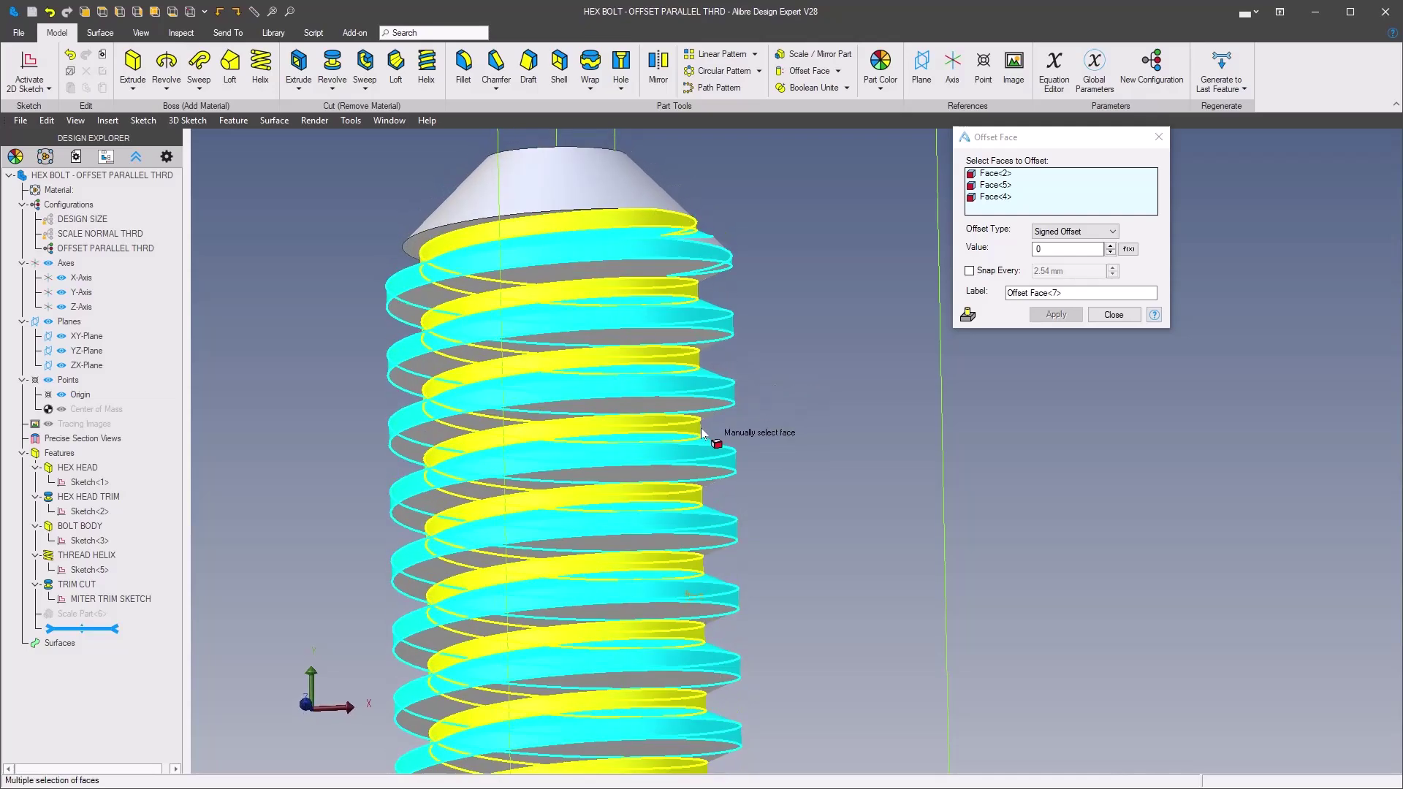
click(714, 420)
click(1009, 260)
text(.4)
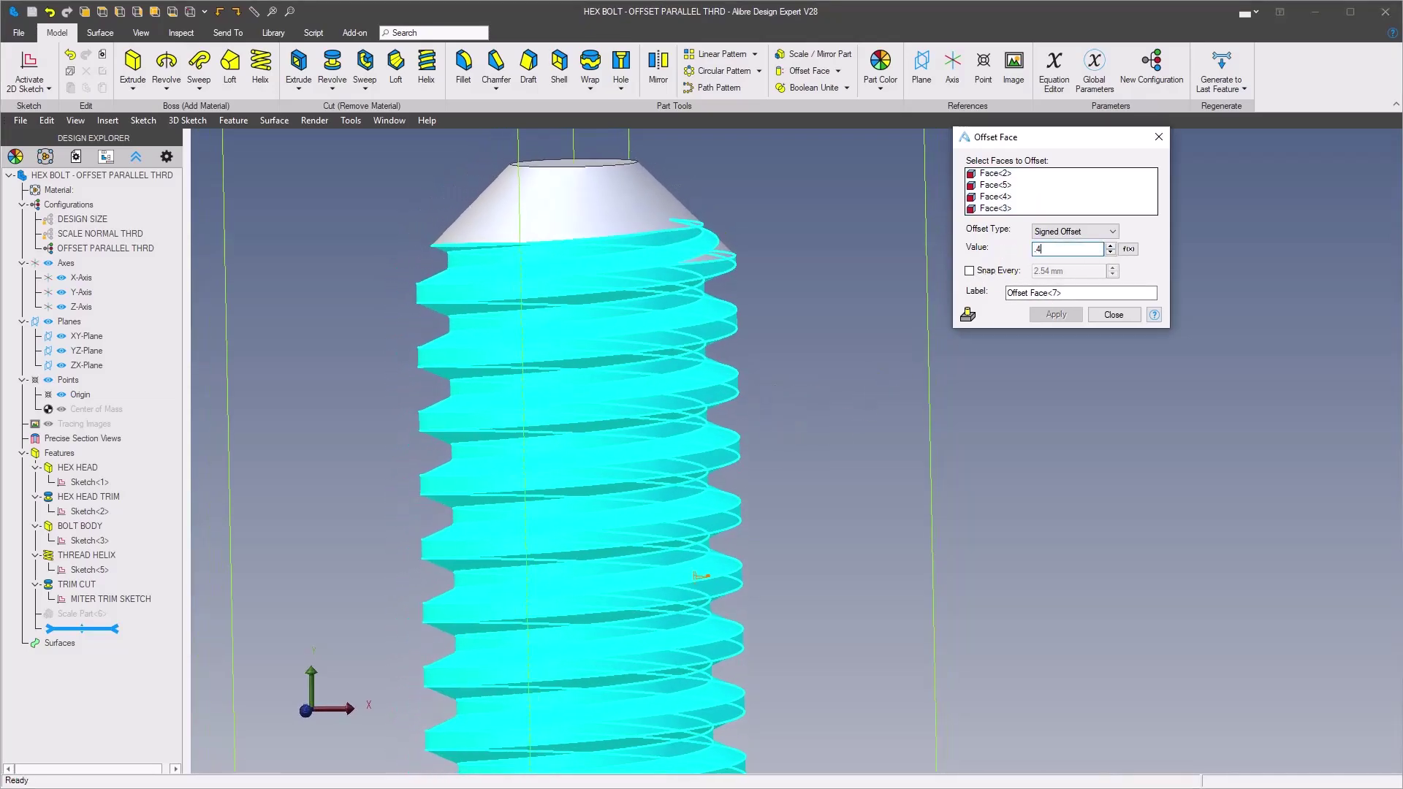
key(Tab)
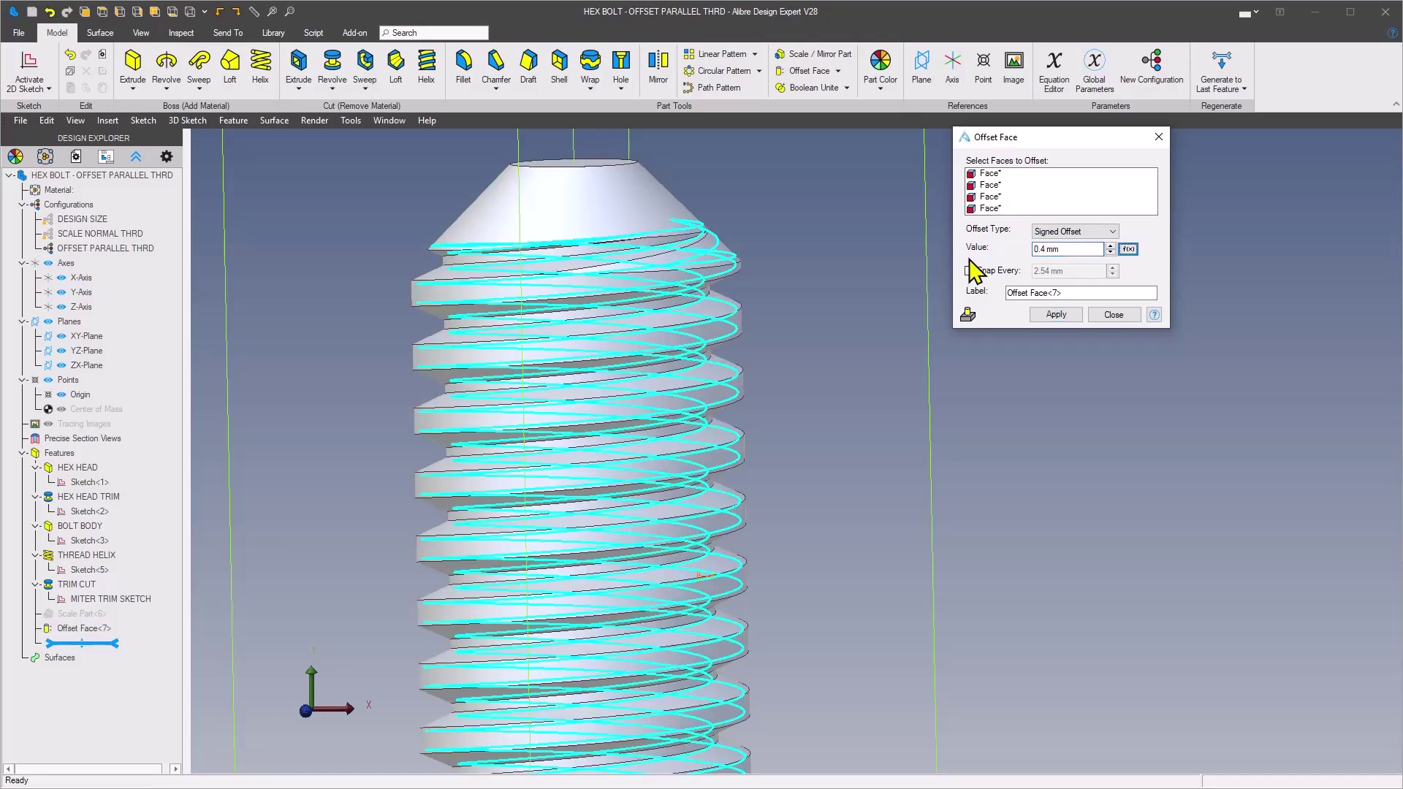
click(1049, 314)
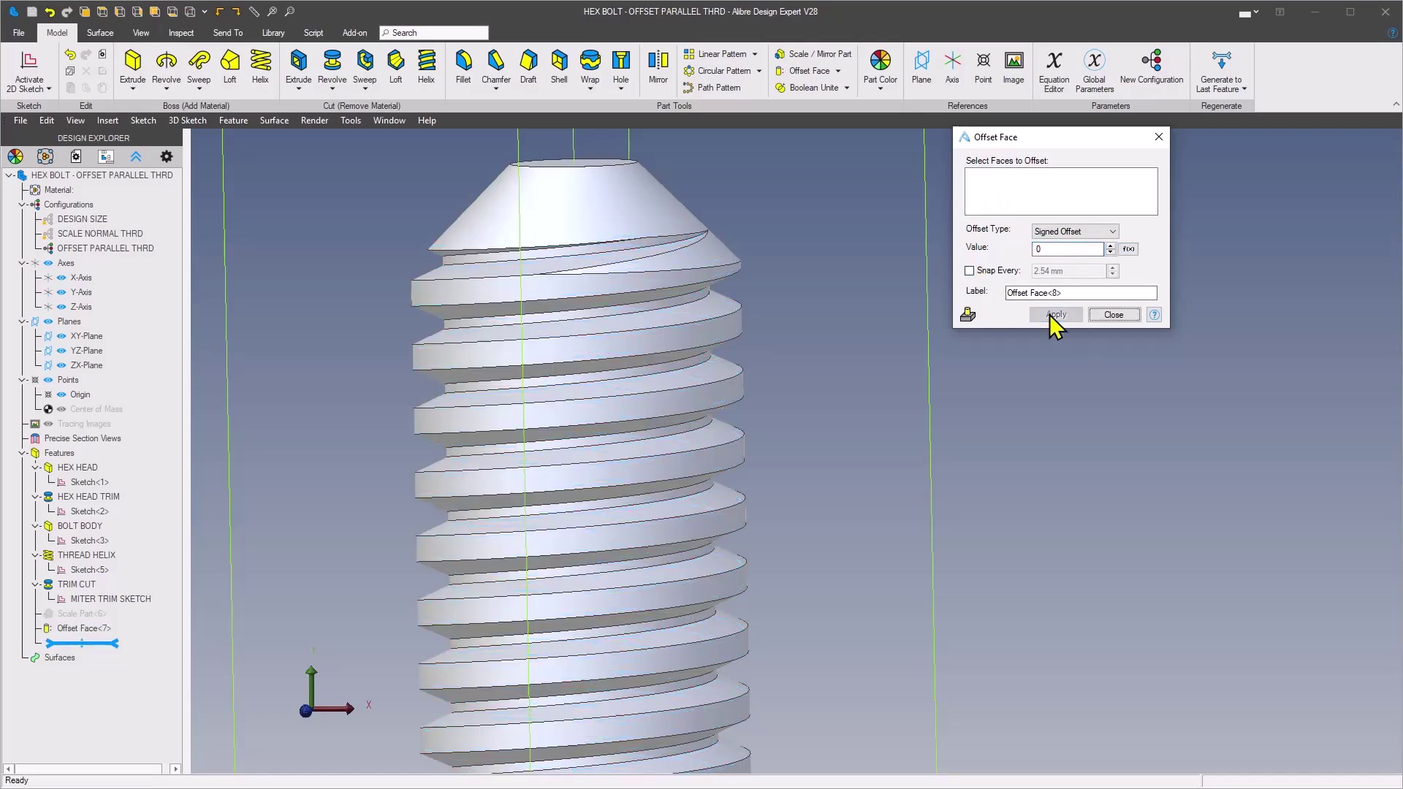
click(1113, 315)
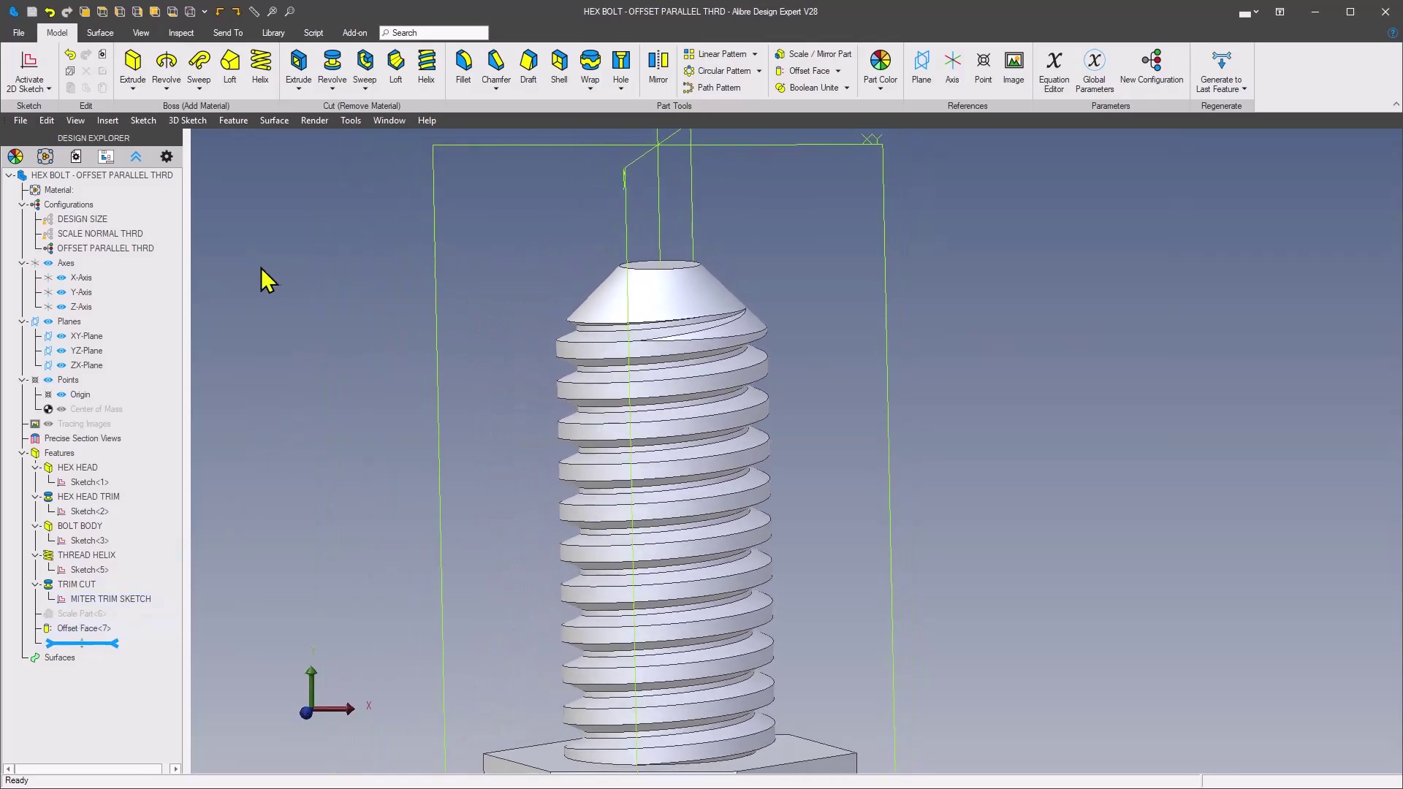
- Alternate between the DESIGN SIZE and OFFSET PARALLEL THRD configurations to compare their threads, ending with DESIGN SIZE active
double_click(82, 221)
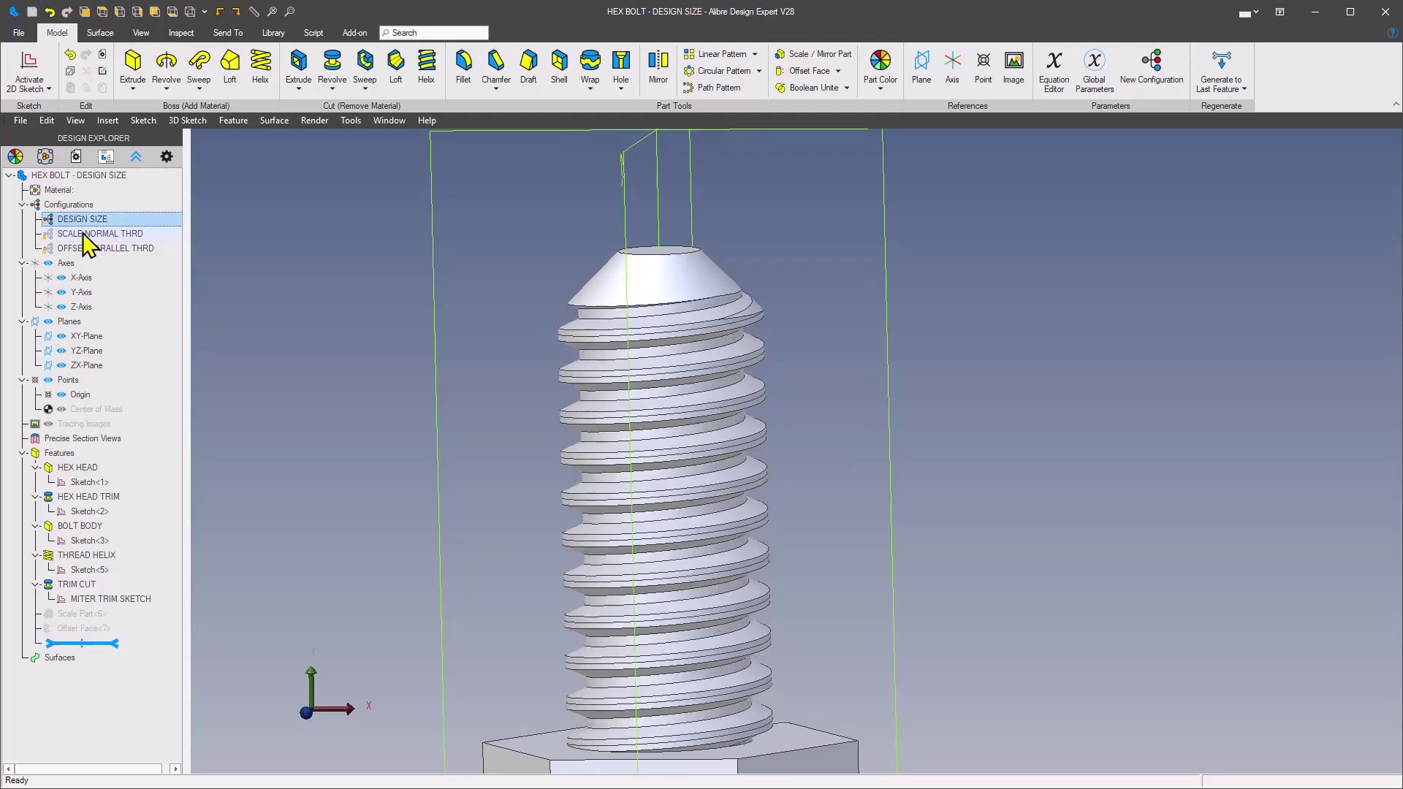
click(94, 248)
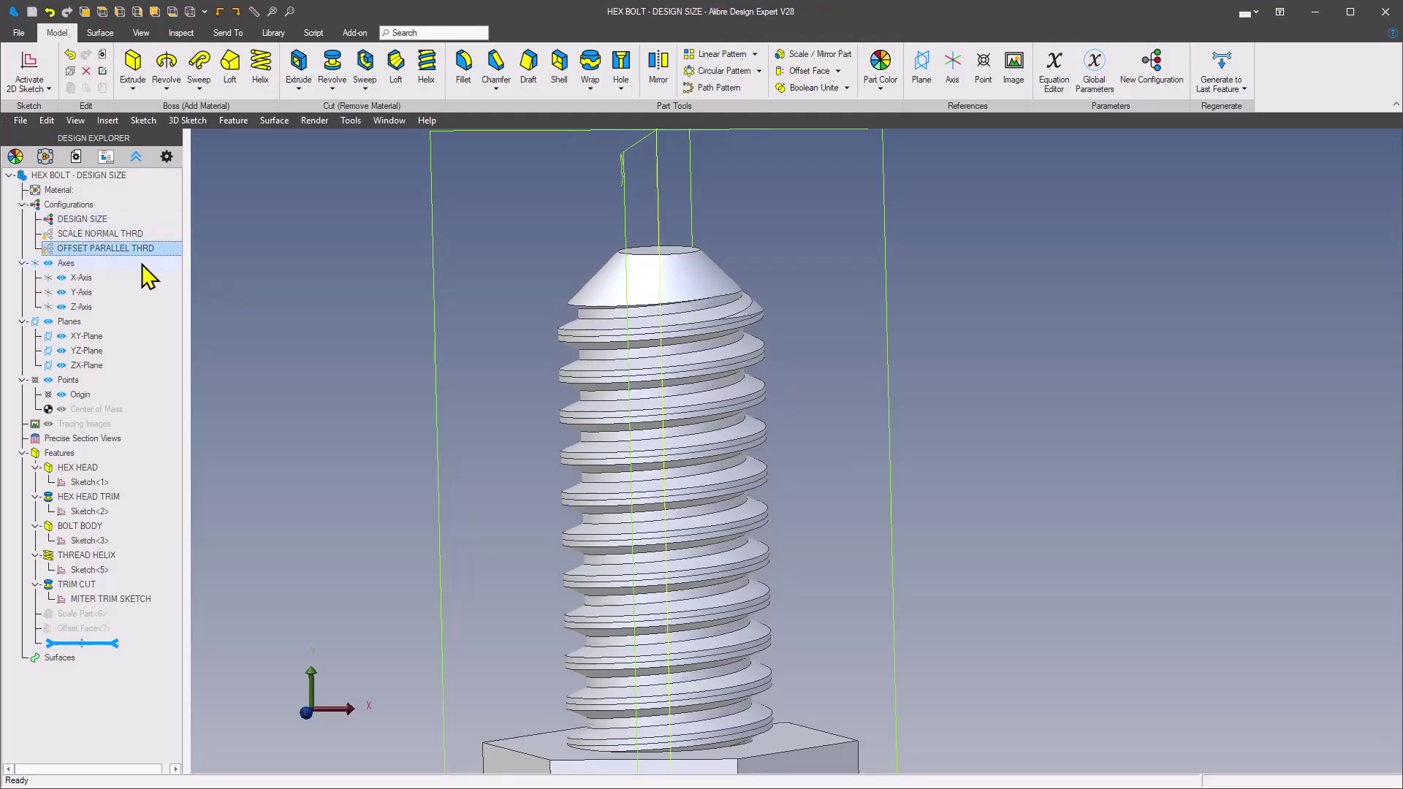
double_click(103, 249)
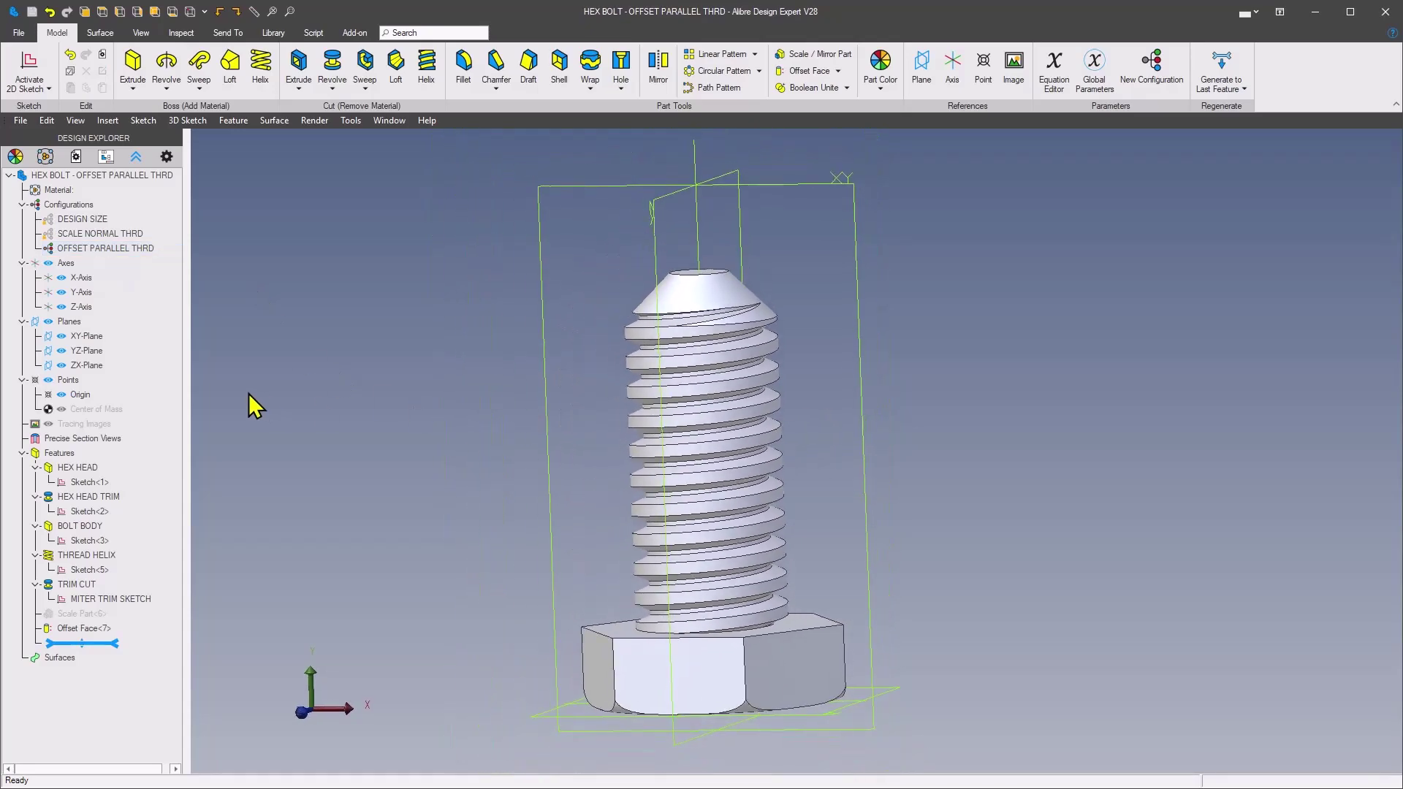
double_click(85, 220)
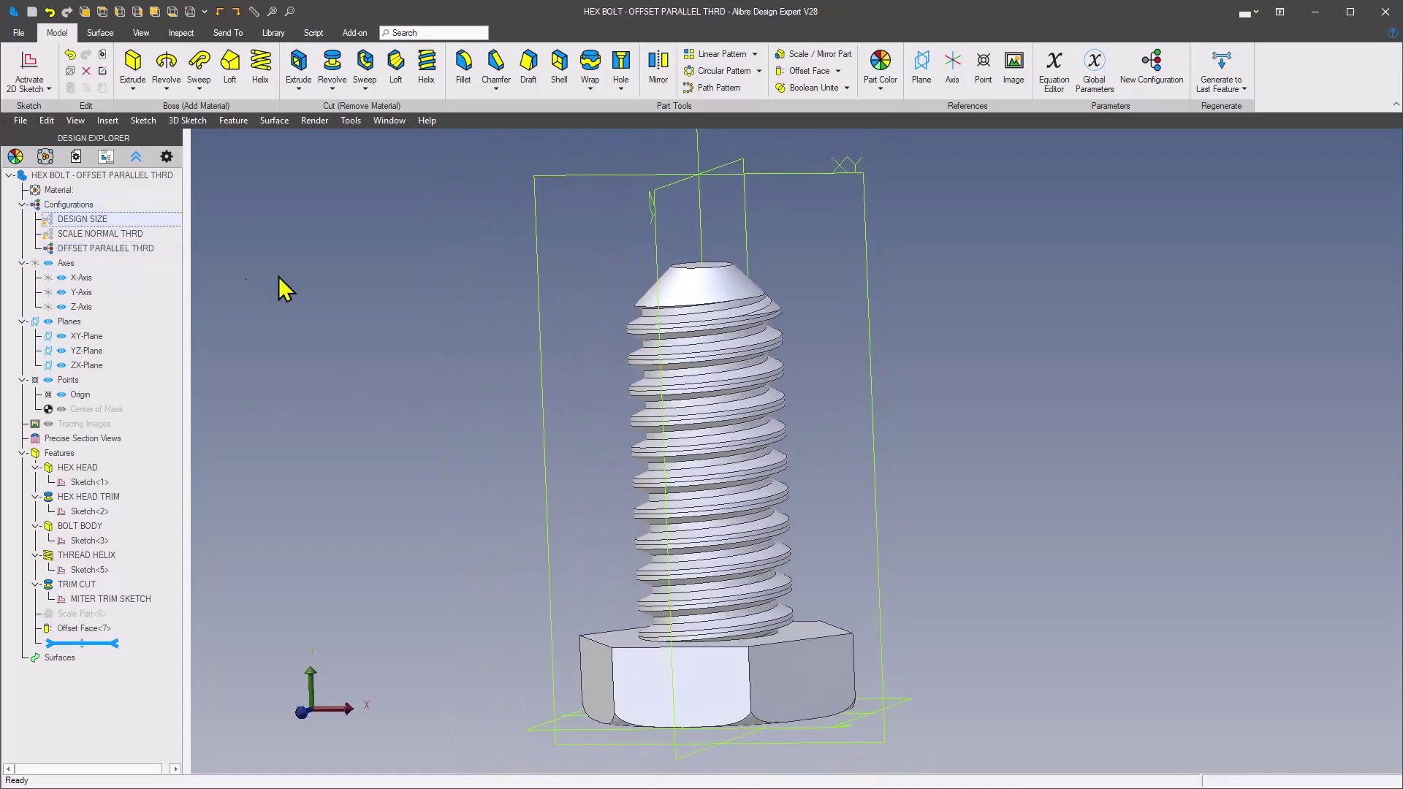
double_click(81, 249)
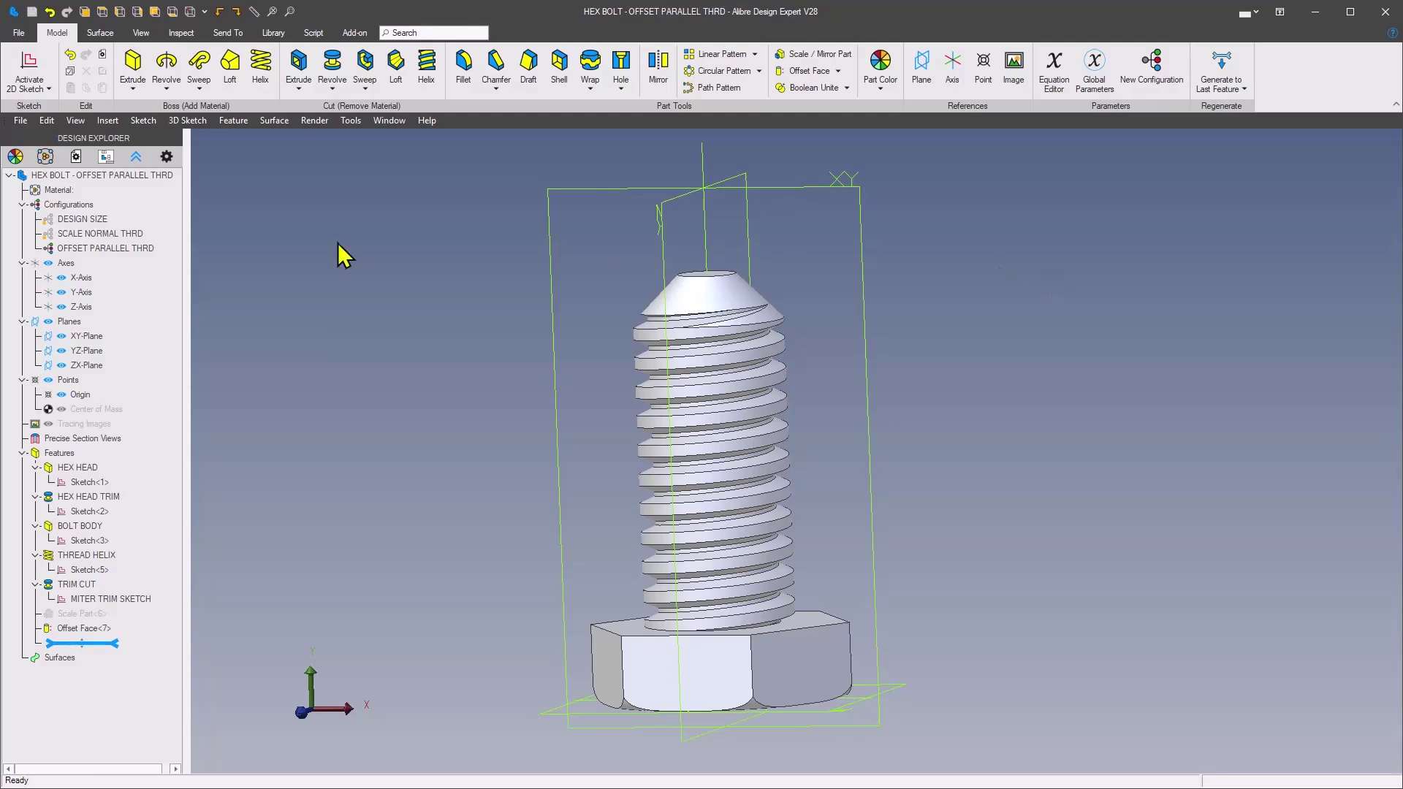
double_click(80, 219)
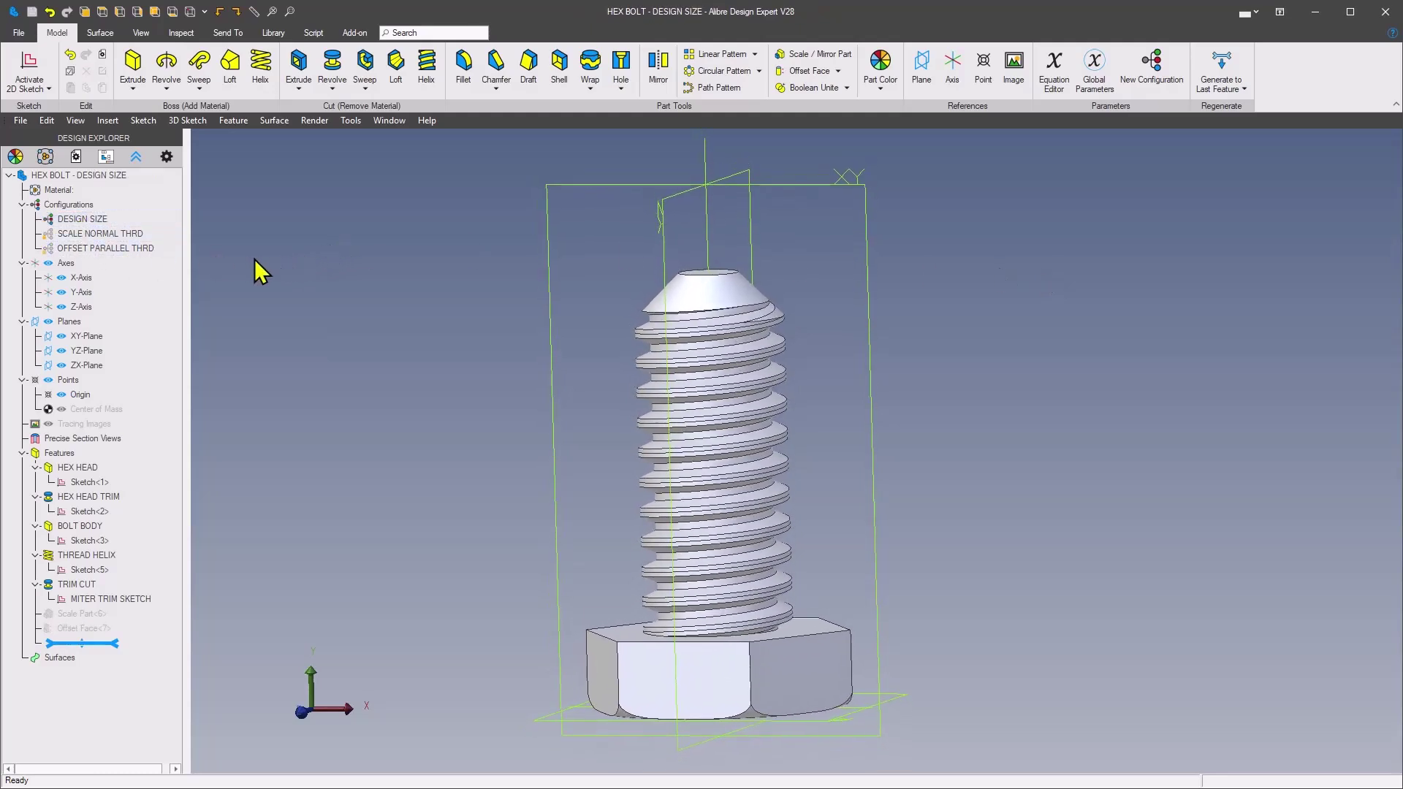
- Create an active bolt configuration named PARALLEL THRD, copied from DESIGN SIZE with all locks selected
right_click(80, 211)
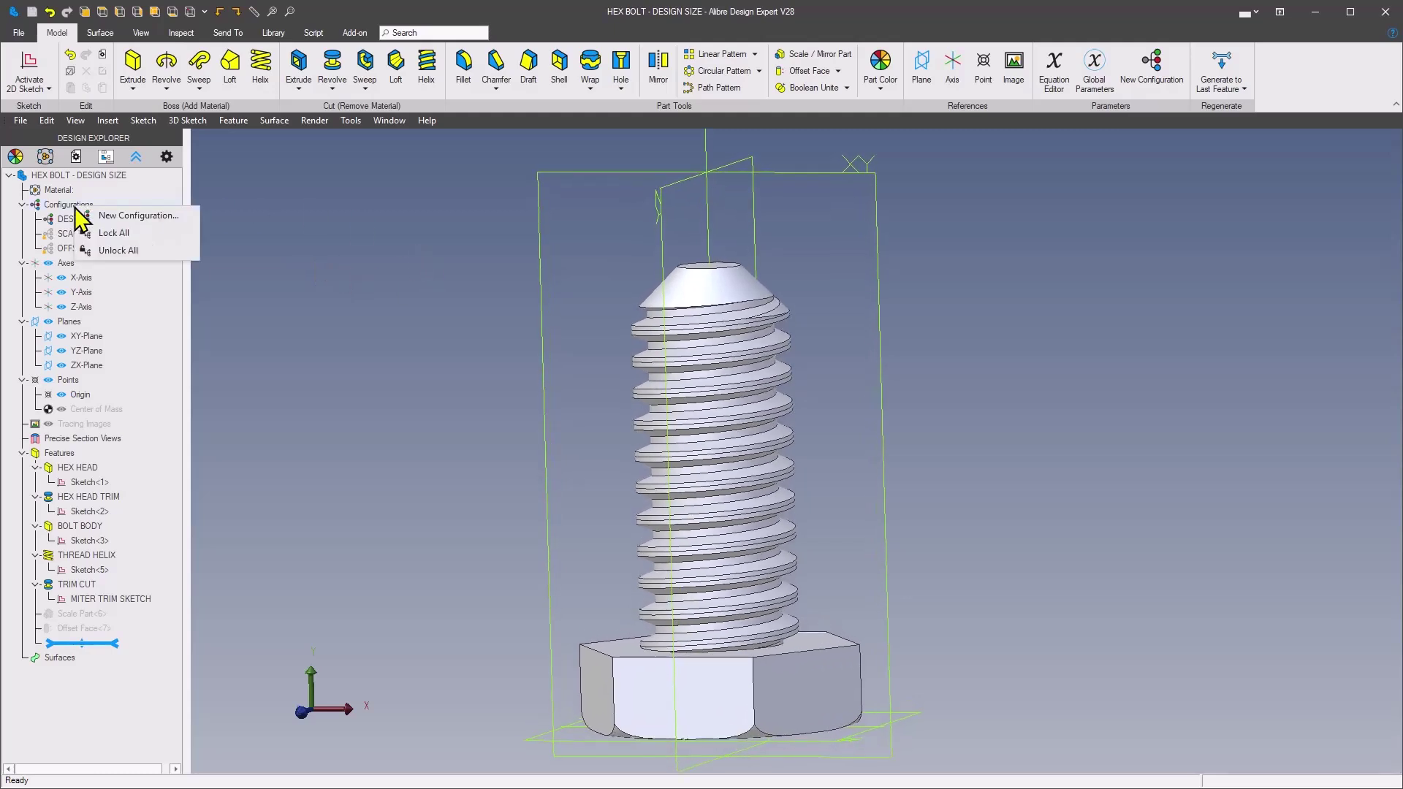
click(132, 216)
text(PARALLEL THRD)
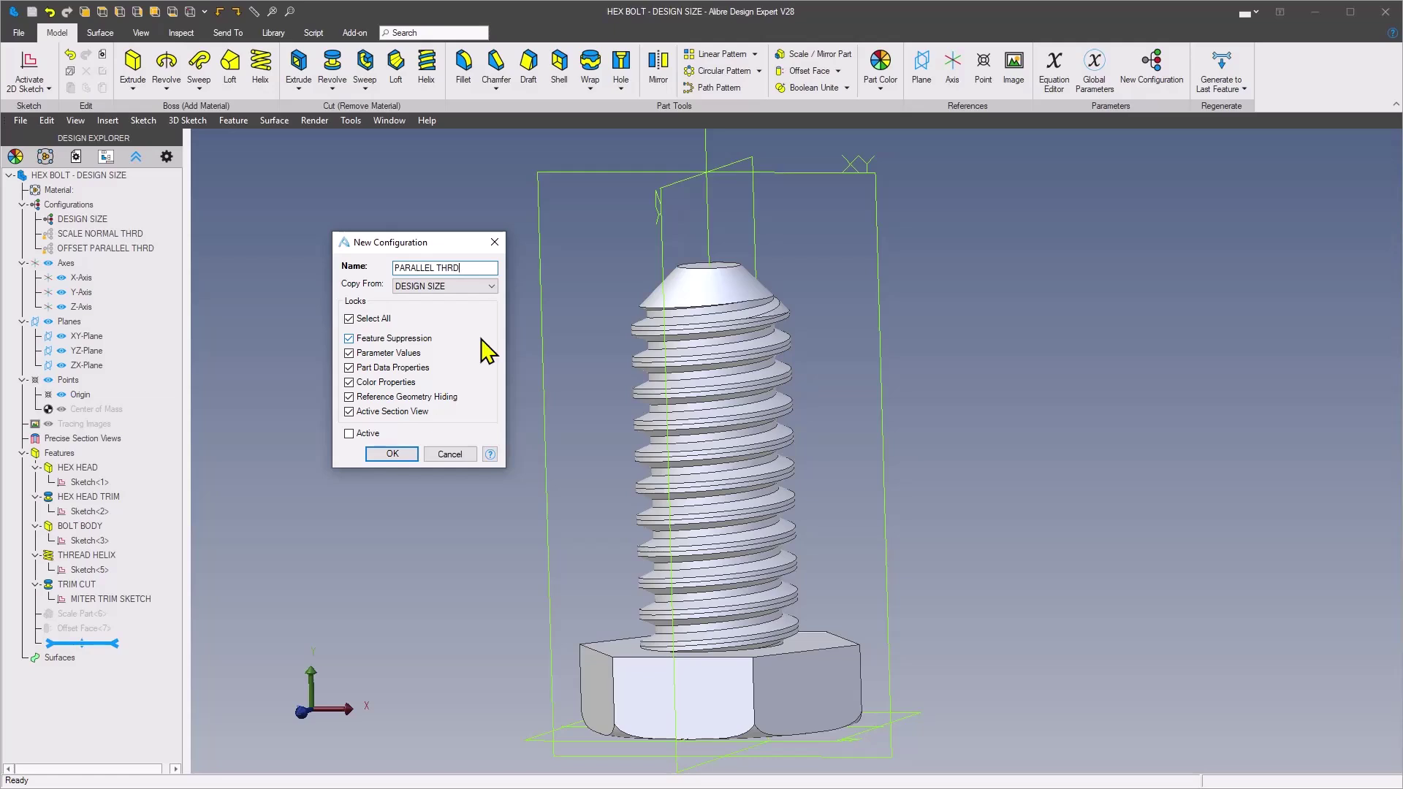
click(388, 455)
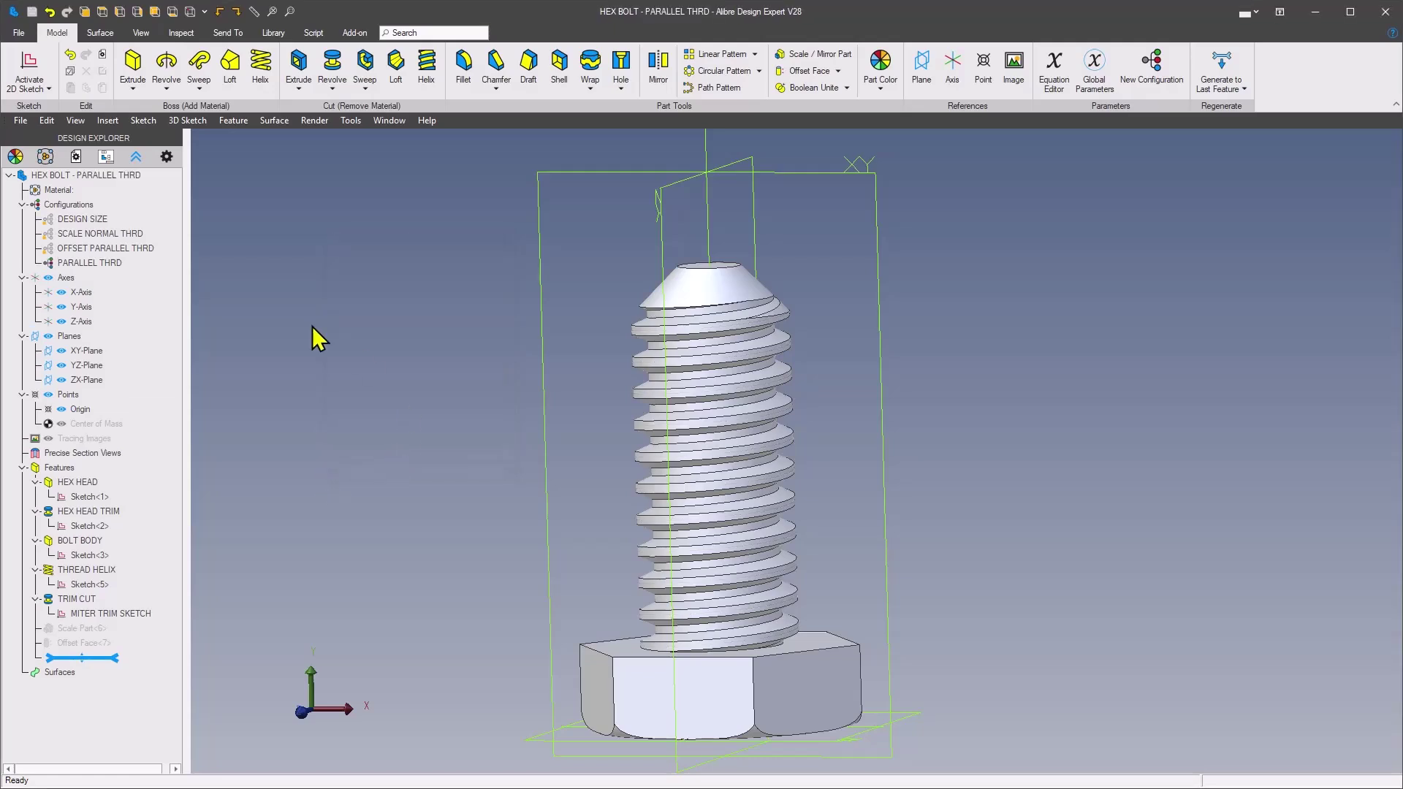
- Try the Normal profile orientation on the THREAD HELIX boss in the PARALLEL THRD configuration
right_click(93, 571)
click(127, 578)
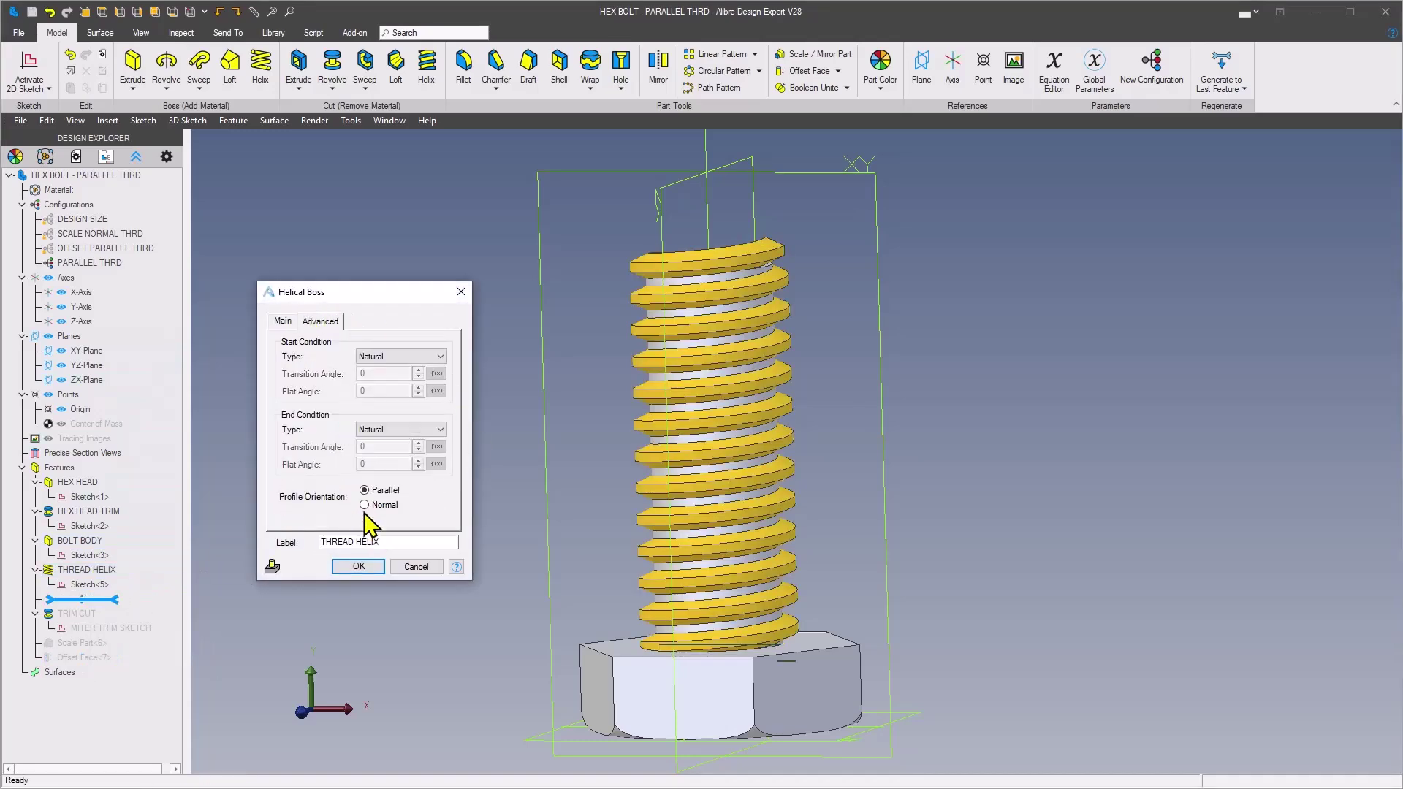
click(364, 505)
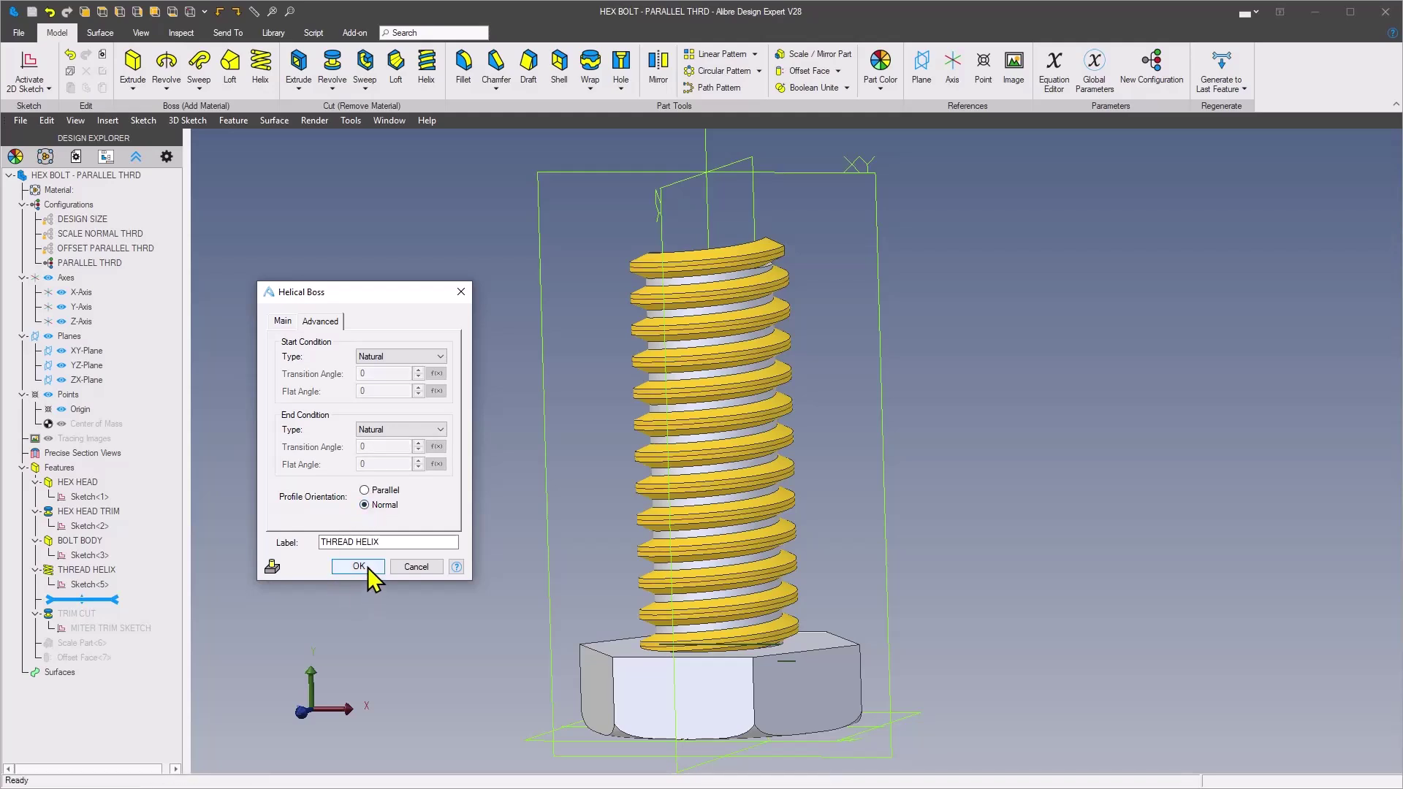
click(367, 570)
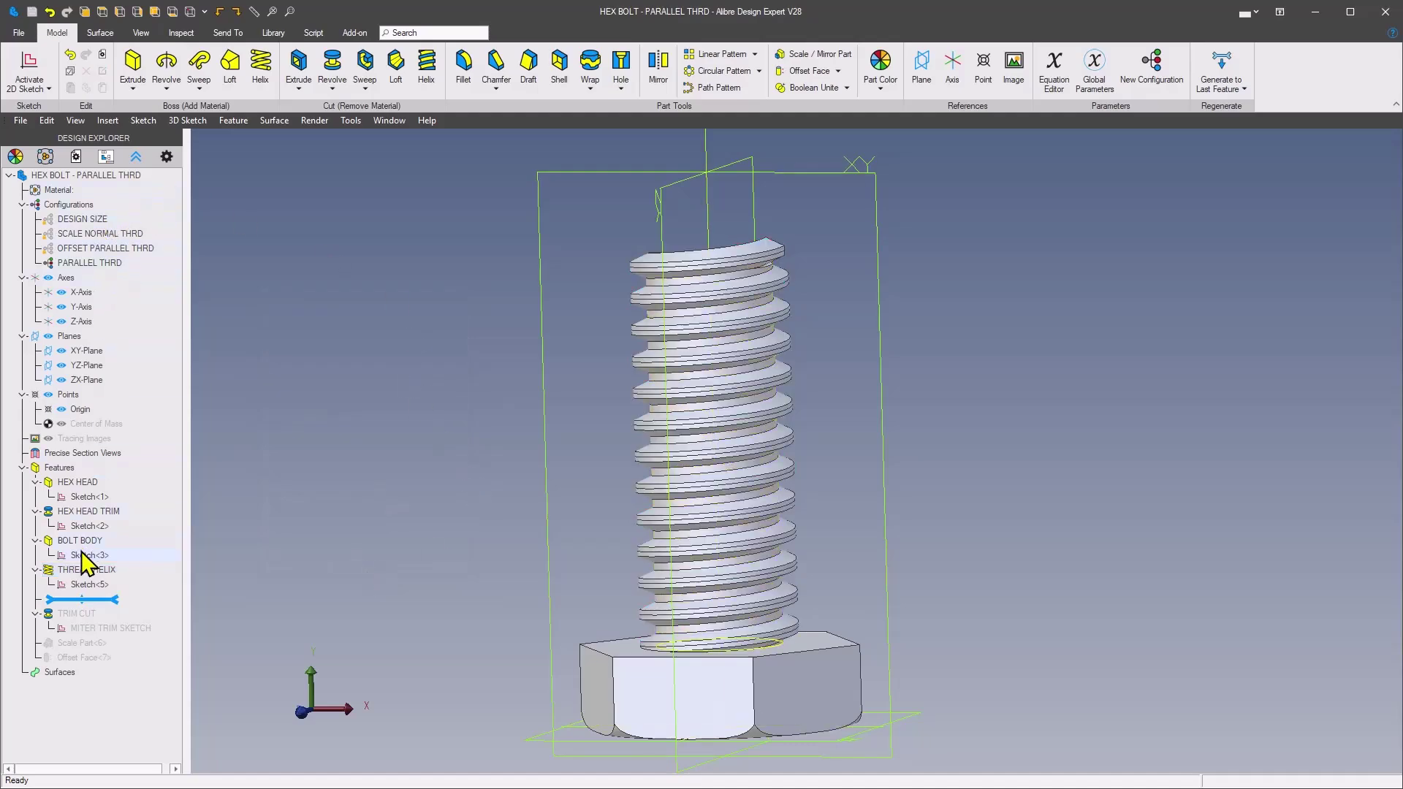
- Set the profile orientation of the THREAD HELIX boss to Parallel and regenerate the bolt to its last feature
right_click(81, 573)
click(112, 580)
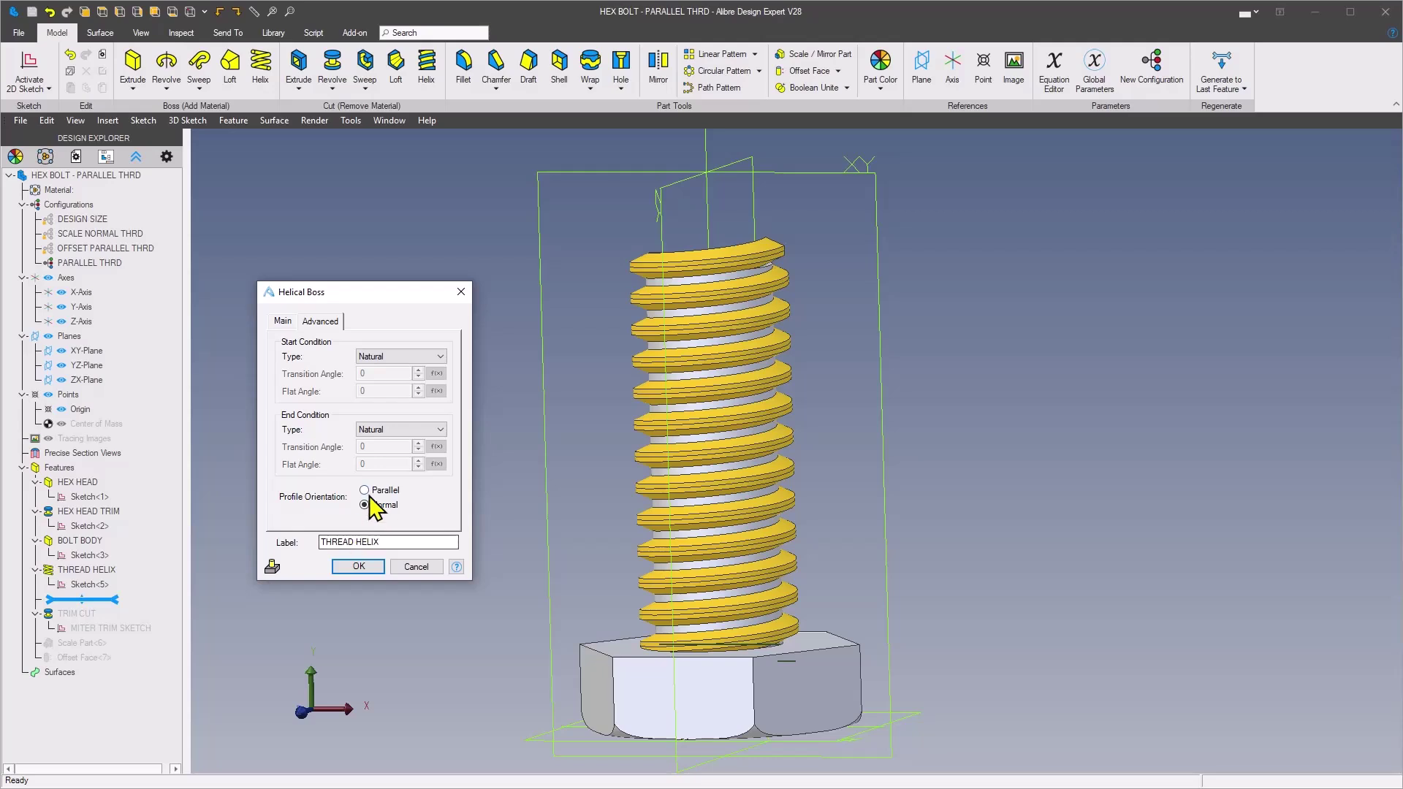
click(364, 491)
click(360, 568)
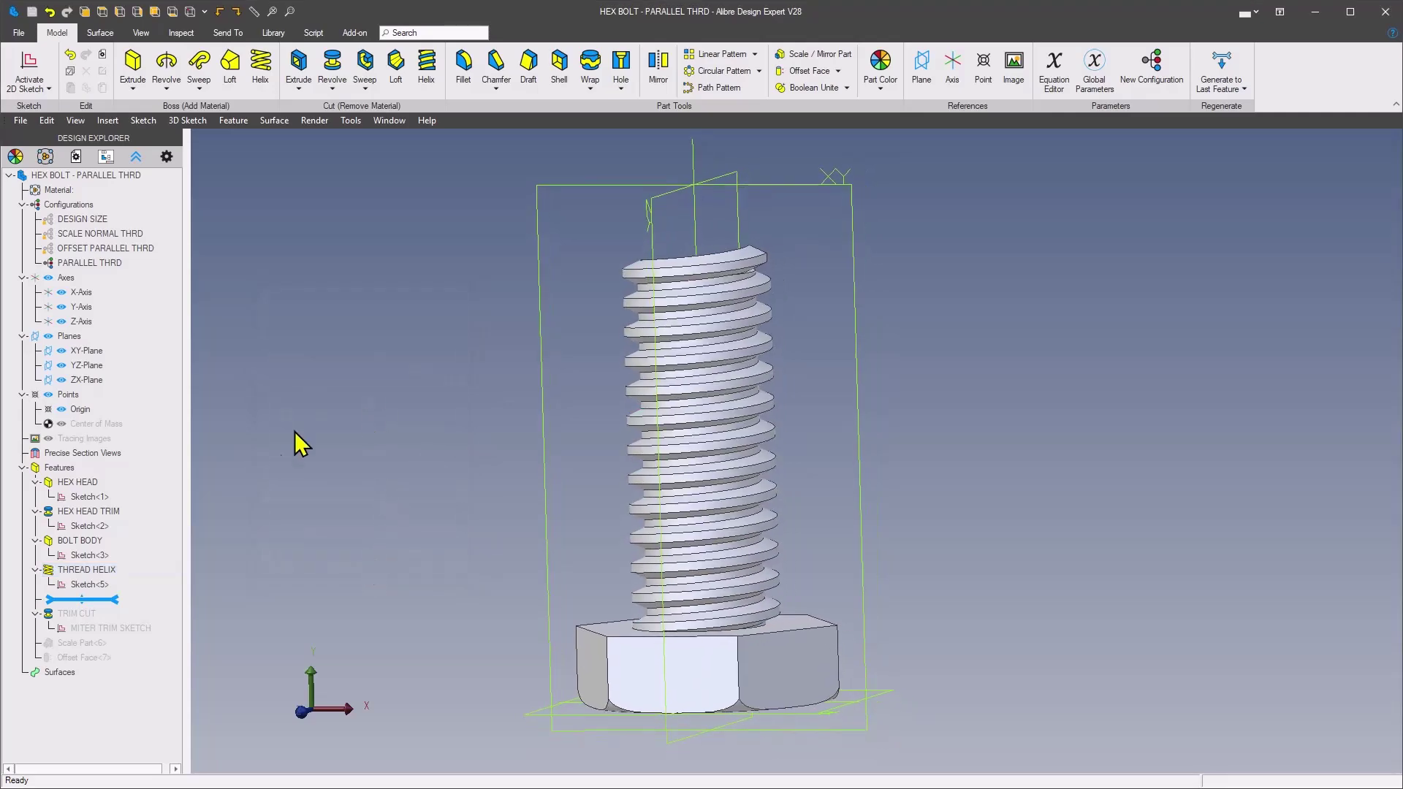
click(1214, 64)
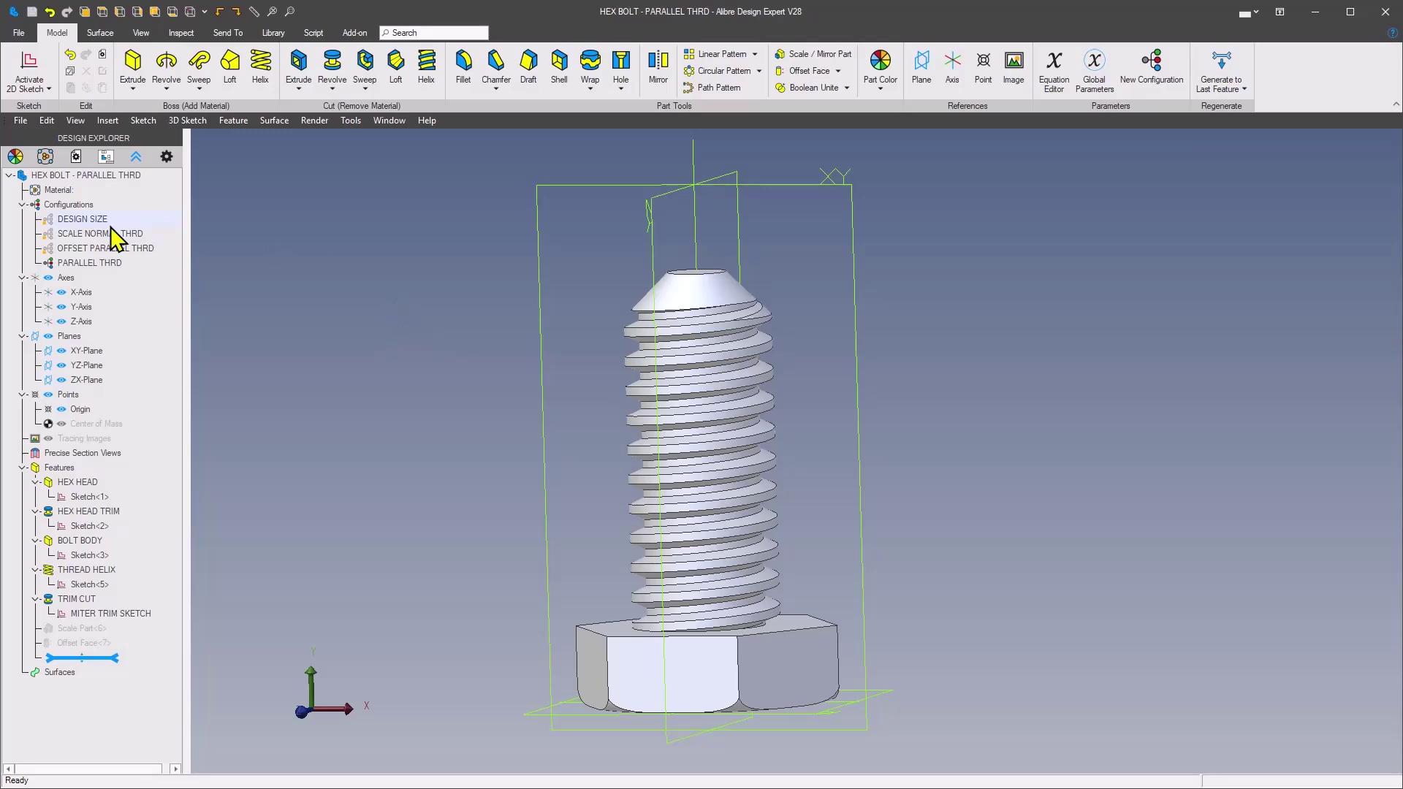
- Compare the threads of the DESIGN SIZE, OFFSET PARALLEL THRD and PARALLEL THRD configurations, ending with PARALLEL THRD active
double_click(88, 222)
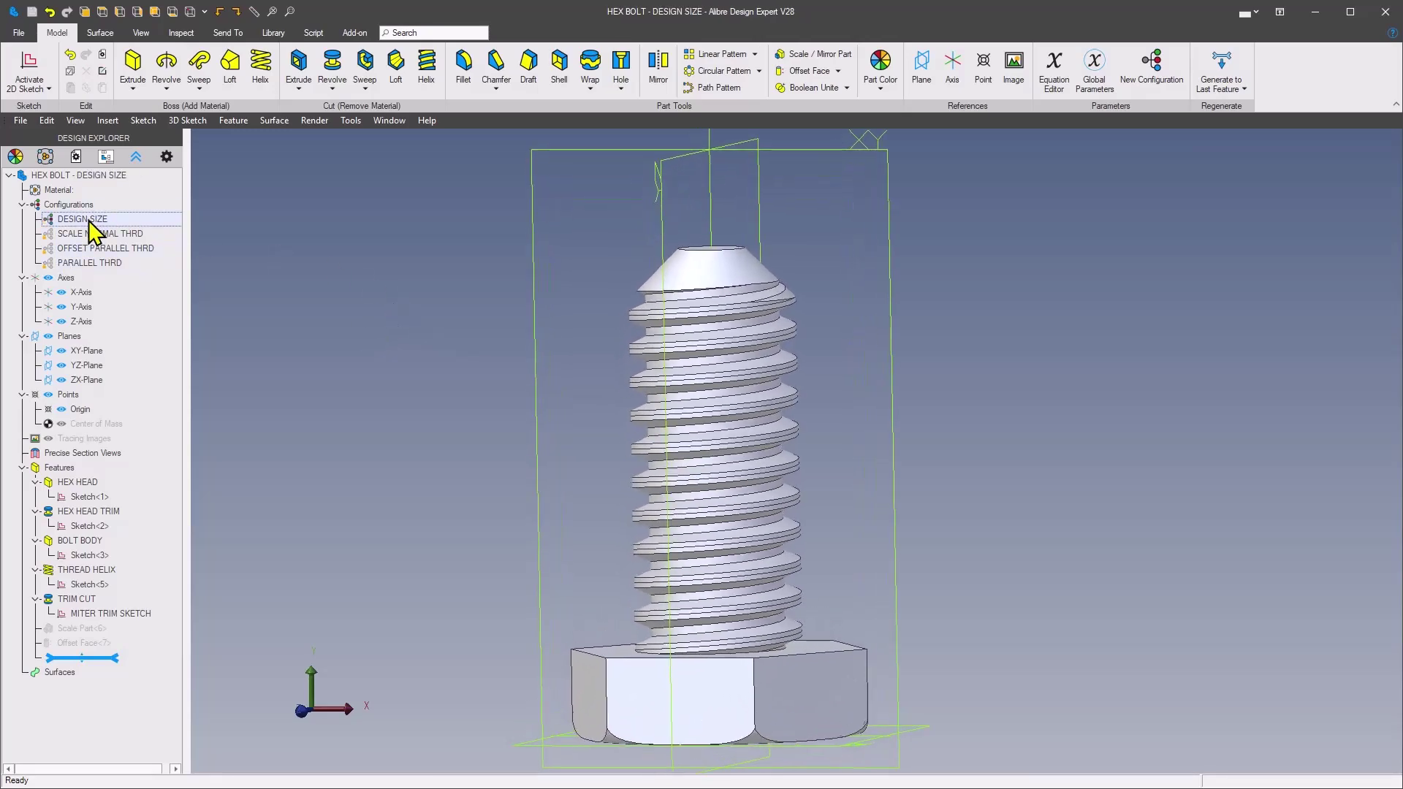
click(92, 221)
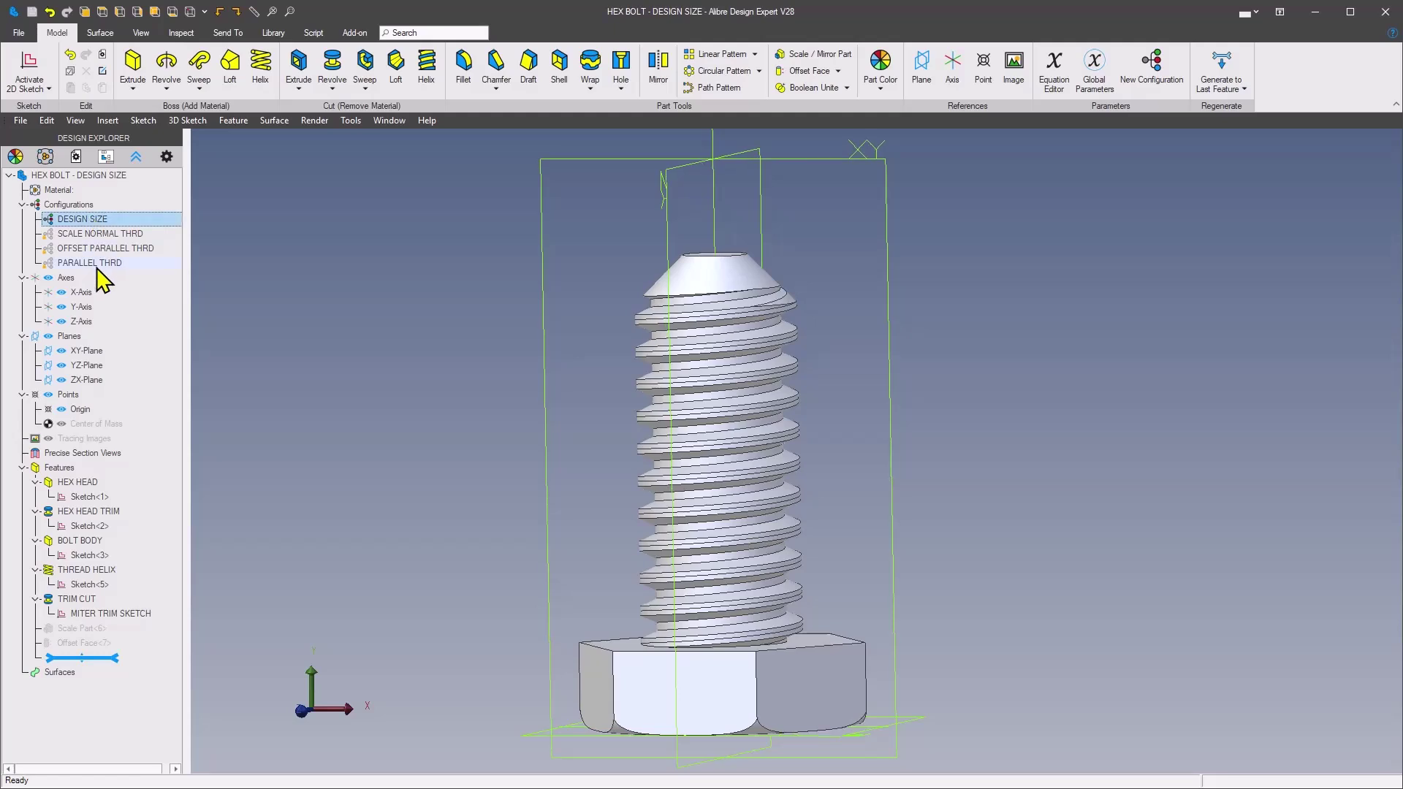
click(266, 276)
scroll(266, 275, down, 3)
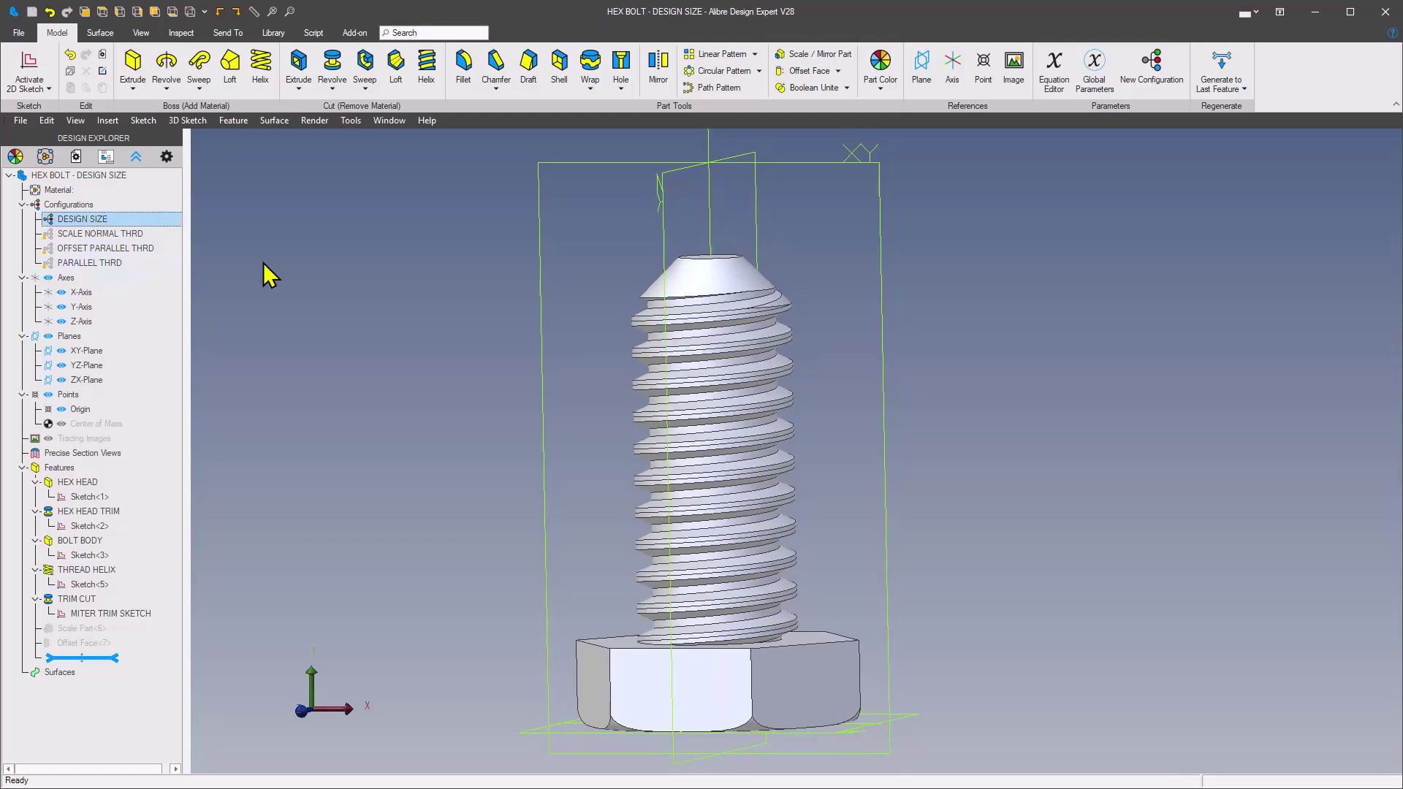
click(79, 251)
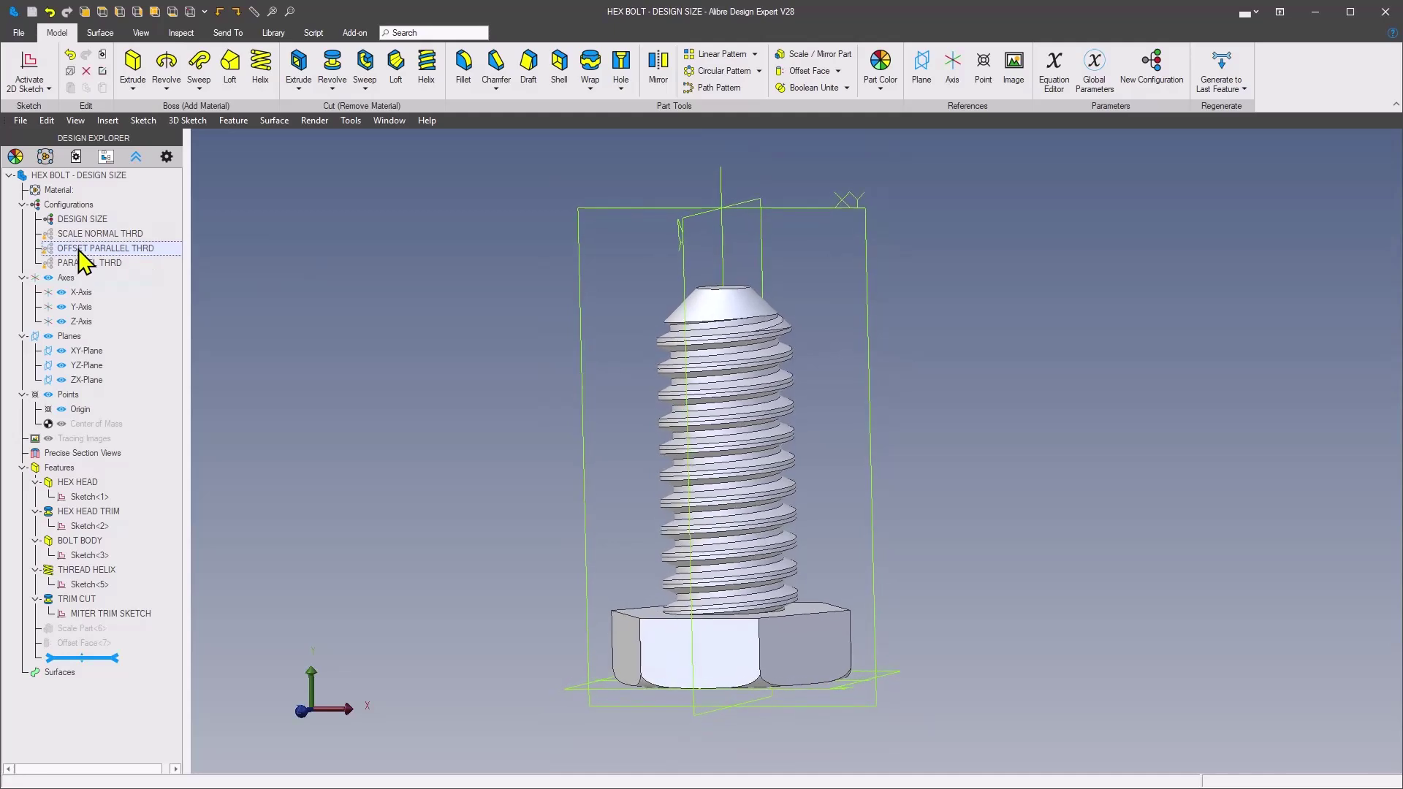
double_click(79, 250)
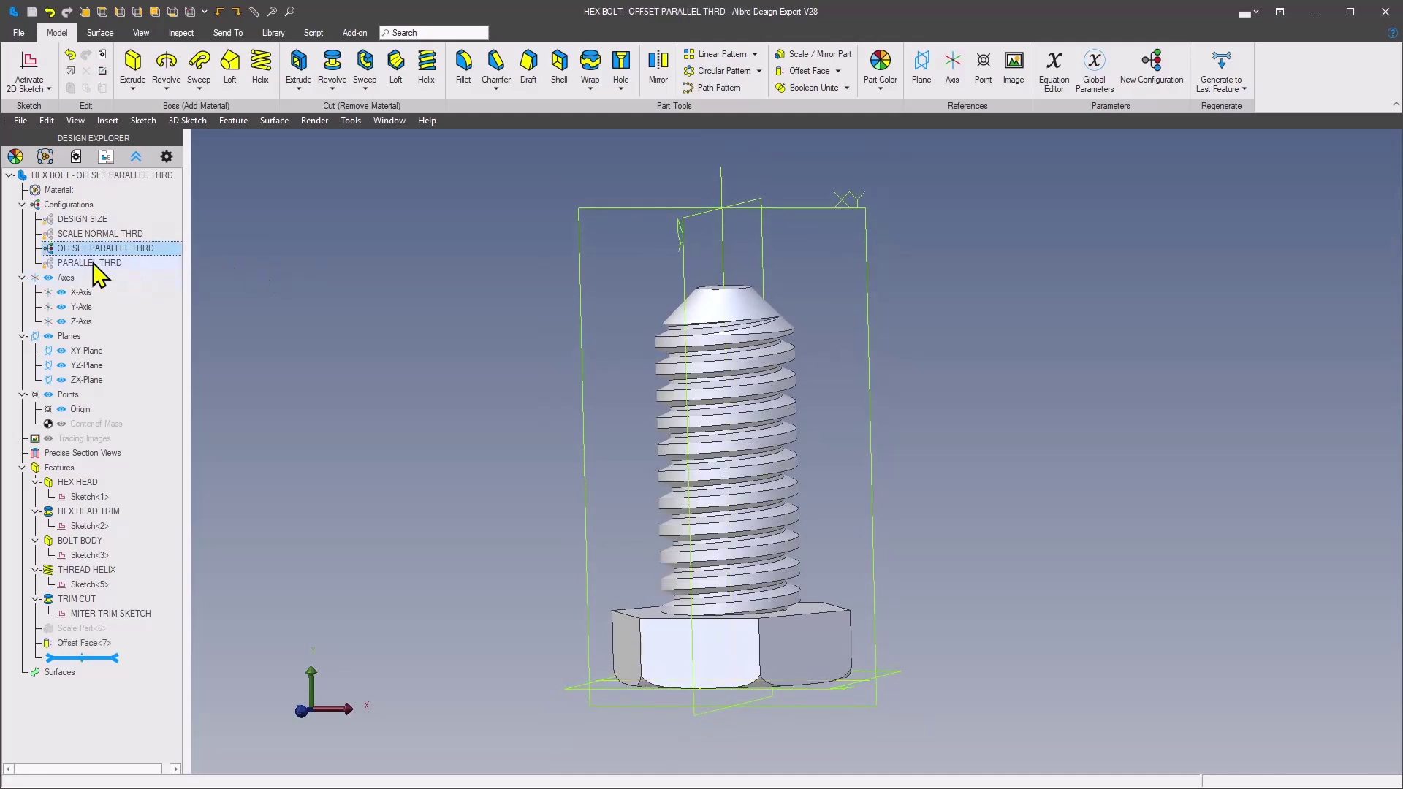
double_click(86, 264)
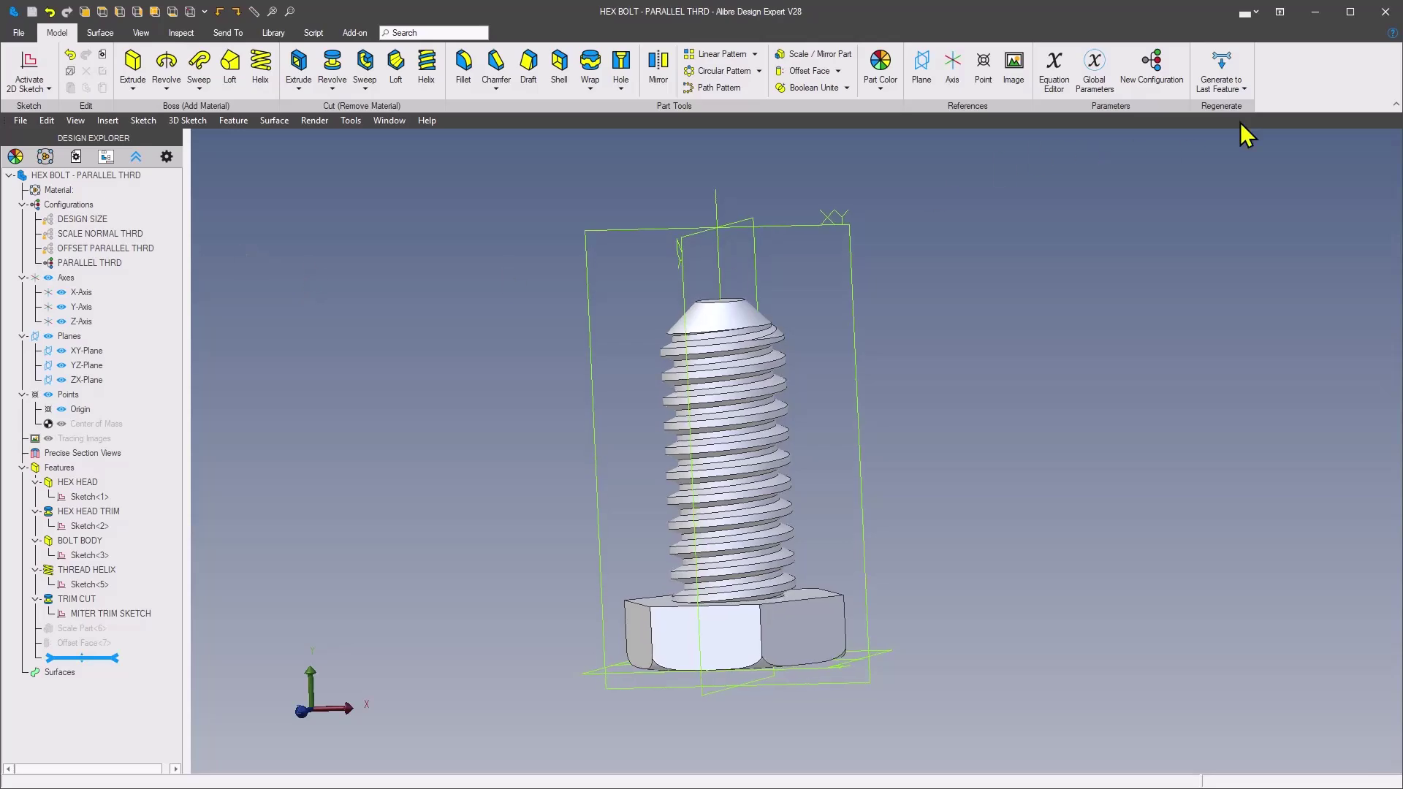
- Close the hex bolt's window and open the hex nut from the assembly in a separate window
click(1386, 15)
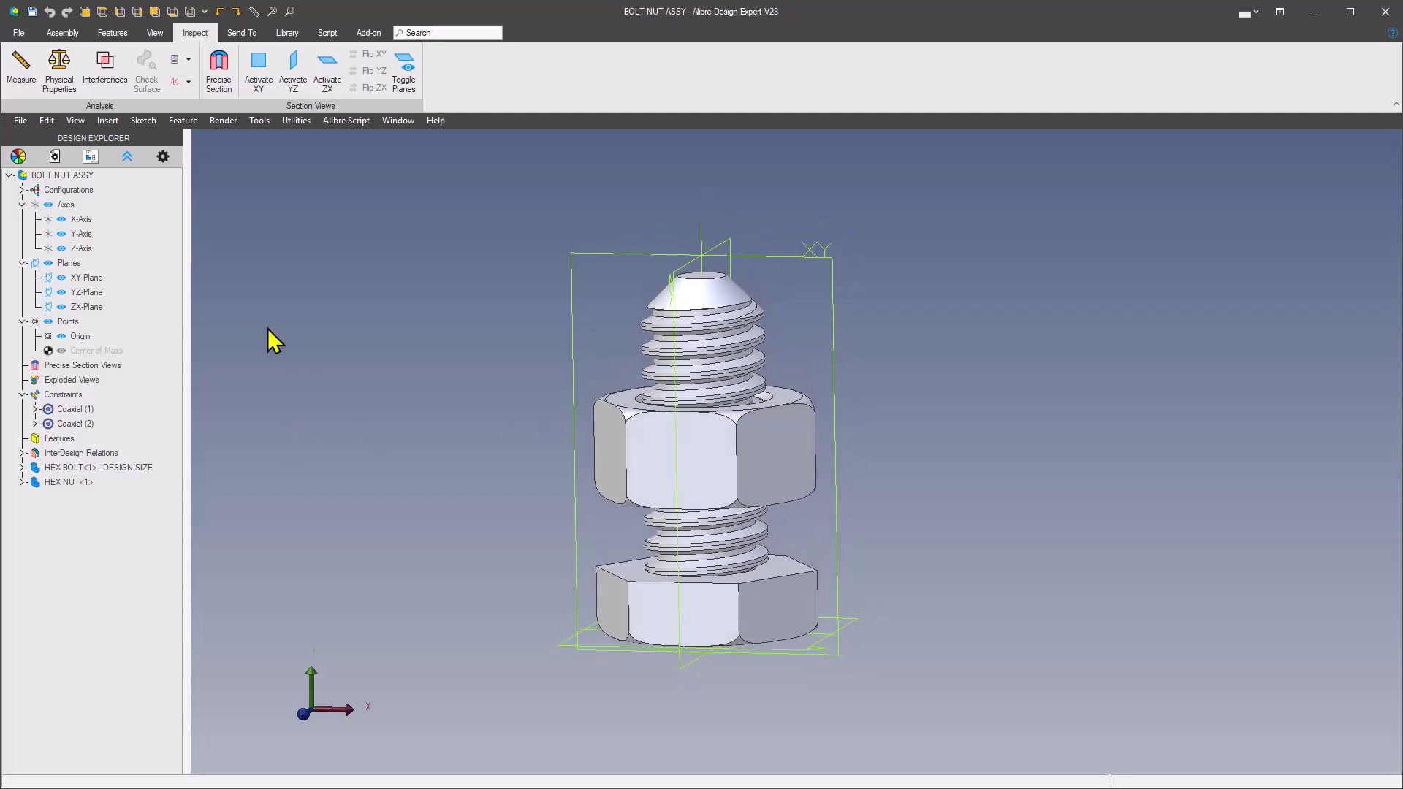
right_click(62, 485)
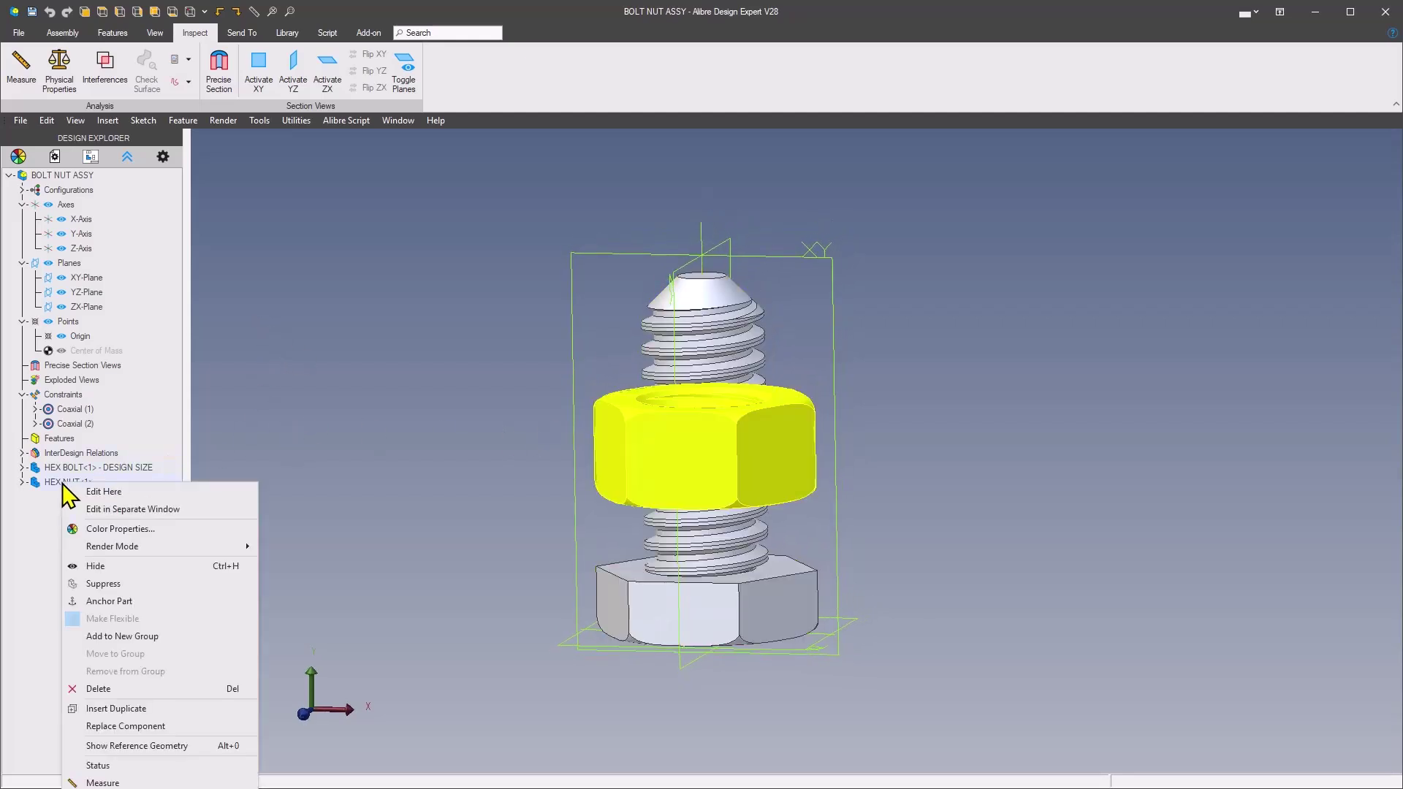
click(145, 510)
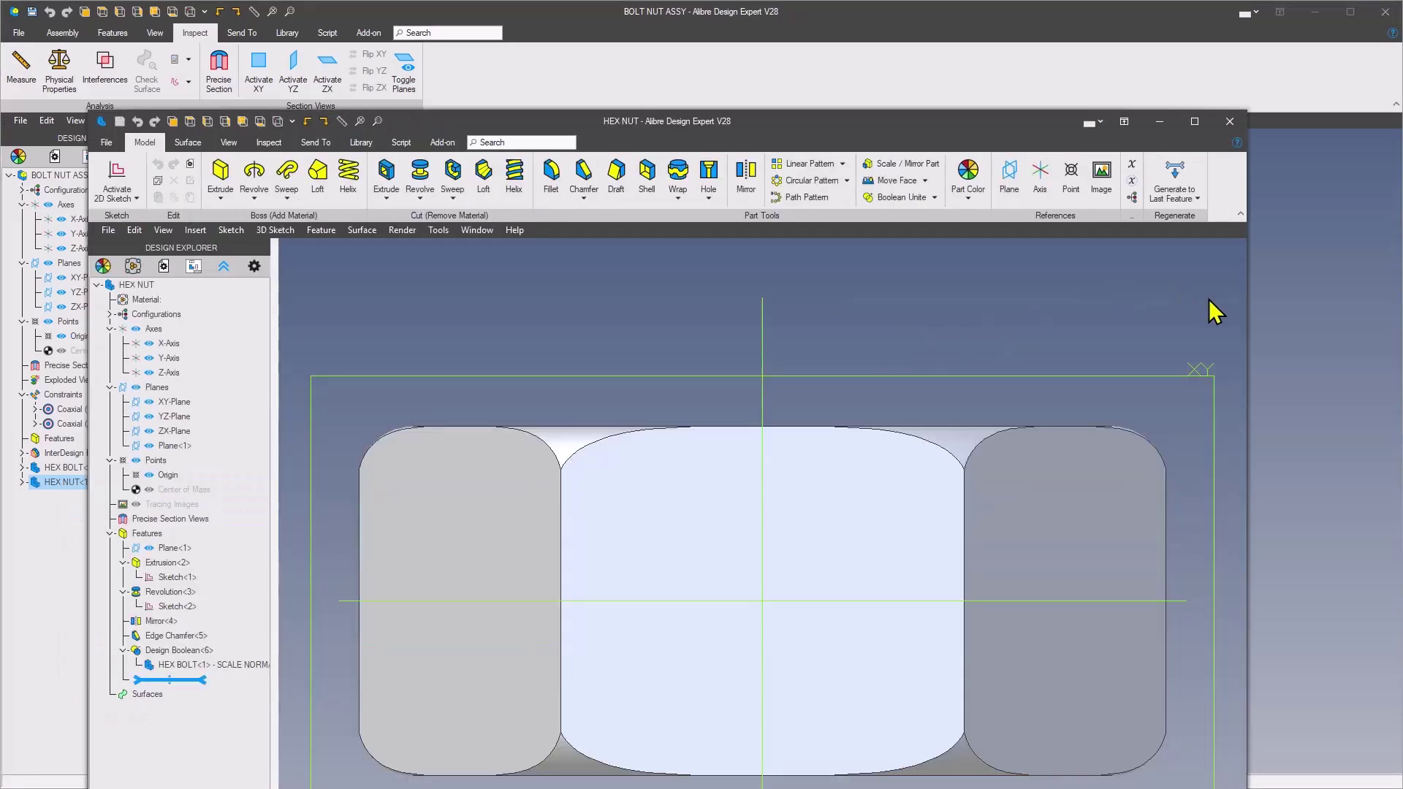
- Edit the hex nut's Design Boolean to subtract the hex bolt's OFFSET PARALLEL THRD configuration, and return to the assembly
right_click(1246, 287)
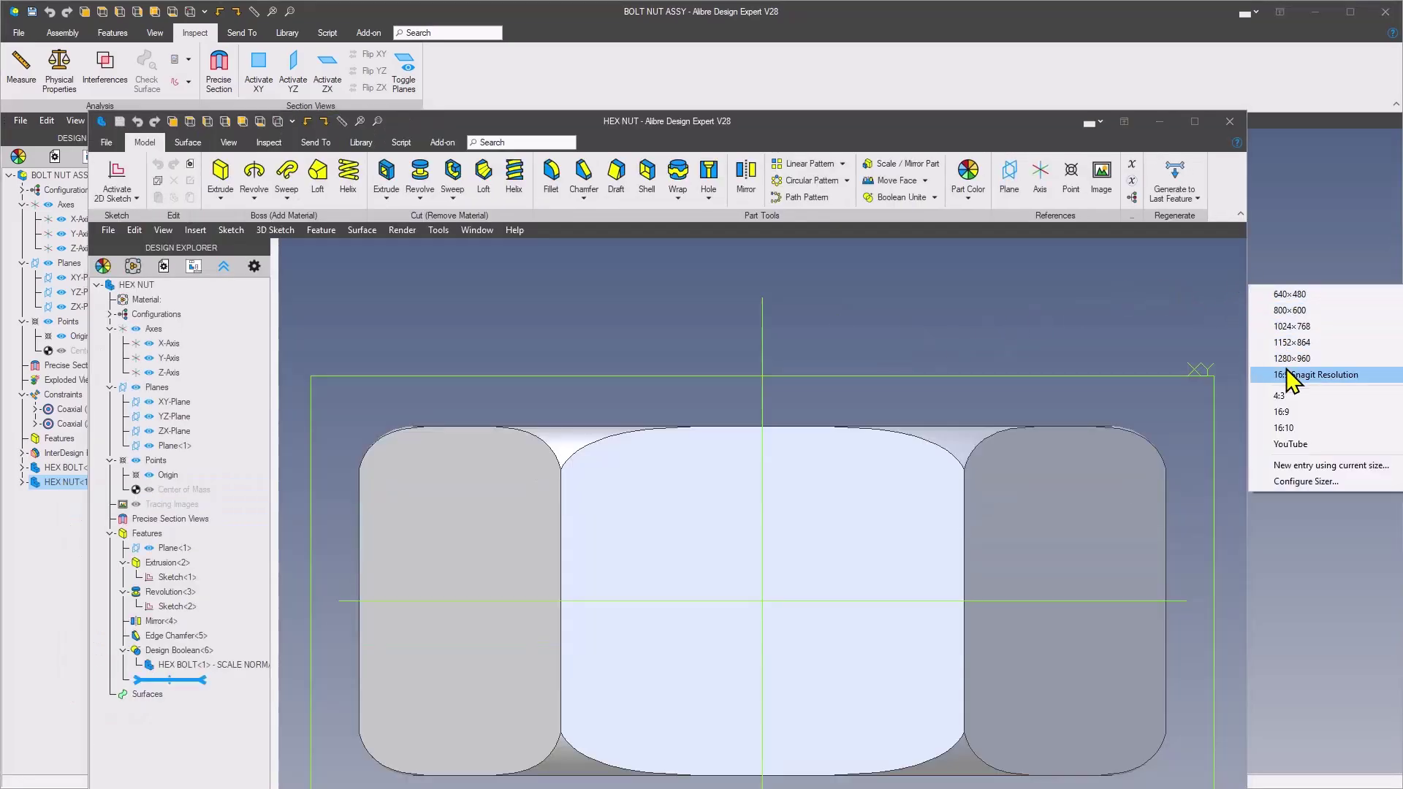
click(1295, 376)
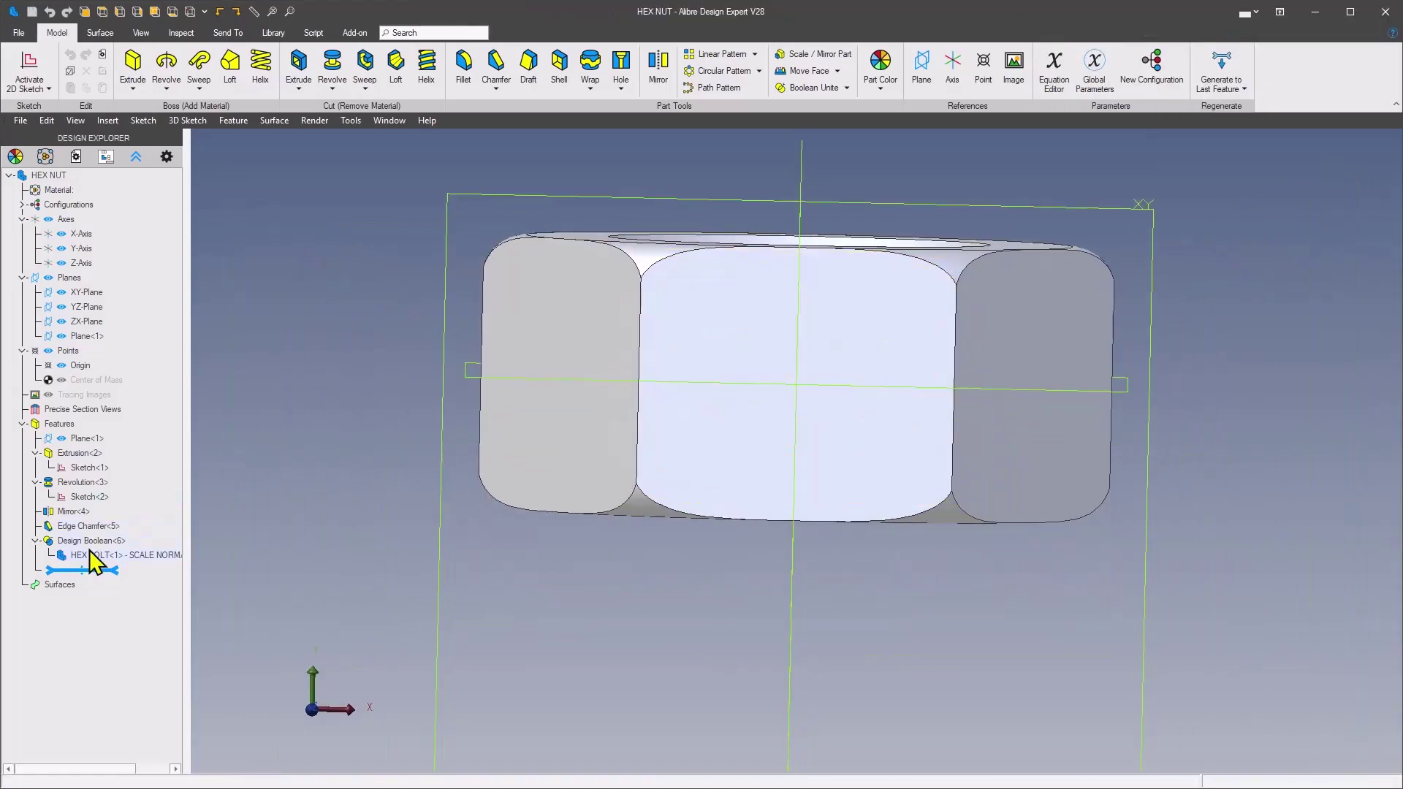
right_click(75, 557)
click(99, 557)
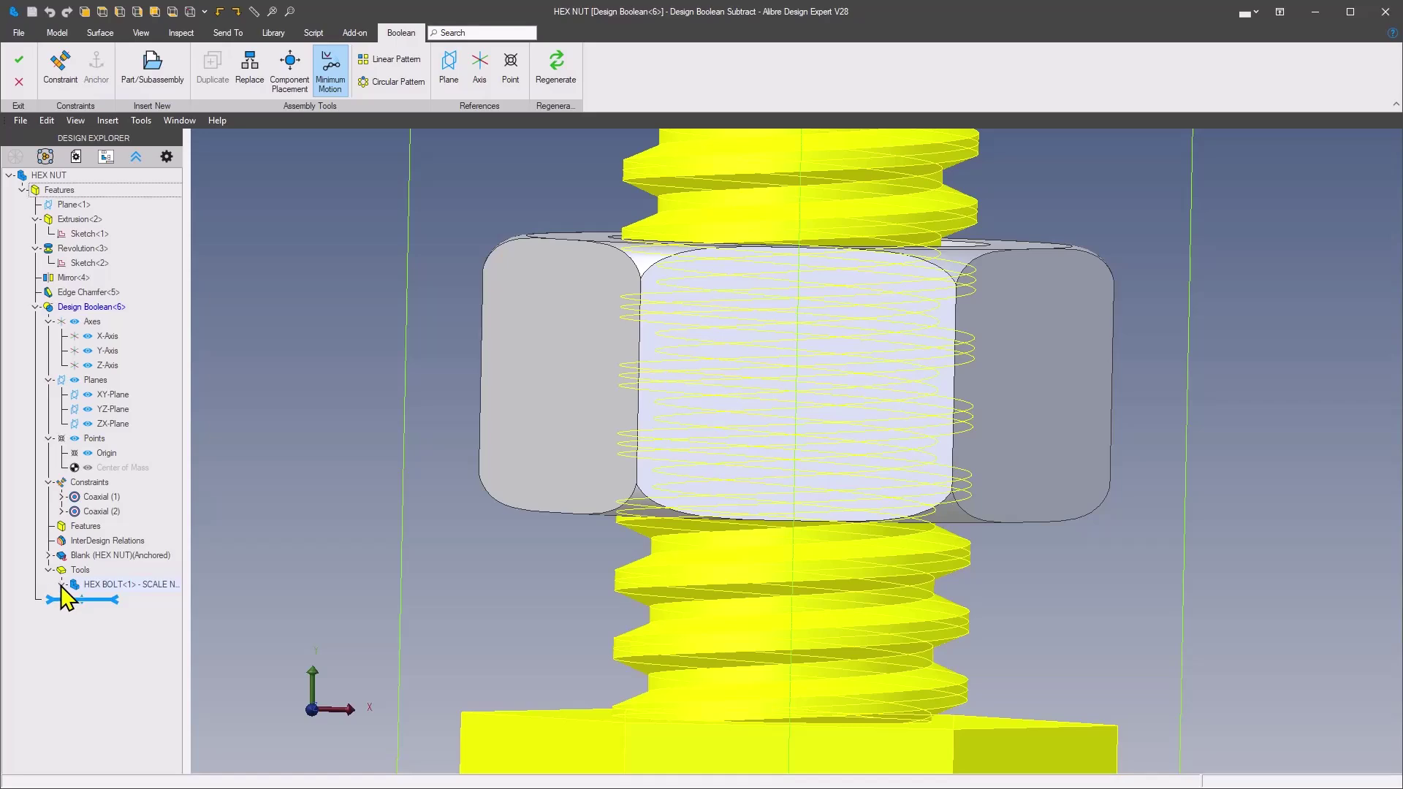
click(63, 584)
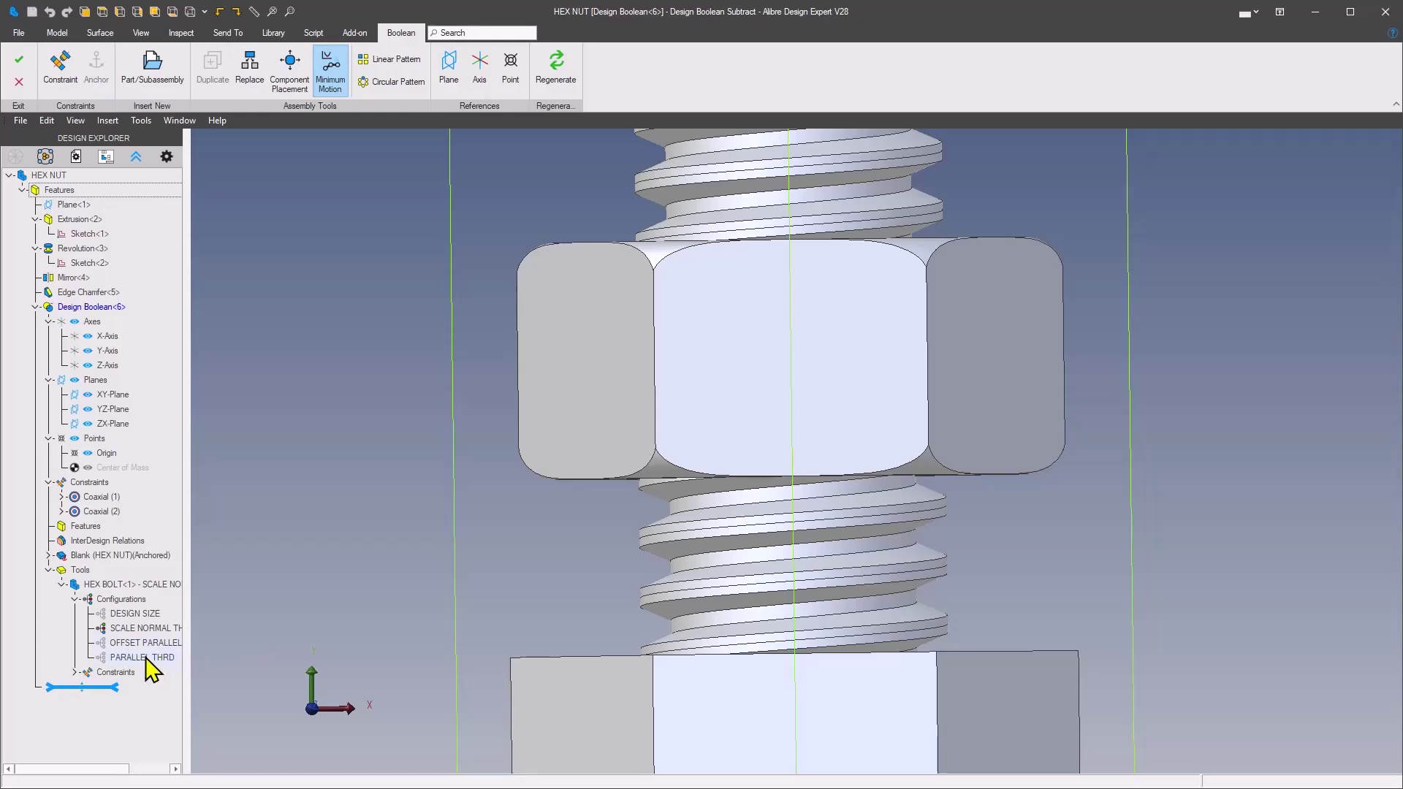
double_click(106, 644)
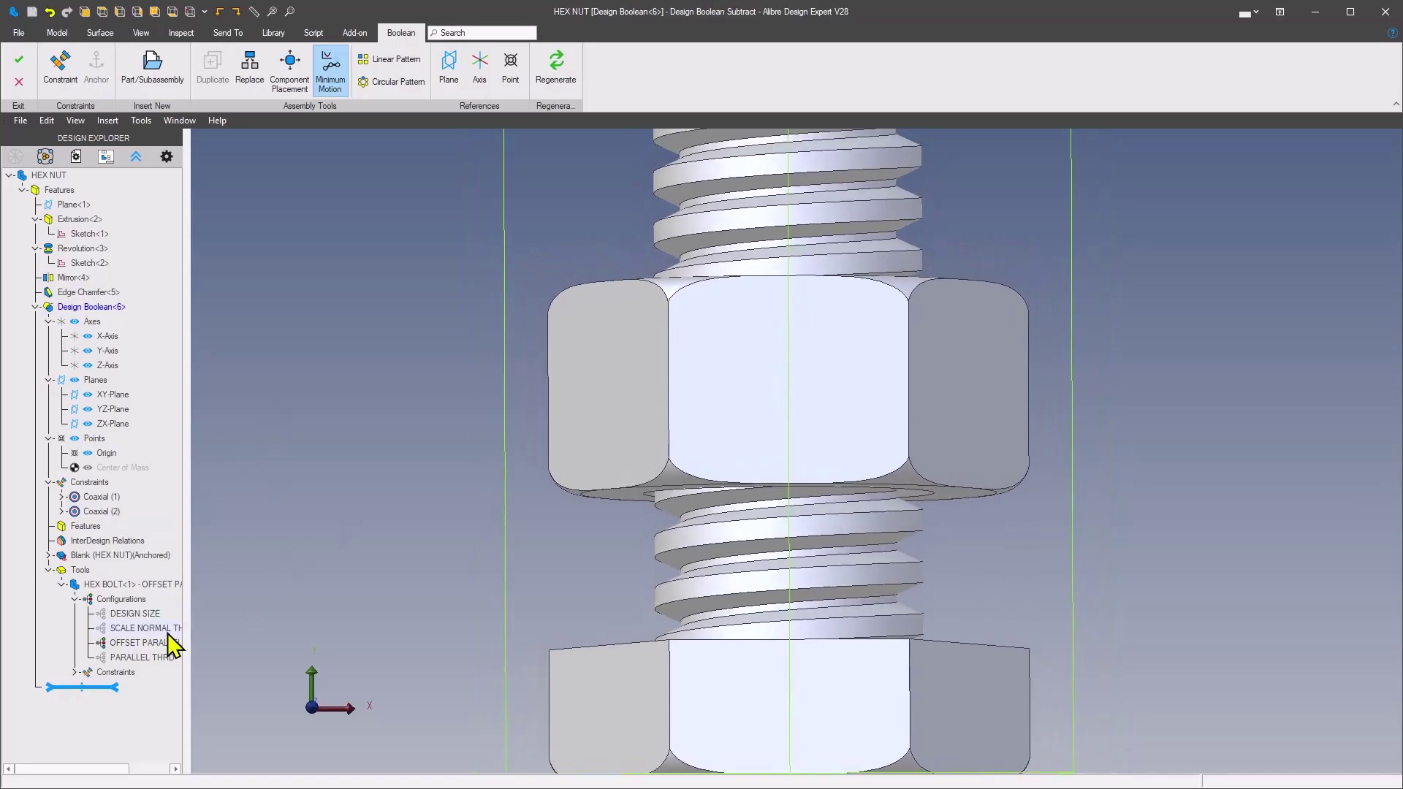
click(20, 64)
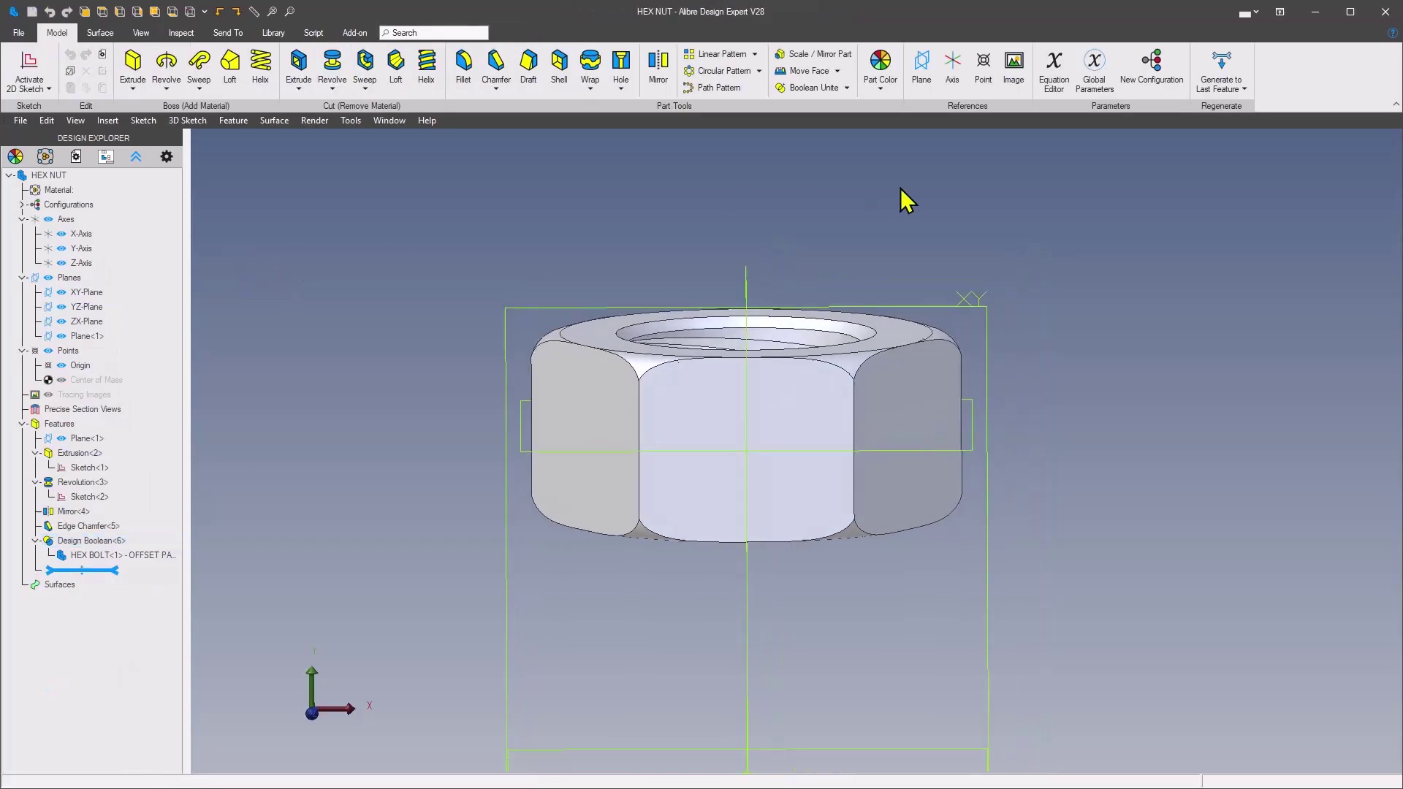
click(1385, 12)
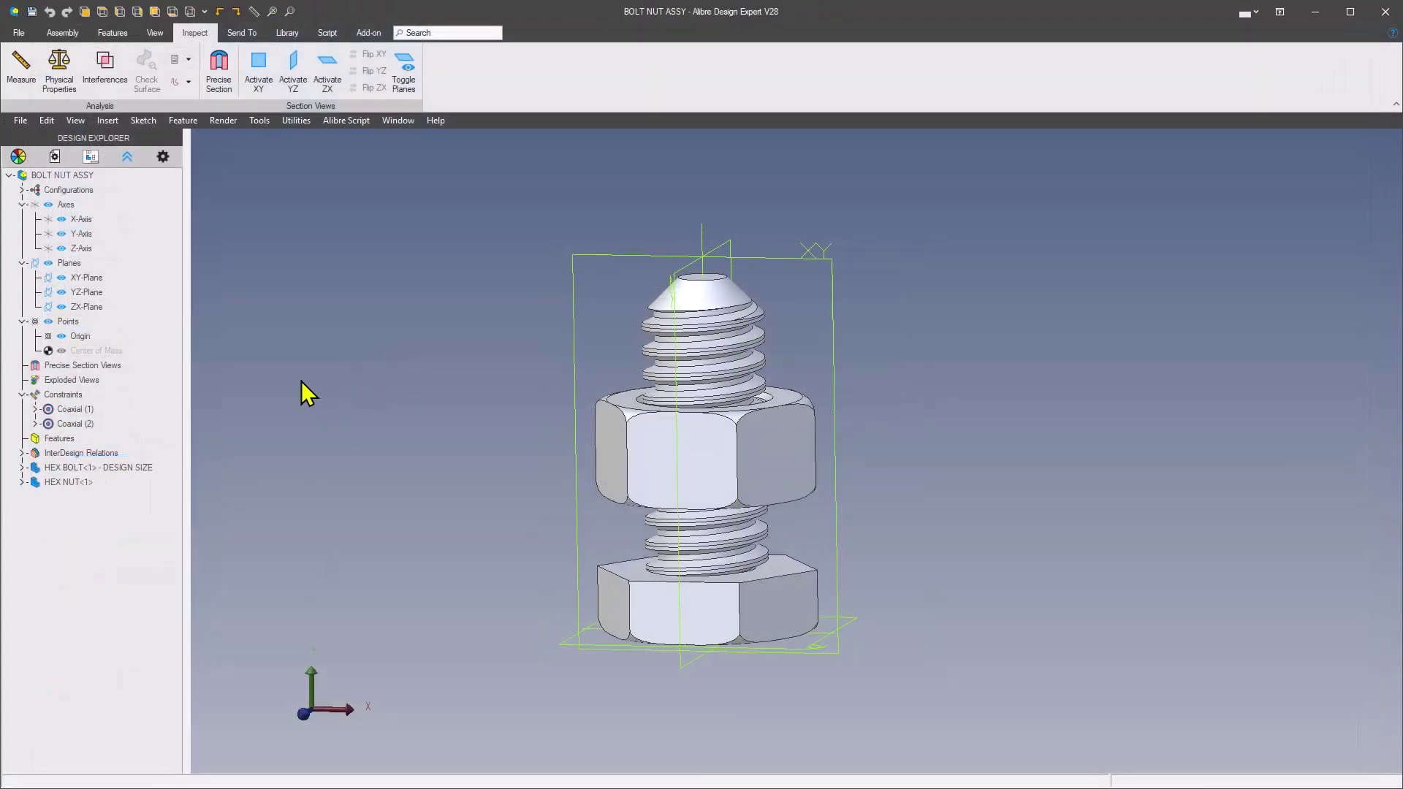
- Activate the PARALLEL THRD configuration of the hex bolt in the BOLT NUT ASSY assembly
click(22, 468)
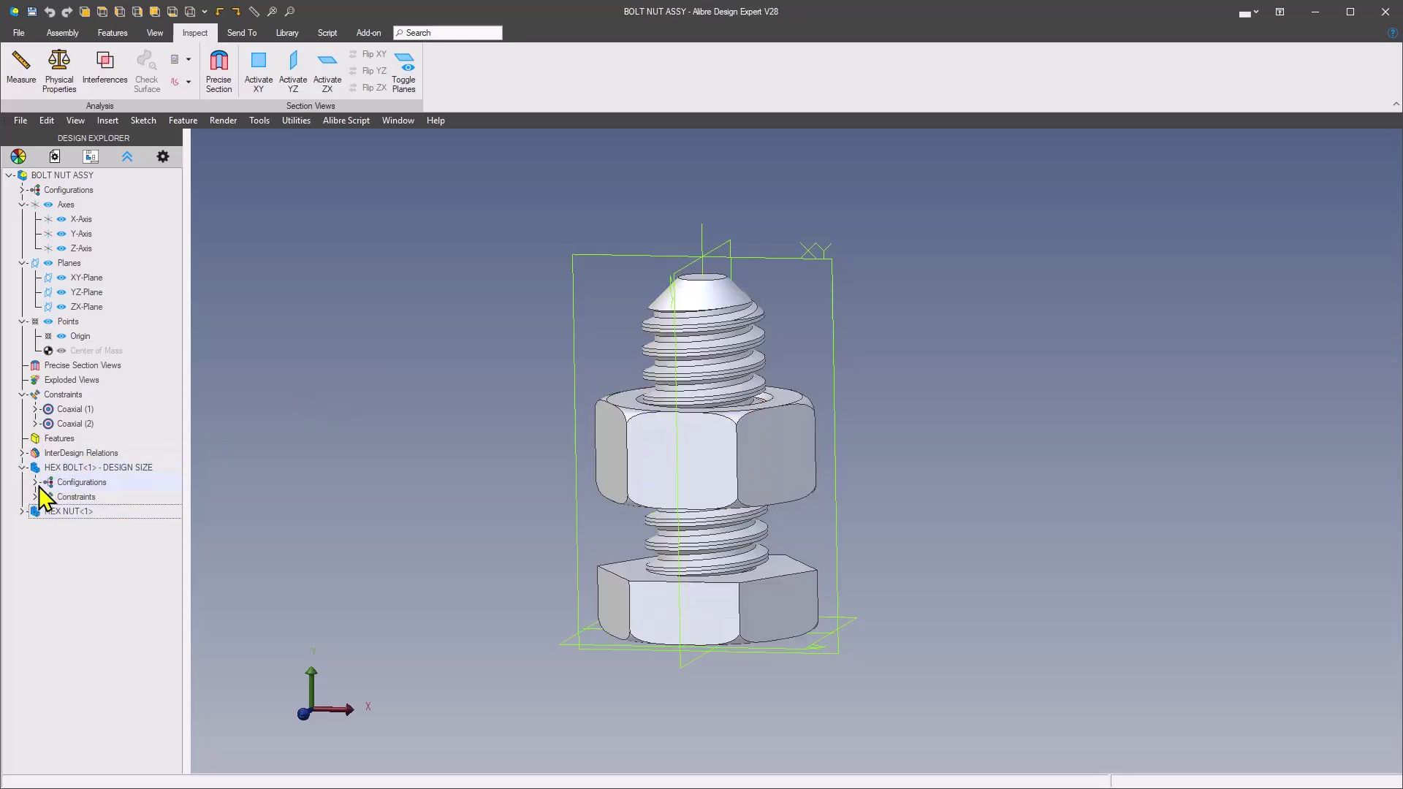
click(35, 483)
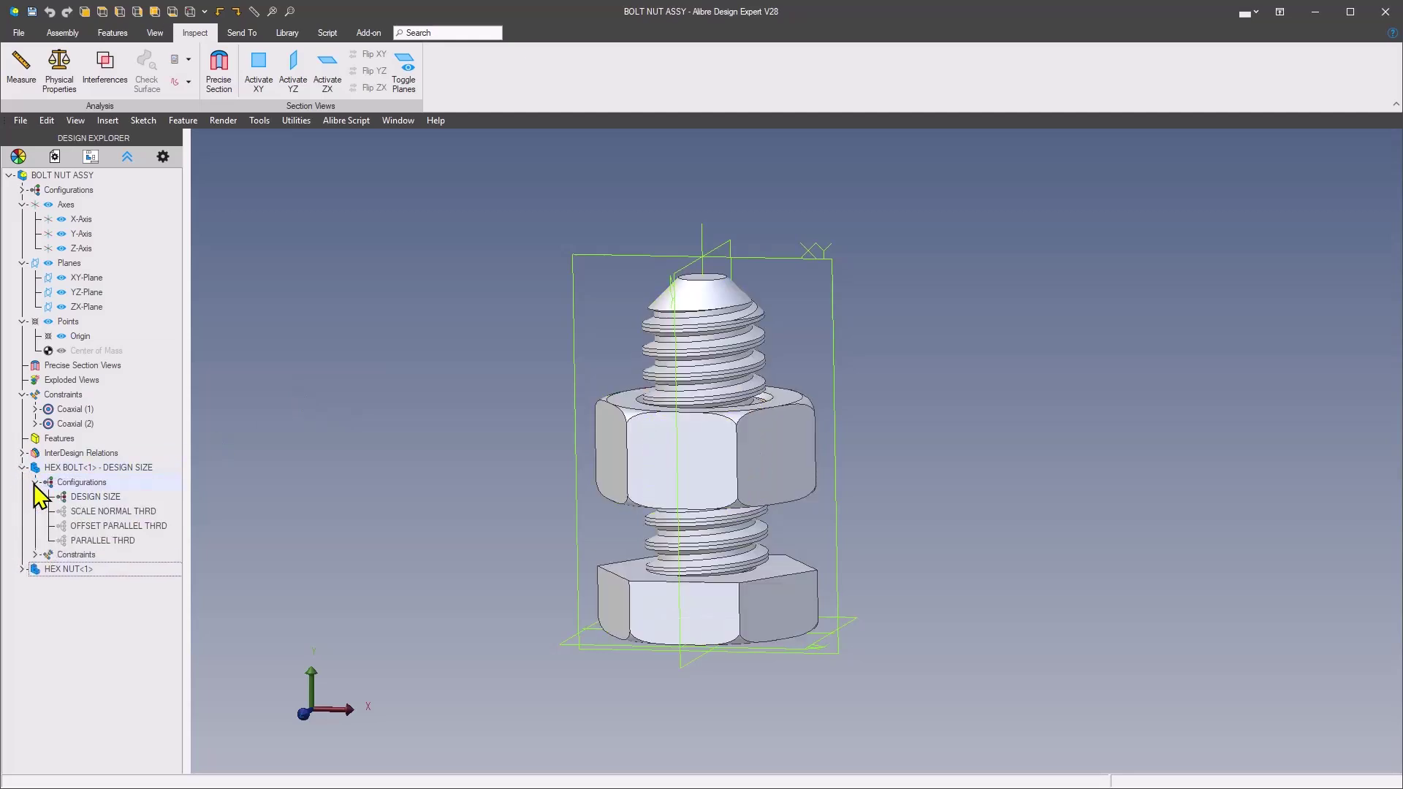
double_click(87, 541)
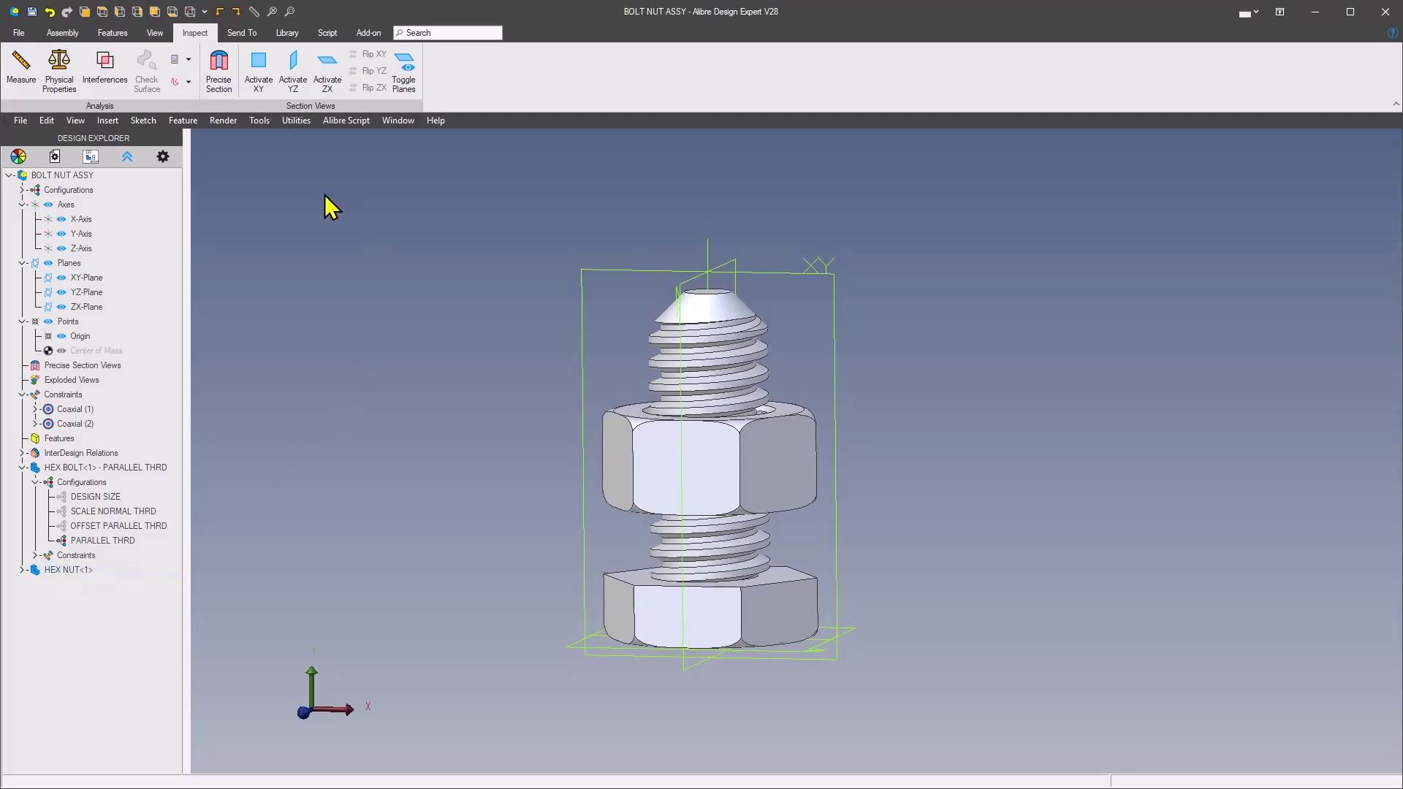
- Section the assembly along the XY plane to examine the clearance between bolt and nut threads, and turn the section view off
click(271, 79)
scroll(329, 327, up, 5)
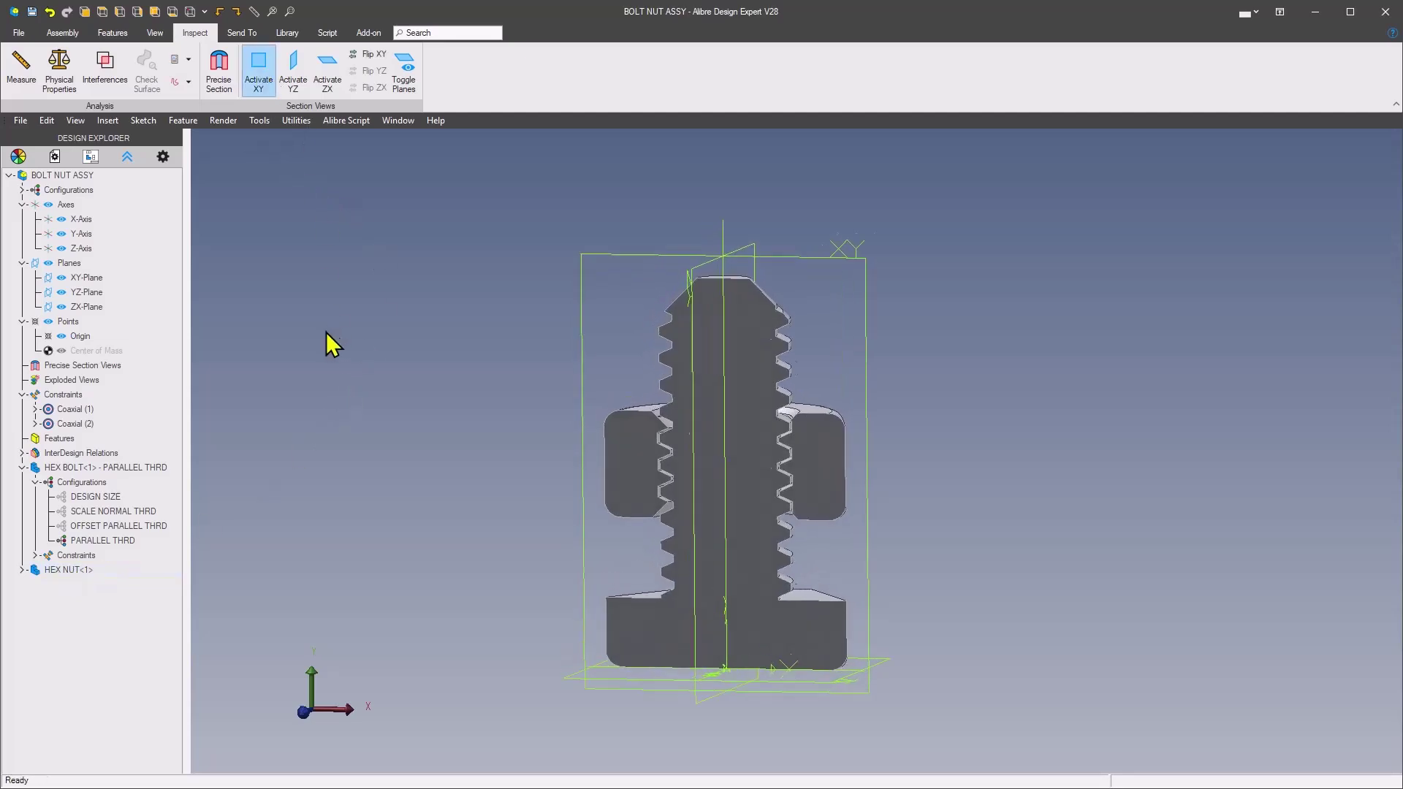
scroll(270, 348, up, 3)
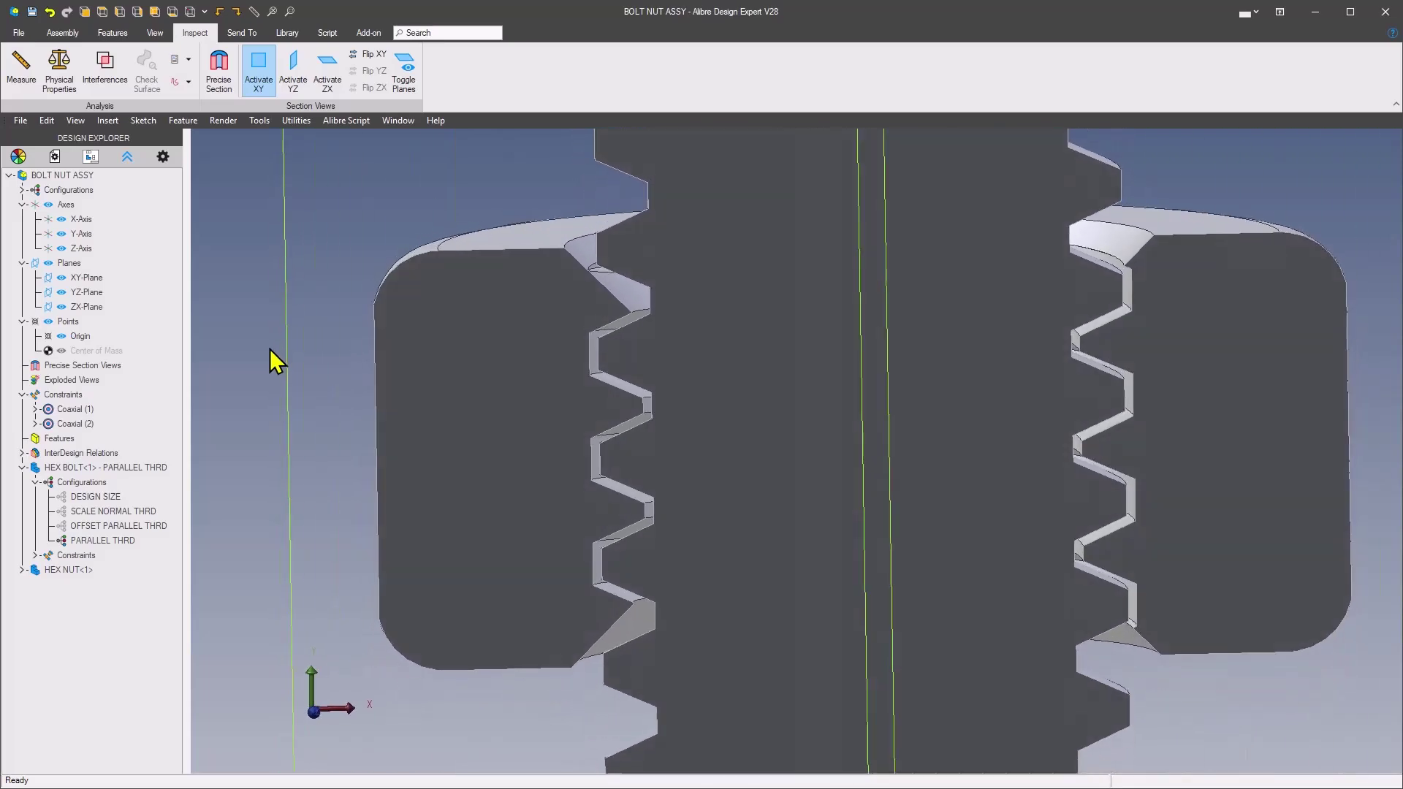
scroll(621, 543, down, 3)
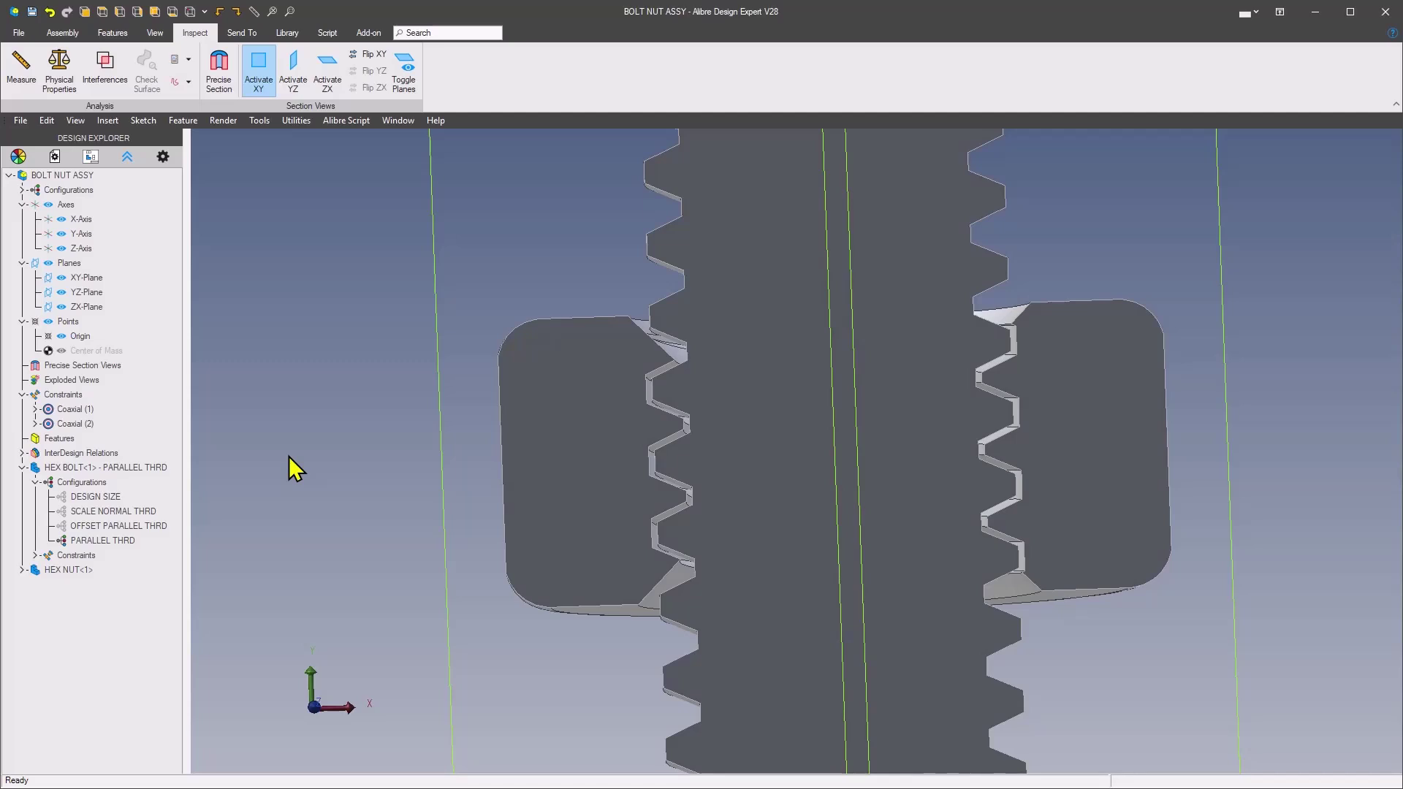
scroll(288, 456, down, 1)
scroll(288, 456, down, 6)
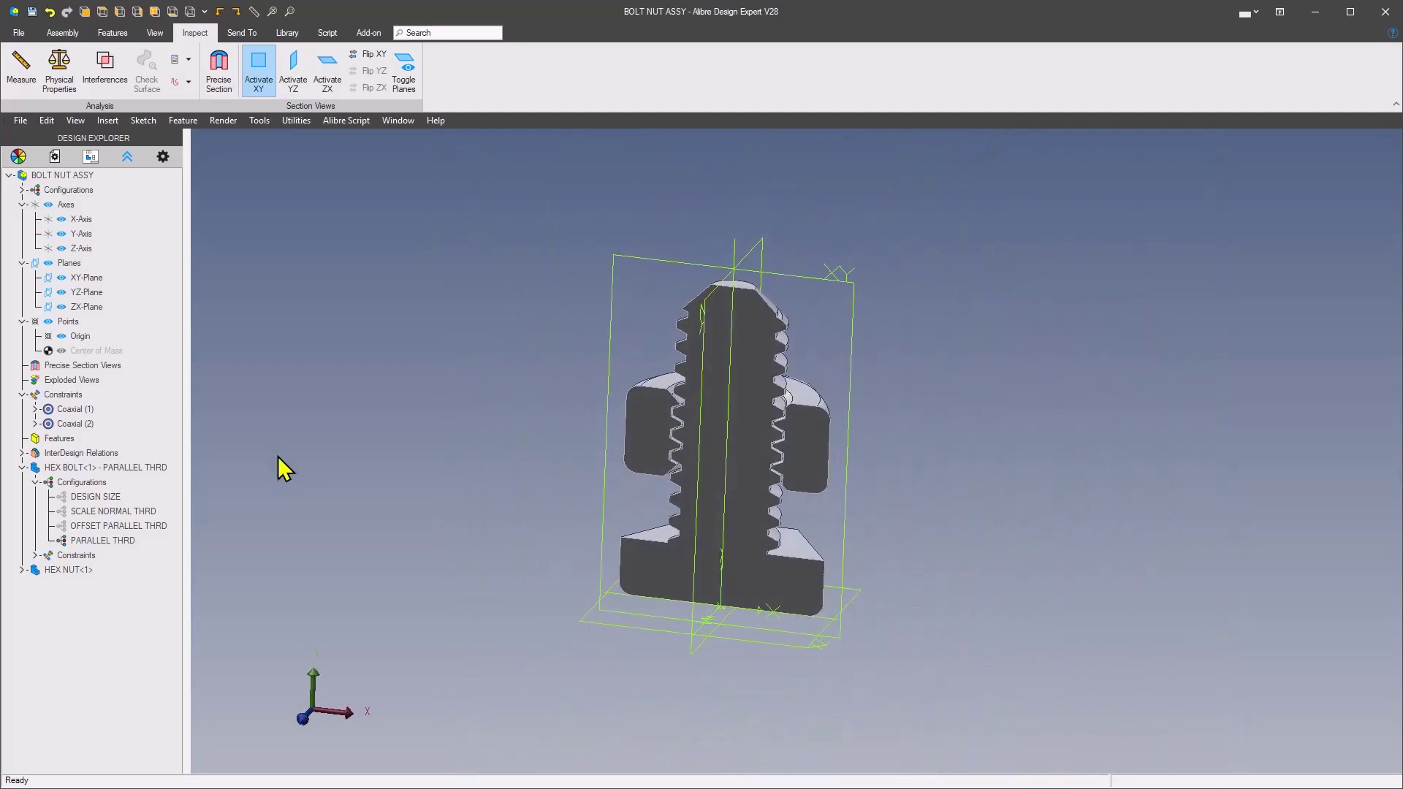
click(260, 64)
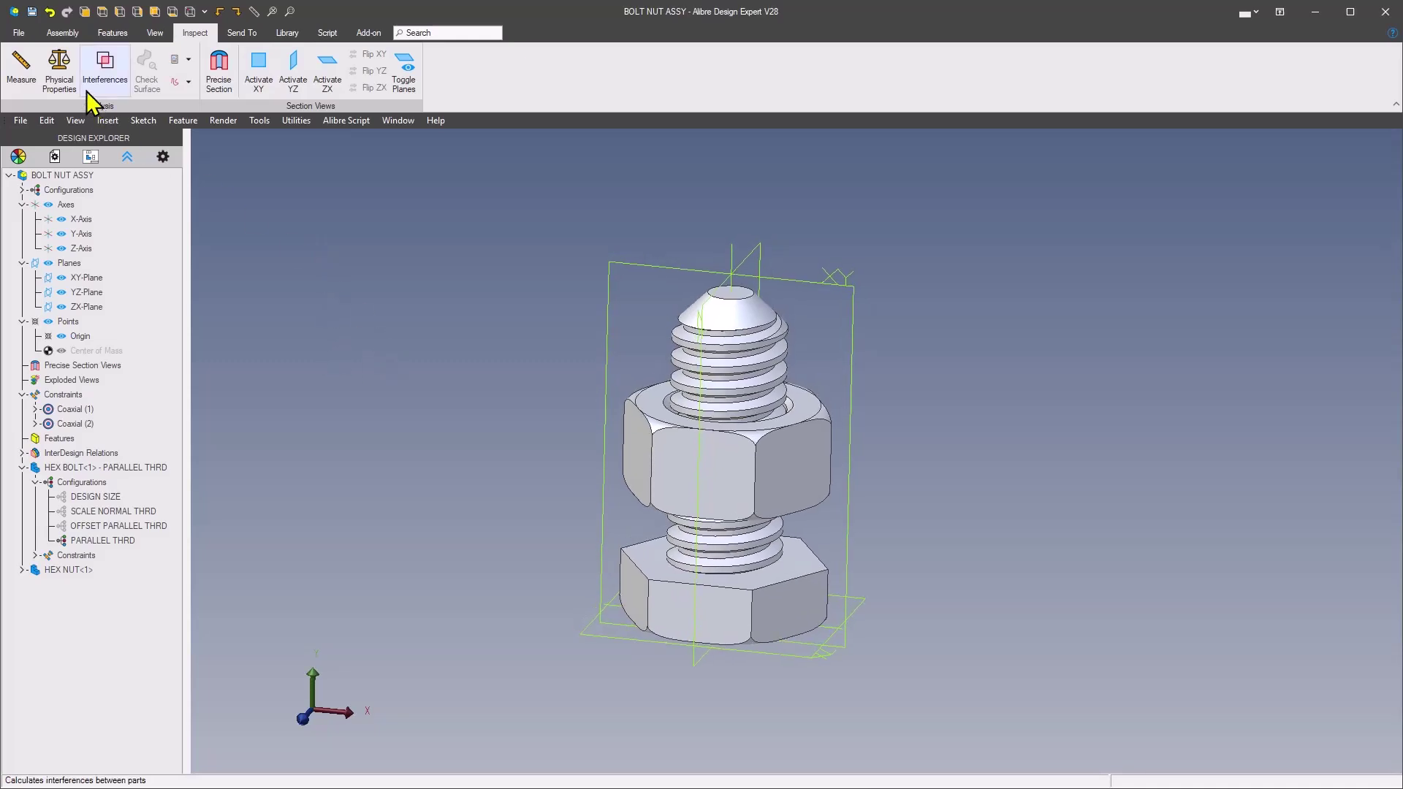
- Save the BOLT NUT ASSY assembly together with the modified HEX NUT and HEX BOLT parts
click(65, 36)
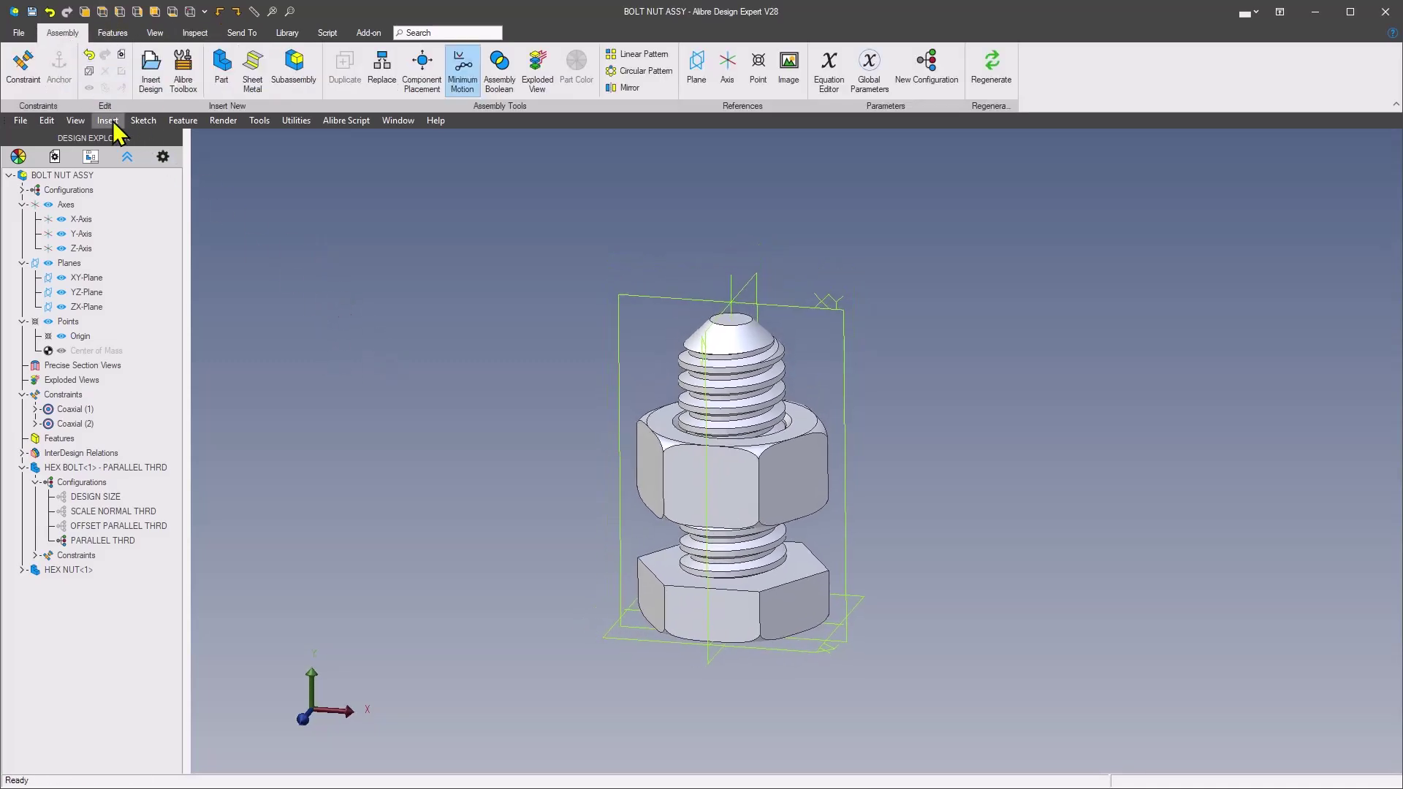
click(32, 11)
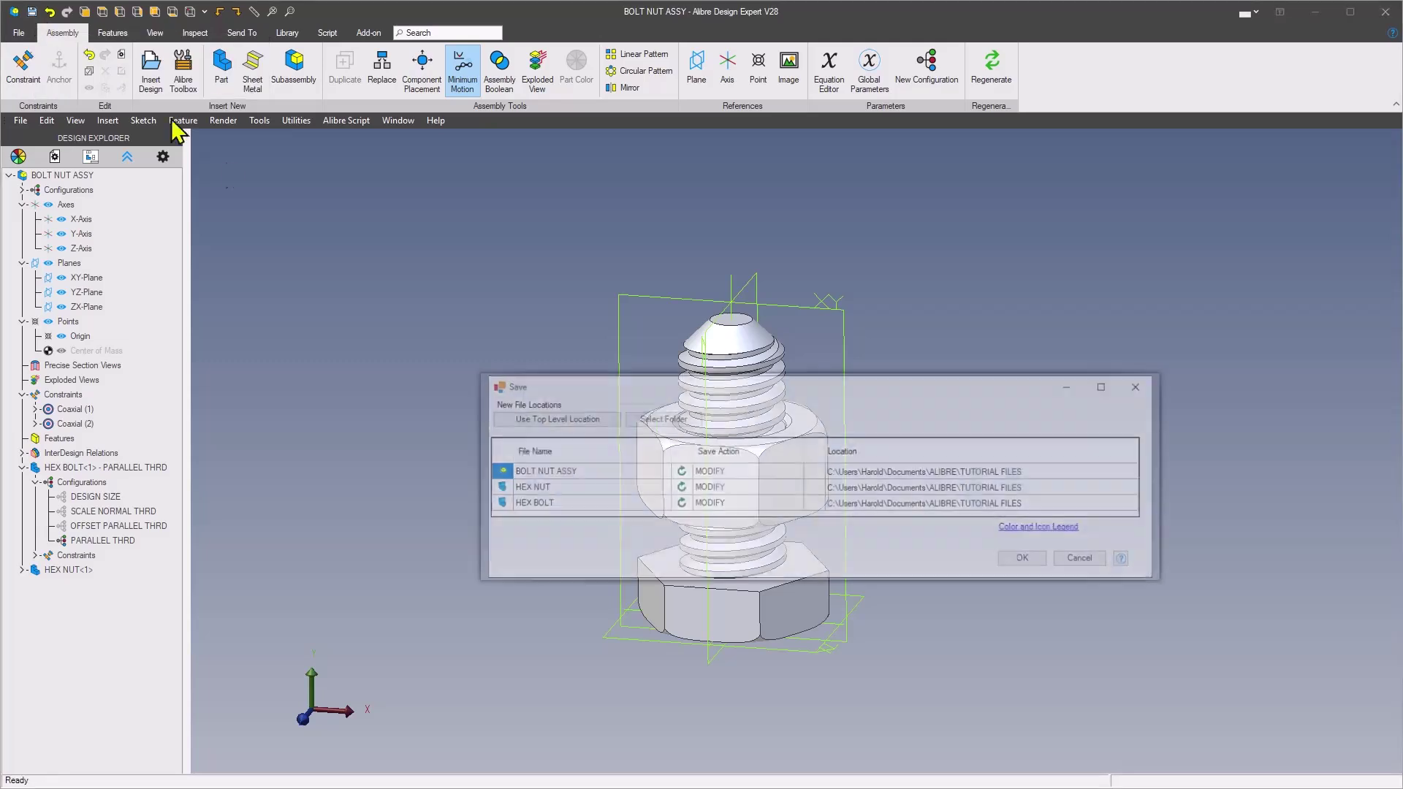
click(1028, 561)
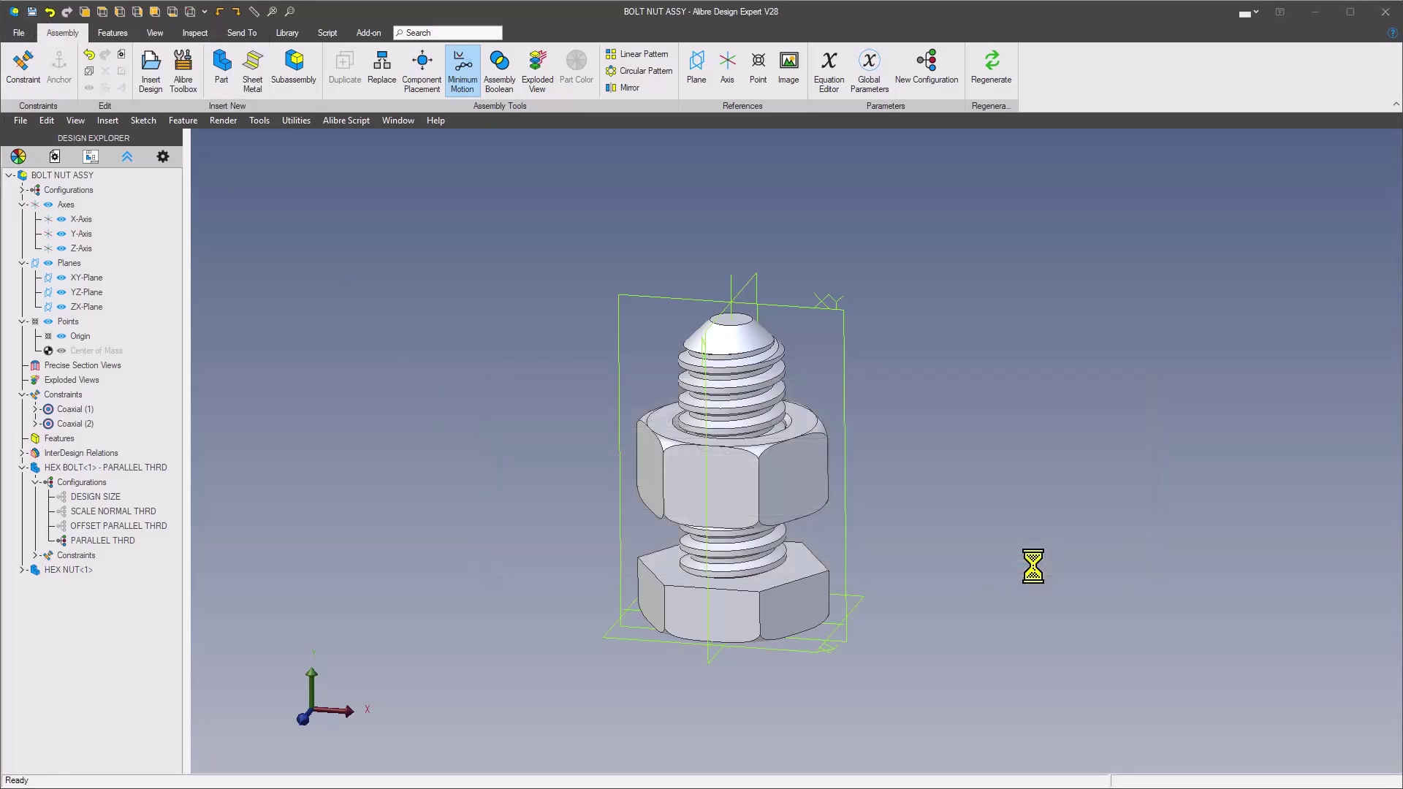